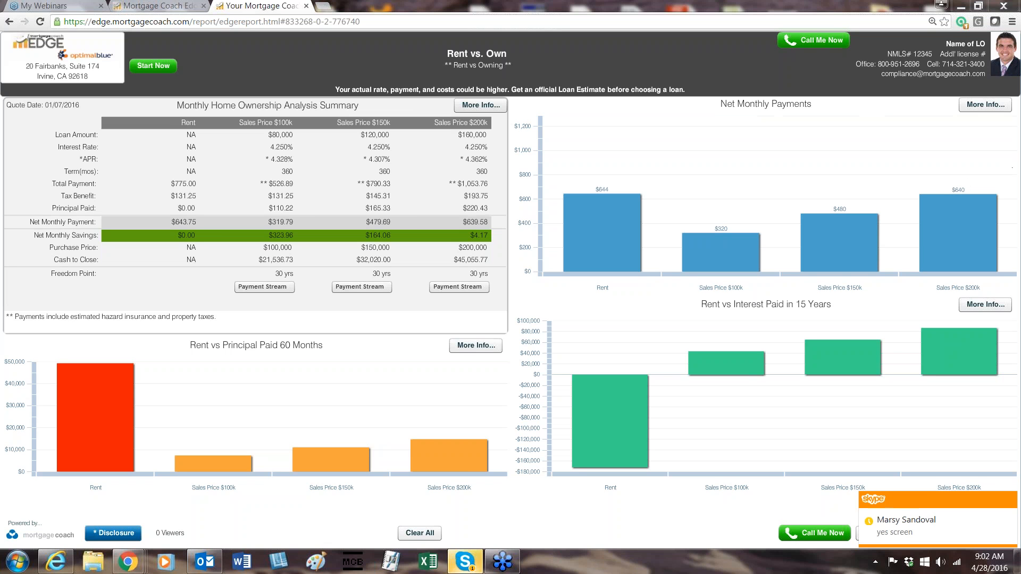
Highlight the whole Rent column in the Monthly Home Ownership Analysis Summary, and remove that highlight.
{"action": "mouse_move", "coordinate": [840, 234]}
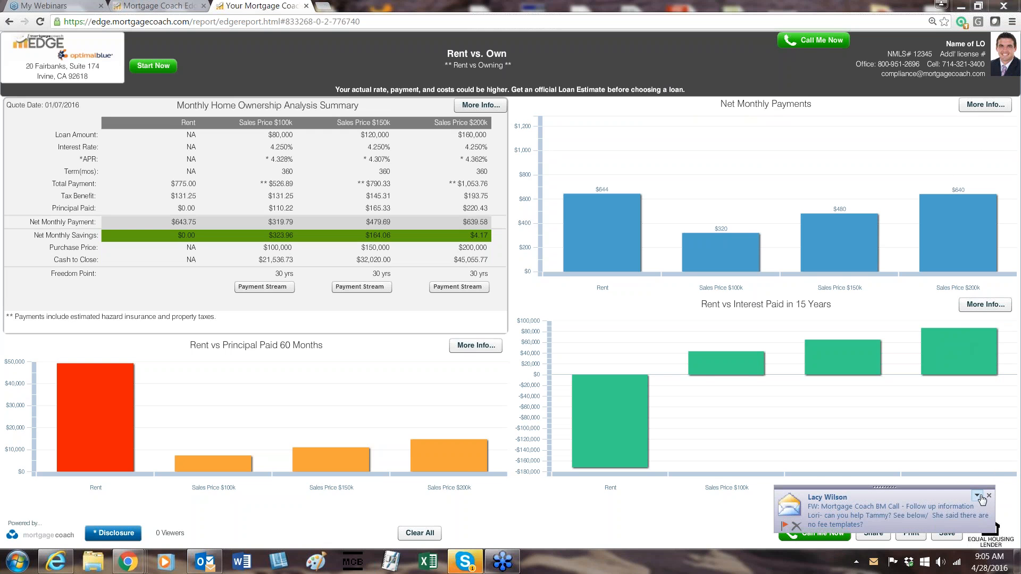
{"action": "mouse_move", "coordinate": [861, 204]}
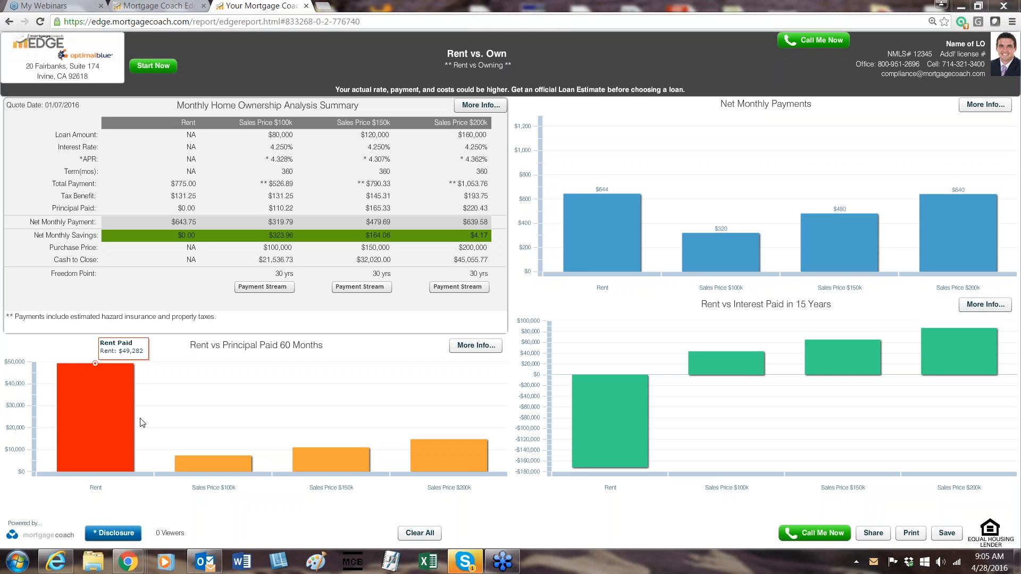
{"action": "left_click", "coordinate": [188, 121]}
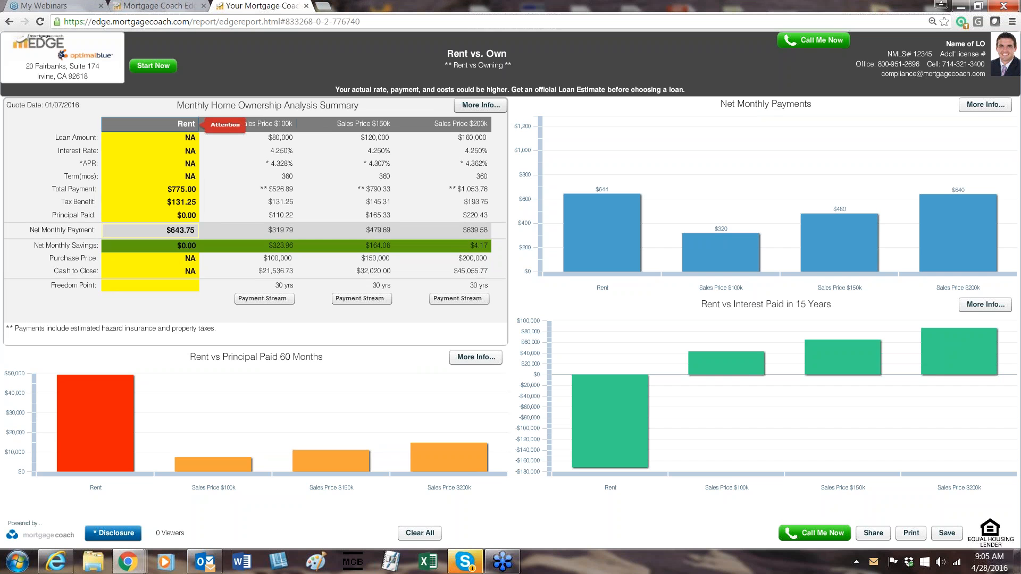
{"action": "left_click", "coordinate": [188, 123]}
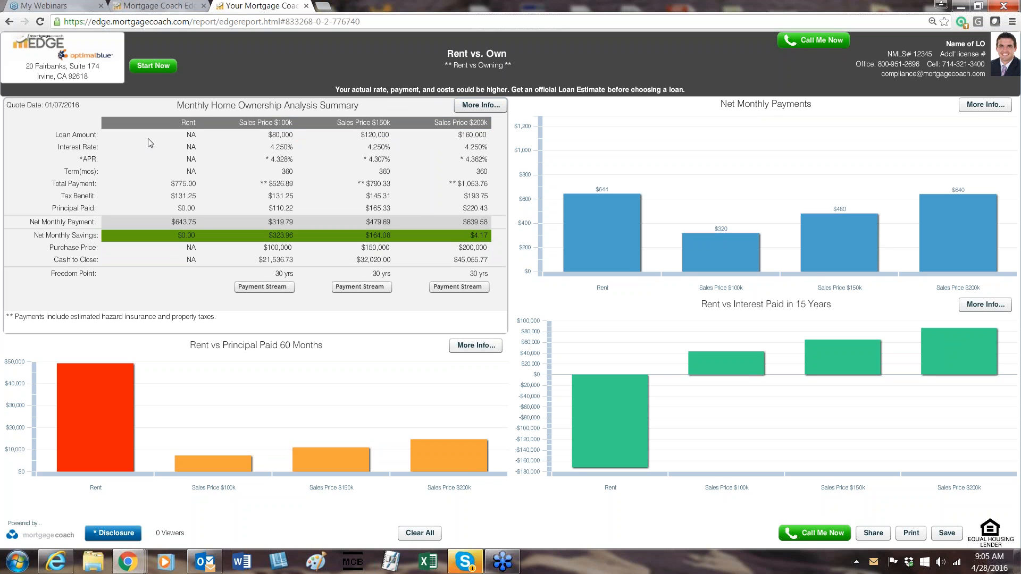
Highlight the Total Payment label and the Rent column's total payment in the summary table.
{"action": "left_click", "coordinate": [80, 184]}
{"action": "left_click", "coordinate": [81, 187]}
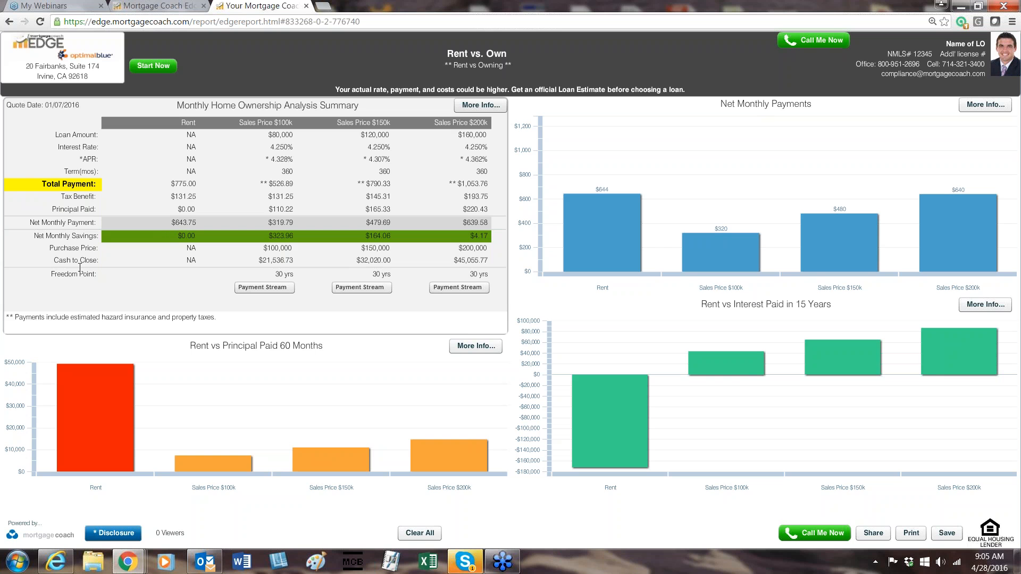
{"action": "left_click", "coordinate": [178, 184]}
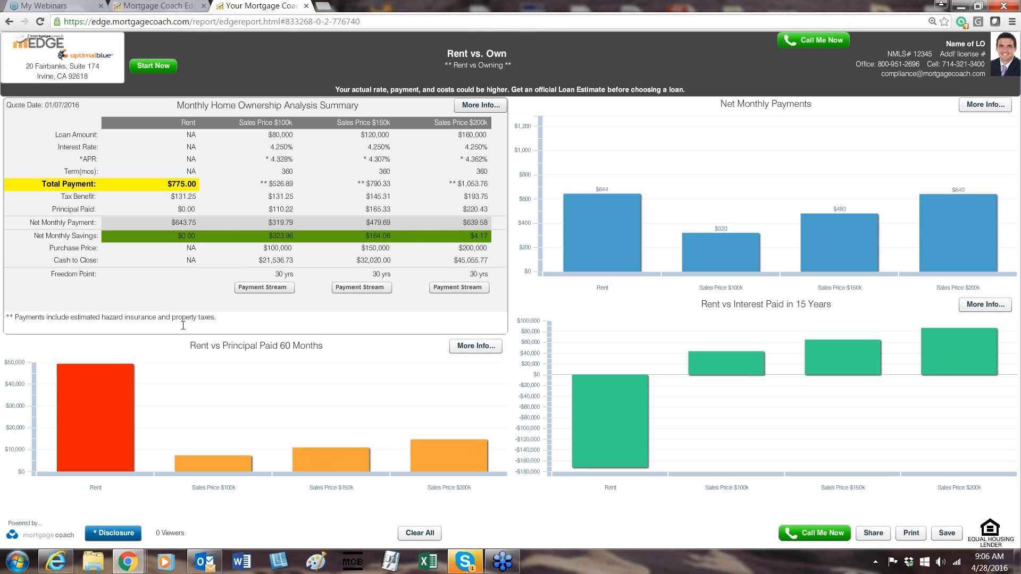
Highlight only the loan amount and total payment in the Sales Price $100k column, clearing the full-column highlight.
{"action": "left_click", "coordinate": [278, 184]}
{"action": "left_click", "coordinate": [282, 123]}
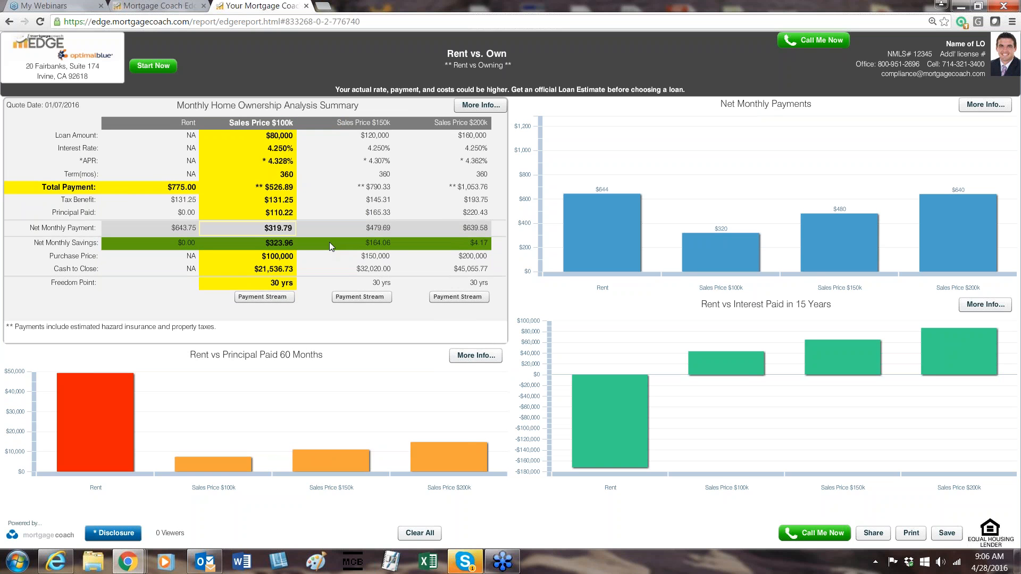
{"action": "left_click", "coordinate": [282, 124]}
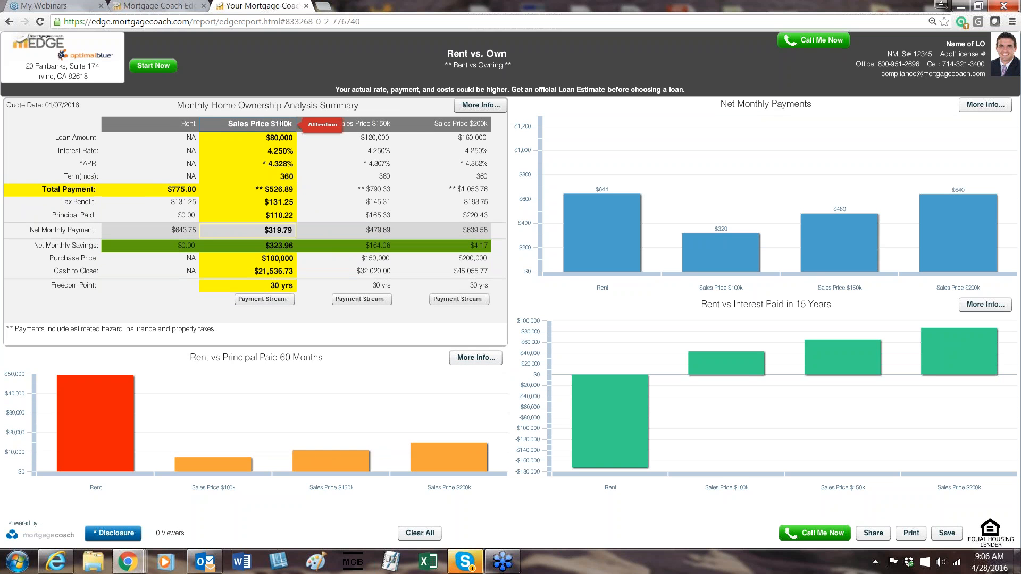
{"action": "left_click", "coordinate": [282, 123]}
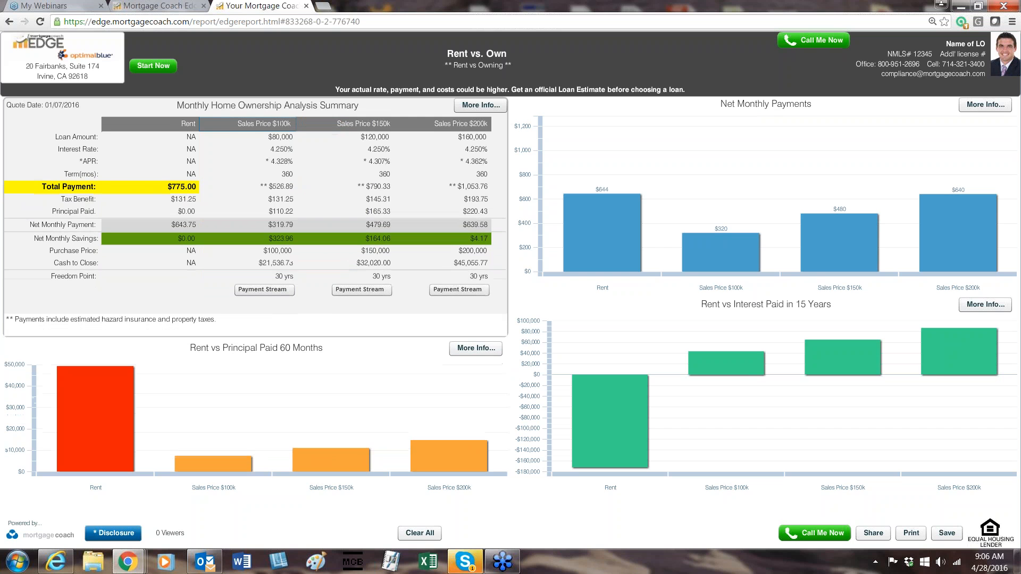
{"action": "left_click", "coordinate": [283, 136]}
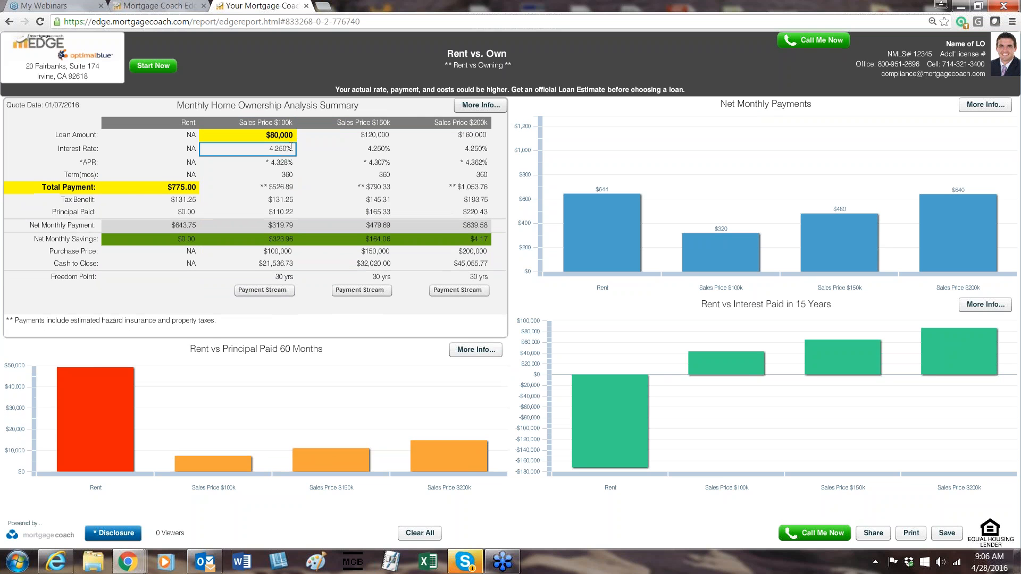
{"action": "left_click", "coordinate": [273, 184]}
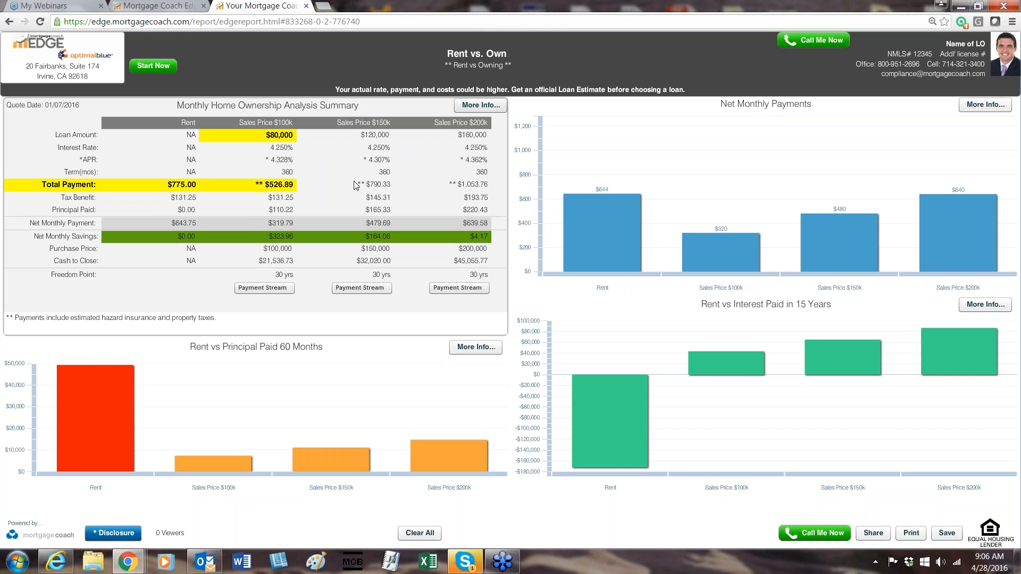
Highlight only the loan amount and total payment in the Sales Price $150k column, clearing the full-column highlight.
{"action": "left_click", "coordinate": [362, 123]}
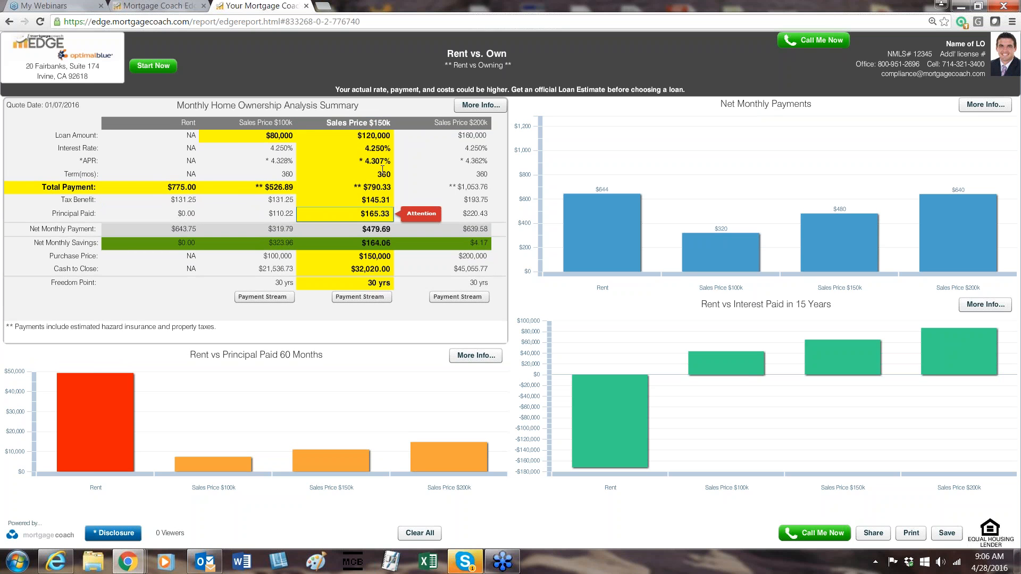
{"action": "left_click", "coordinate": [361, 124]}
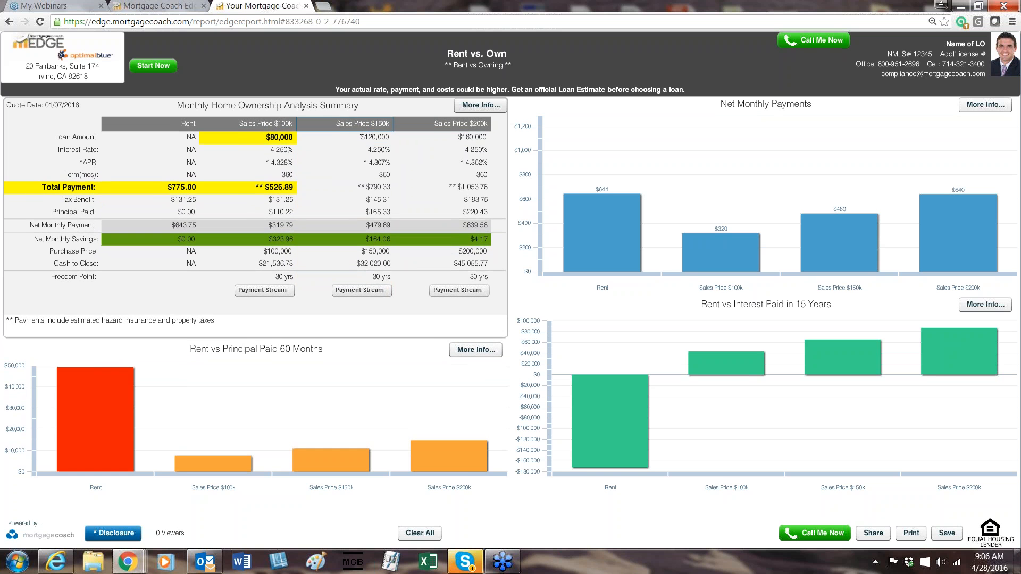
{"action": "left_click", "coordinate": [362, 136]}
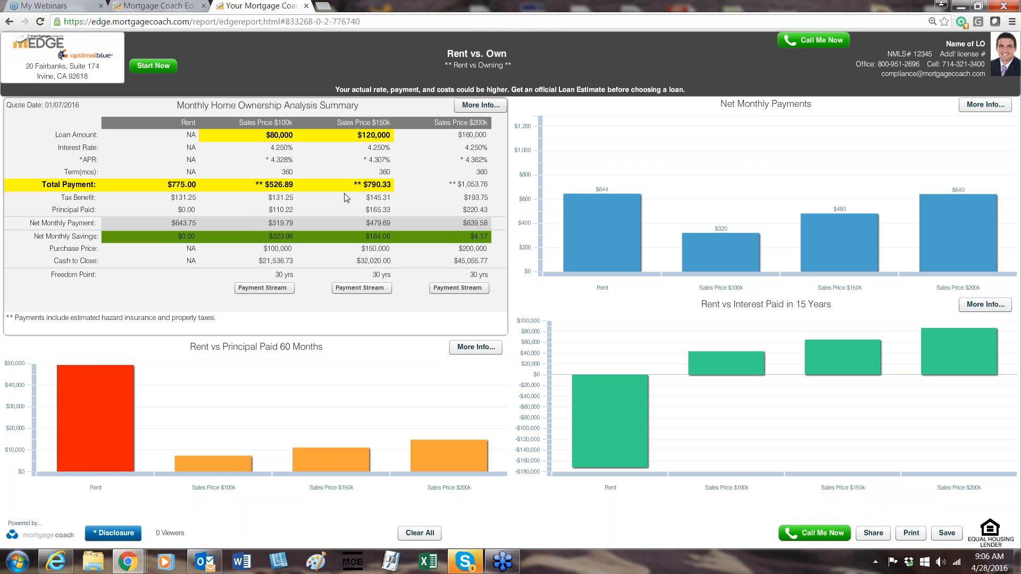
Highlight only the loan amount and total payment in the Sales Price $200k column, clearing the full-column highlight.
{"action": "left_click", "coordinate": [470, 123]}
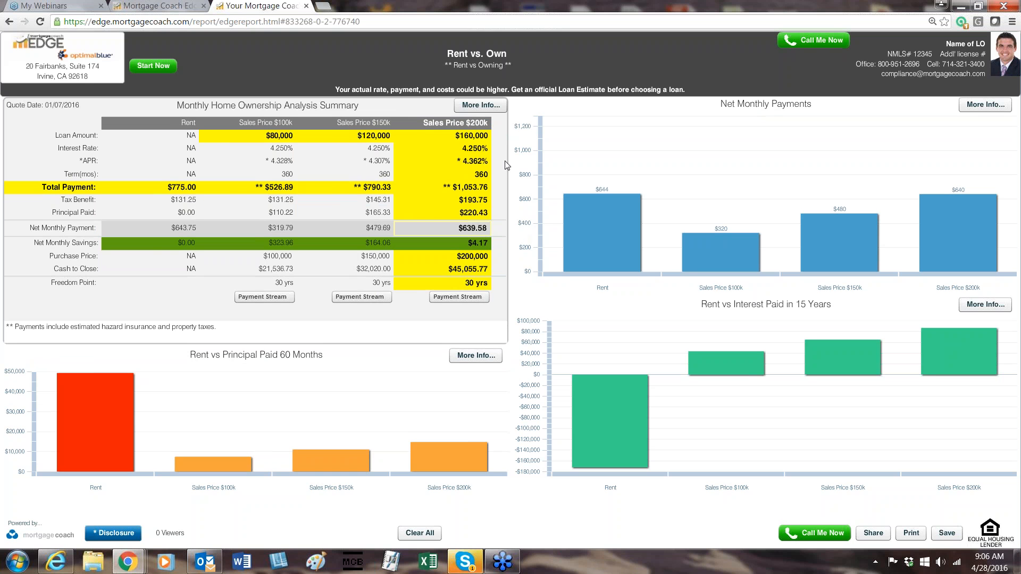
{"action": "left_click", "coordinate": [461, 122]}
{"action": "left_click", "coordinate": [461, 121]}
{"action": "left_click", "coordinate": [461, 138]}
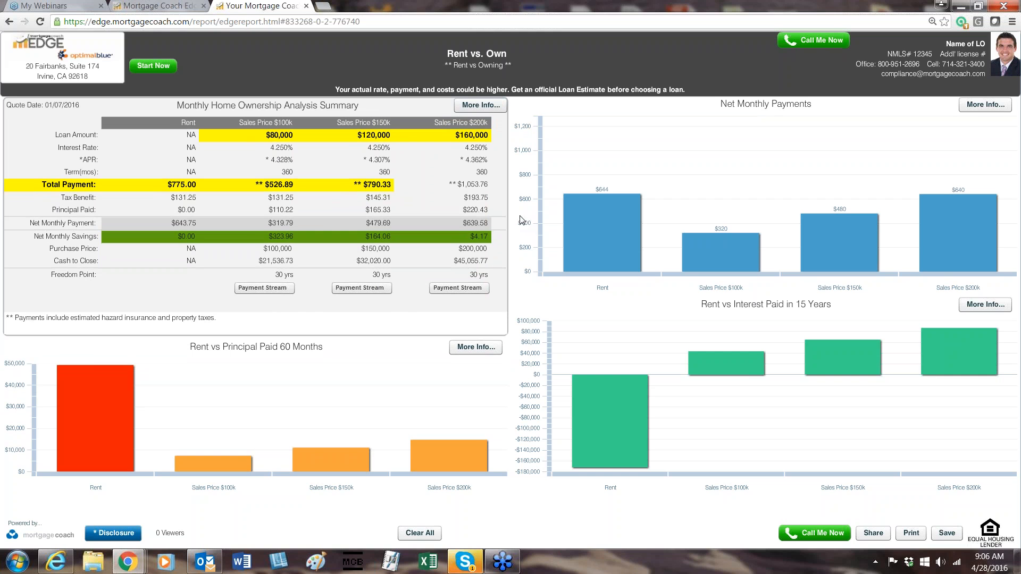
{"action": "left_click", "coordinate": [481, 186]}
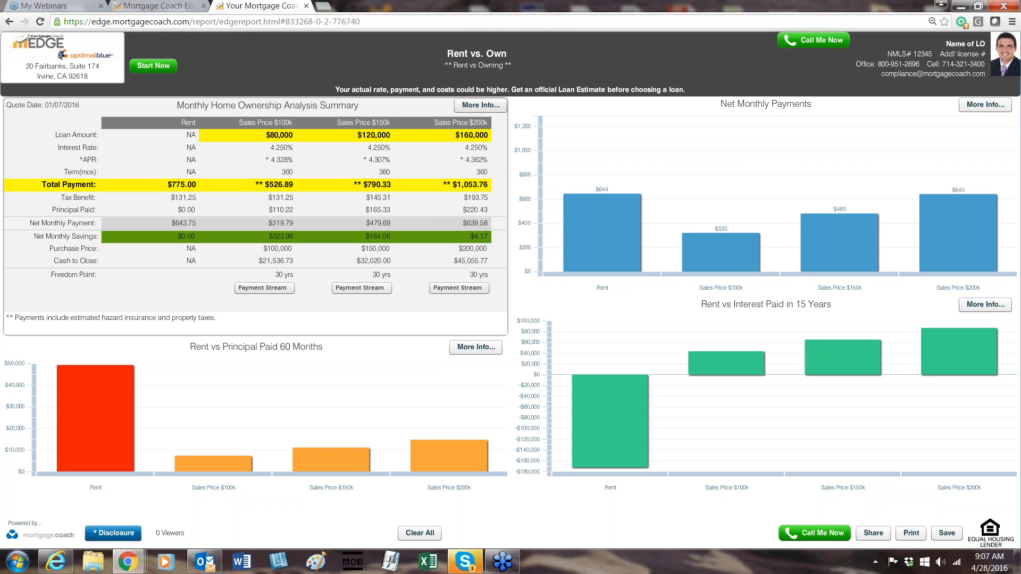
Highlight the Tax Benefit label and its amounts for Rent and all three sales prices, and dismiss the incoming email notification.
{"action": "left_click", "coordinate": [81, 199]}
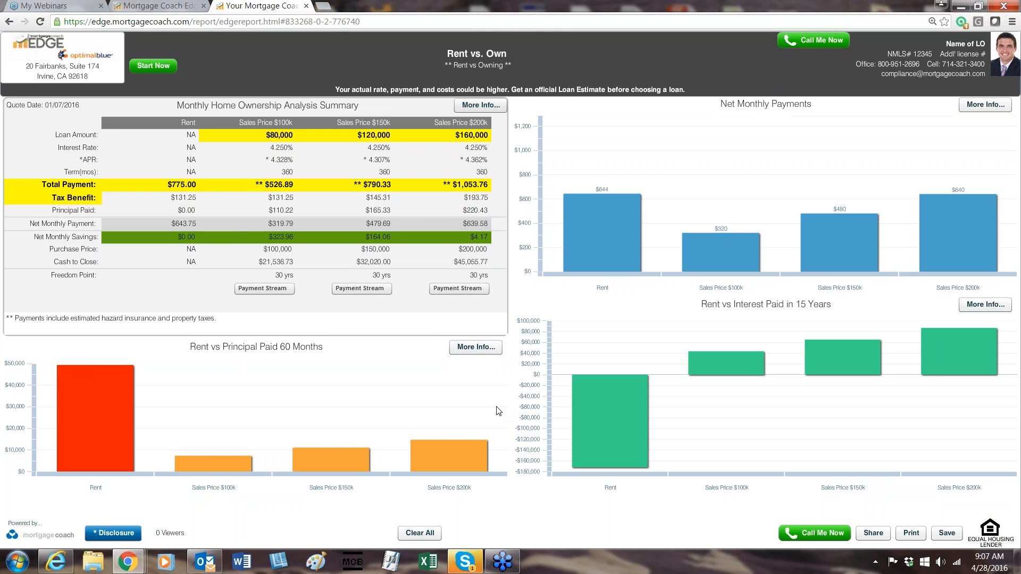
{"action": "left_click", "coordinate": [186, 200]}
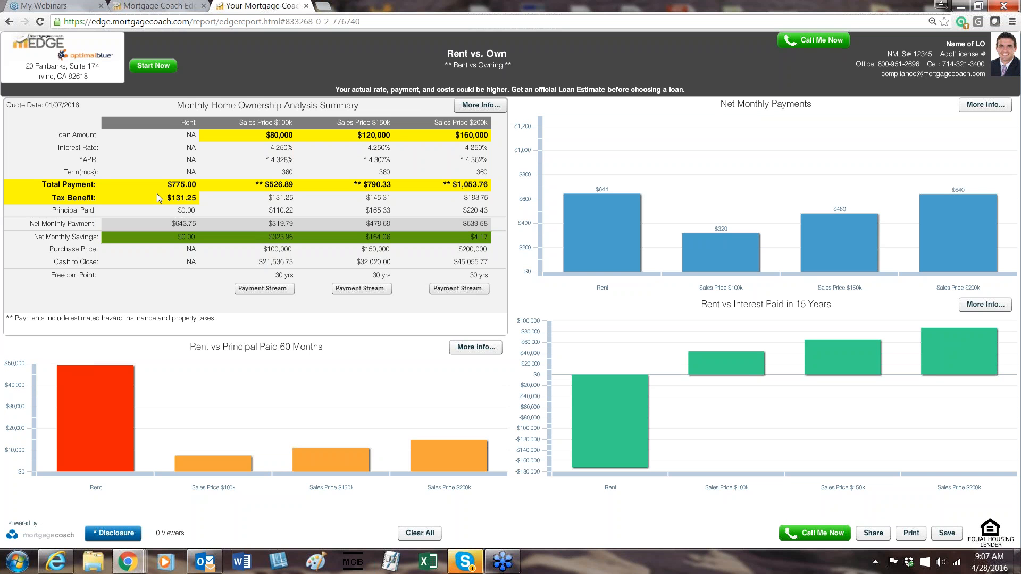
{"action": "left_click", "coordinate": [178, 211]}
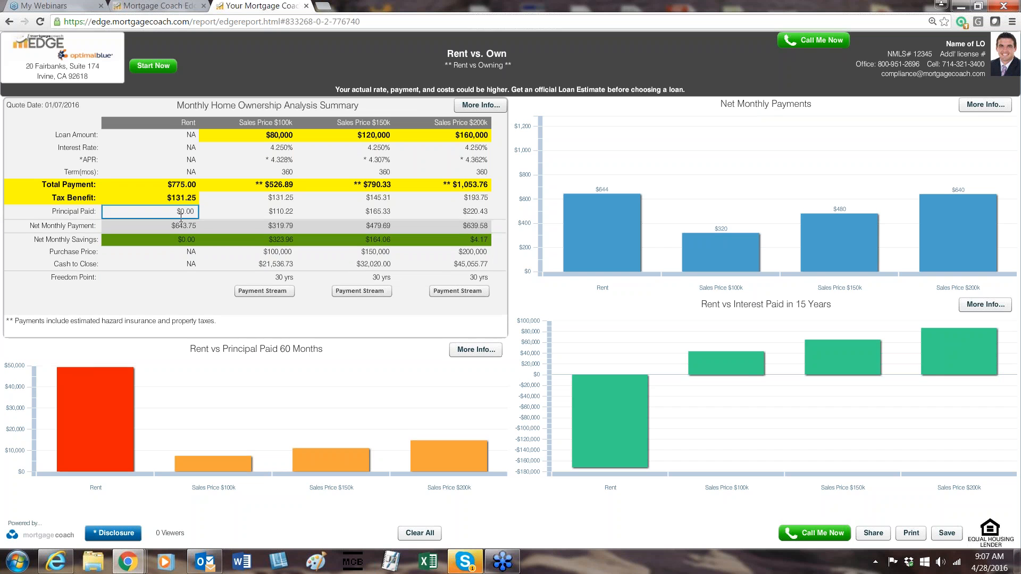
{"action": "left_click", "coordinate": [268, 202]}
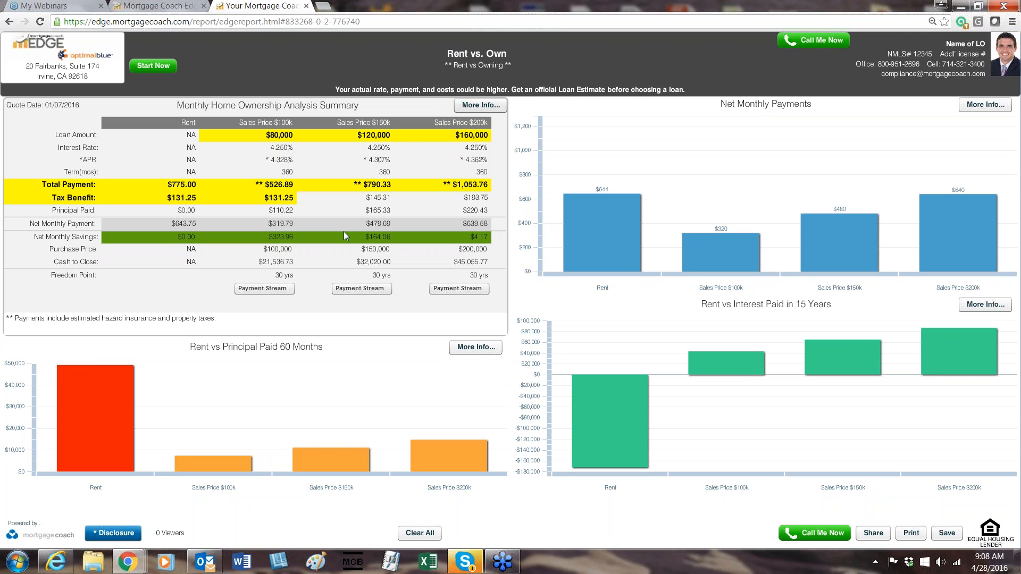
{"action": "left_click", "coordinate": [378, 200]}
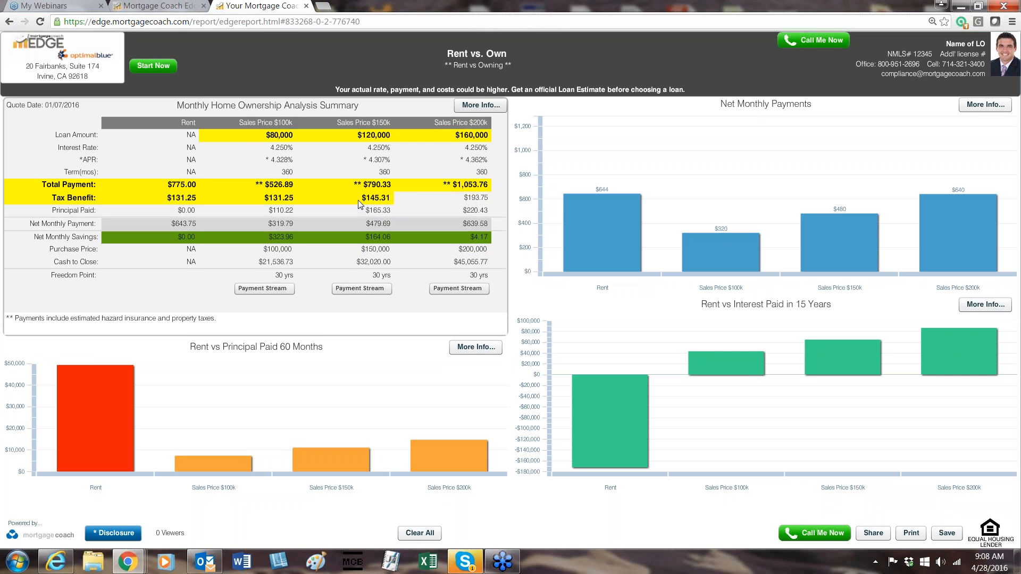
{"action": "left_click", "coordinate": [462, 201]}
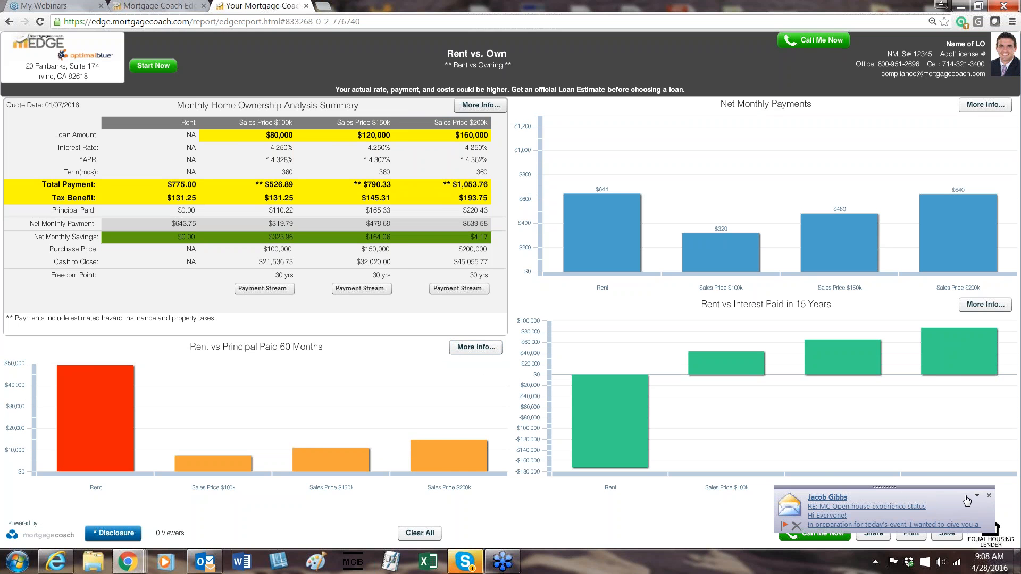
{"action": "left_click", "coordinate": [988, 498]}
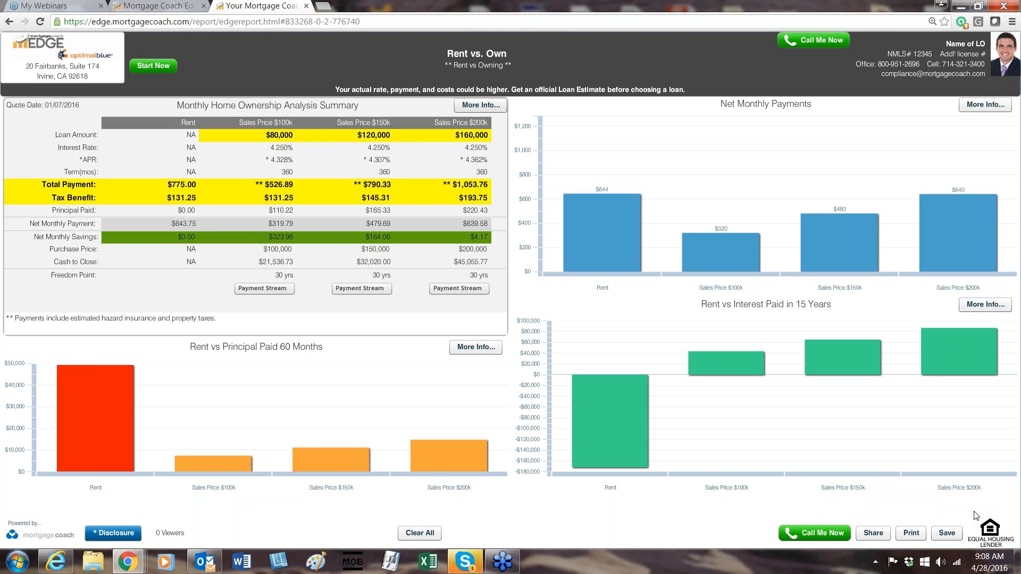
Highlight the Principal Paid label and its amounts for Rent and the $100k, $150k and $200k sales prices.
{"action": "left_click", "coordinate": [9, 214]}
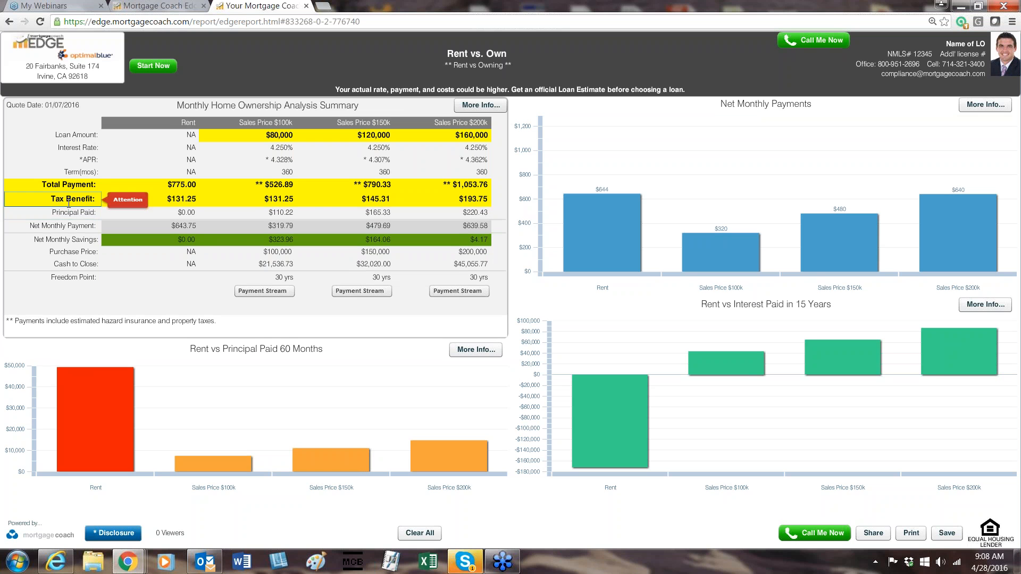
{"action": "left_click", "coordinate": [70, 212]}
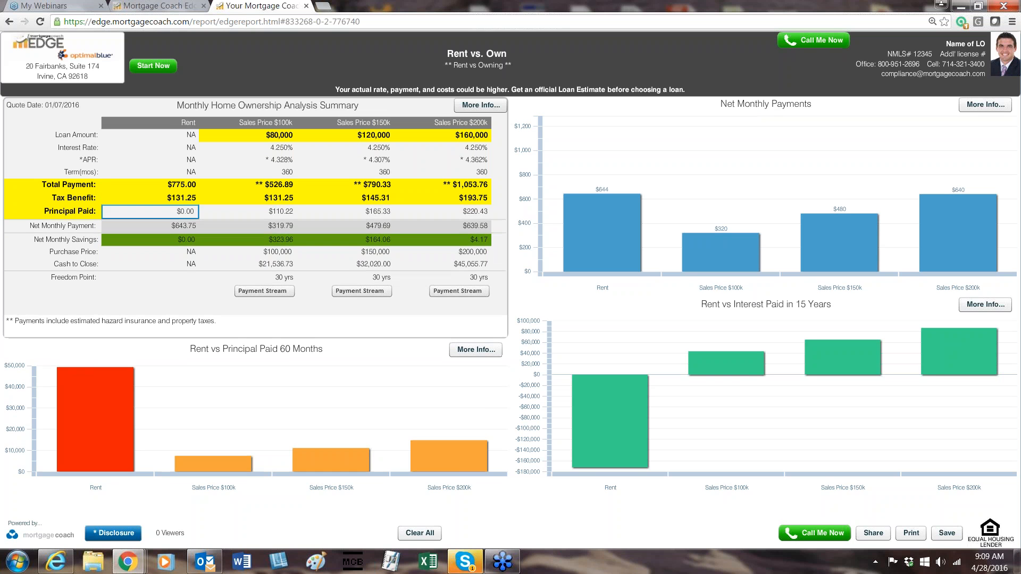
{"action": "left_click", "coordinate": [196, 211]}
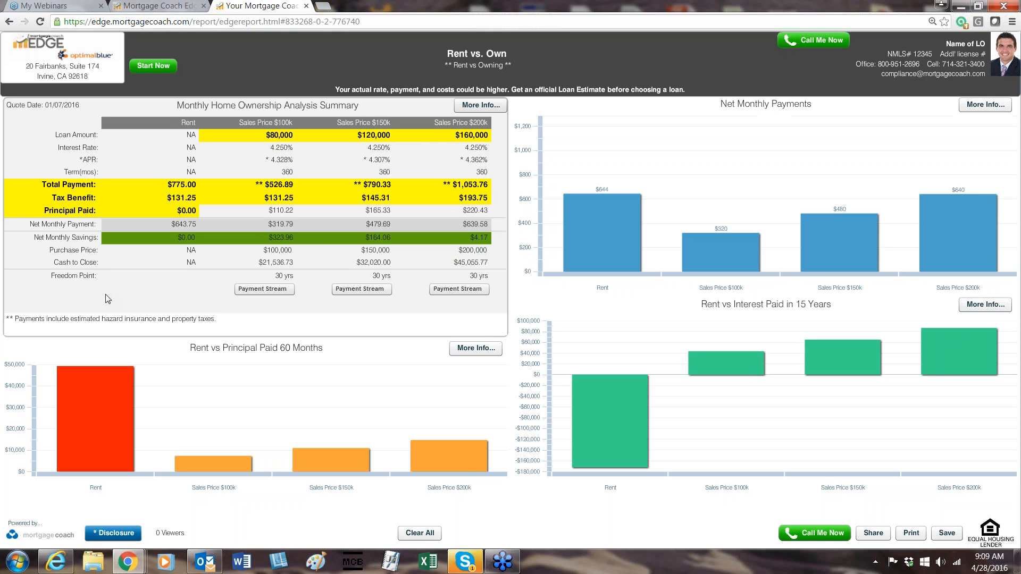
{"action": "left_click", "coordinate": [287, 212]}
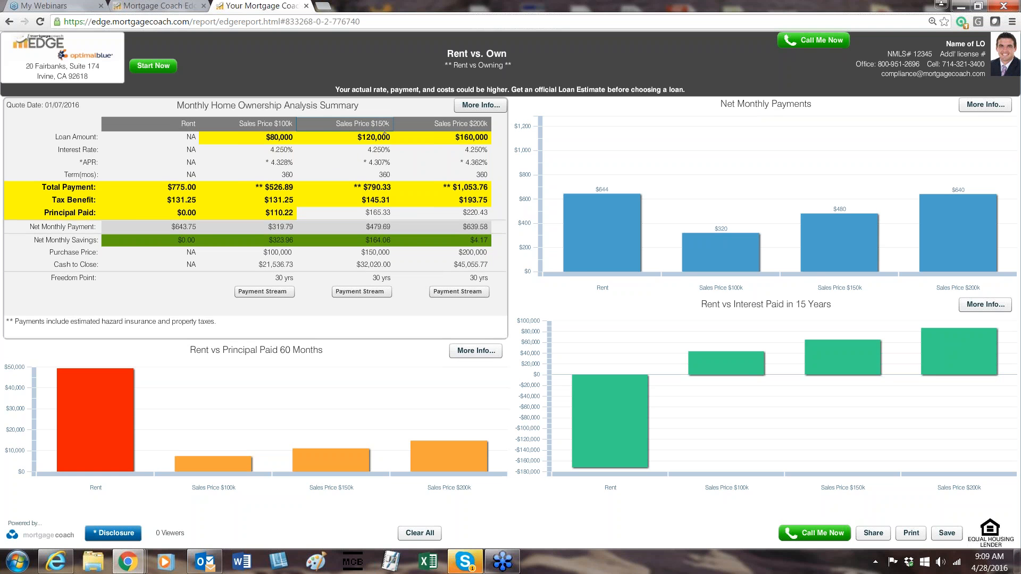
{"action": "left_click", "coordinate": [388, 211]}
{"action": "left_click", "coordinate": [411, 238]}
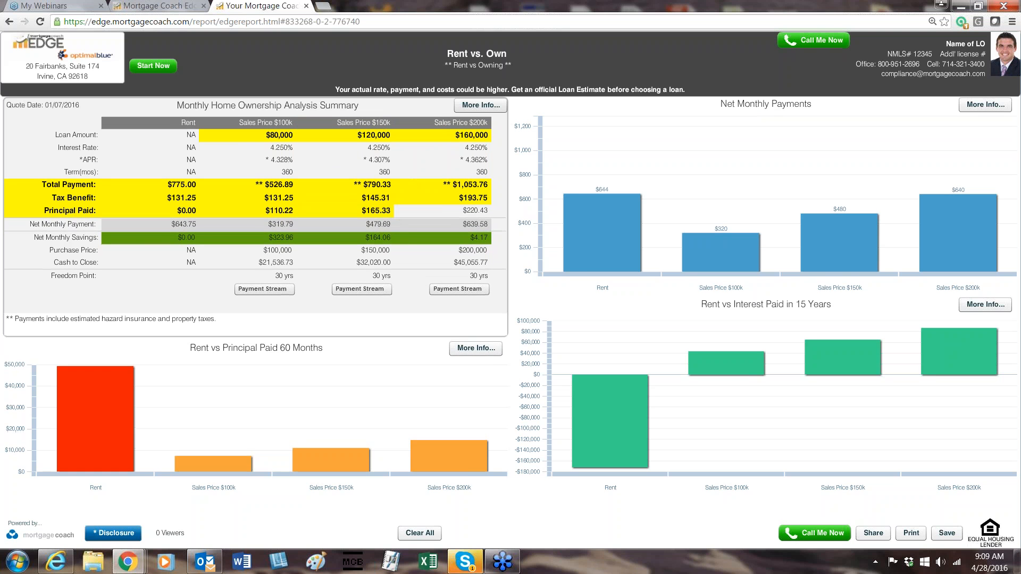
{"action": "left_click", "coordinate": [394, 211]}
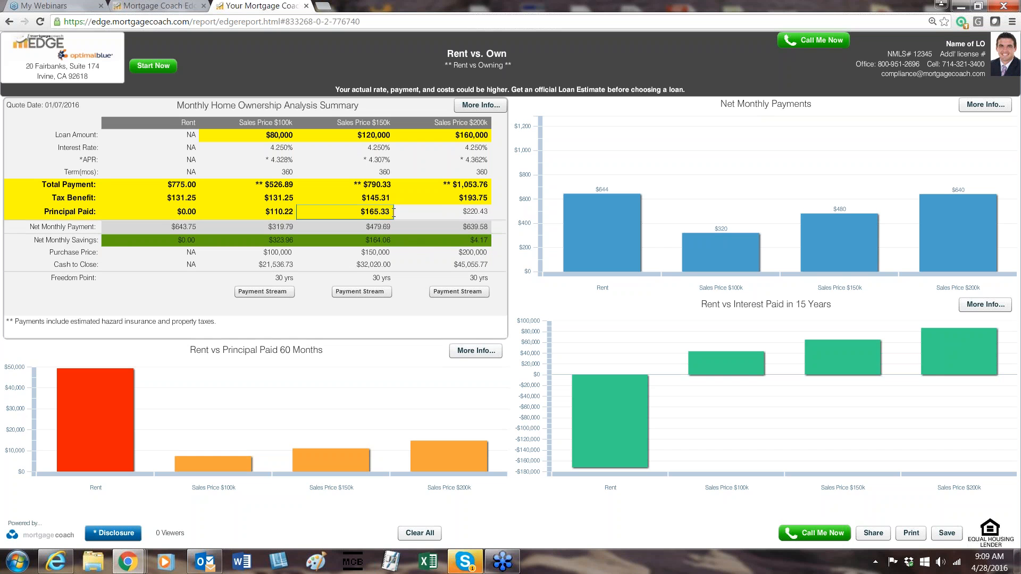
{"action": "left_click", "coordinate": [452, 211]}
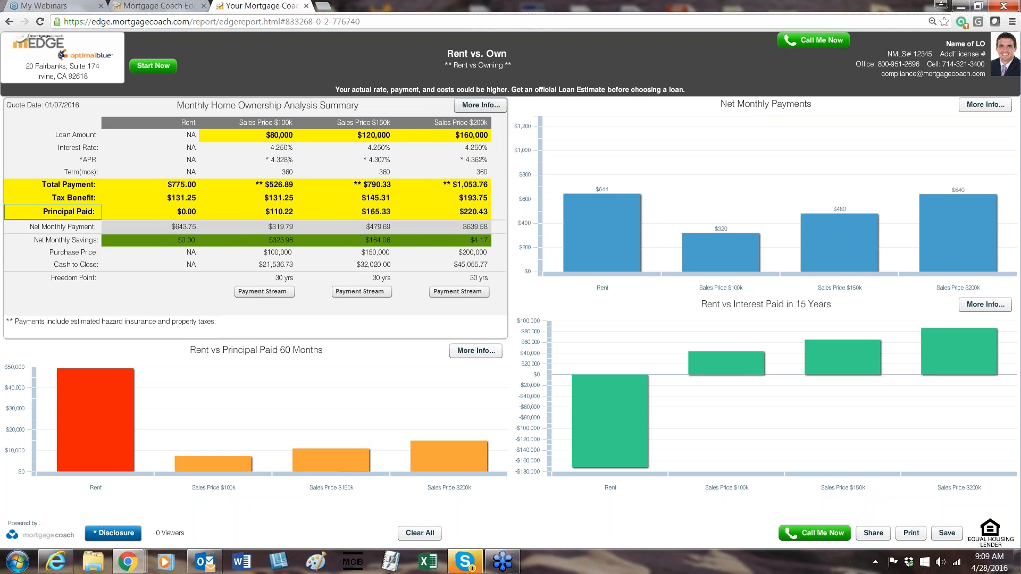
Highlight the Net Monthly Payment label and its amounts for Rent and the $100k, $150k and $200k sales prices.
{"action": "left_click", "coordinate": [69, 231]}
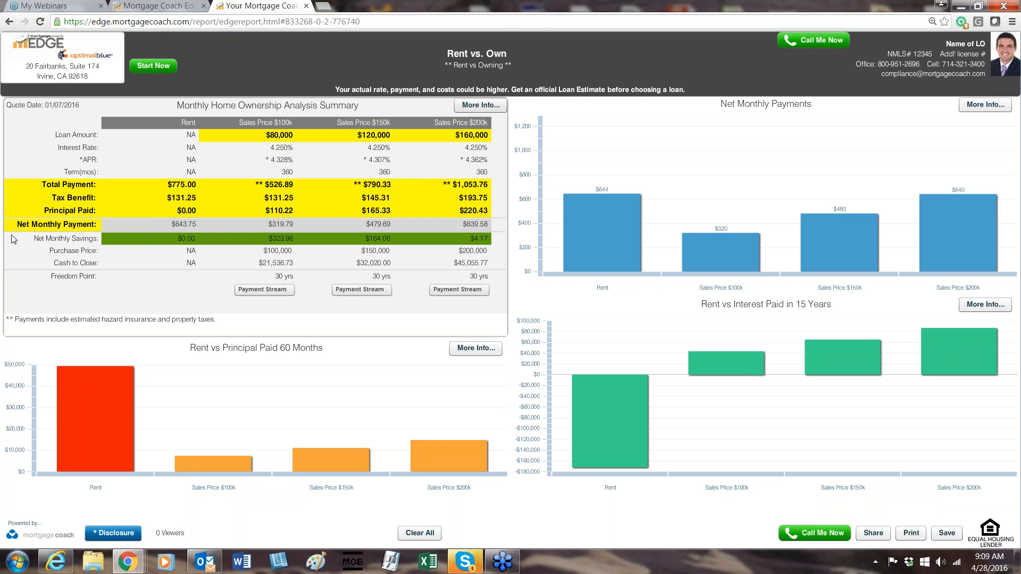
{"action": "left_click", "coordinate": [40, 208]}
{"action": "left_click", "coordinate": [169, 226]}
{"action": "left_click", "coordinate": [133, 333]}
{"action": "left_click", "coordinate": [285, 225]}
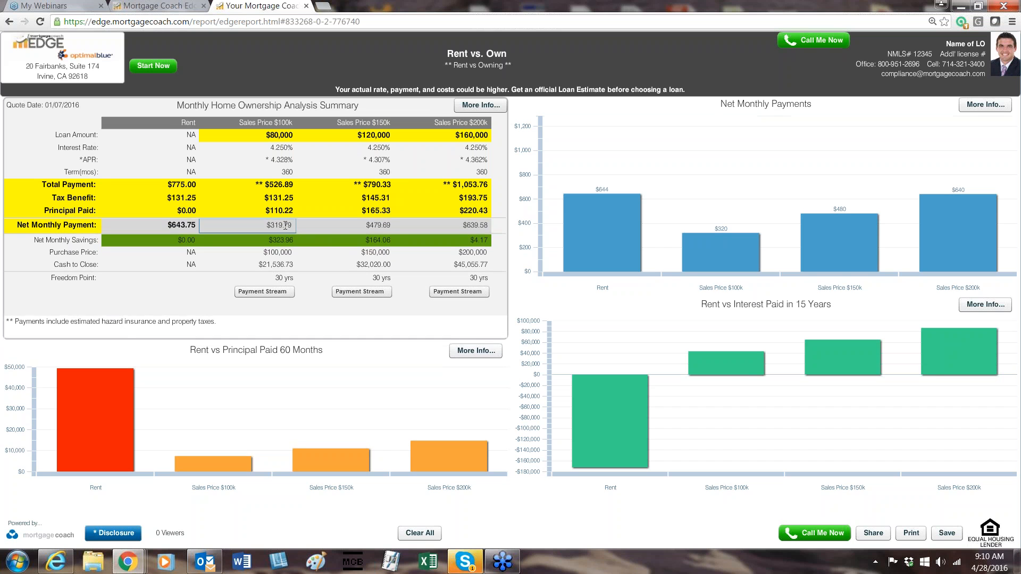
{"action": "left_click", "coordinate": [322, 260]}
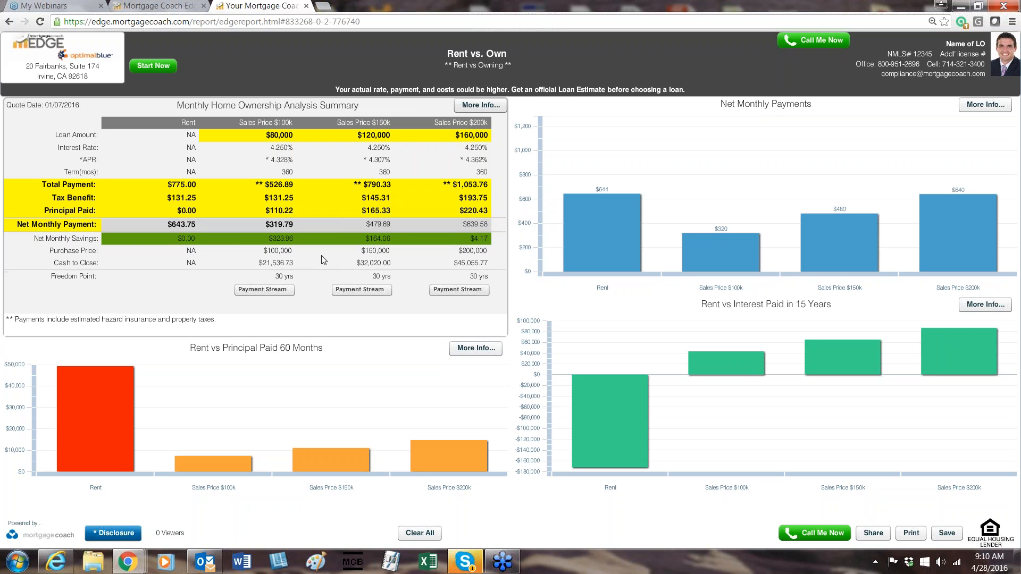
{"action": "left_click", "coordinate": [373, 224]}
{"action": "left_click", "coordinate": [321, 271]}
{"action": "left_click", "coordinate": [393, 227]}
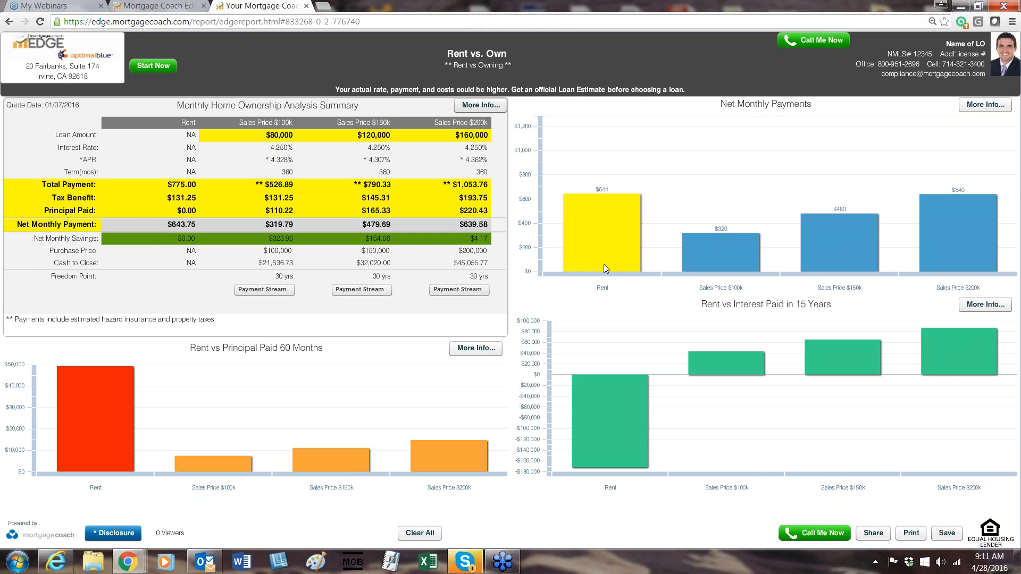
Highlight the Sales Price $100k, $150k and $200k bars one after another in the Net Monthly Payments chart.
{"action": "left_click", "coordinate": [710, 244]}
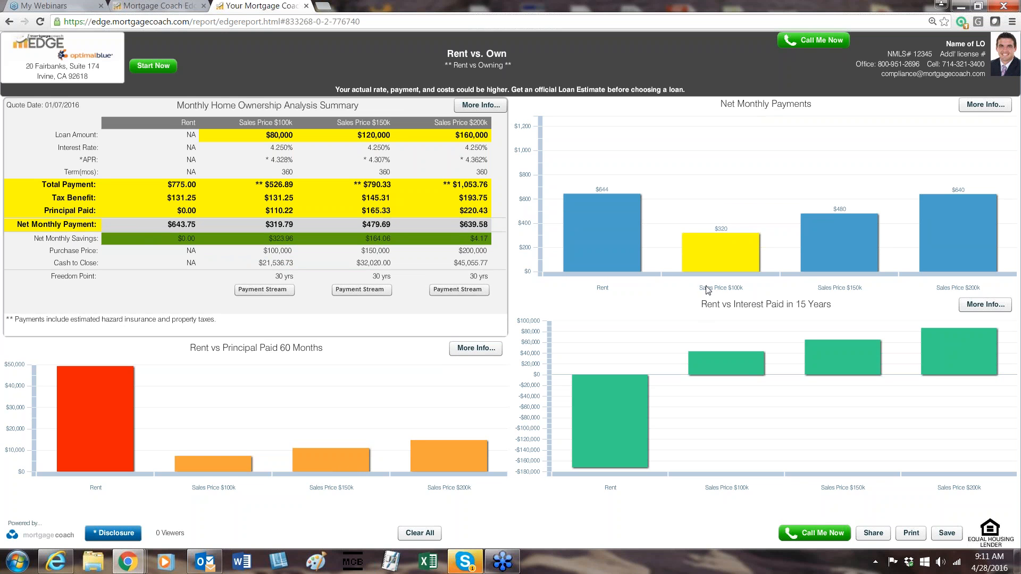
{"action": "left_click", "coordinate": [812, 251]}
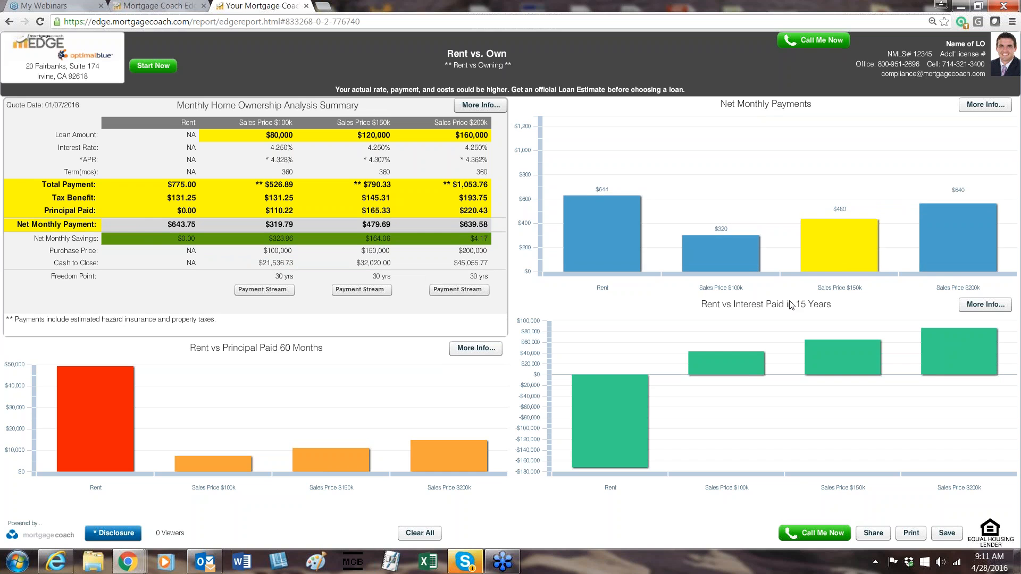
{"action": "left_click", "coordinate": [963, 241]}
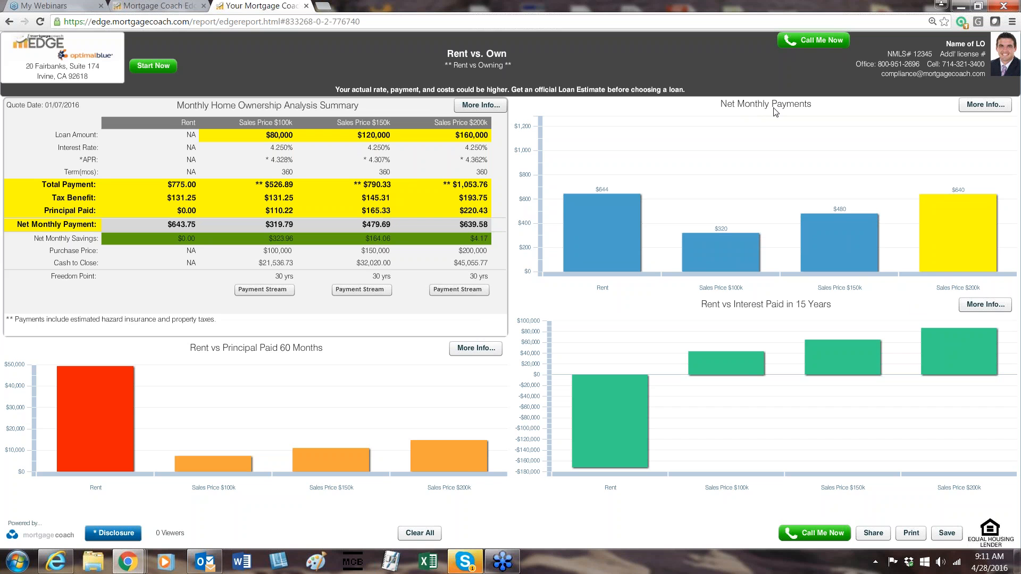
Alternate the Net Monthly Payments chart highlight between the Rent and Sales Price $200k bars, finishing on Rent.
{"action": "mouse_move", "coordinate": [589, 212]}
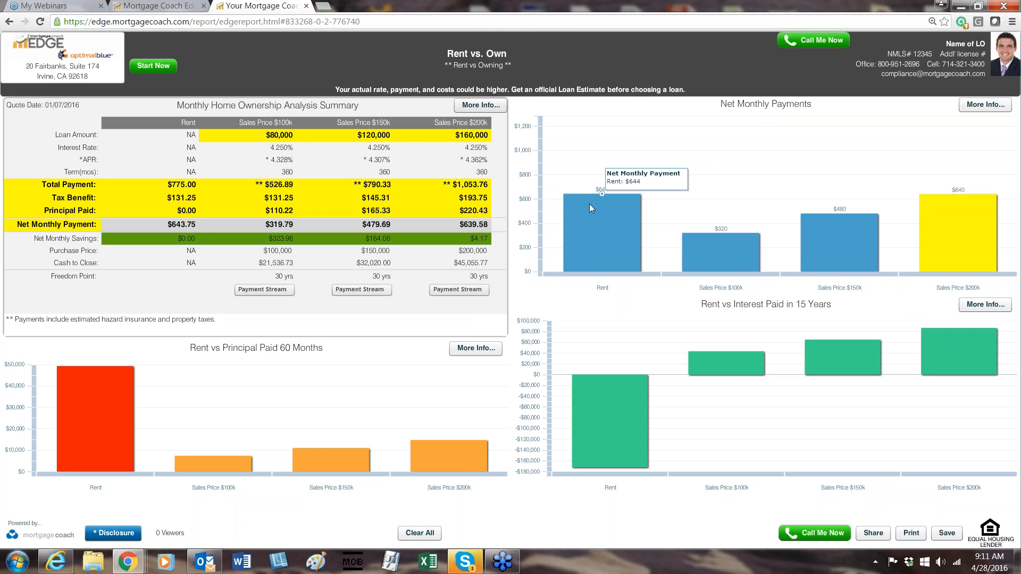
{"action": "left_click", "coordinate": [590, 228]}
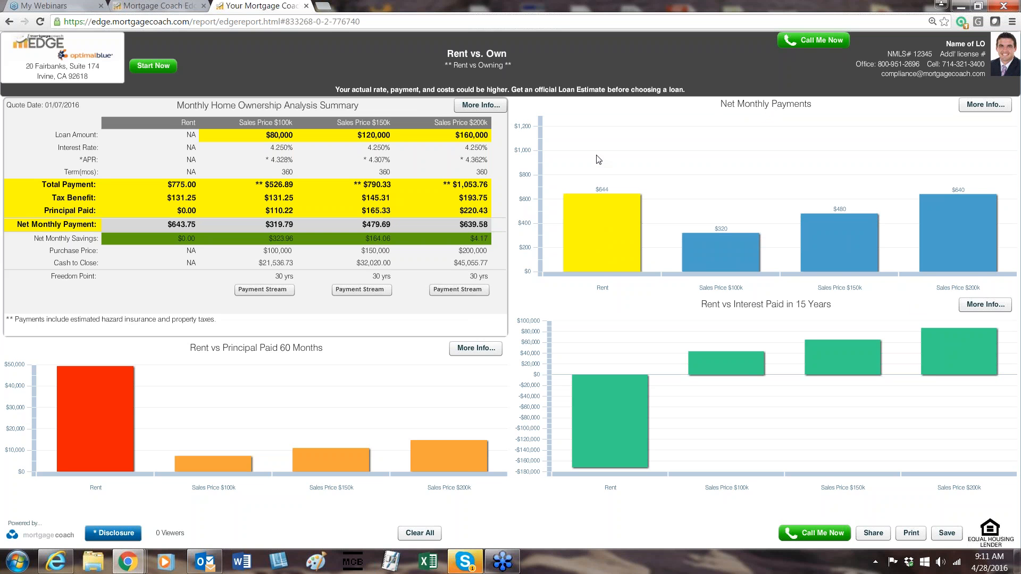
{"action": "mouse_move", "coordinate": [568, 203]}
{"action": "left_click", "coordinate": [978, 205]}
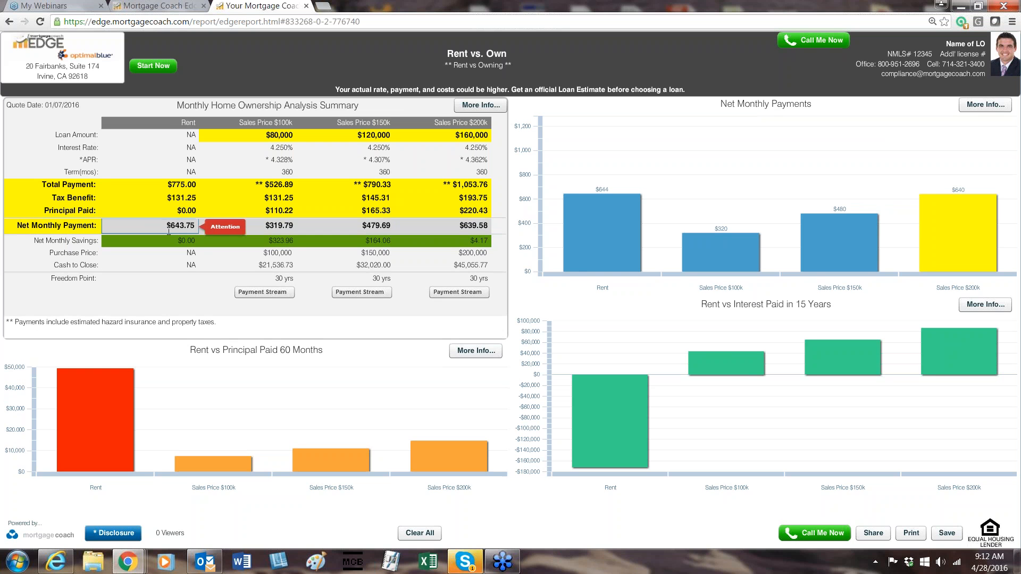
{"action": "left_click", "coordinate": [609, 226]}
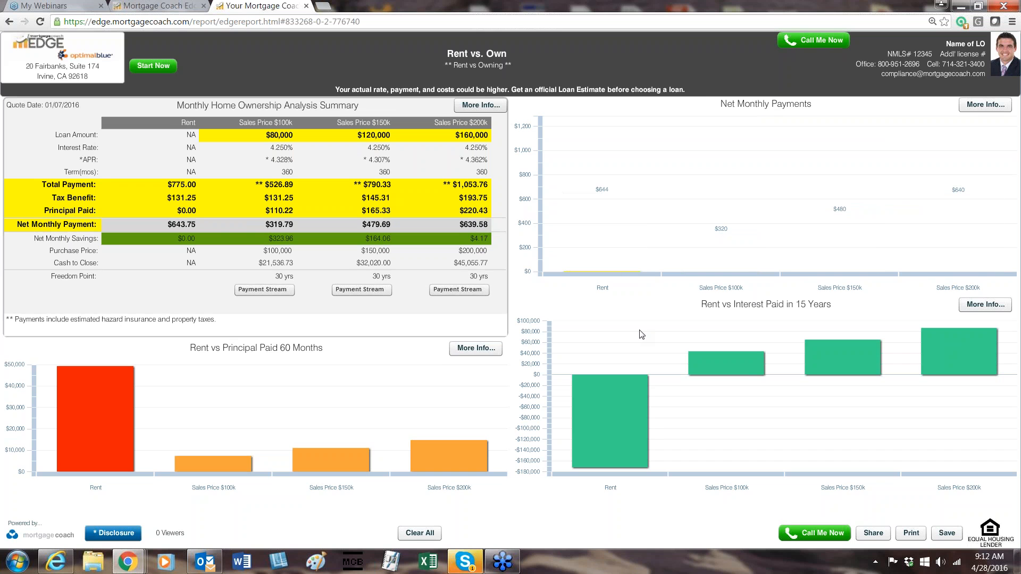
{"action": "mouse_move", "coordinate": [588, 244]}
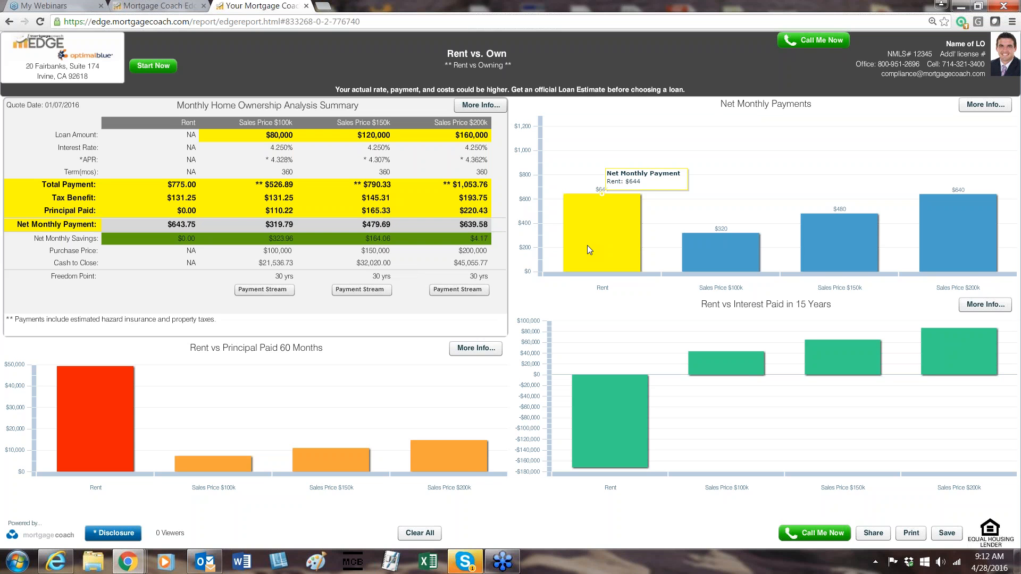
Highlight the Sales Price $100k bar and then the $150k bar in the Net Monthly Payments chart, and dismiss the incoming email notification.
{"action": "left_click", "coordinate": [733, 251]}
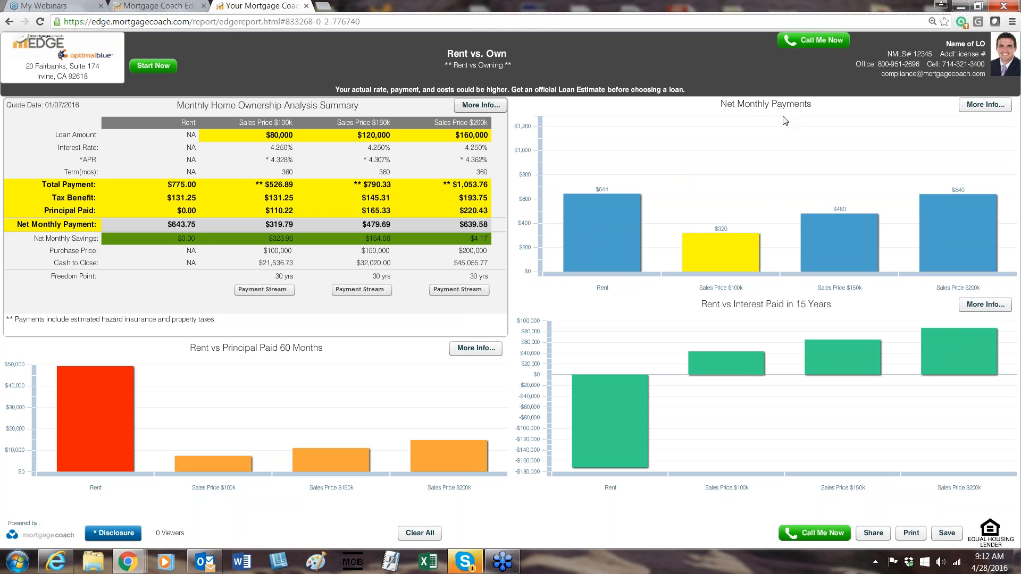
{"action": "mouse_move", "coordinate": [749, 252]}
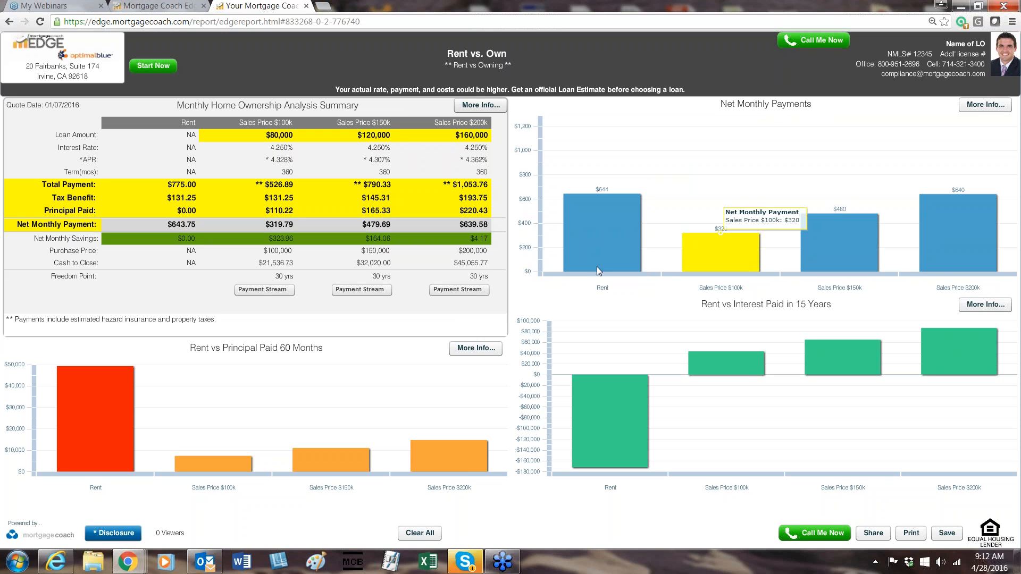
{"action": "mouse_move", "coordinate": [600, 268]}
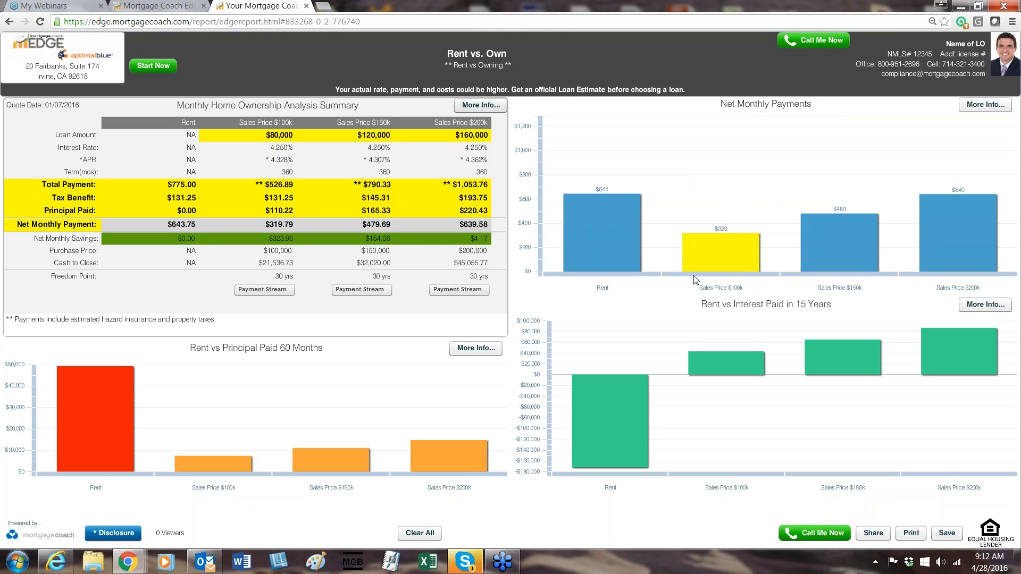
{"action": "left_click", "coordinate": [824, 246]}
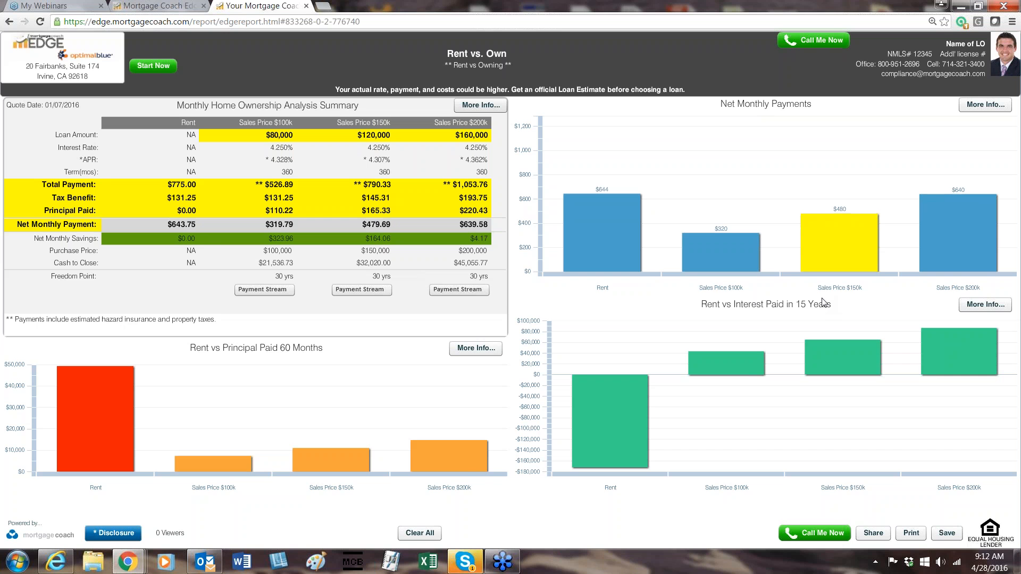
{"action": "mouse_move", "coordinate": [835, 256]}
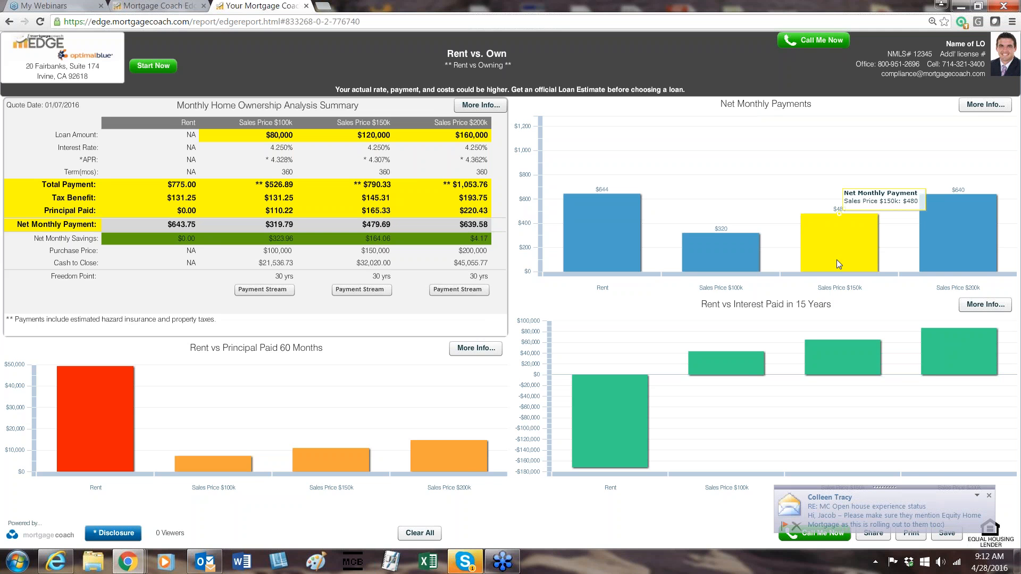
{"action": "left_click", "coordinate": [987, 499]}
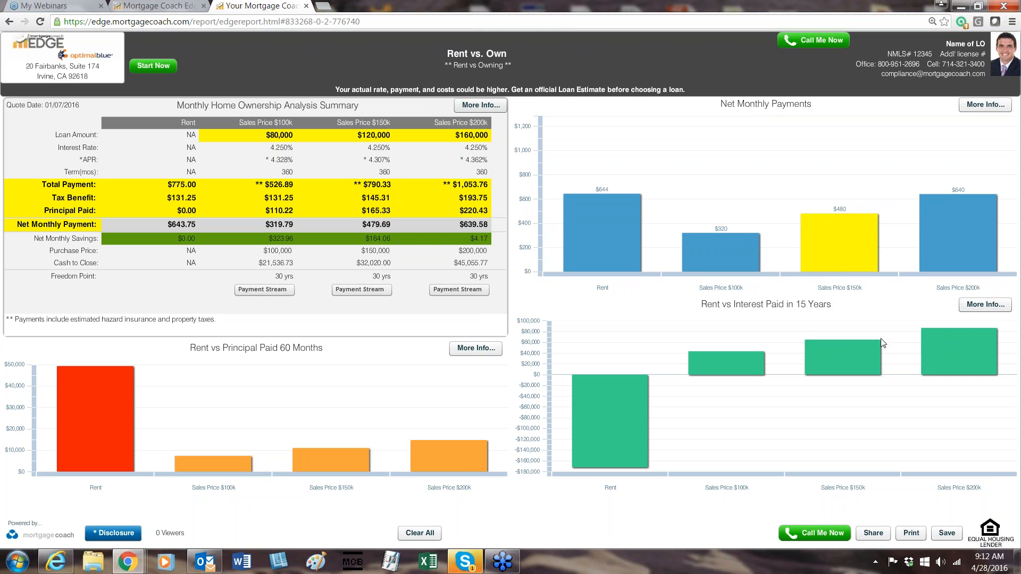
Compare the net monthly payment values of the $150k, Rent and $200k bars, and highlight the Rent bar.
{"action": "mouse_move", "coordinate": [824, 240]}
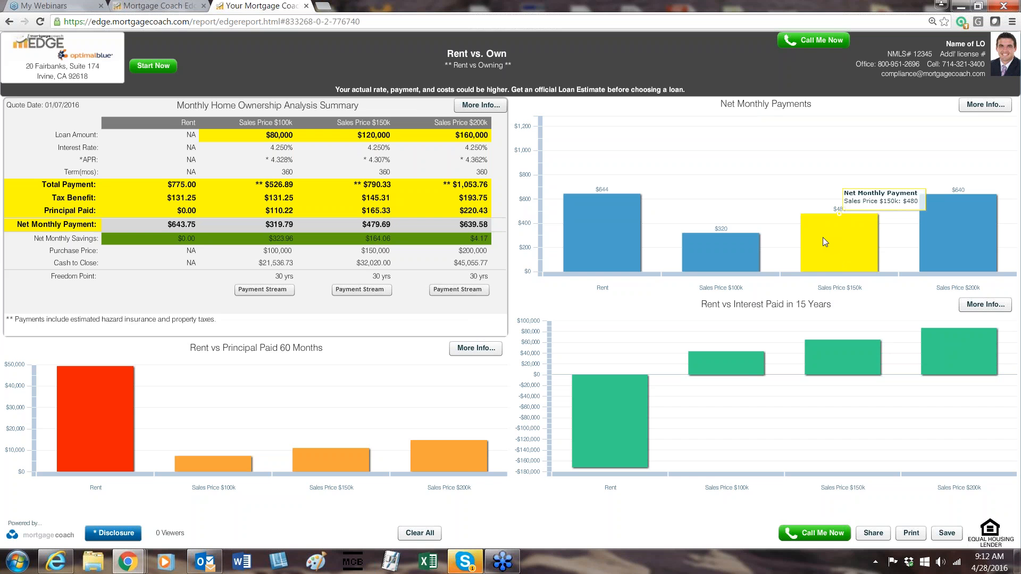
{"action": "mouse_move", "coordinate": [603, 241]}
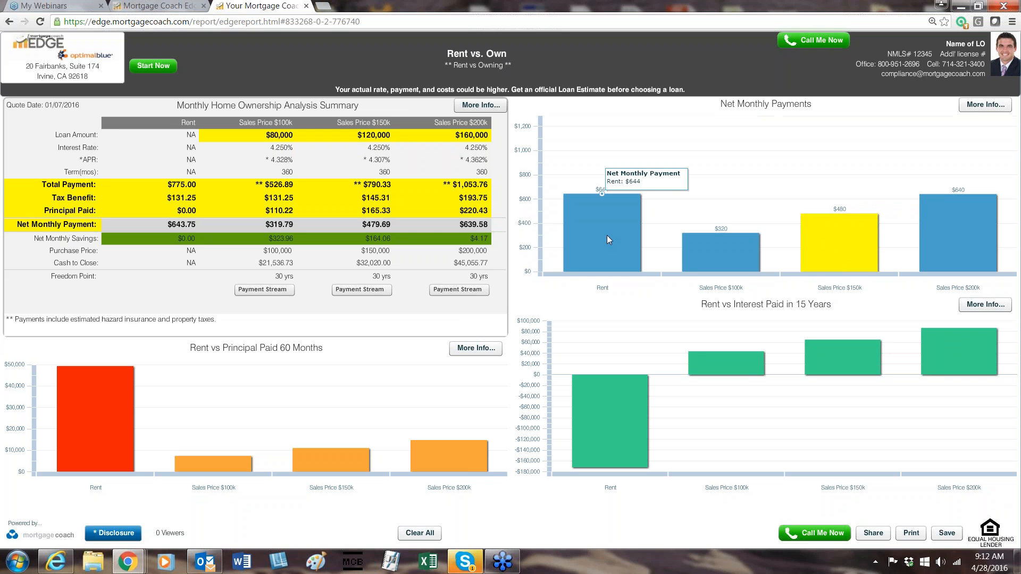
{"action": "mouse_move", "coordinate": [863, 245]}
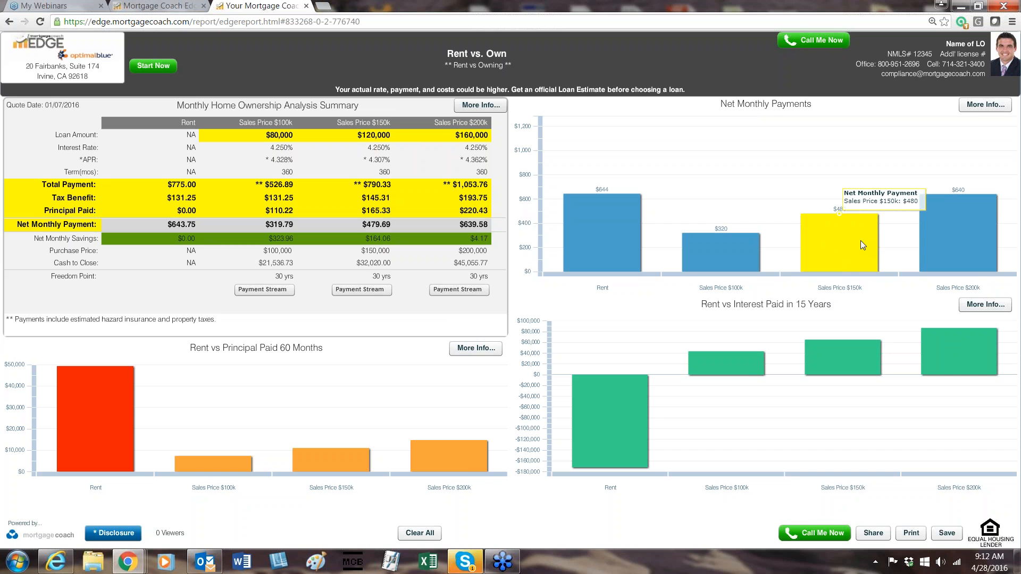
{"action": "mouse_move", "coordinate": [957, 224]}
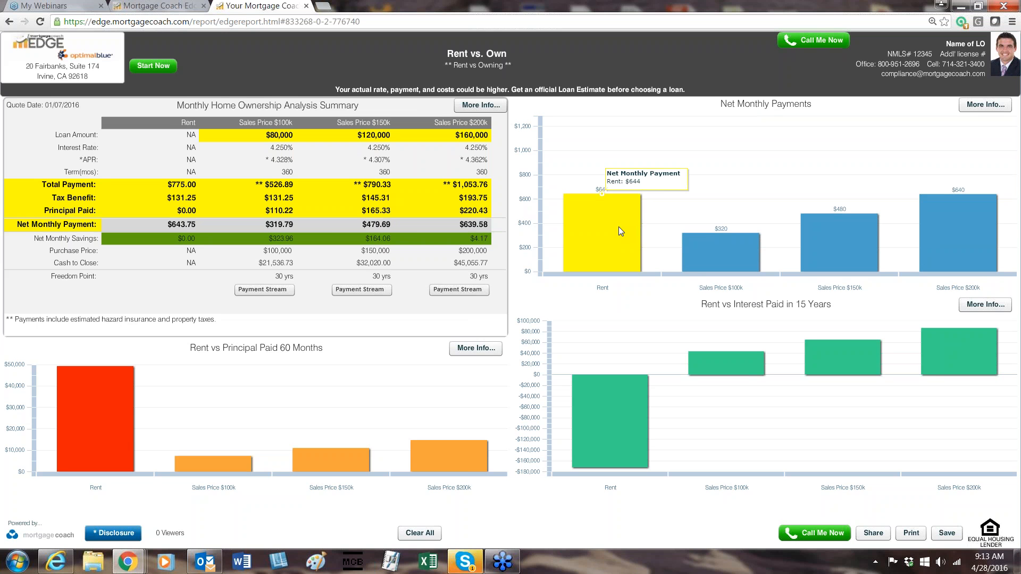
{"action": "mouse_move", "coordinate": [587, 219]}
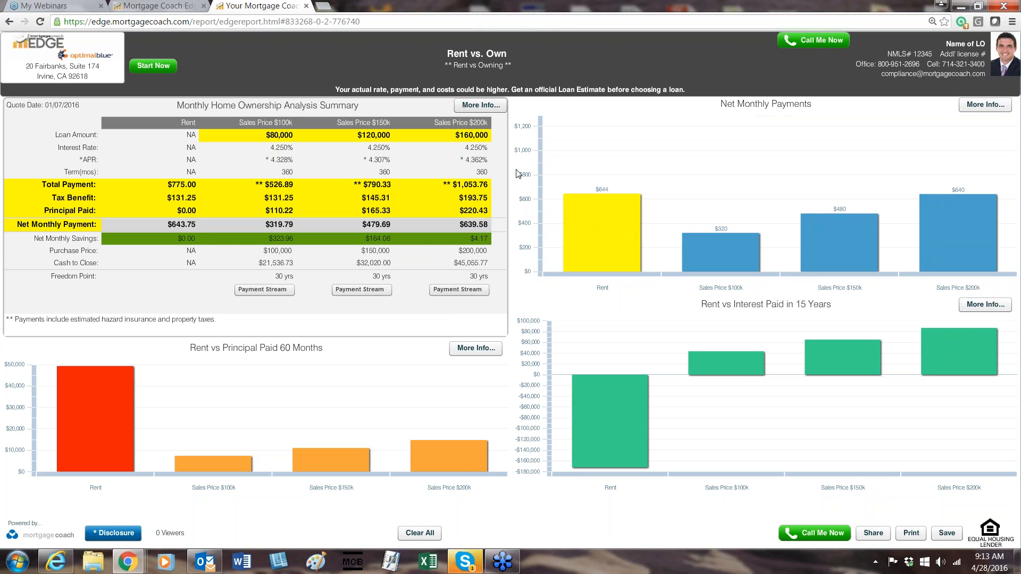
Highlight the entire Sales Price $200k column, and open and close the Analysis Assumptions for the Net Monthly Payments chart.
{"action": "left_click", "coordinate": [441, 124]}
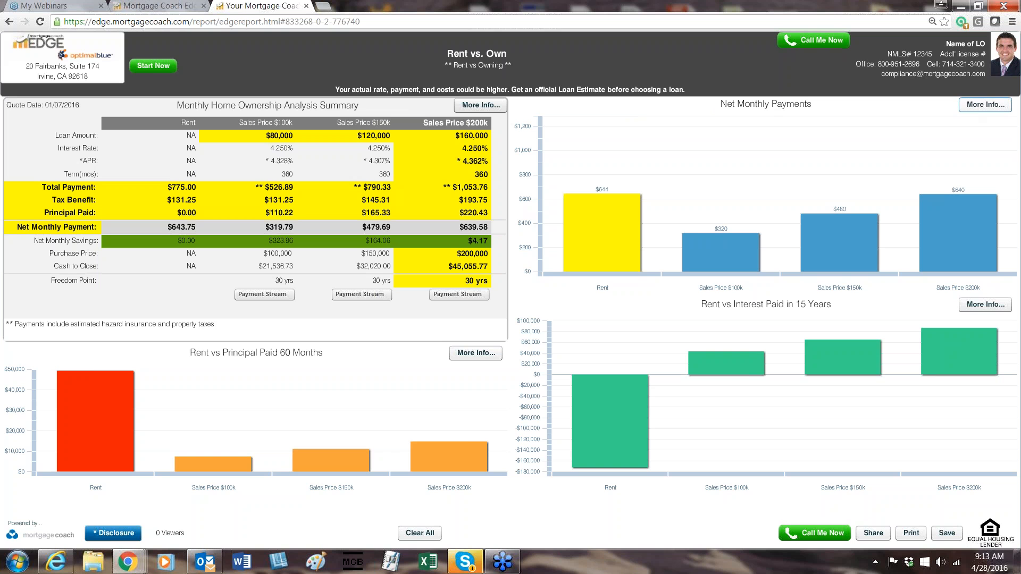
{"action": "left_click", "coordinate": [979, 109]}
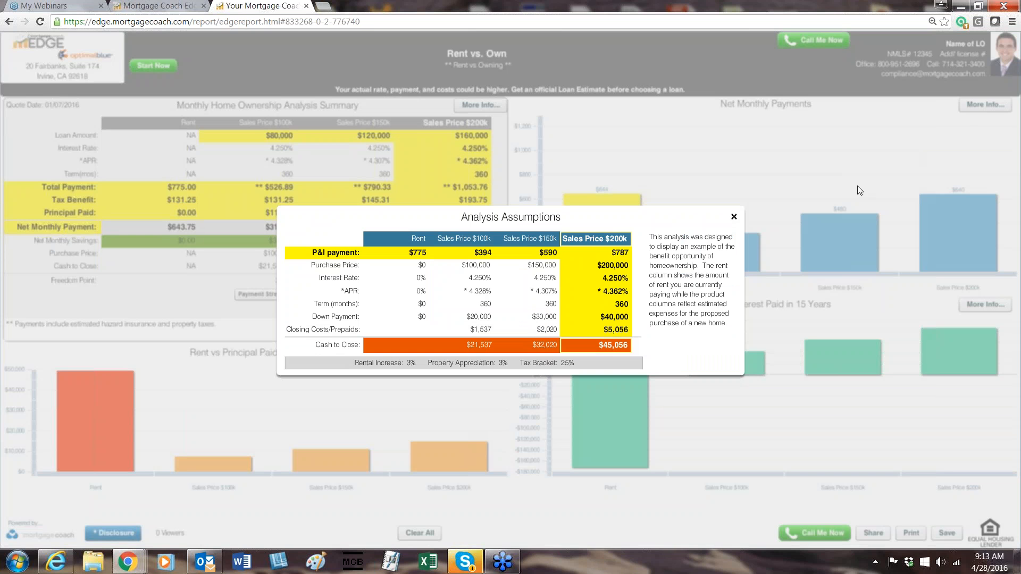
{"action": "left_click", "coordinate": [734, 217]}
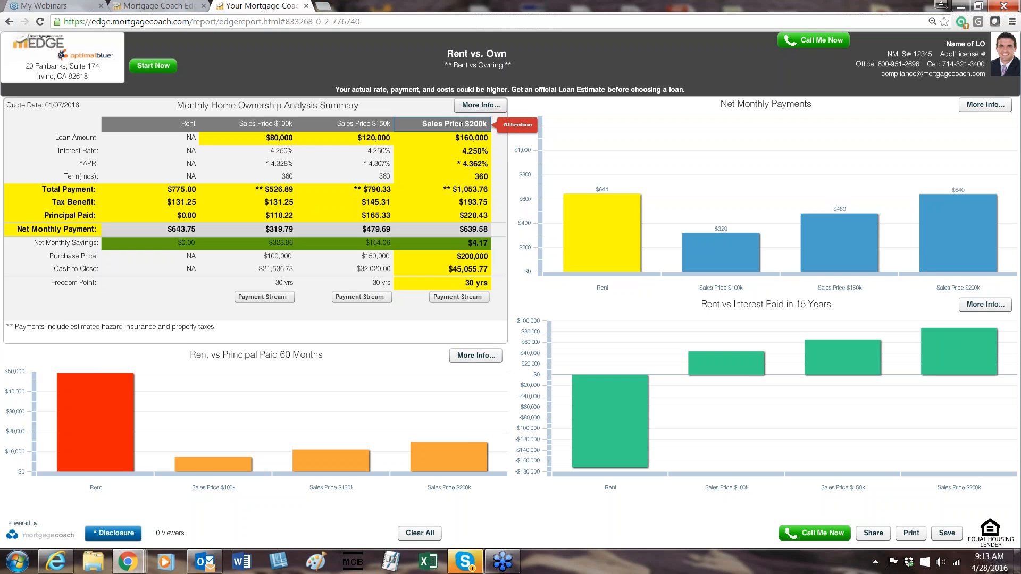
Clear the full Sales Price $200k column highlight and highlight only its loan amount, total payment, tax benefit, principal paid and net monthly payment.
{"action": "left_click", "coordinate": [476, 123]}
{"action": "left_click", "coordinate": [479, 136]}
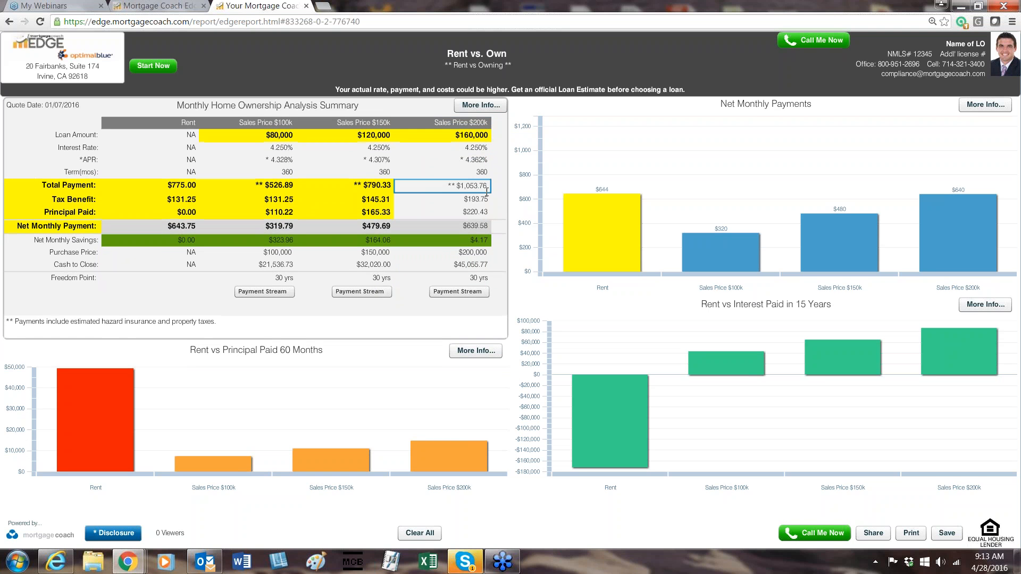
{"action": "left_click", "coordinate": [481, 187]}
{"action": "left_click", "coordinate": [481, 200]}
{"action": "left_click", "coordinate": [481, 212]}
{"action": "left_click", "coordinate": [484, 226]}
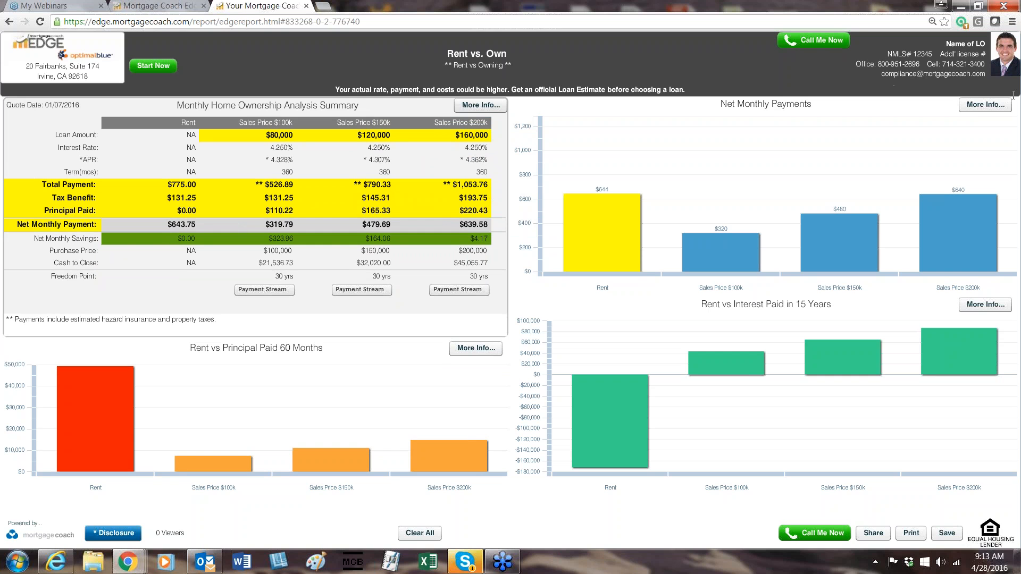
In the Net Monthly Payments chart's Analysis Assumptions, highlight the labels from Purchase Price through Closing Costs/Prepaids, and close the window.
{"action": "left_click", "coordinate": [985, 105]}
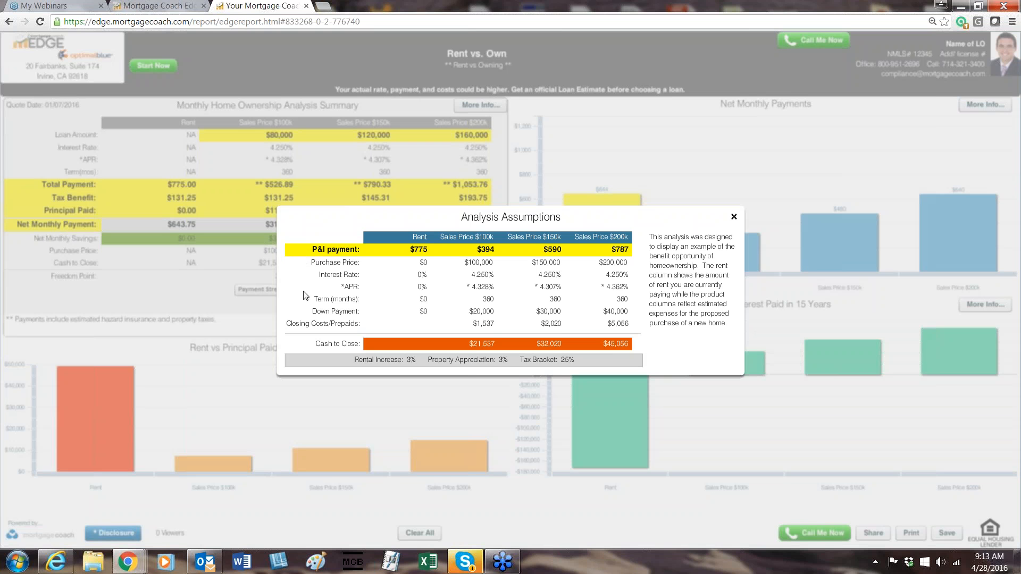
{"action": "left_click", "coordinate": [307, 330]}
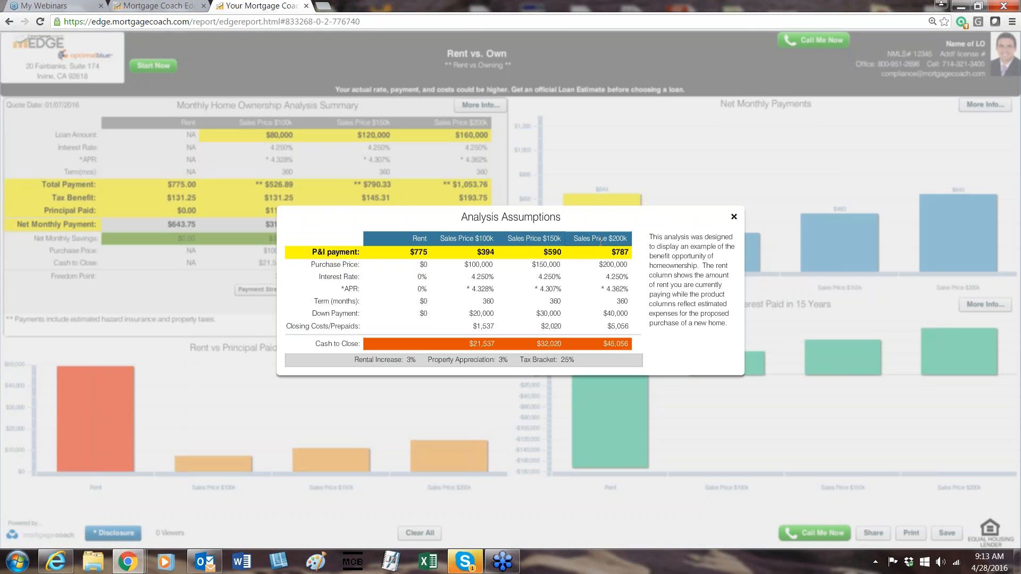
{"action": "left_click", "coordinate": [334, 263]}
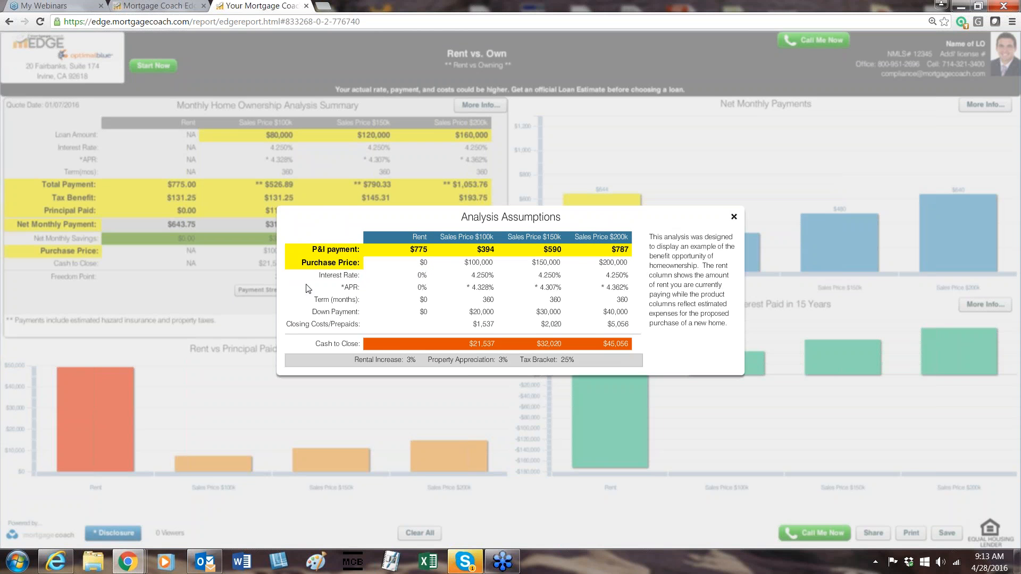
{"action": "left_click", "coordinate": [337, 275]}
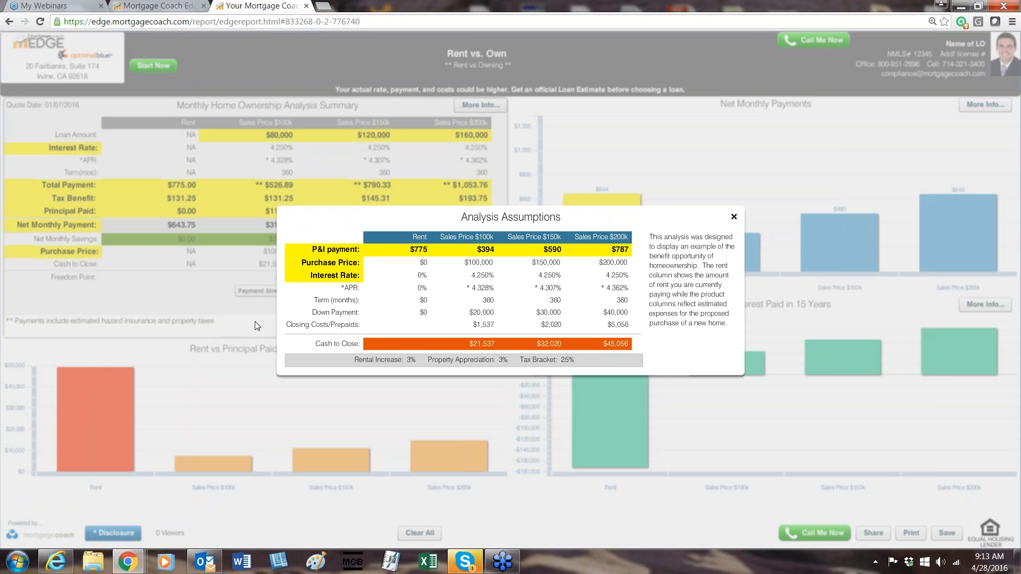
{"action": "left_click", "coordinate": [356, 291]}
{"action": "left_click", "coordinate": [337, 302]}
{"action": "left_click", "coordinate": [335, 315]}
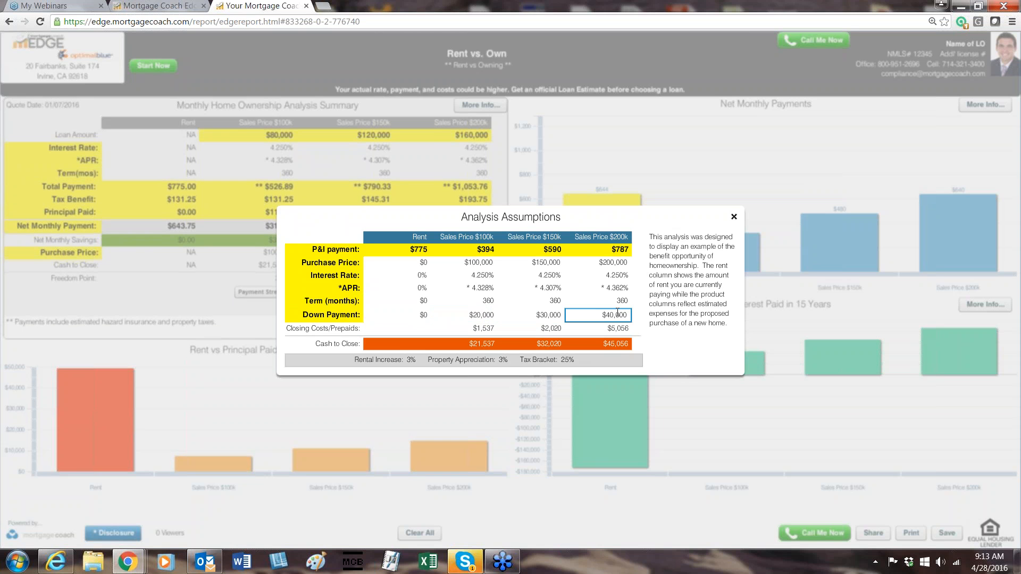
{"action": "left_click", "coordinate": [323, 328]}
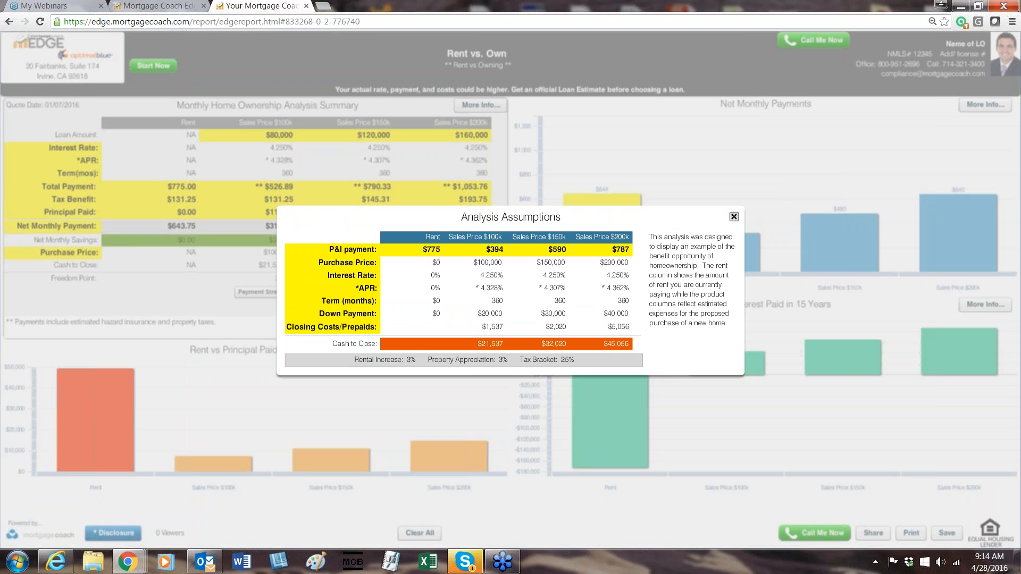
{"action": "left_click", "coordinate": [734, 216]}
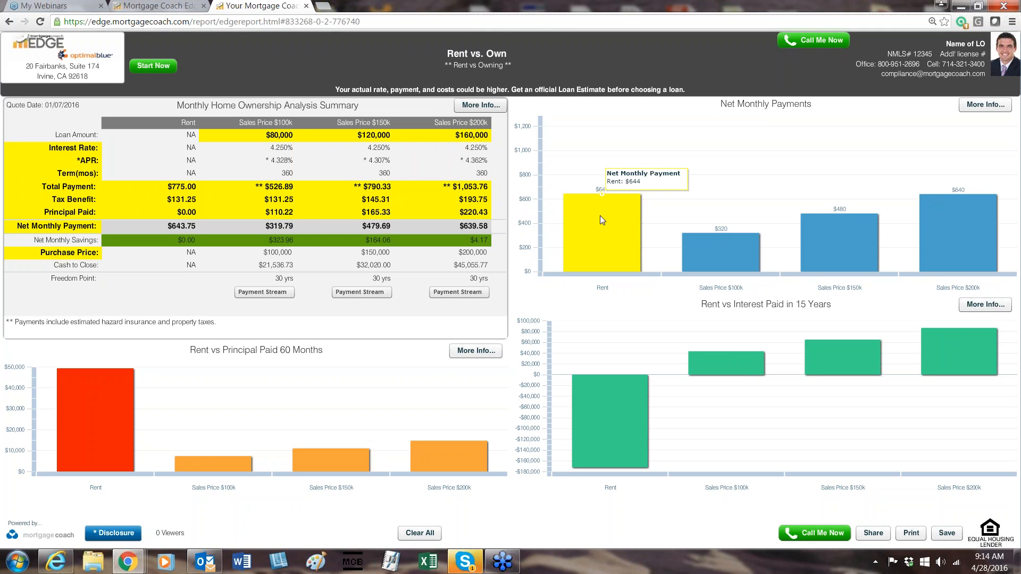
Highlight the Net Monthly Savings label and its amounts for all three sales prices, and the Sales Price $200k bar in Net Monthly Payments.
{"action": "mouse_move", "coordinate": [837, 230]}
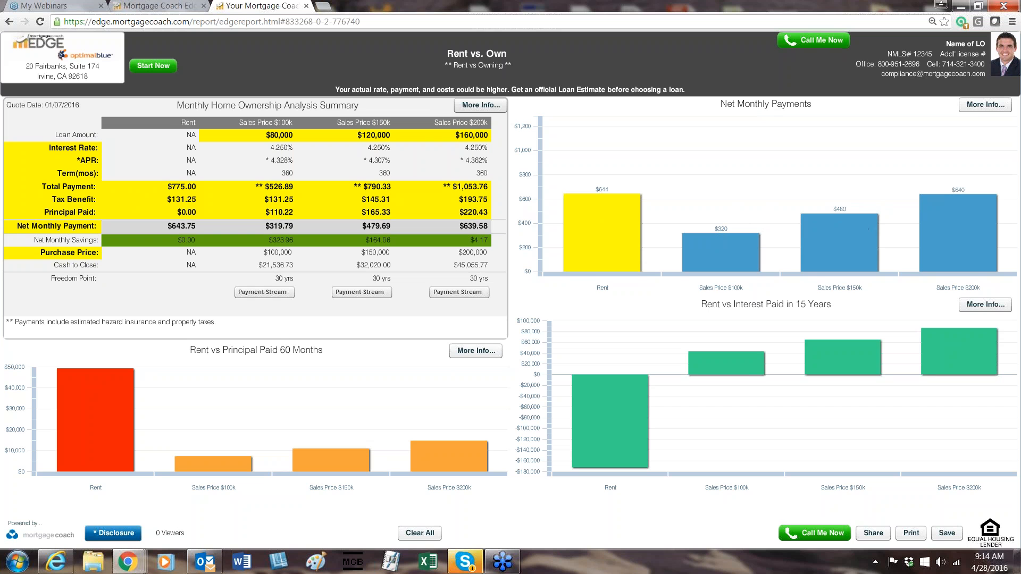
{"action": "mouse_move", "coordinate": [591, 250]}
{"action": "left_click", "coordinate": [97, 239]}
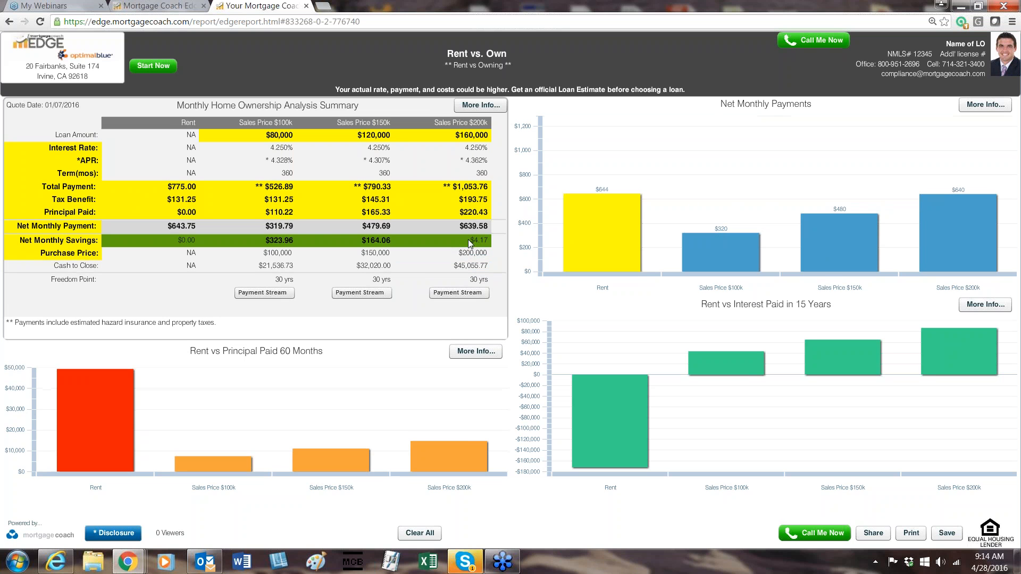
{"action": "mouse_move", "coordinate": [601, 192]}
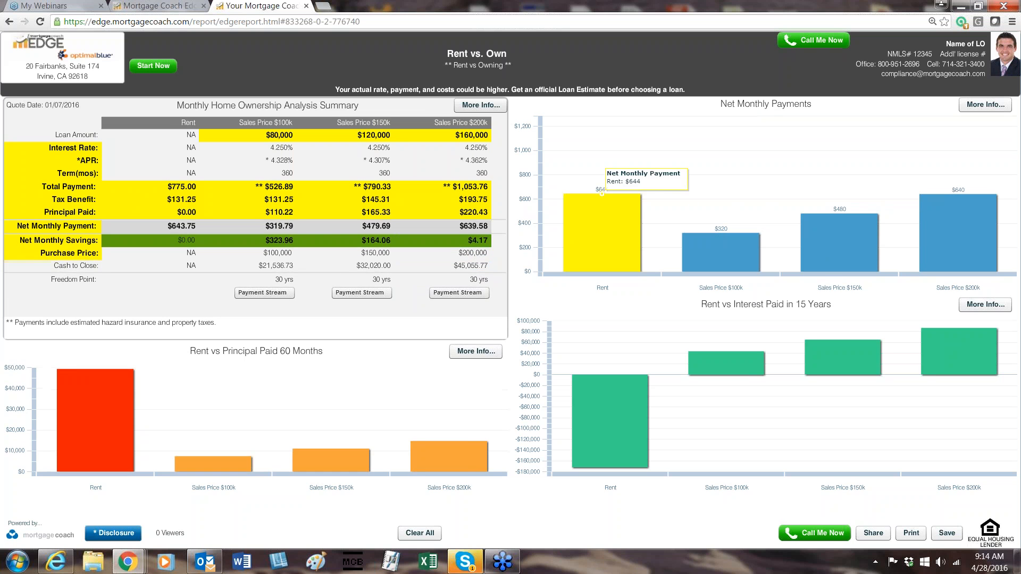
{"action": "left_click", "coordinate": [927, 225]}
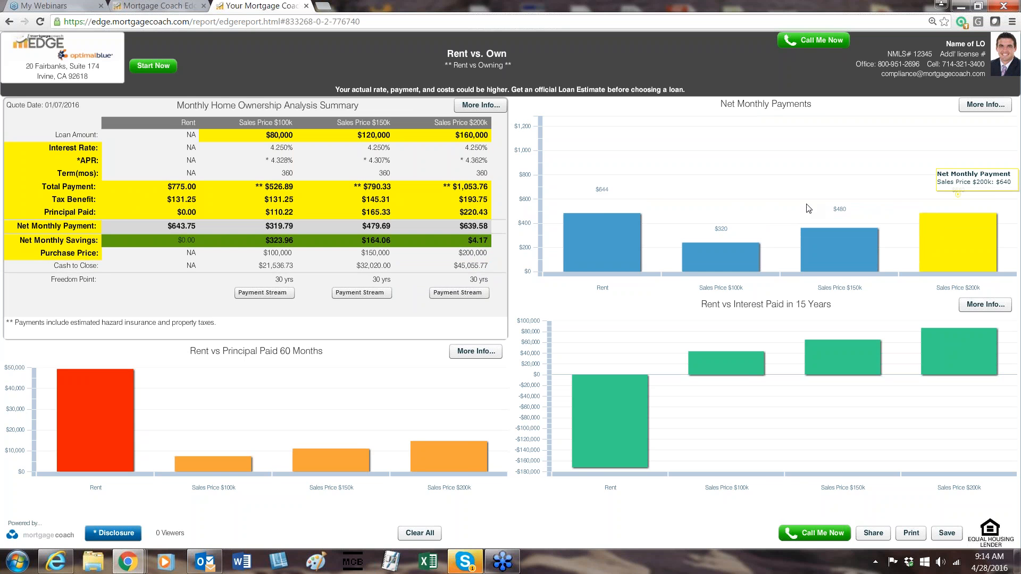
Highlight the Rent bar in Net Monthly Payments, and the Rent bar followed by the Sales Price $100k bar in Rent vs Principal Paid 60 Months.
{"action": "left_click", "coordinate": [618, 231]}
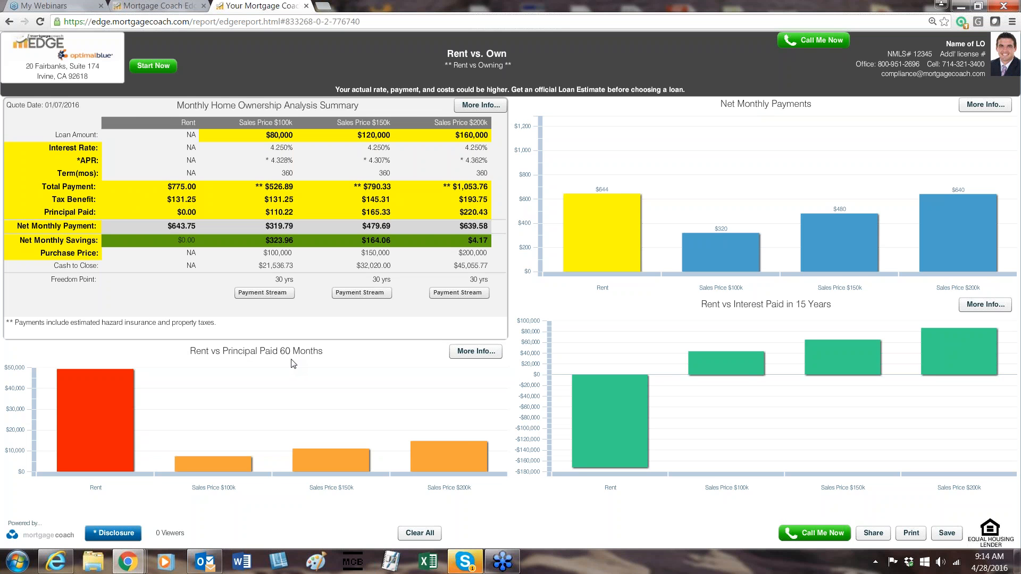
{"action": "mouse_move", "coordinate": [106, 419]}
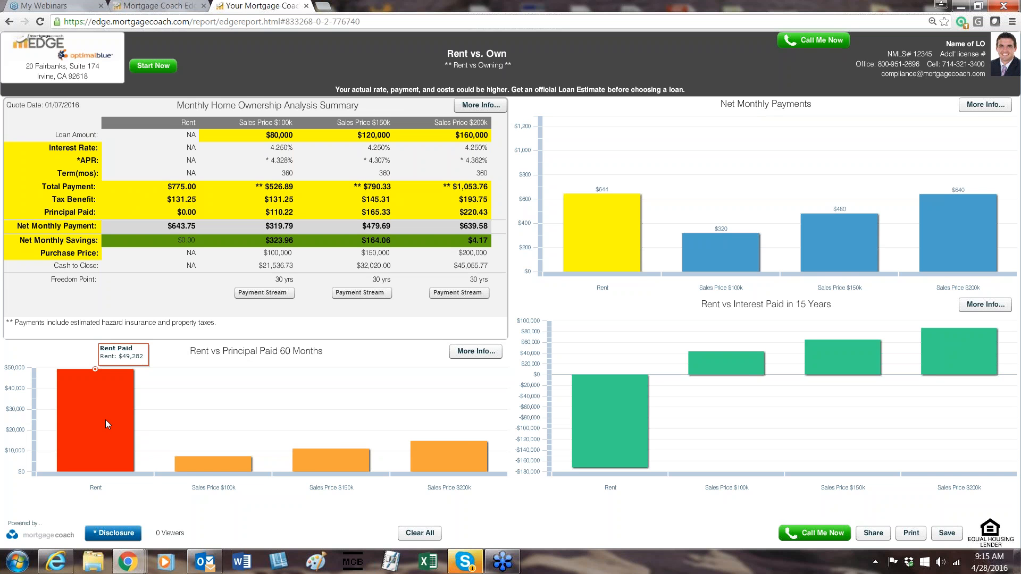
{"action": "left_click", "coordinate": [106, 420]}
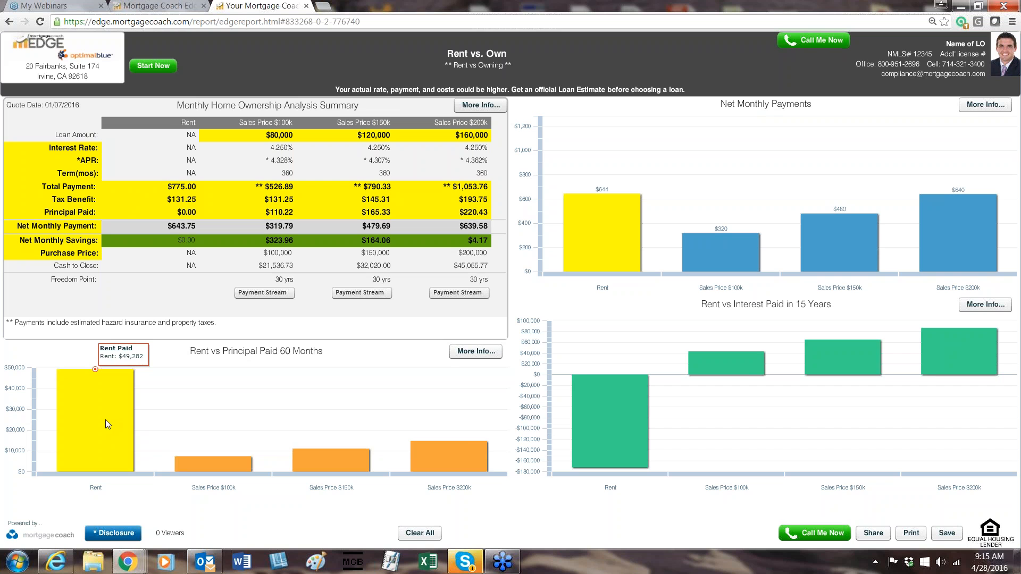
{"action": "left_click", "coordinate": [209, 467]}
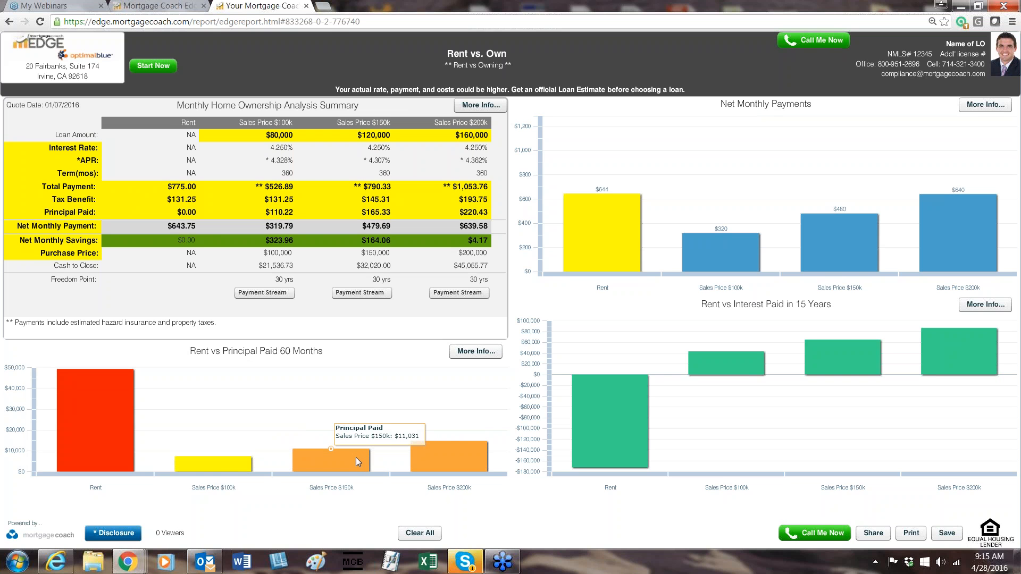
{"action": "mouse_move", "coordinate": [450, 447]}
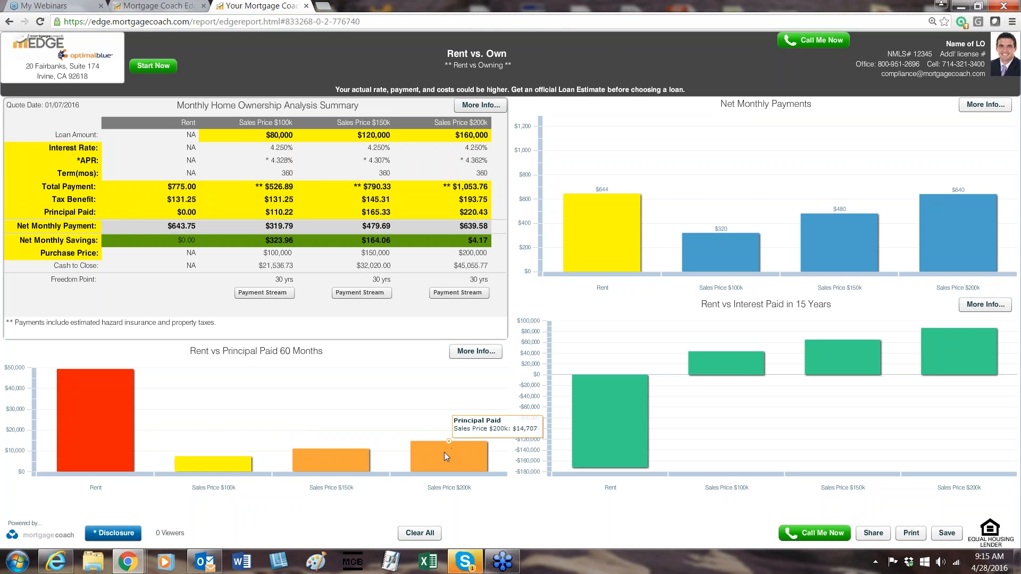
{"action": "mouse_move", "coordinate": [355, 470]}
In the 60 Months Analysis, highlight the Net Cost label and the Real Estate Value label with its amounts for all three sales prices.
{"action": "left_click", "coordinate": [485, 357]}
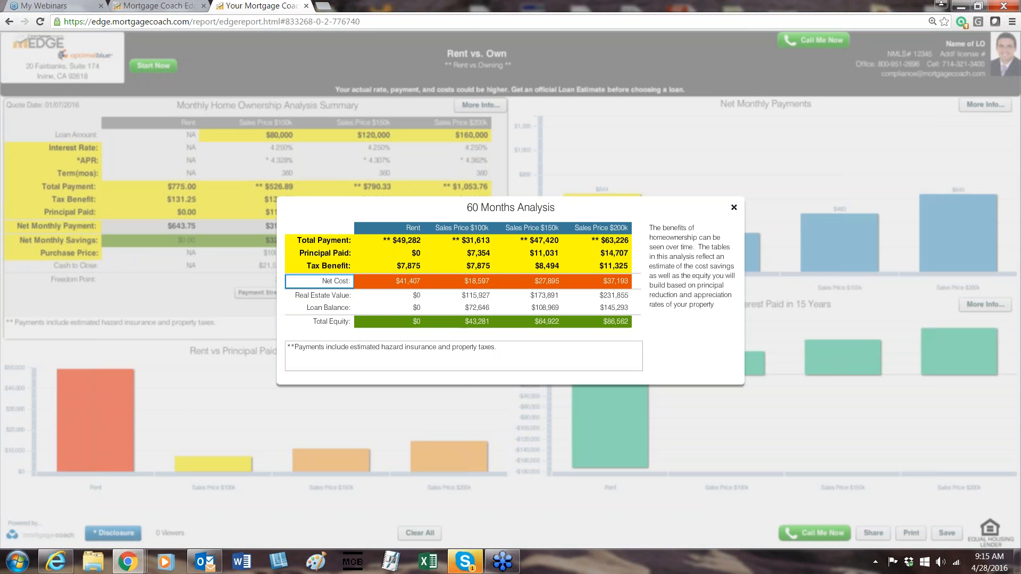
{"action": "left_click", "coordinate": [341, 281]}
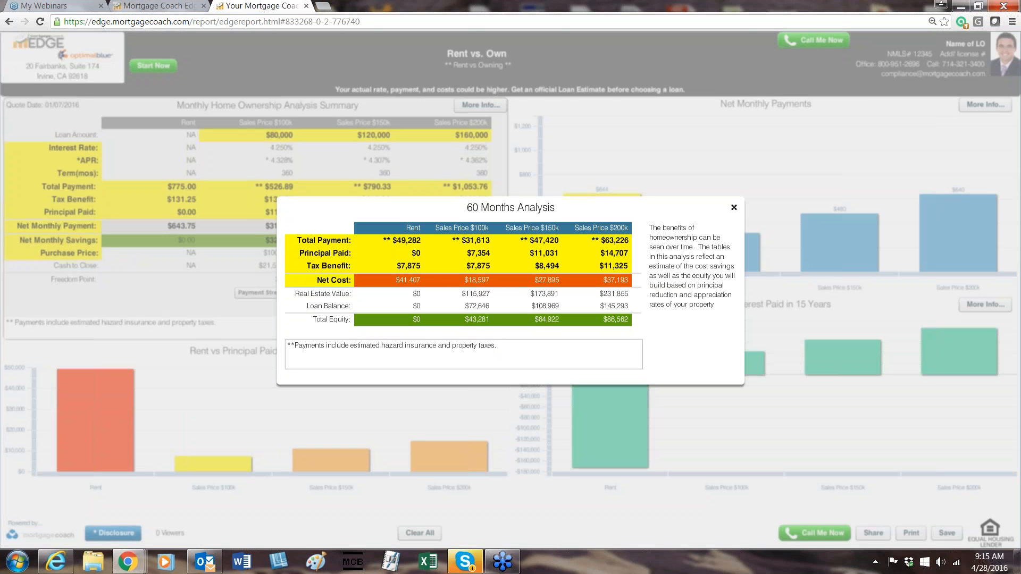
{"action": "left_click", "coordinate": [332, 296]}
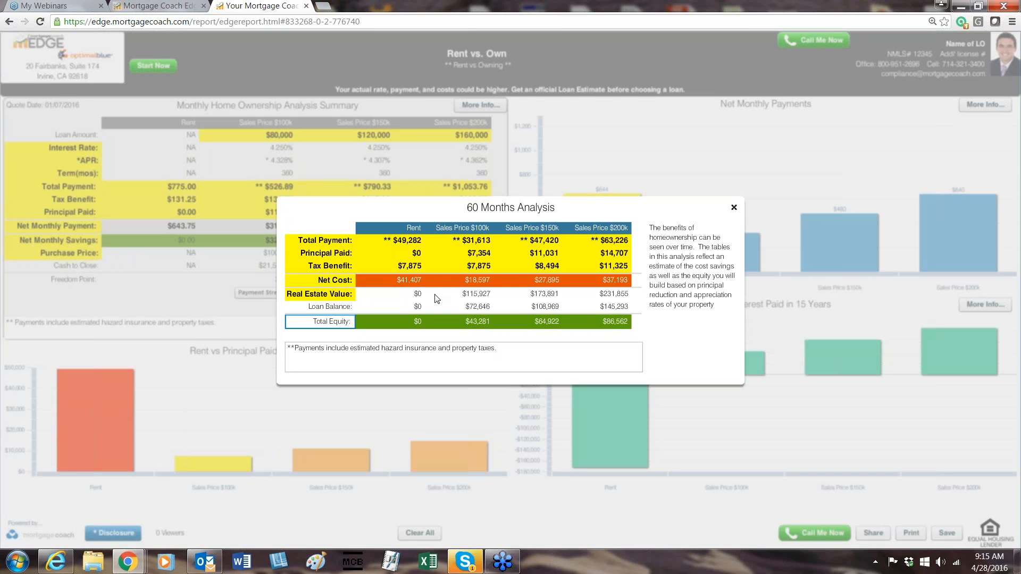
{"action": "left_click", "coordinate": [483, 293]}
{"action": "left_click", "coordinate": [542, 294]}
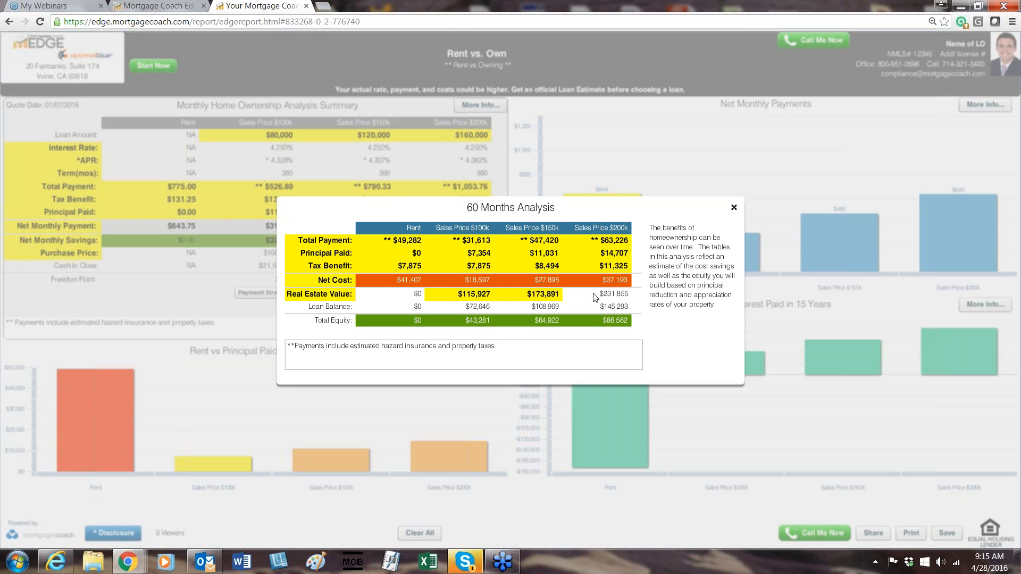
{"action": "left_click", "coordinate": [607, 294]}
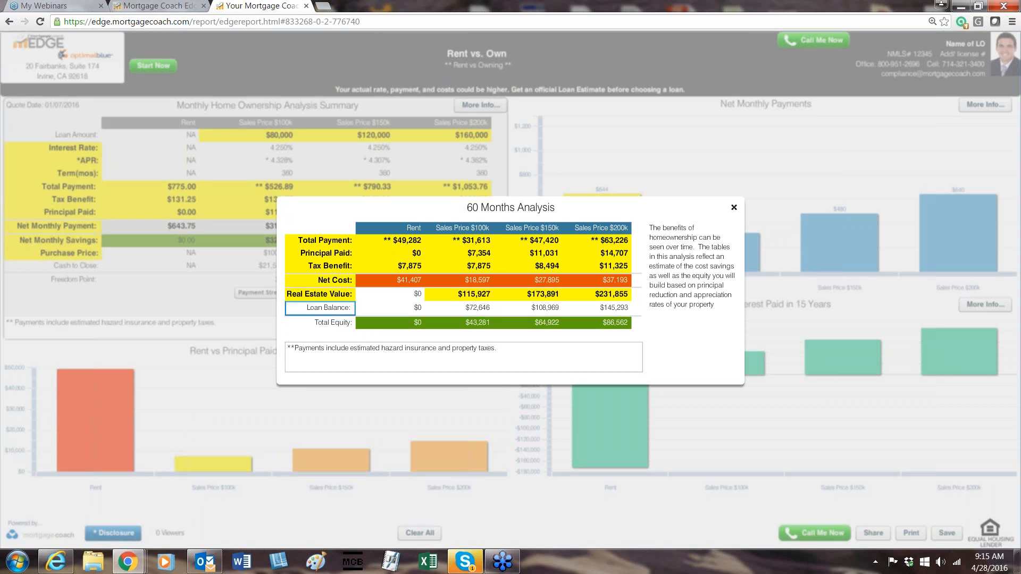
Highlight the Loan Balance and Total Equity labels with their amounts for all three sales prices, and close the 60 Months Analysis.
{"action": "left_click", "coordinate": [346, 309]}
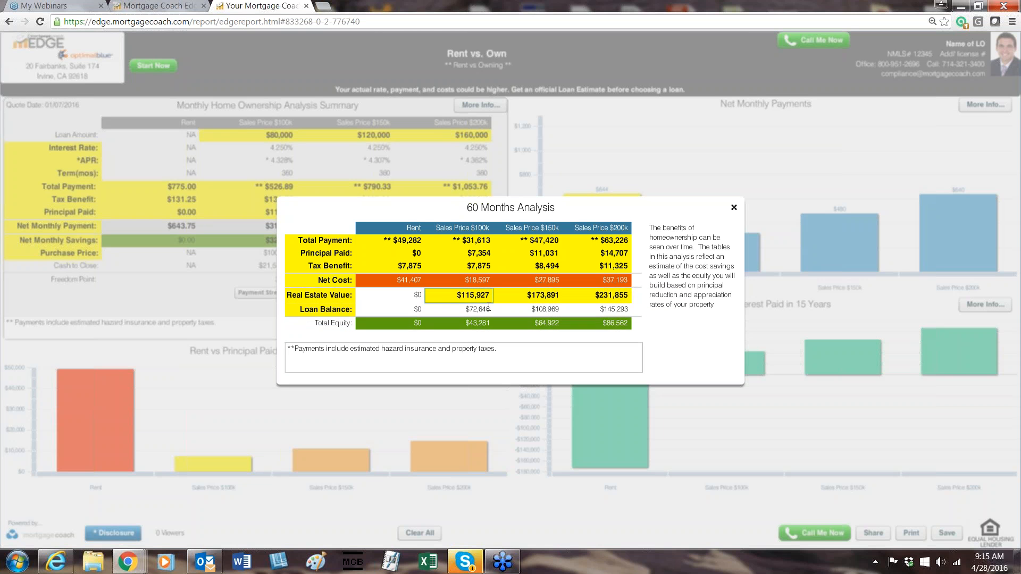
{"action": "left_click", "coordinate": [487, 309]}
{"action": "left_click", "coordinate": [617, 307]}
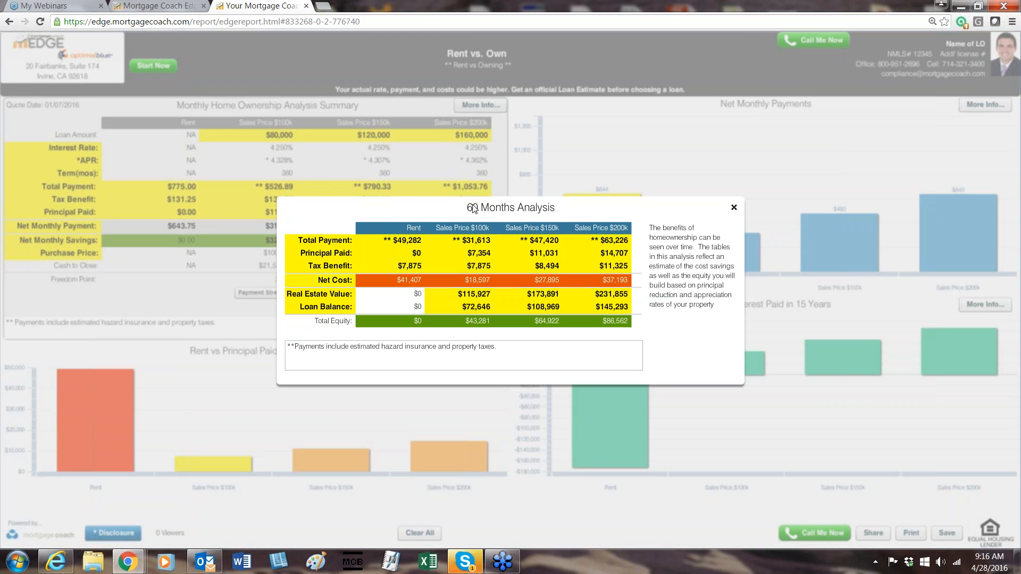
{"action": "left_click", "coordinate": [325, 321]}
{"action": "left_click", "coordinate": [477, 323]}
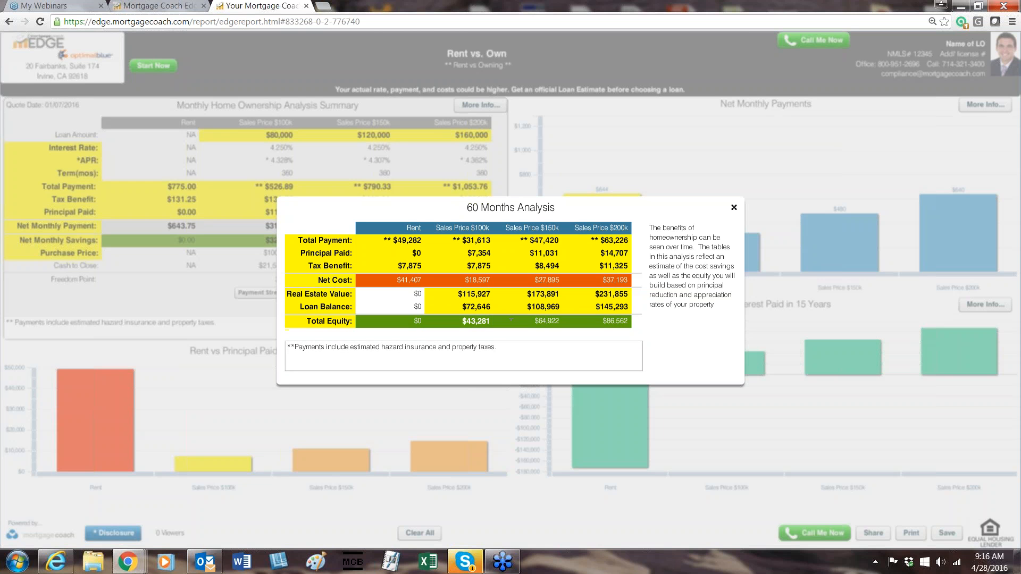
{"action": "left_click", "coordinate": [546, 323]}
{"action": "left_click", "coordinate": [604, 323]}
{"action": "left_click", "coordinate": [699, 353]}
{"action": "left_click", "coordinate": [734, 208]}
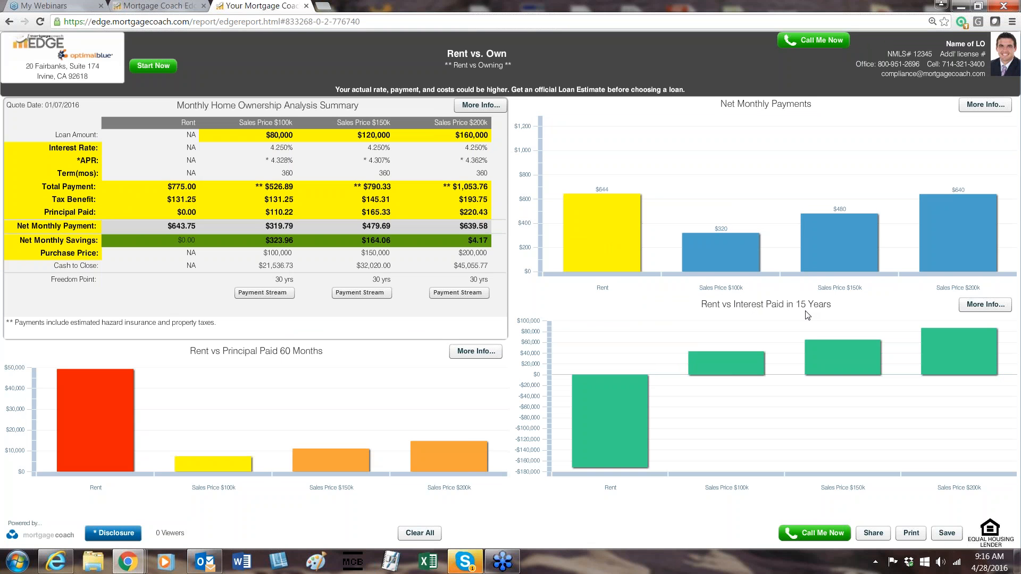
Highlight the Rent bar in Rent vs Interest Paid in 15 Years, and view and close the 15 Year Analysis and the Analysis Assumptions.
{"action": "left_click", "coordinate": [613, 407]}
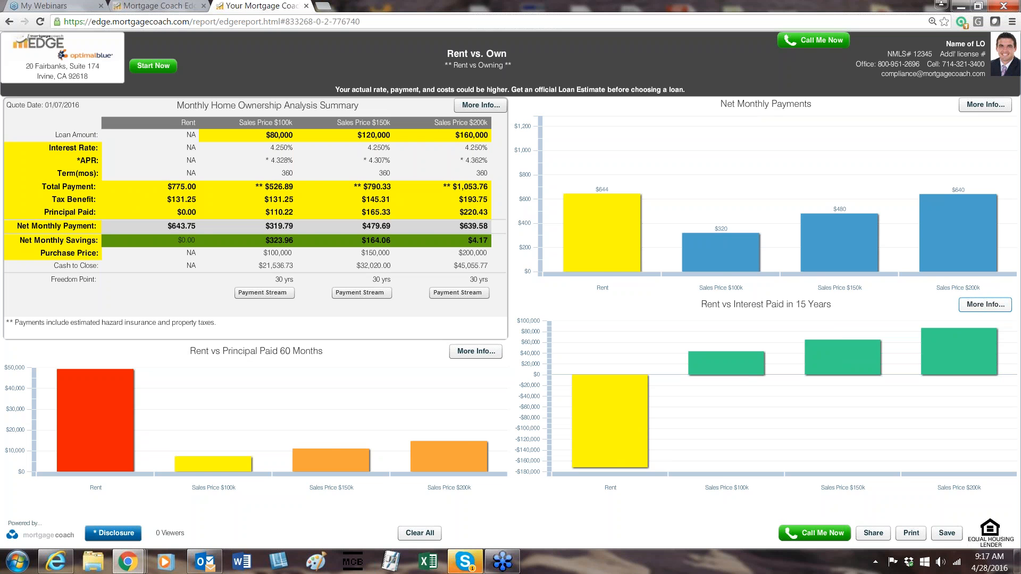
{"action": "left_click", "coordinate": [984, 305]}
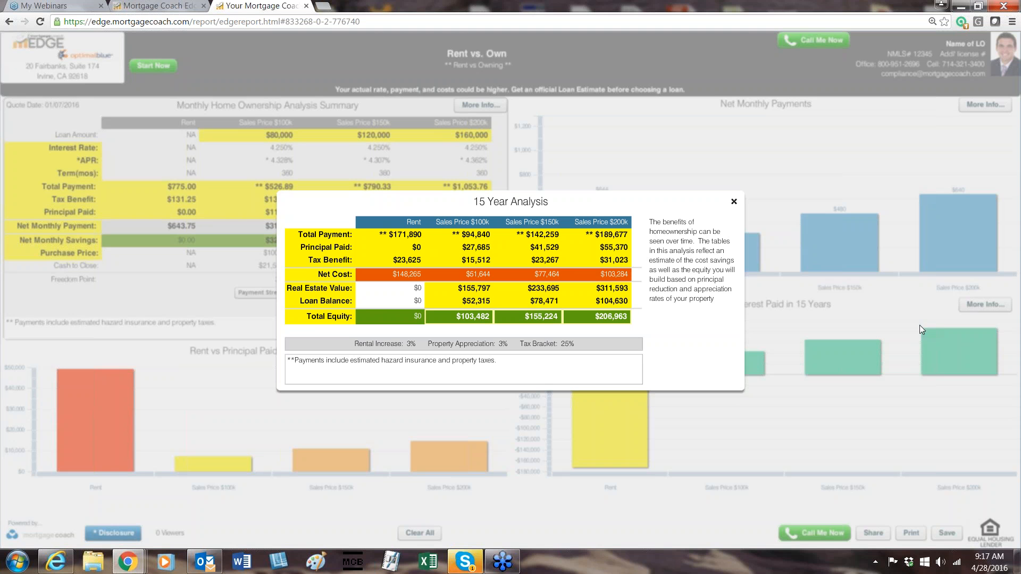
{"action": "left_click", "coordinate": [314, 289]}
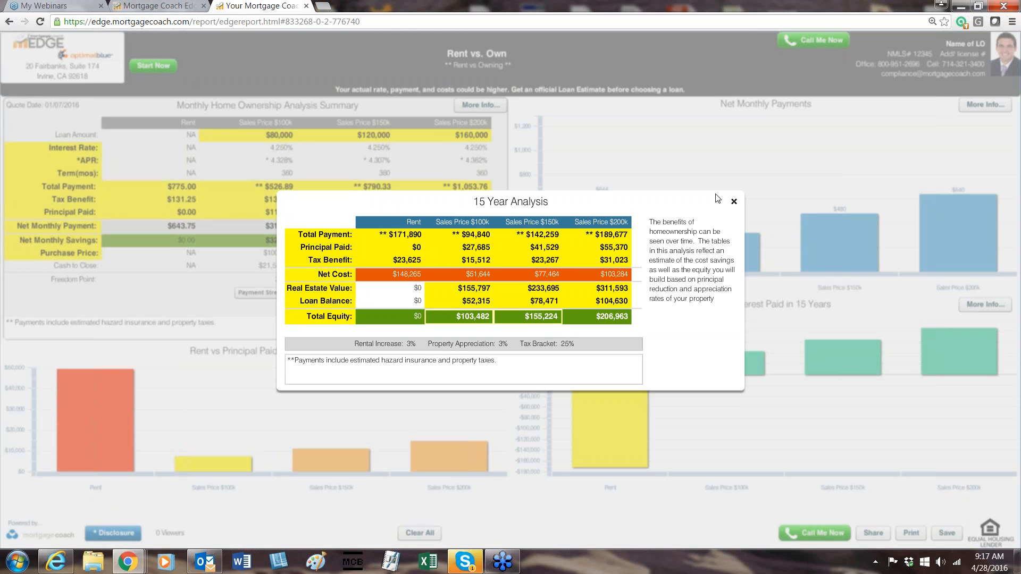
{"action": "left_click", "coordinate": [734, 202]}
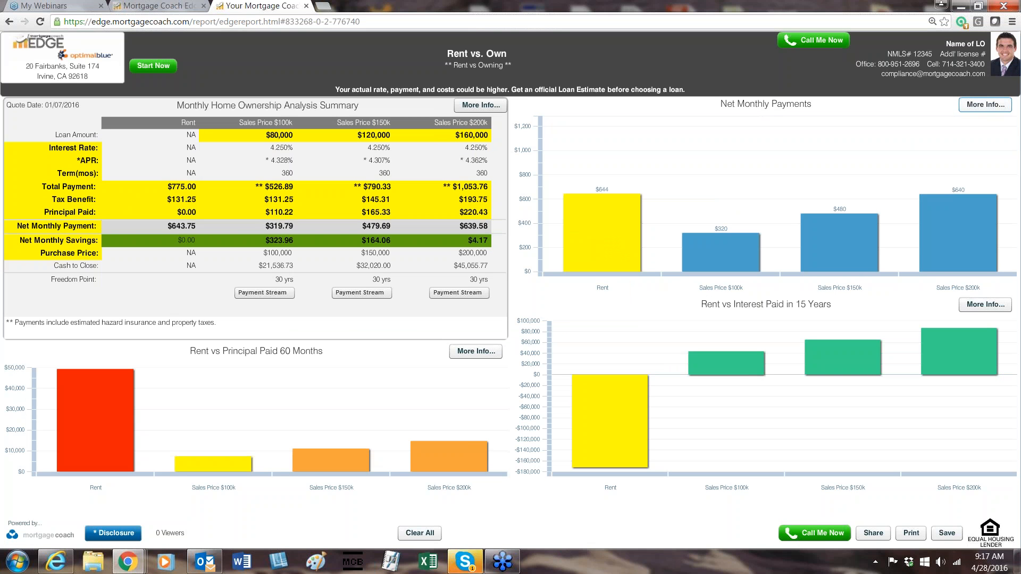
{"action": "left_click", "coordinate": [985, 105]}
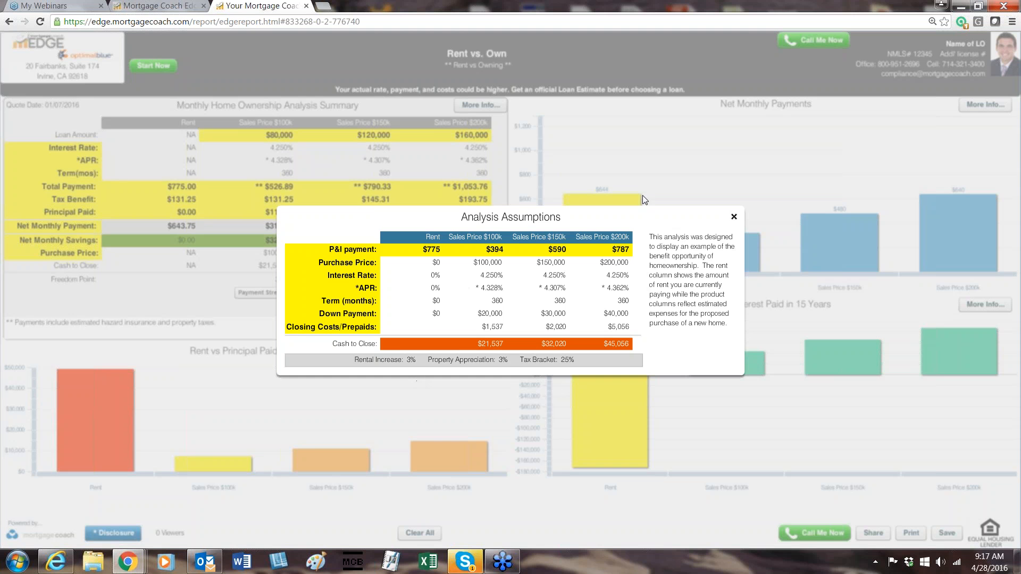
{"action": "left_click", "coordinate": [734, 217]}
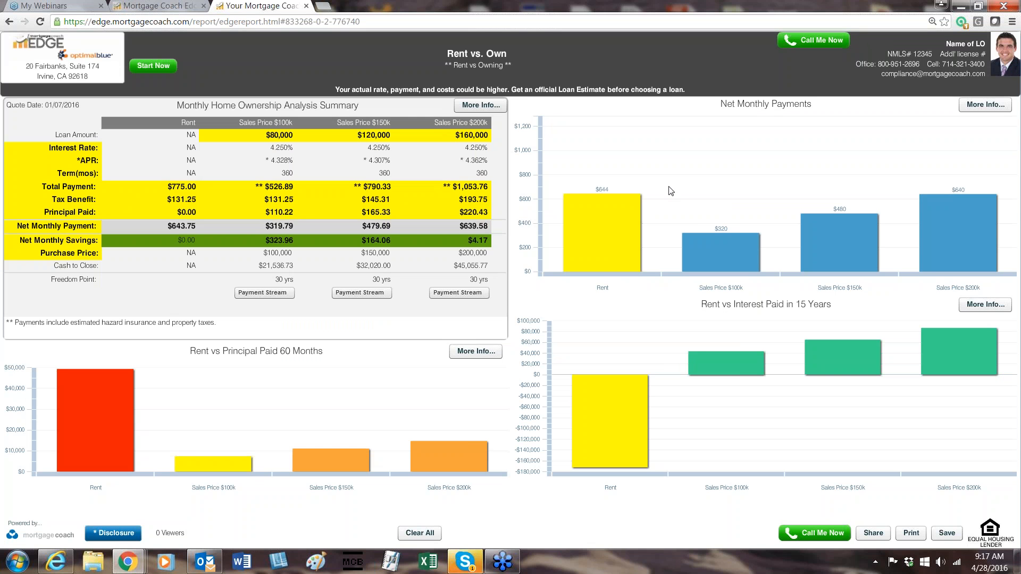
In the Payment Breakdown details of the Monthly Home Ownership Analysis Summary, highlight the labels from Price / Value through Mtg Insurance.
{"action": "left_click", "coordinate": [484, 106]}
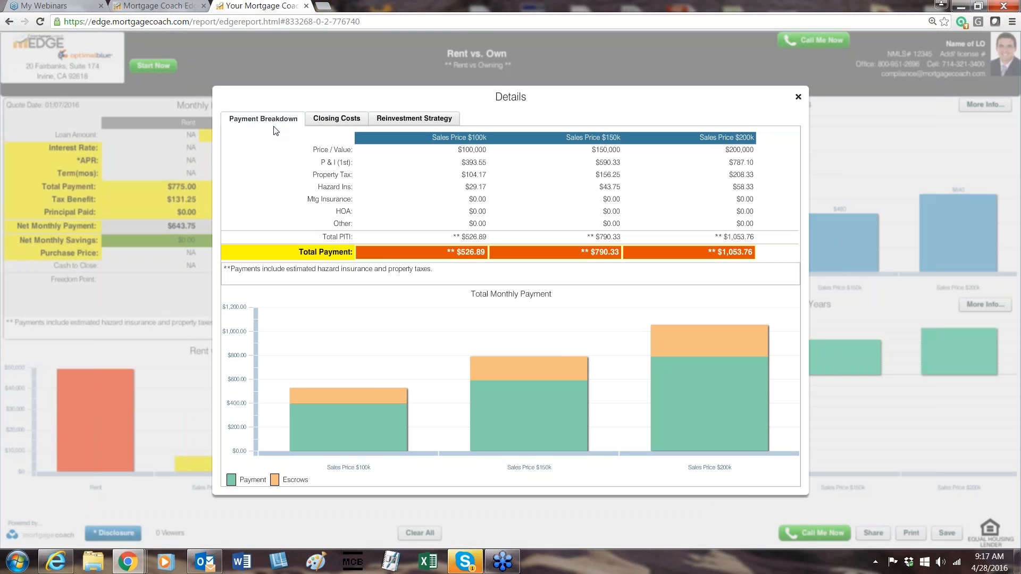
{"action": "left_click", "coordinate": [346, 150]}
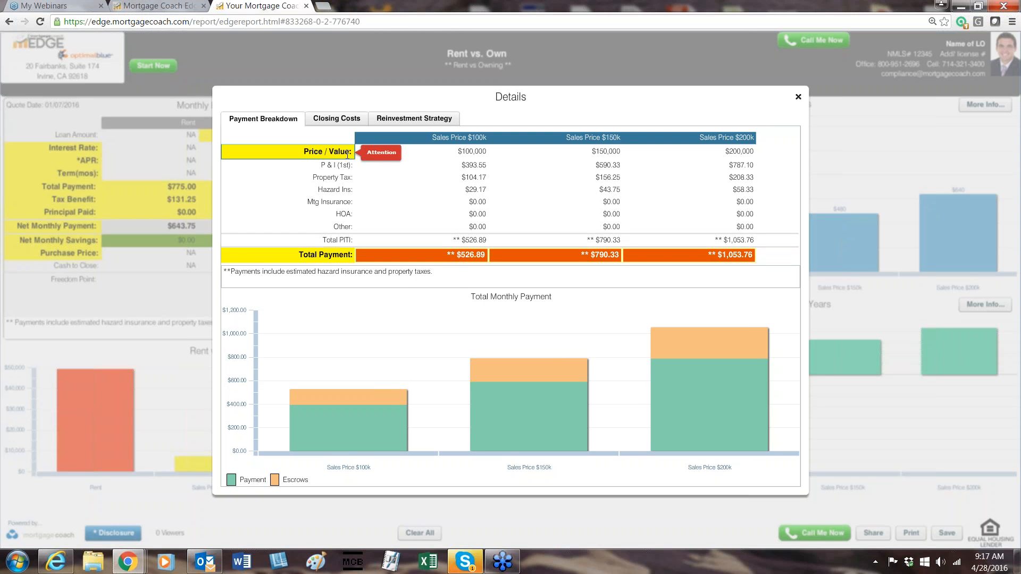
{"action": "left_click", "coordinate": [340, 164]}
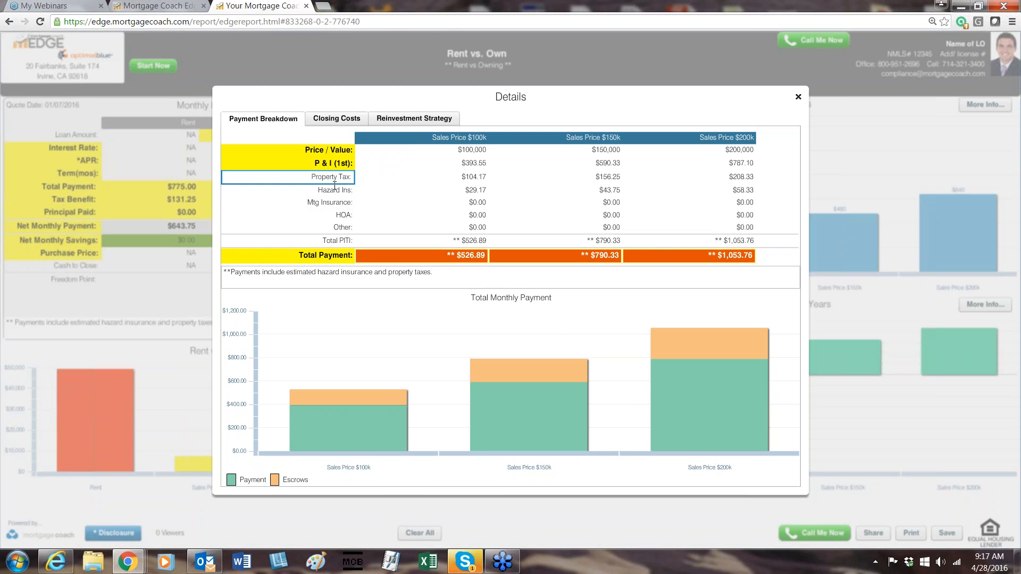
{"action": "left_click", "coordinate": [334, 178]}
{"action": "left_click", "coordinate": [332, 190]}
{"action": "left_click", "coordinate": [330, 202]}
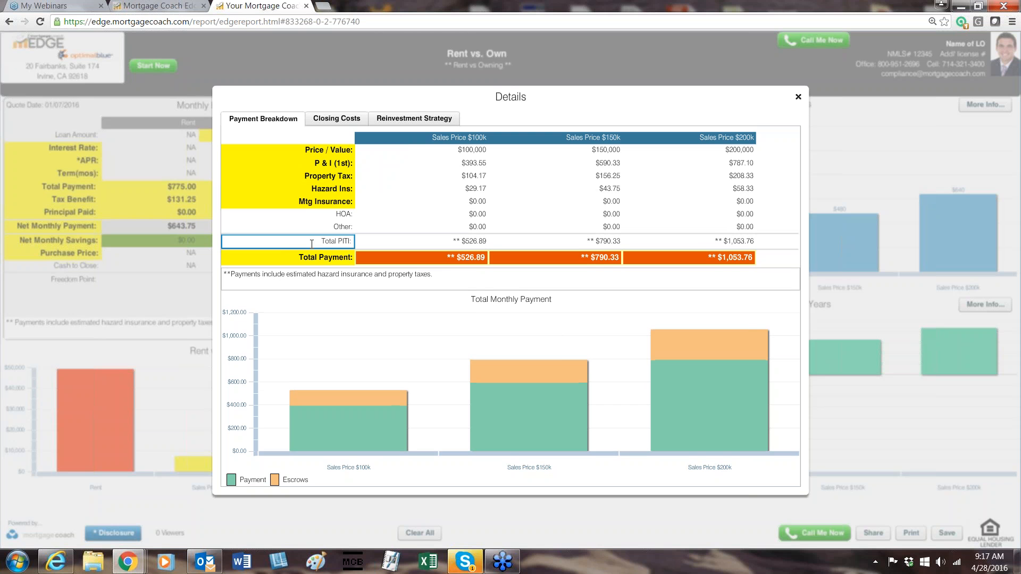
Highlight the Mtg Insurance amounts for all three sales prices, and dismiss the e-mail notification.
{"action": "left_click", "coordinate": [471, 202]}
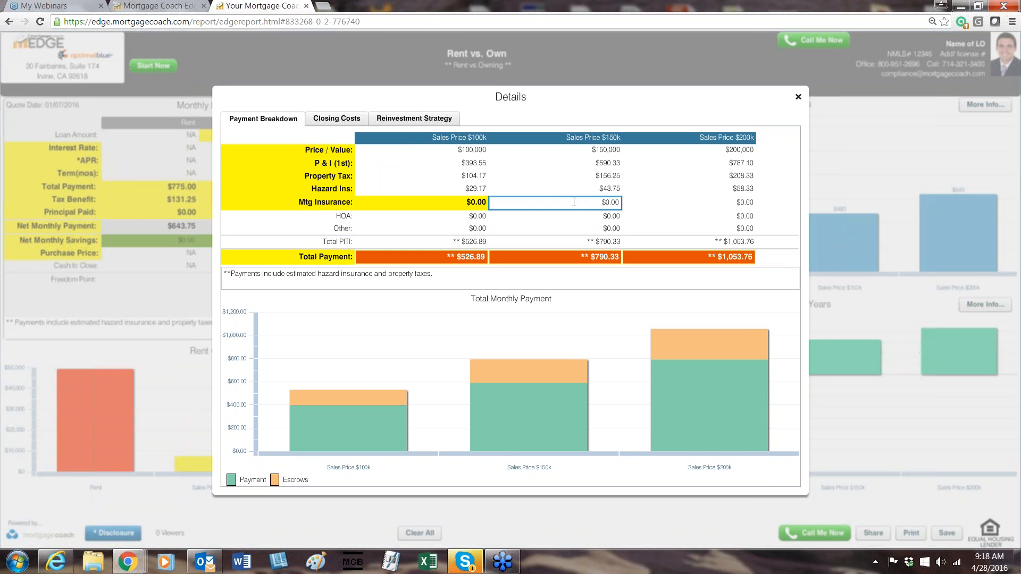
{"action": "left_click", "coordinate": [593, 202]}
{"action": "left_click", "coordinate": [742, 202]}
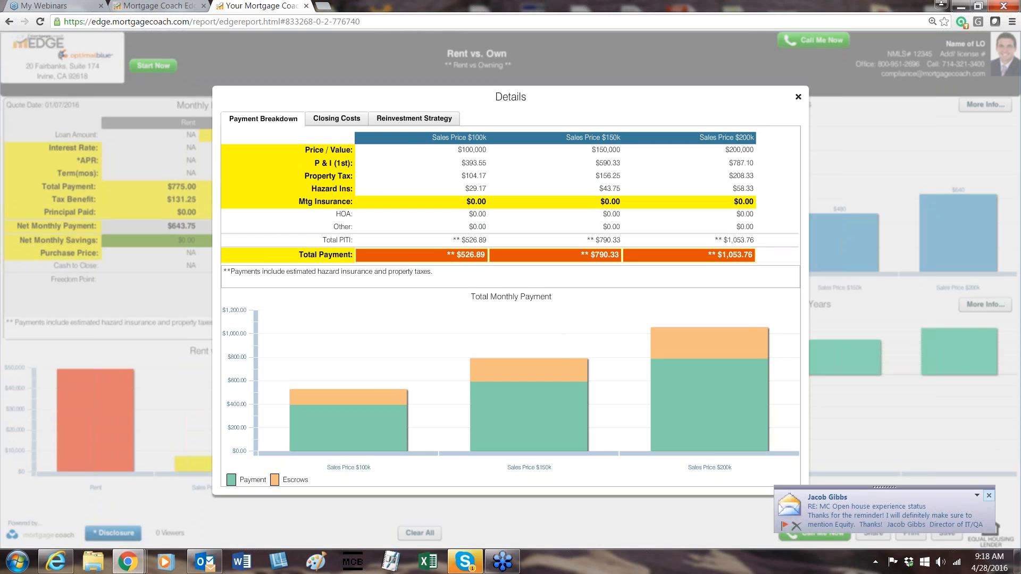
{"action": "left_click", "coordinate": [988, 495]}
In the Closing Costs details, highlight the Down Pmt/Equity and Loan To Value figures for Sales Price $100k, and view and close its fee detail.
{"action": "left_click", "coordinate": [339, 119]}
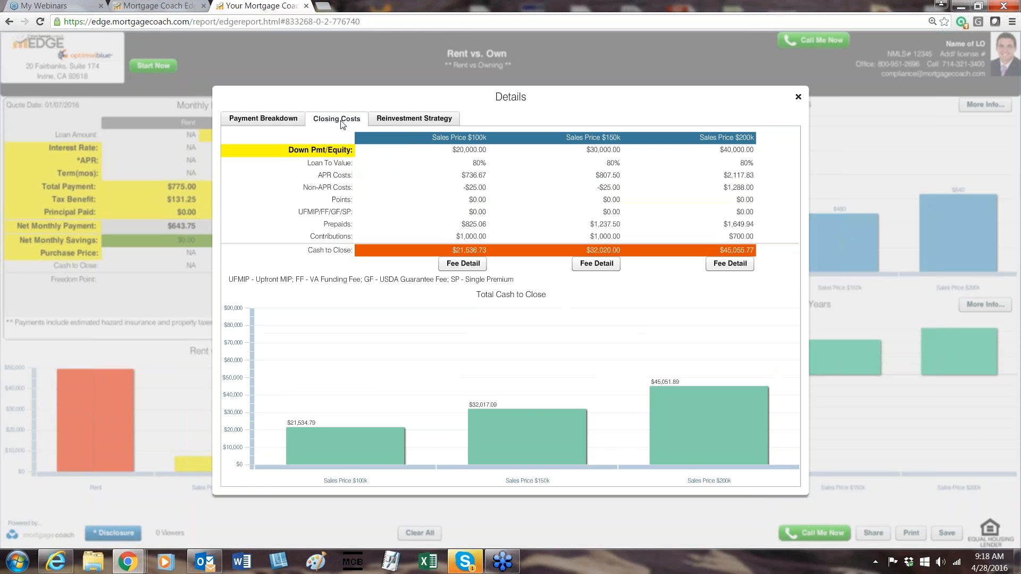
{"action": "left_click", "coordinate": [468, 151]}
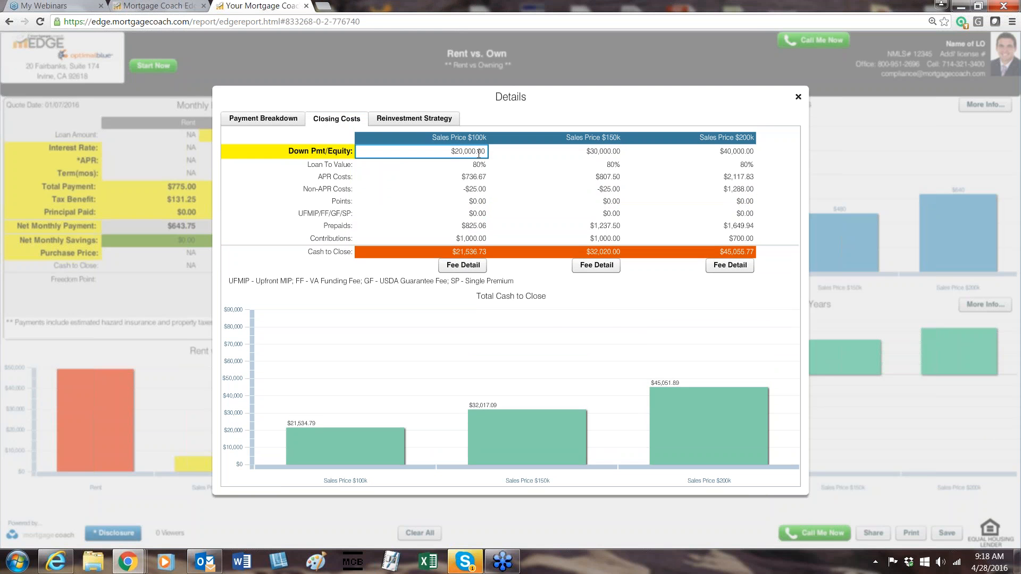
{"action": "left_click", "coordinate": [479, 163]}
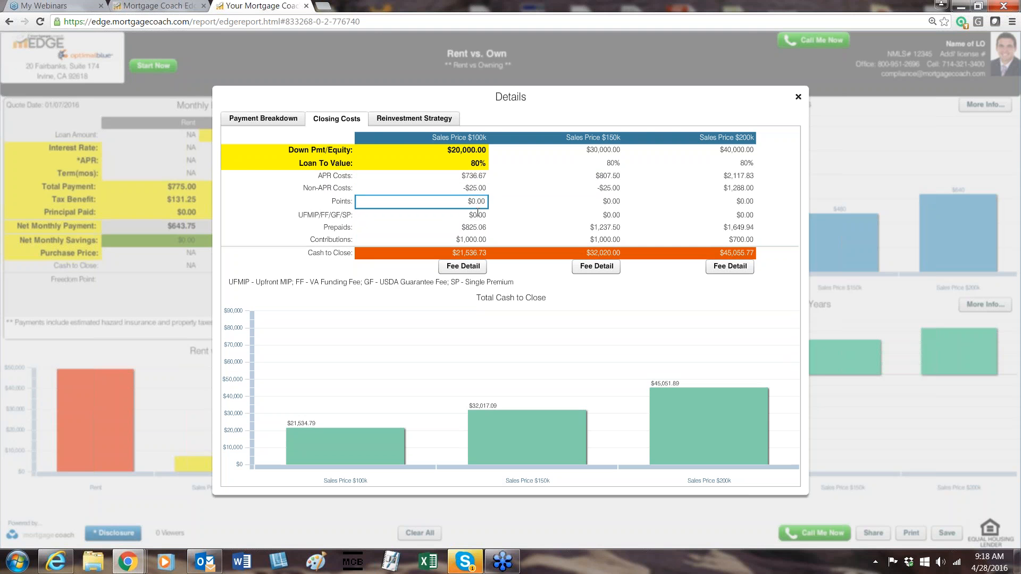
{"action": "left_click", "coordinate": [467, 265]}
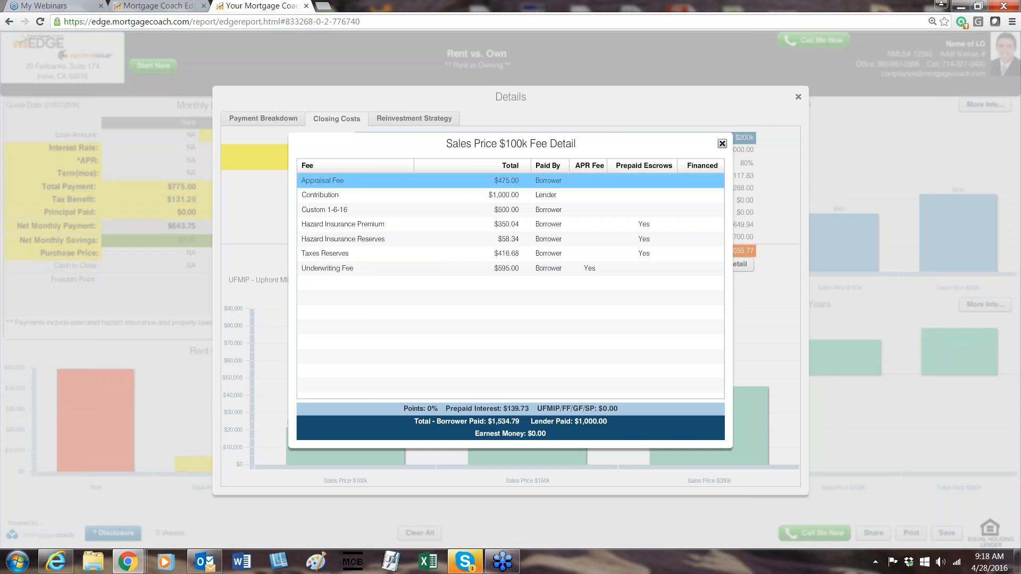
{"action": "key", "text": "Escape"}
In the Reinvestment Strategy, highlight the first-lien Reduction Pmt and Freedom Point for Sales Price $100k and $150k, and close the Details window.
{"action": "left_click", "coordinate": [407, 119]}
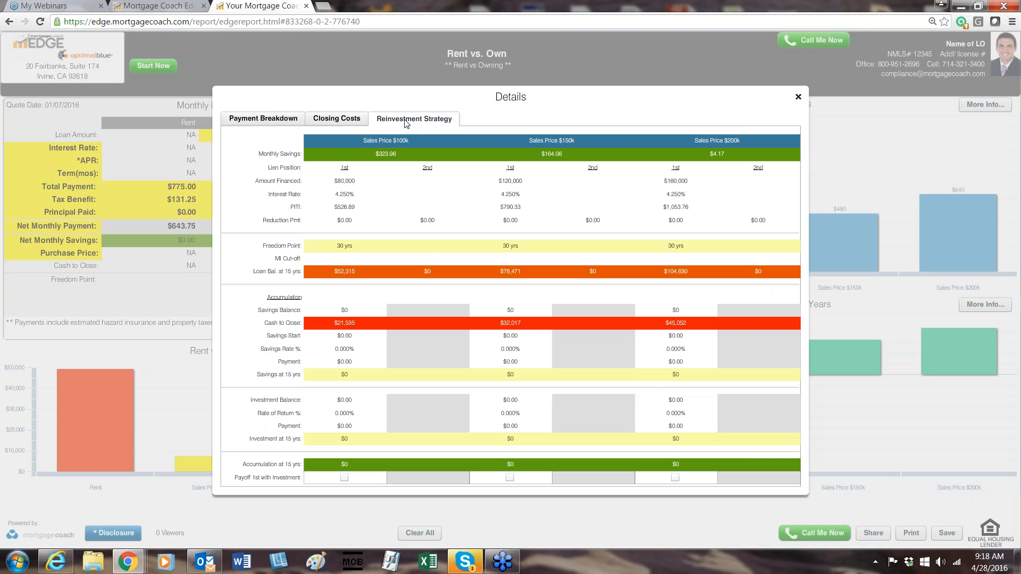
{"action": "left_click", "coordinate": [345, 220]}
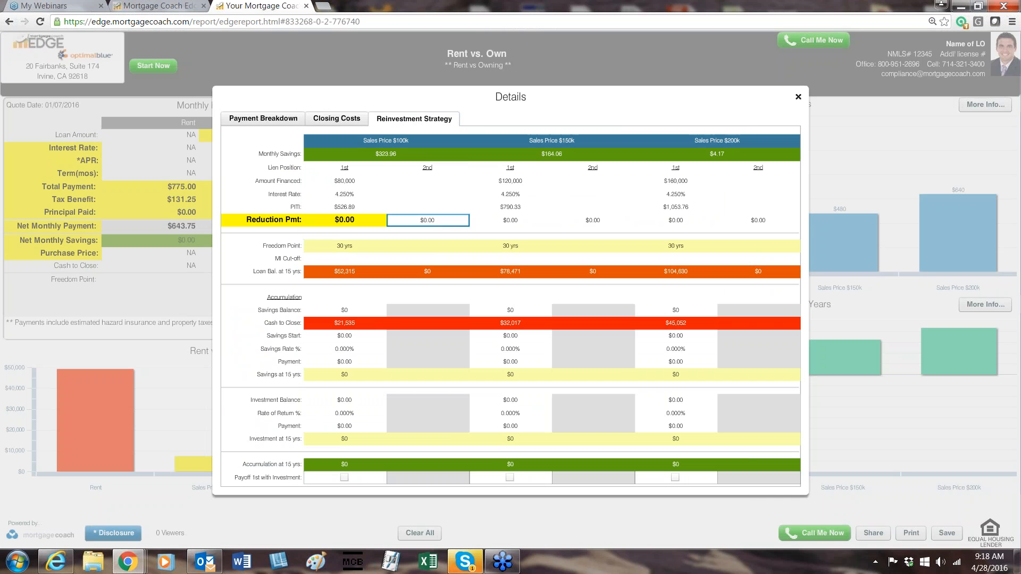
{"action": "left_click", "coordinate": [506, 222]}
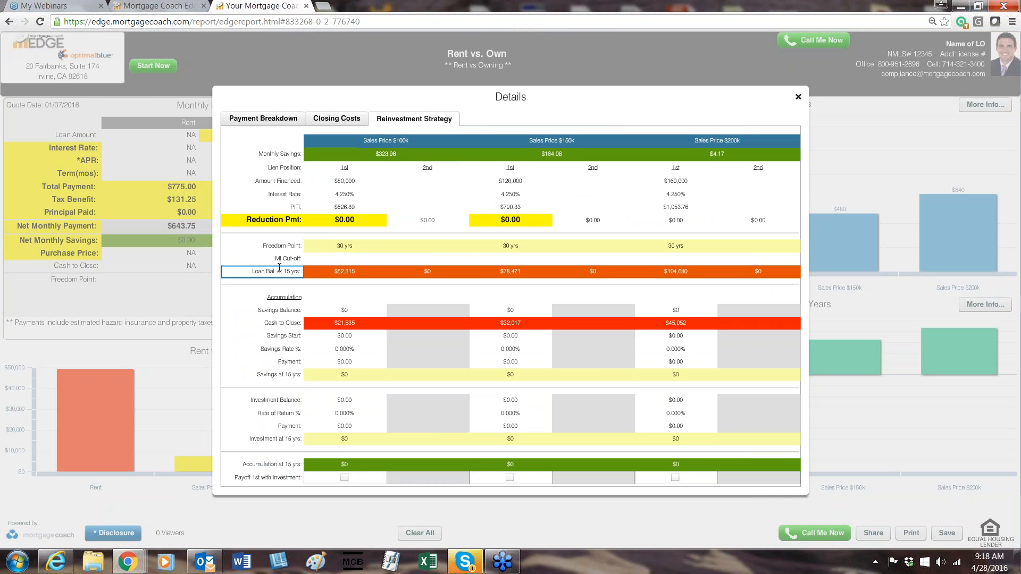
{"action": "left_click", "coordinate": [382, 244]}
{"action": "left_click", "coordinate": [477, 246]}
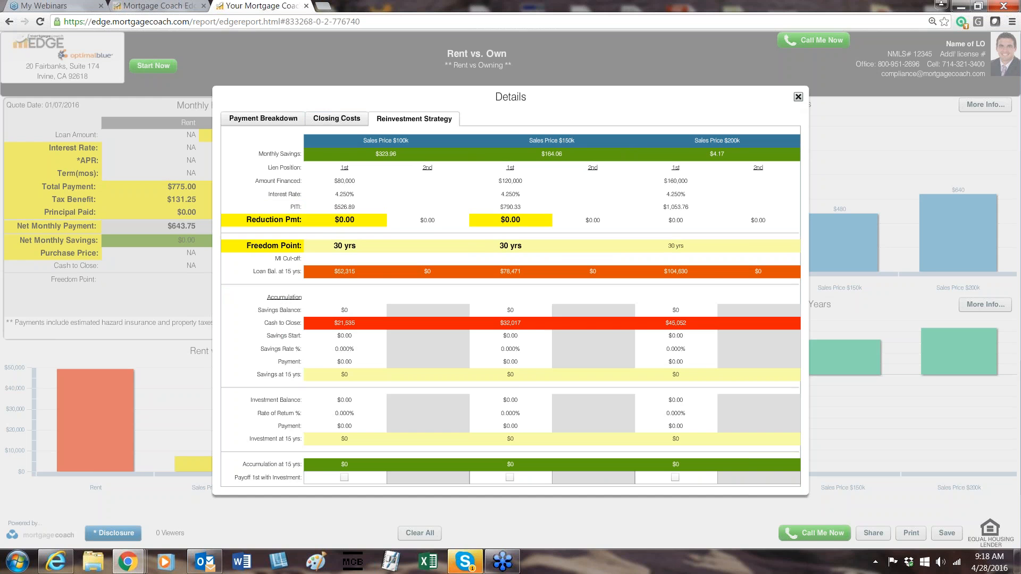
{"action": "left_click", "coordinate": [798, 96]}
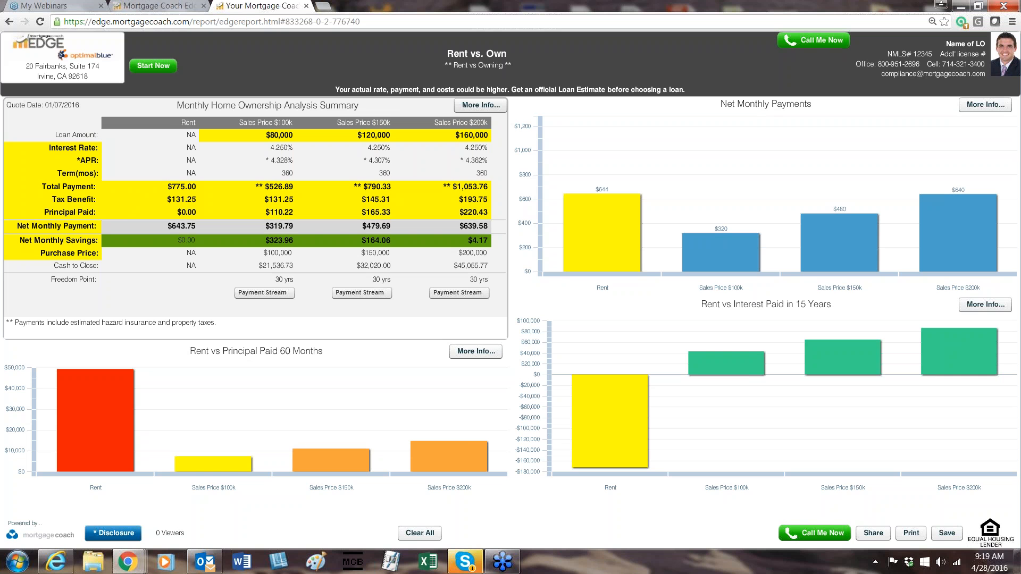
Switch to Mortgage Coach EDGE, reopen the "** Rent vs Owning **" record from the home page, and go to its Client section.
{"action": "left_click", "coordinate": [150, 6]}
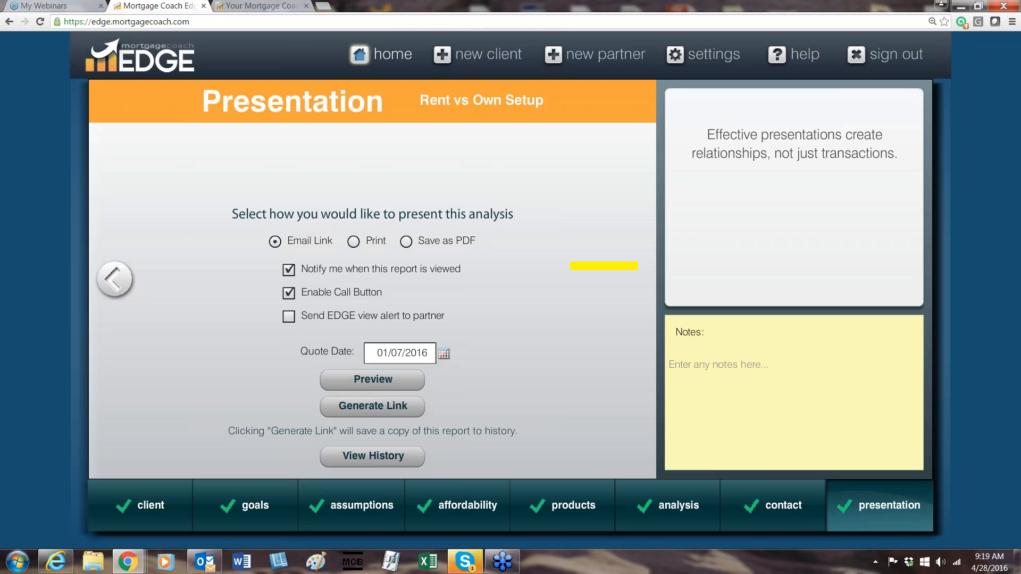
{"action": "left_click", "coordinate": [391, 57]}
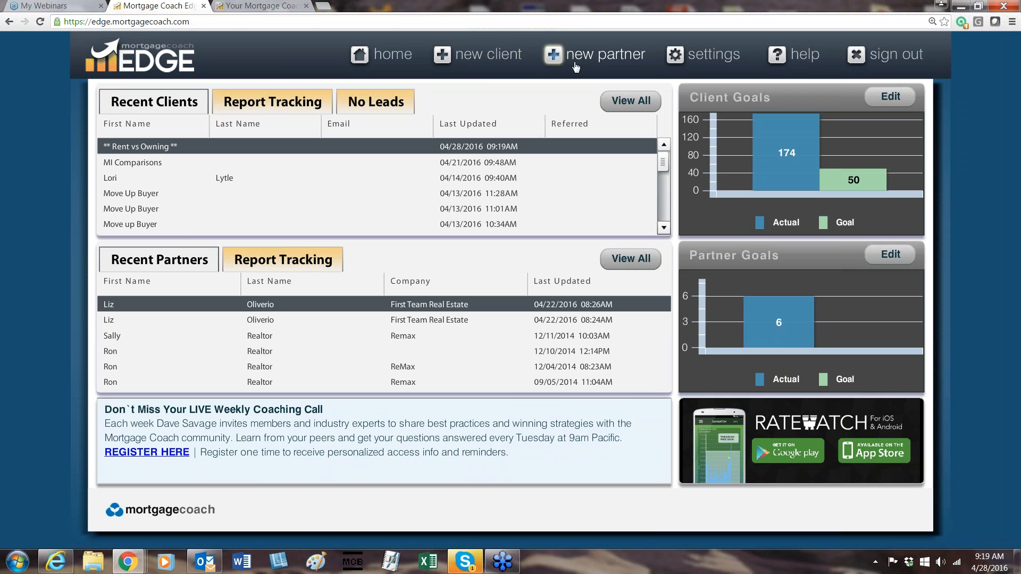
{"action": "left_click", "coordinate": [286, 150]}
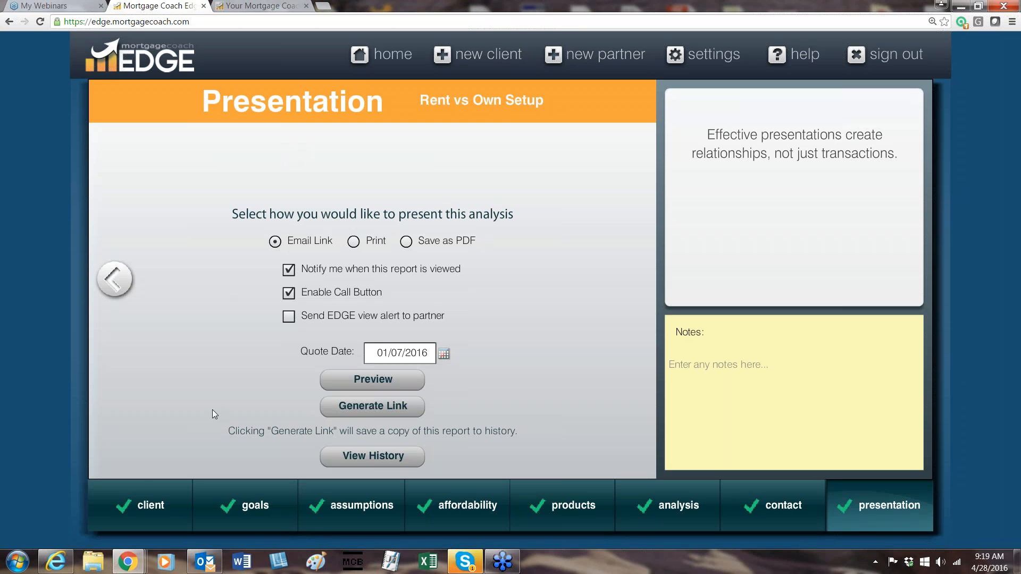
{"action": "left_click", "coordinate": [147, 521]}
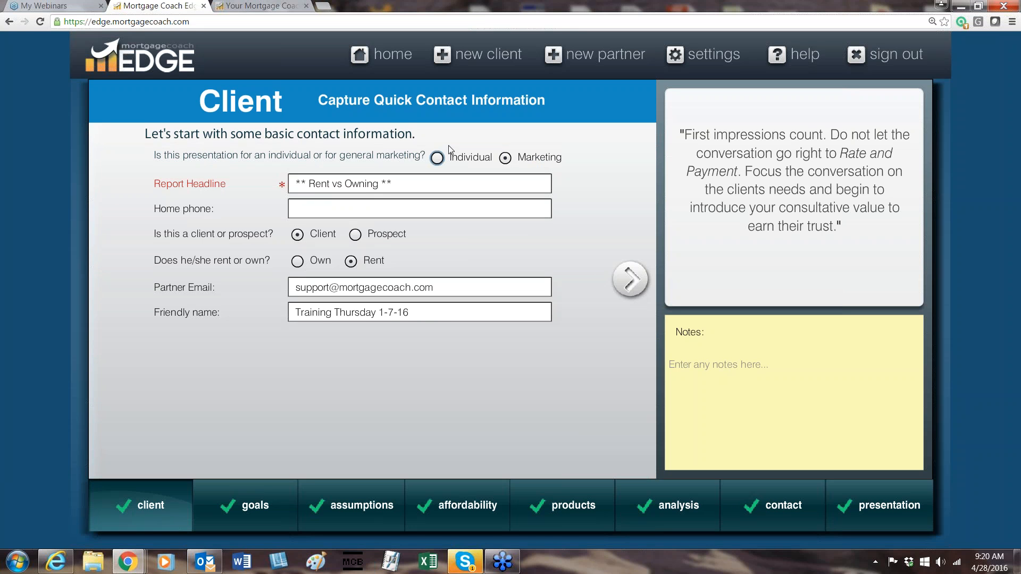
Preview the Individual version of the contact form, set the presentation type back to Marketing, and examine the Partner Email field.
{"action": "left_click", "coordinate": [437, 158]}
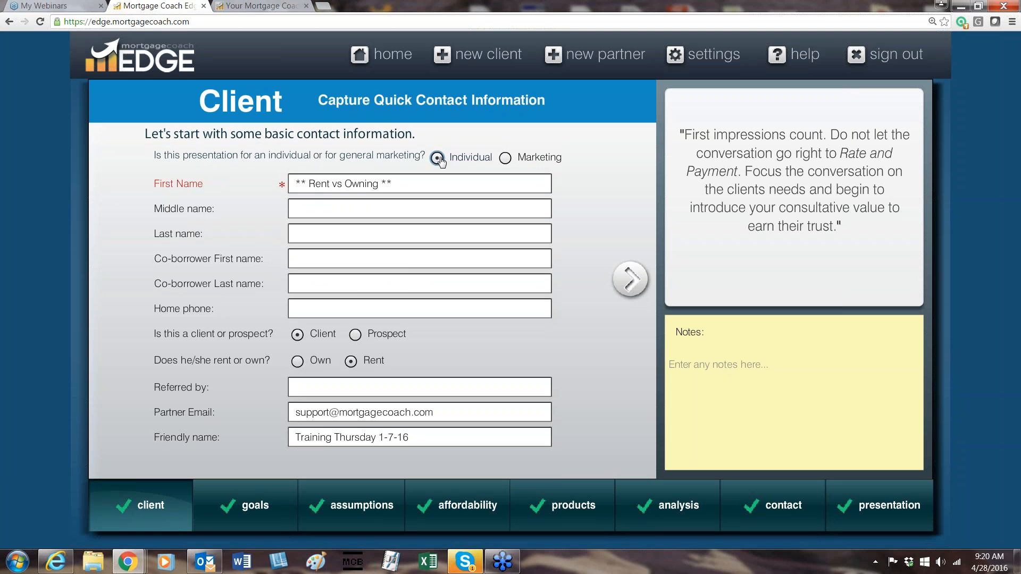
{"action": "left_click", "coordinate": [505, 160]}
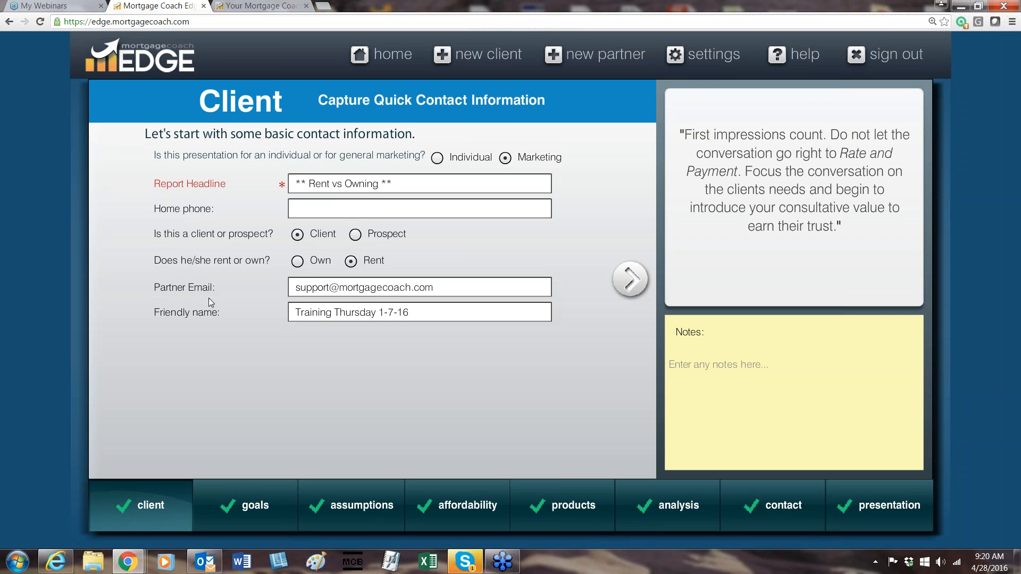
{"action": "triple_click", "coordinate": [346, 287]}
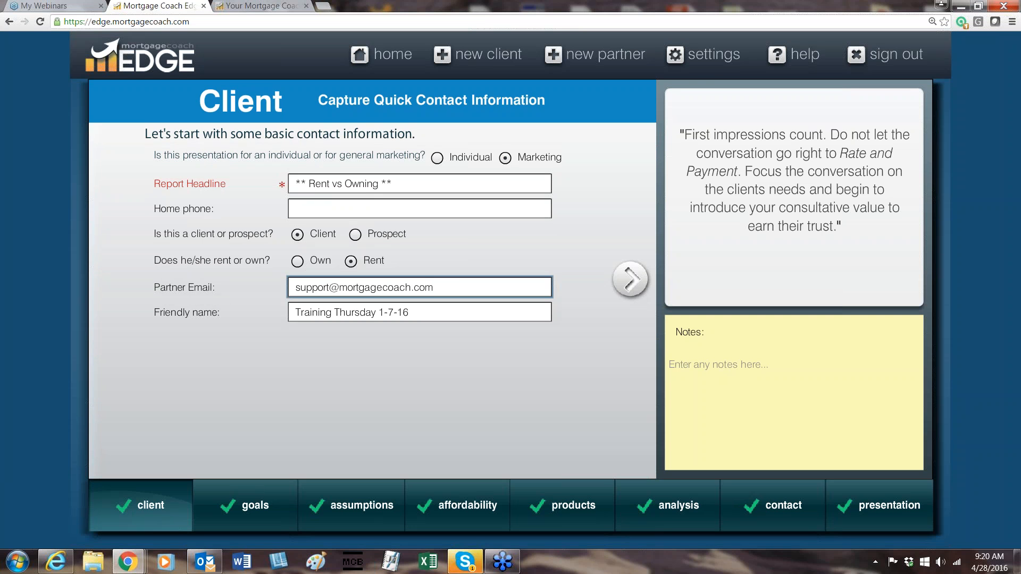
{"action": "left_click", "coordinate": [470, 285]}
Change the date in the Friendly name so that it reads Training Thursday 4-28-16.
{"action": "left_click", "coordinate": [472, 313]}
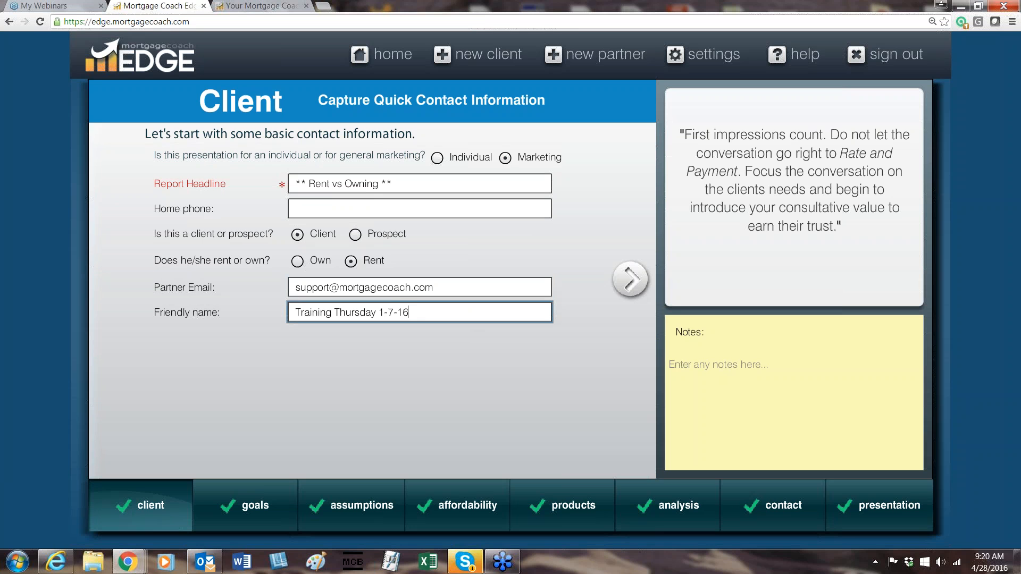
{"action": "left_click_drag", "start_coordinate": [417, 310], "coordinate": [380, 313]}
{"action": "key", "text": "BackSpace"}
{"action": "type", "text": "4-28-16"}
Advance past the client goals to Assumptions and enter the note "Used this files for my arsenal of presentations".
{"action": "left_click", "coordinate": [630, 280]}
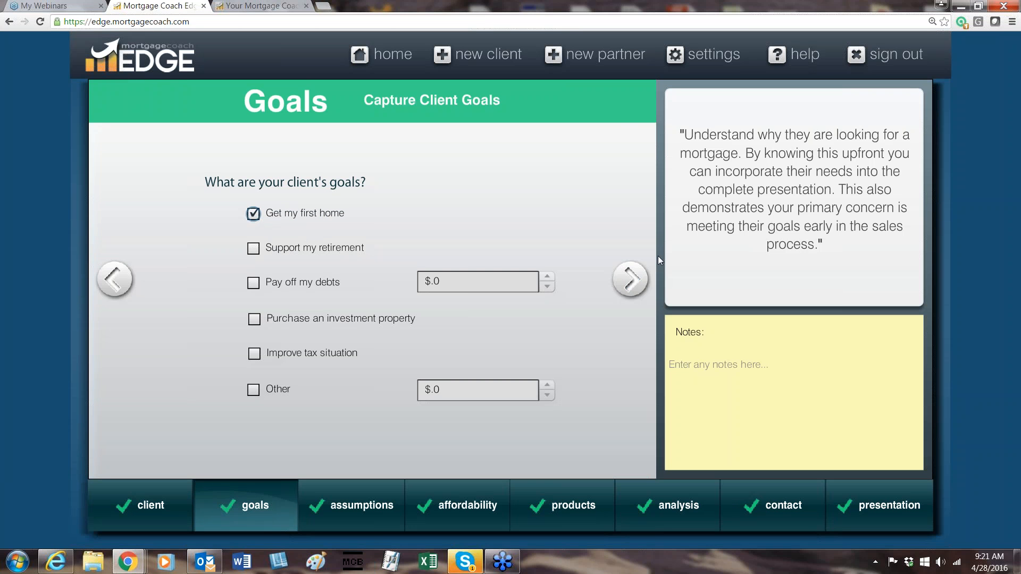
{"action": "left_click", "coordinate": [640, 277]}
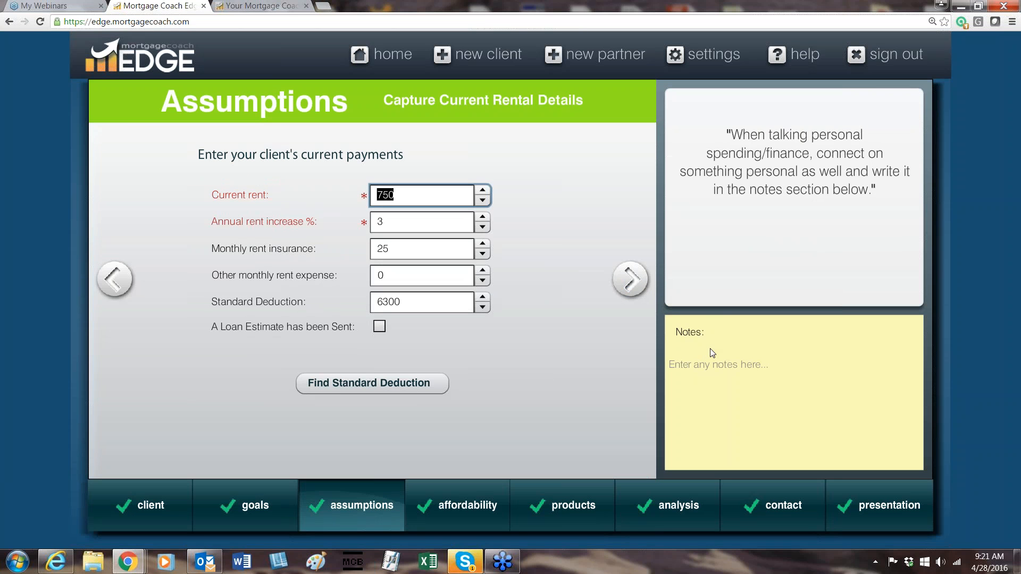
{"action": "left_click", "coordinate": [722, 375]}
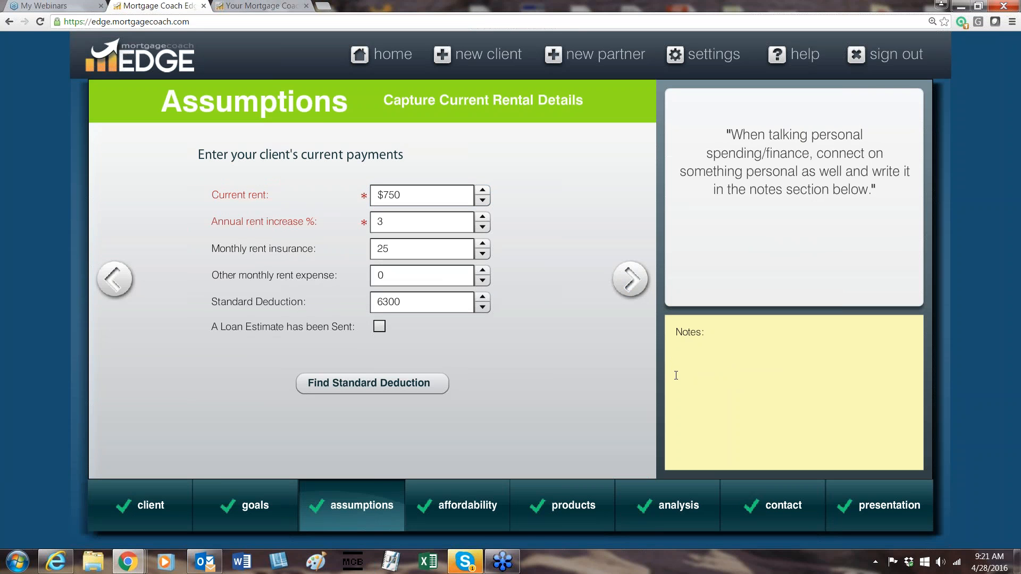
{"action": "type", "text": "Used this files for my arsenal of presentations"}
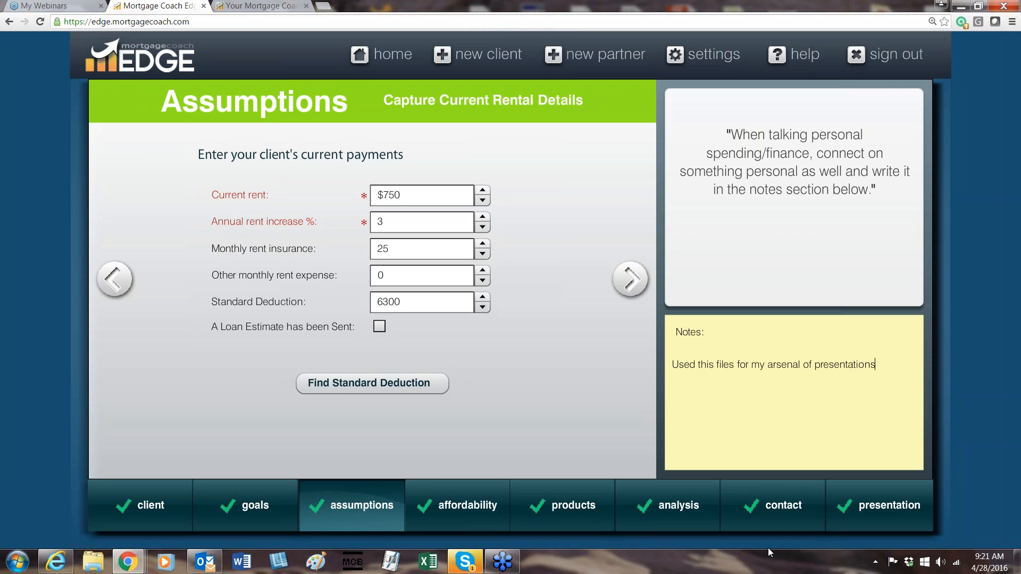
Check the note on the Affordability page, then return to Assumptions and review the rent, annual increase, insurance, other expense and Standard Deduction fields.
{"action": "left_click", "coordinate": [627, 287]}
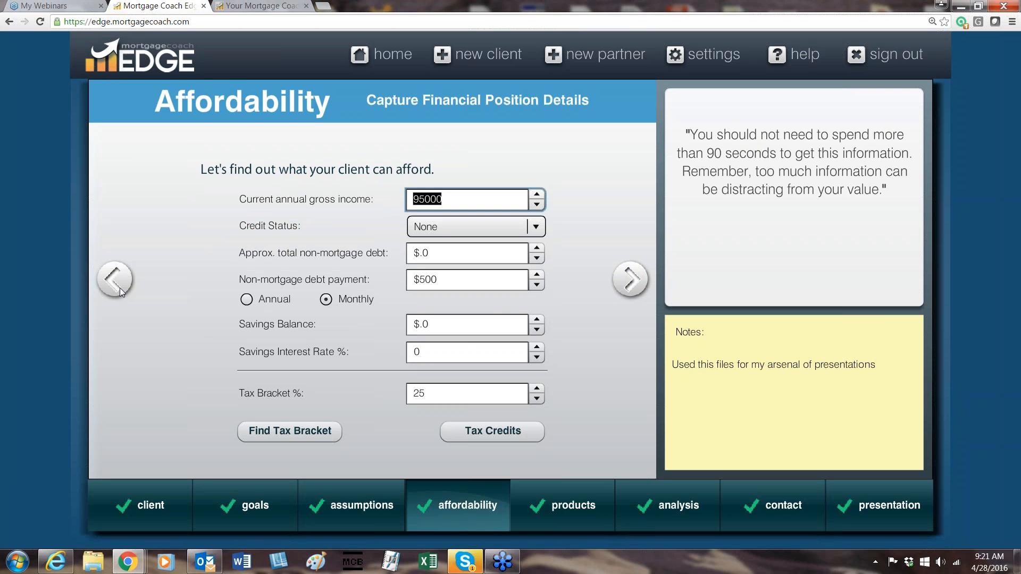
{"action": "left_click", "coordinate": [120, 288]}
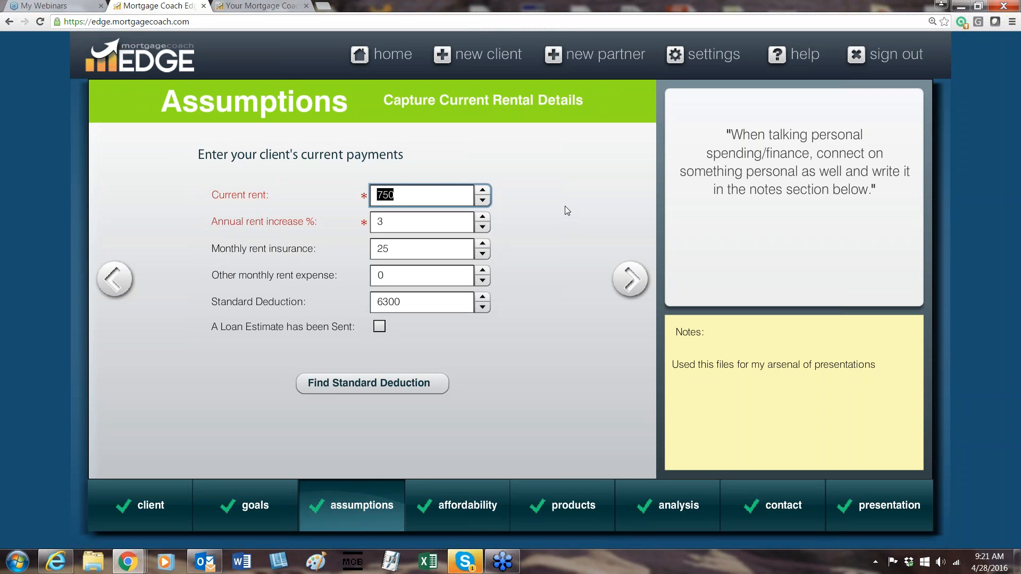
{"action": "left_click", "coordinate": [457, 224]}
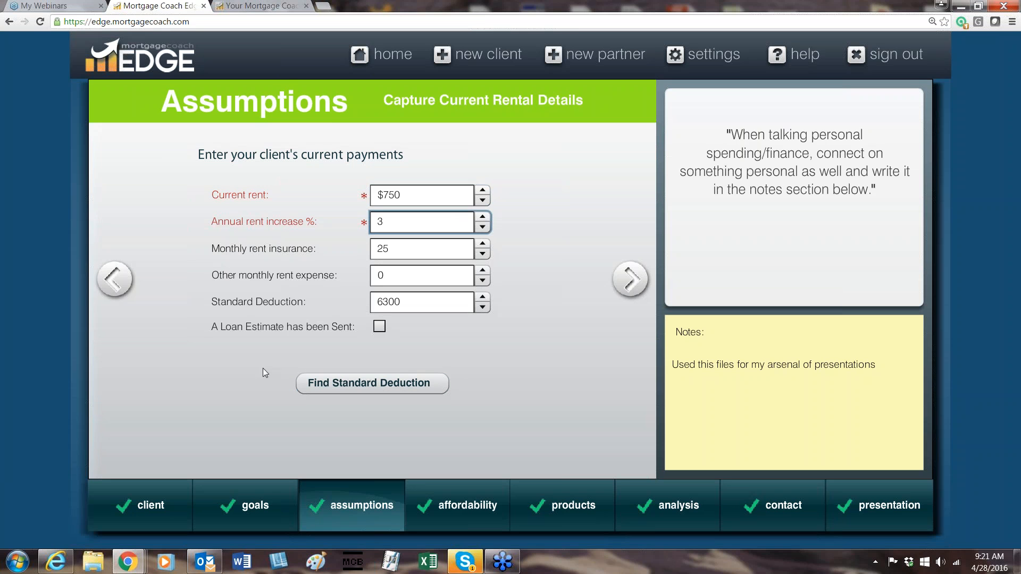
{"action": "left_click", "coordinate": [442, 200]}
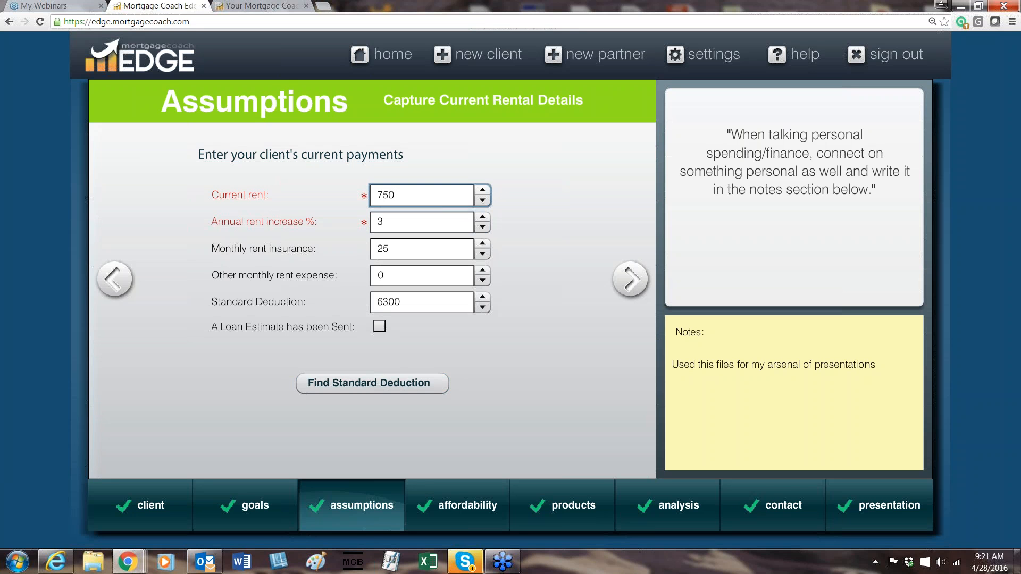
{"action": "left_click", "coordinate": [442, 224]}
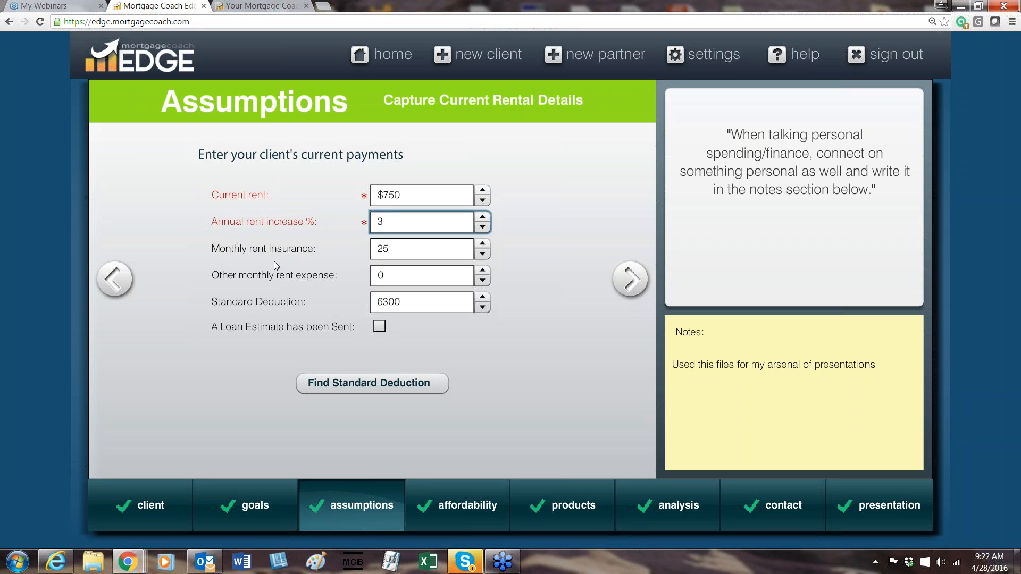
{"action": "left_click", "coordinate": [445, 254]}
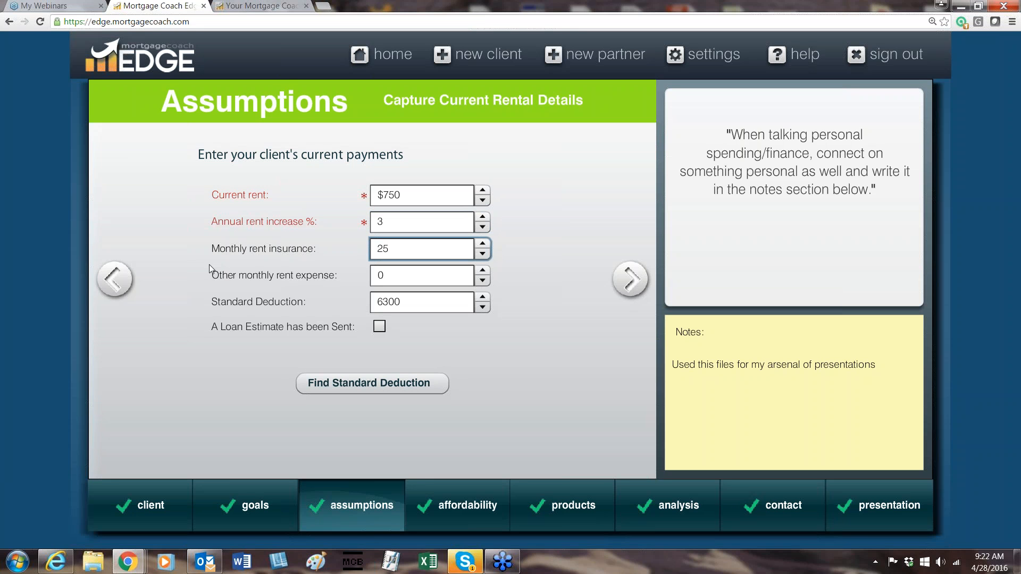
{"action": "key", "text": "Tab"}
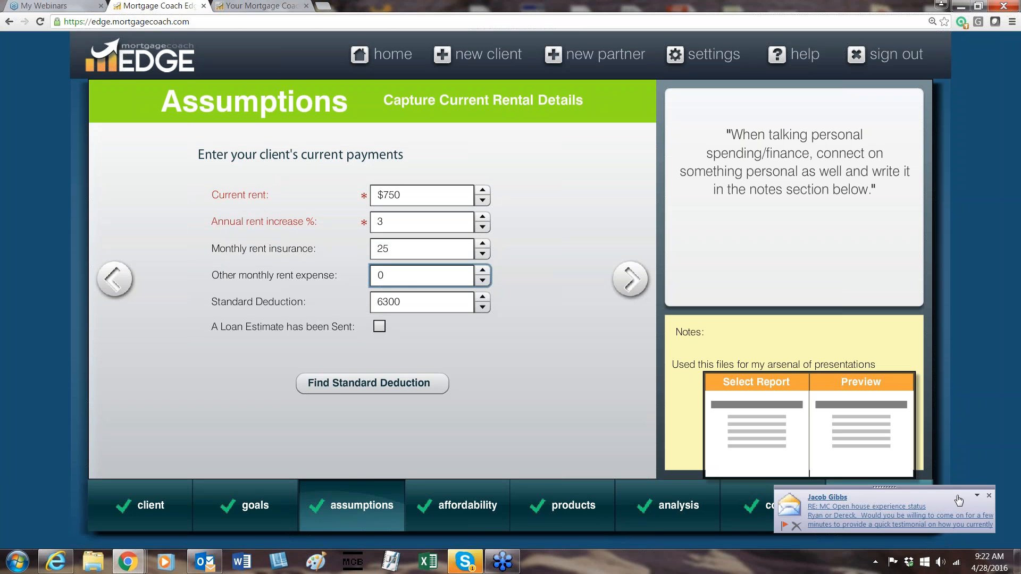
{"action": "left_click", "coordinate": [401, 276]}
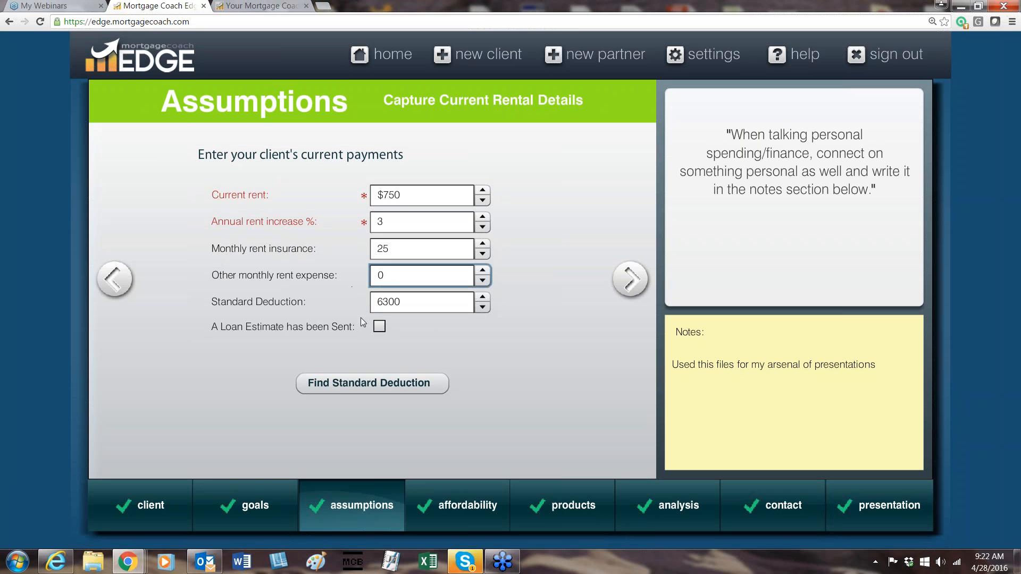
{"action": "left_click", "coordinate": [448, 304]}
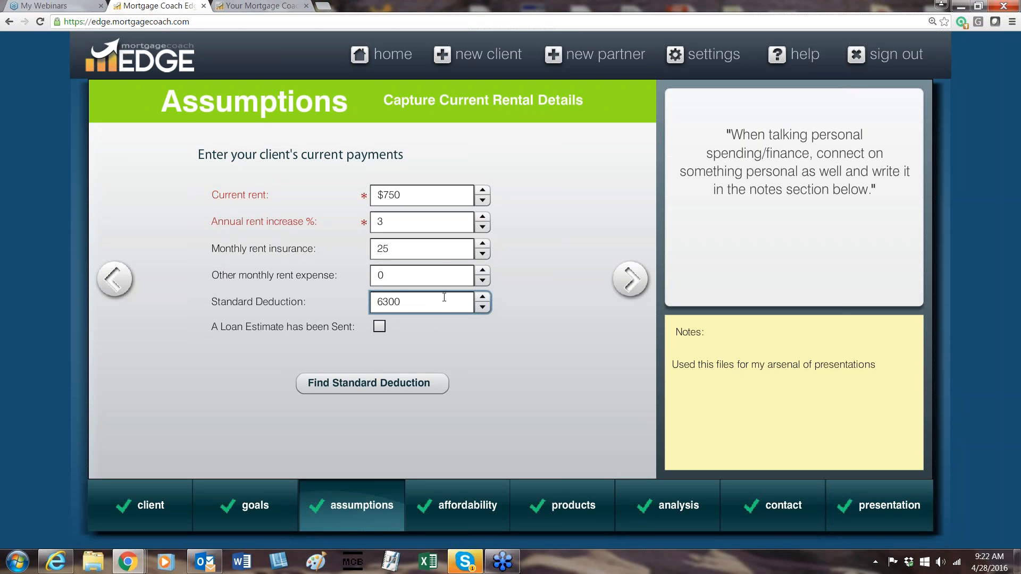
Look up the standard deduction in the IRS Interactive Tax Assistant for tax year 2015 and view the marital status options.
{"action": "left_click", "coordinate": [383, 383]}
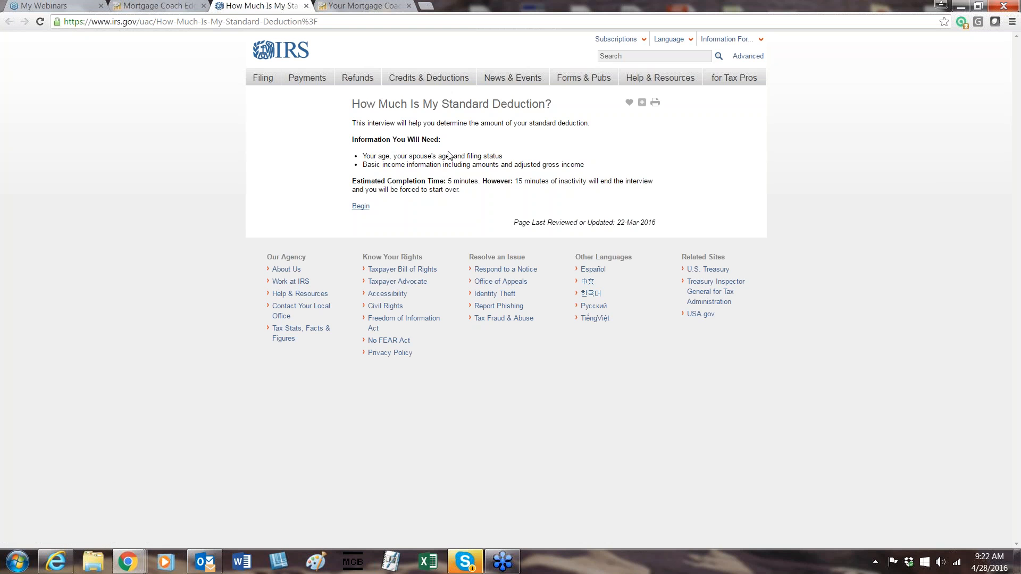
{"action": "left_click", "coordinate": [361, 206]}
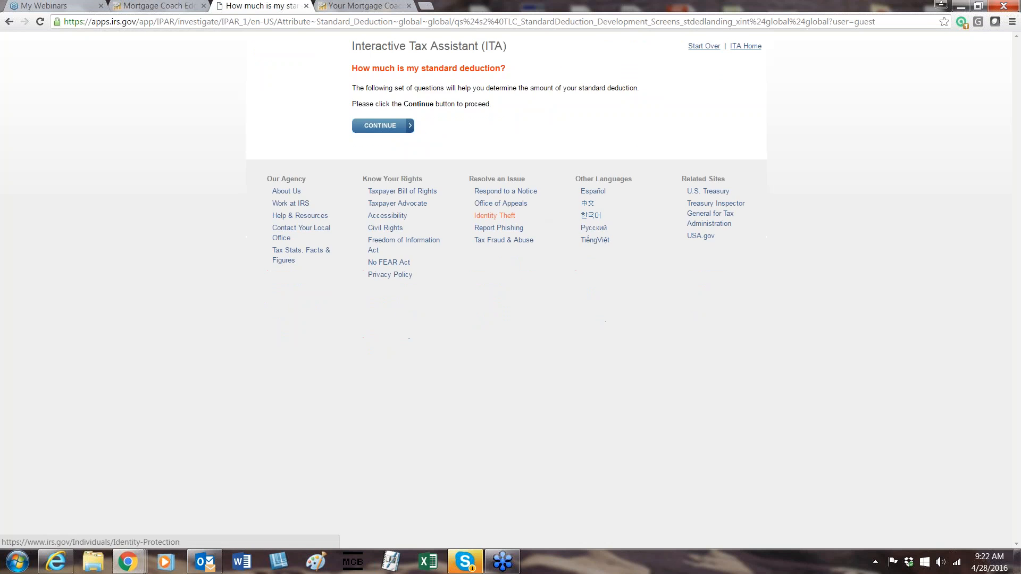
{"action": "left_click", "coordinate": [382, 180]}
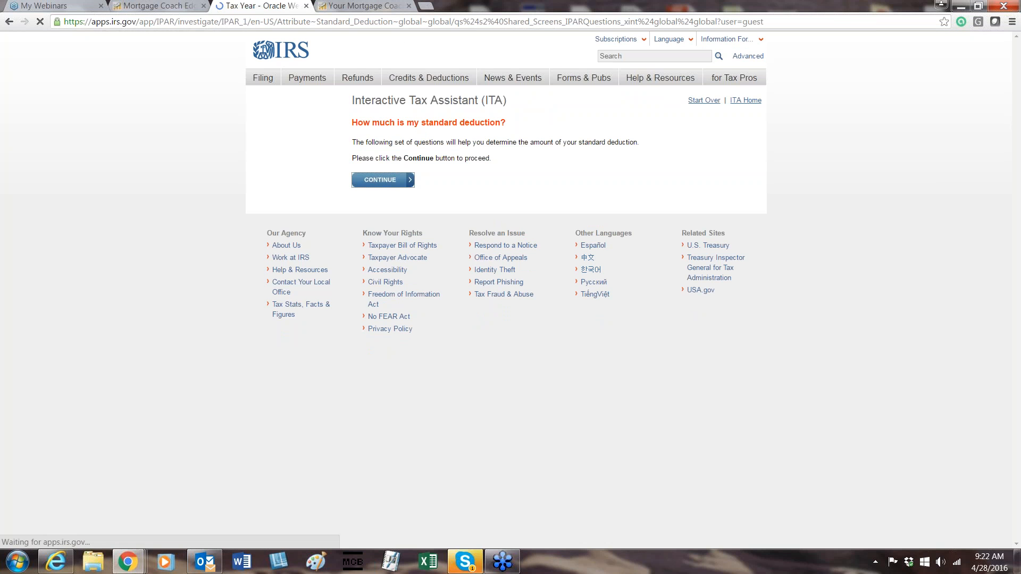
{"action": "left_click", "coordinate": [378, 158]}
{"action": "left_click", "coordinate": [372, 178]}
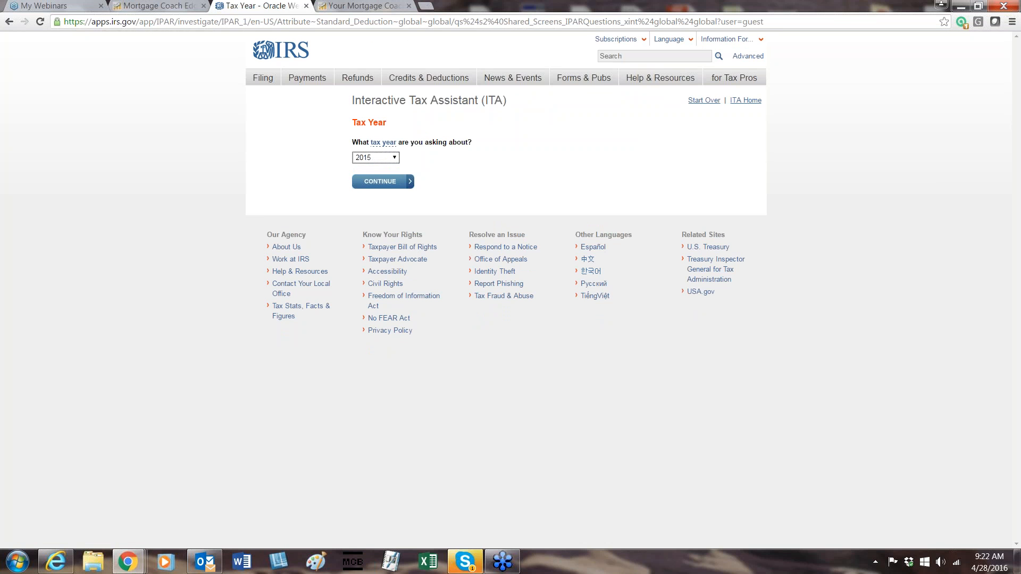
{"action": "left_click", "coordinate": [369, 186]}
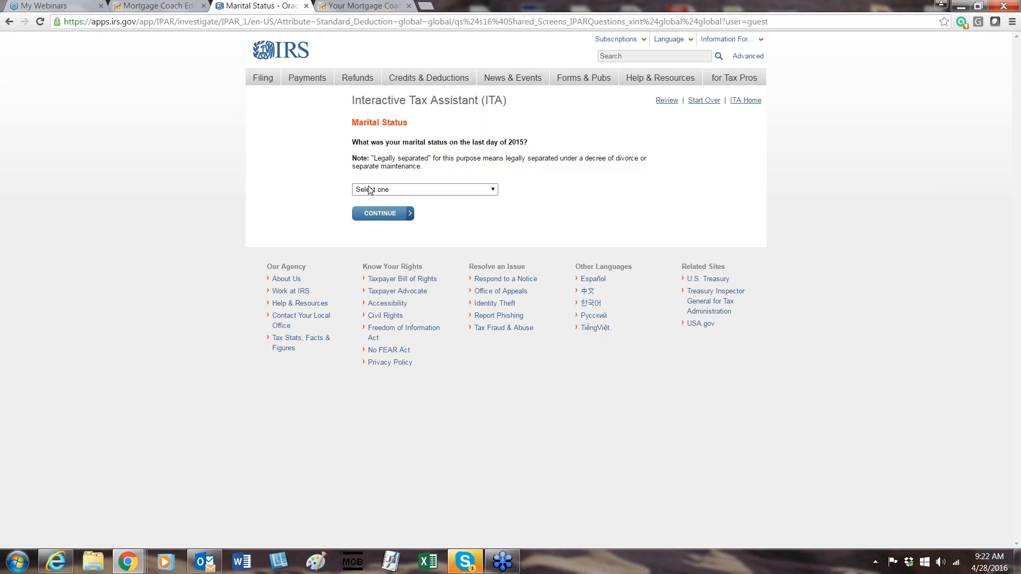
{"action": "left_click", "coordinate": [371, 191]}
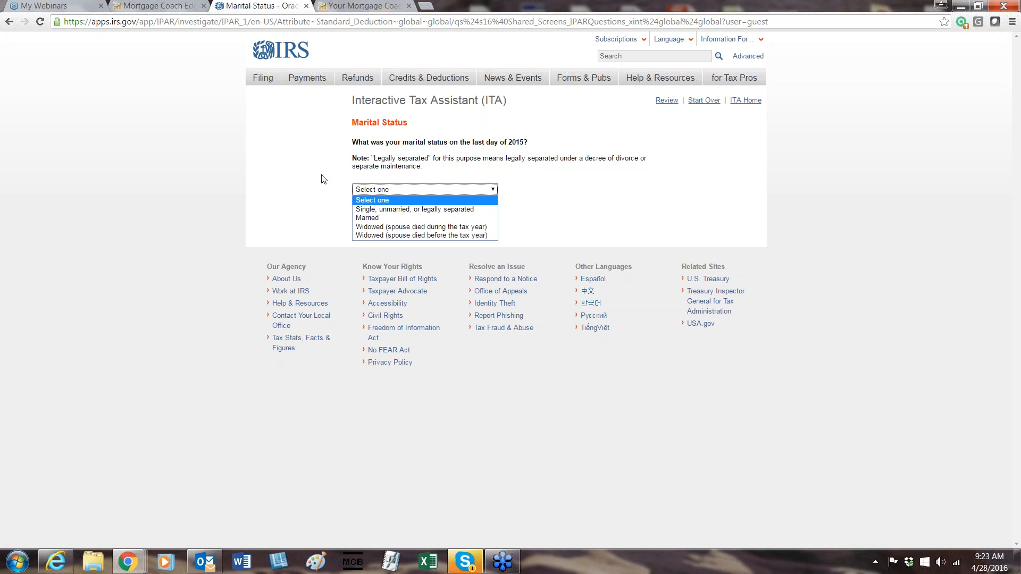
{"action": "left_click", "coordinate": [282, 169]}
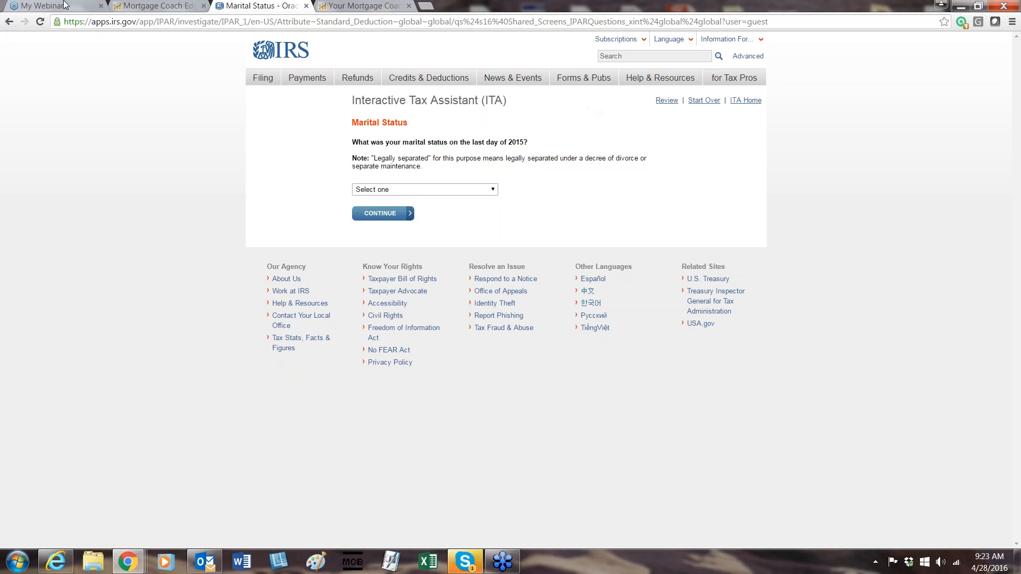
Review the Standard Deduction field on the Assumptions page and compare it with the IRS marital status question.
{"action": "left_click", "coordinate": [176, 4]}
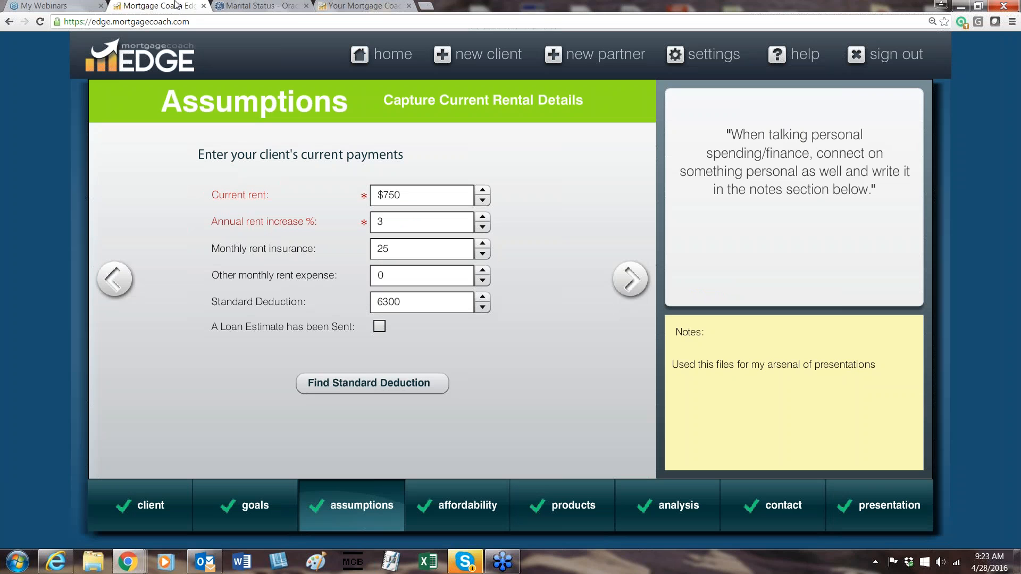
{"action": "double_click", "coordinate": [440, 301]}
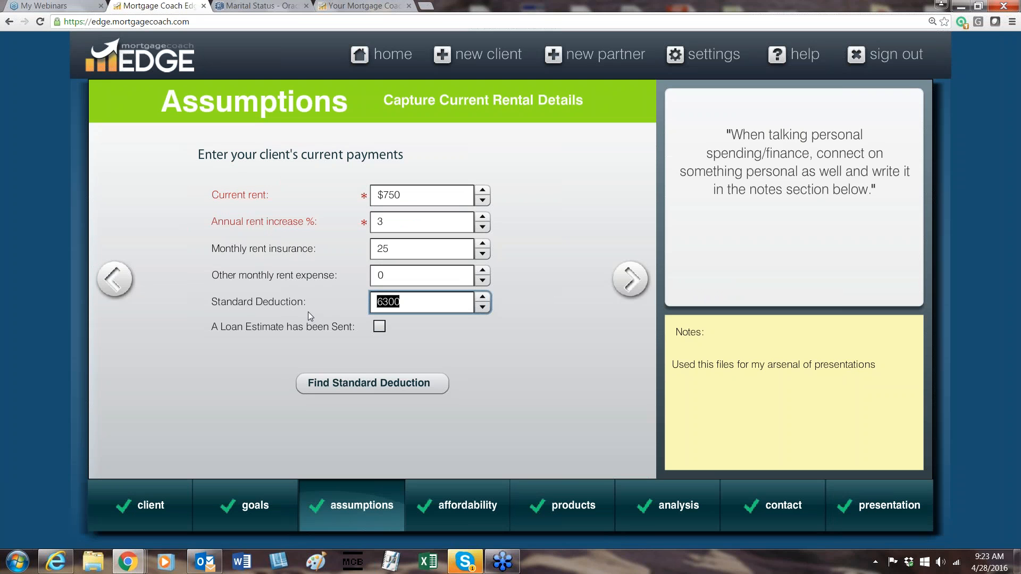
{"action": "left_click", "coordinate": [429, 304]}
{"action": "left_click", "coordinate": [258, 6]}
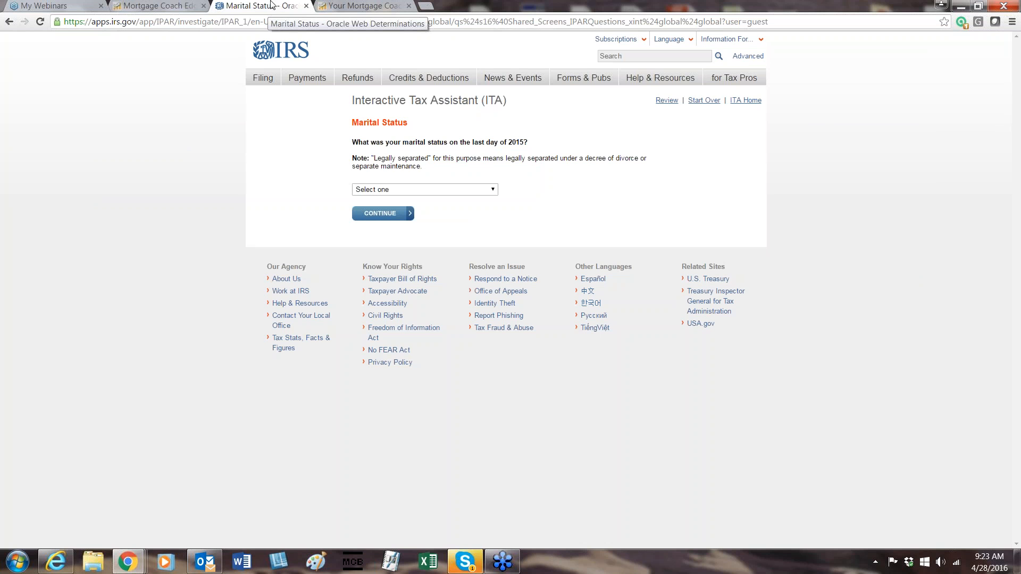
{"action": "left_click", "coordinate": [158, 6]}
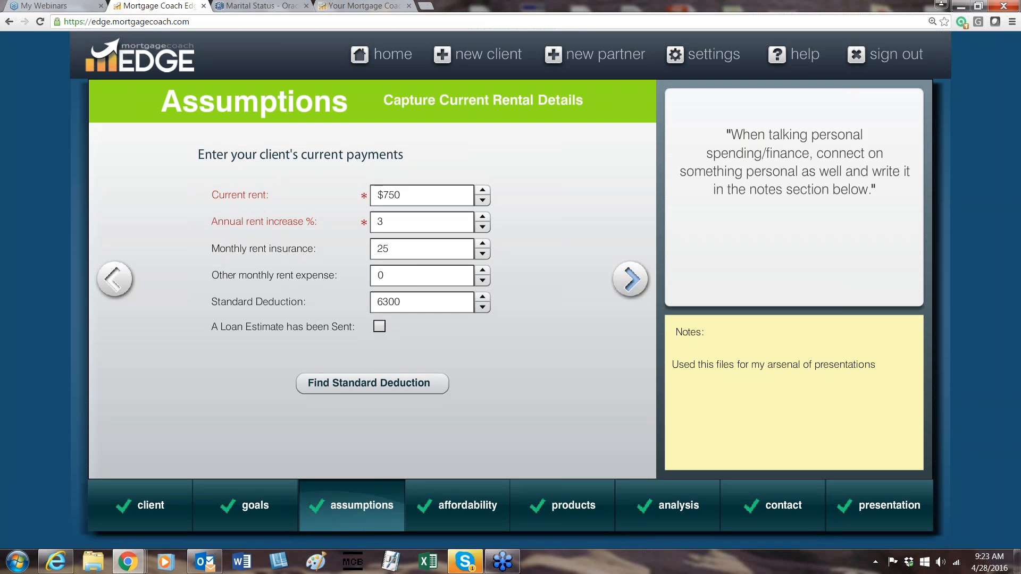
On the Affordability page, review the annual gross income and Tax Bracket fields, and open the federal tax bracket reference.
{"action": "left_click", "coordinate": [630, 278]}
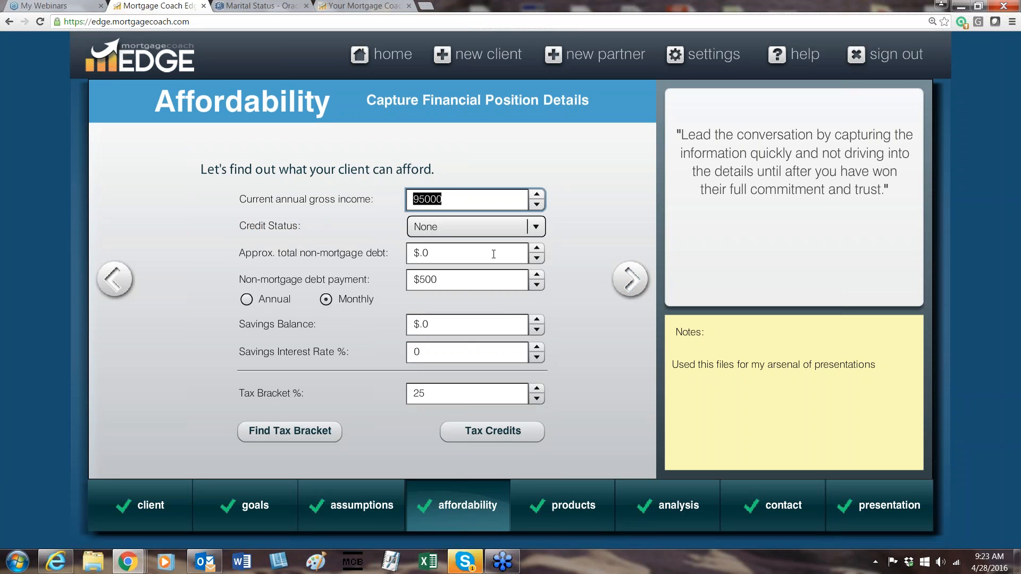
{"action": "left_click", "coordinate": [469, 198]}
{"action": "mouse_move", "coordinate": [557, 498]}
{"action": "left_click", "coordinate": [444, 391]}
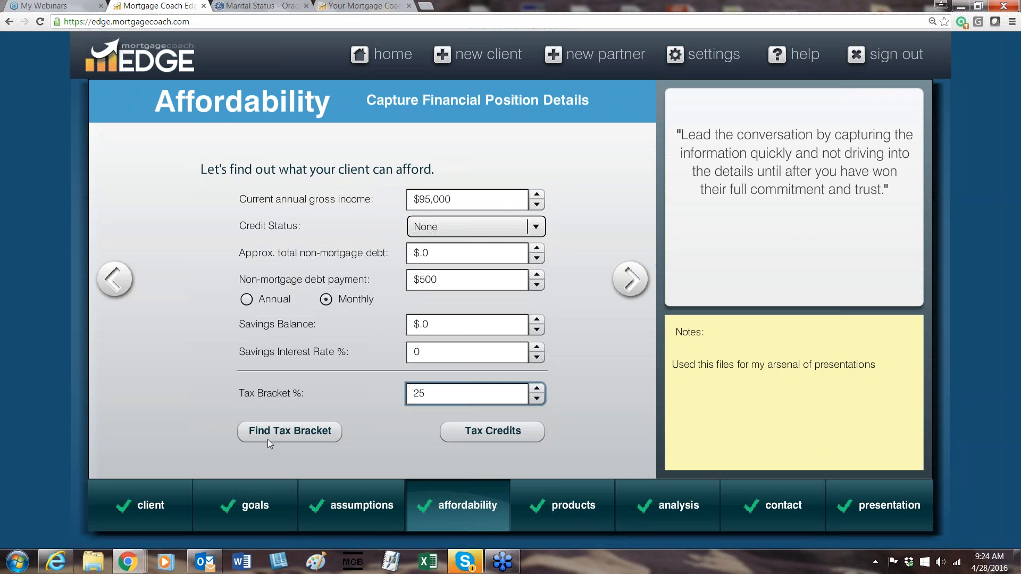
{"action": "left_click", "coordinate": [279, 432]}
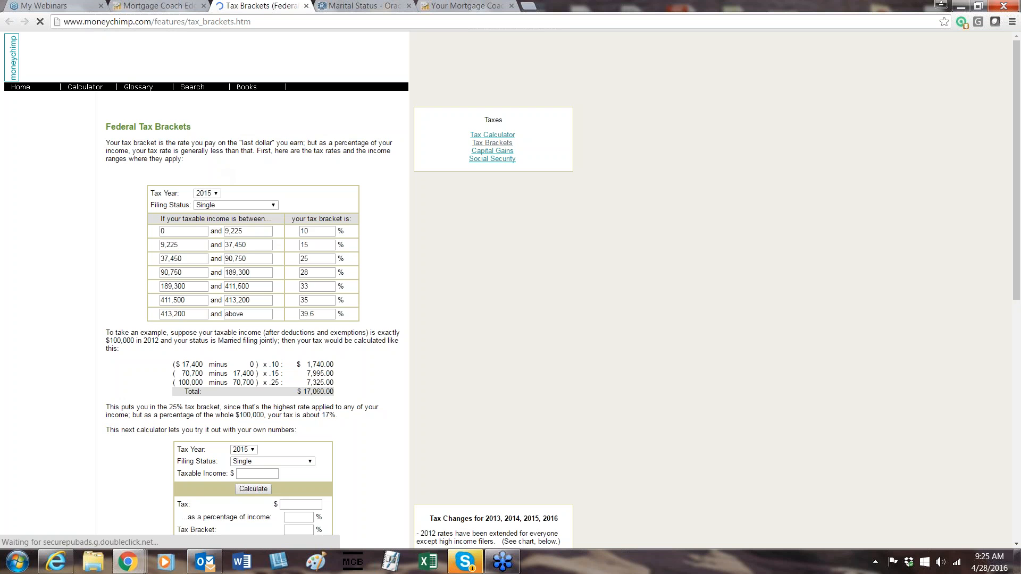
View the filing status options for the 2015 federal tax brackets, then return to the Affordability page in EDGE.
{"action": "left_click", "coordinate": [227, 206]}
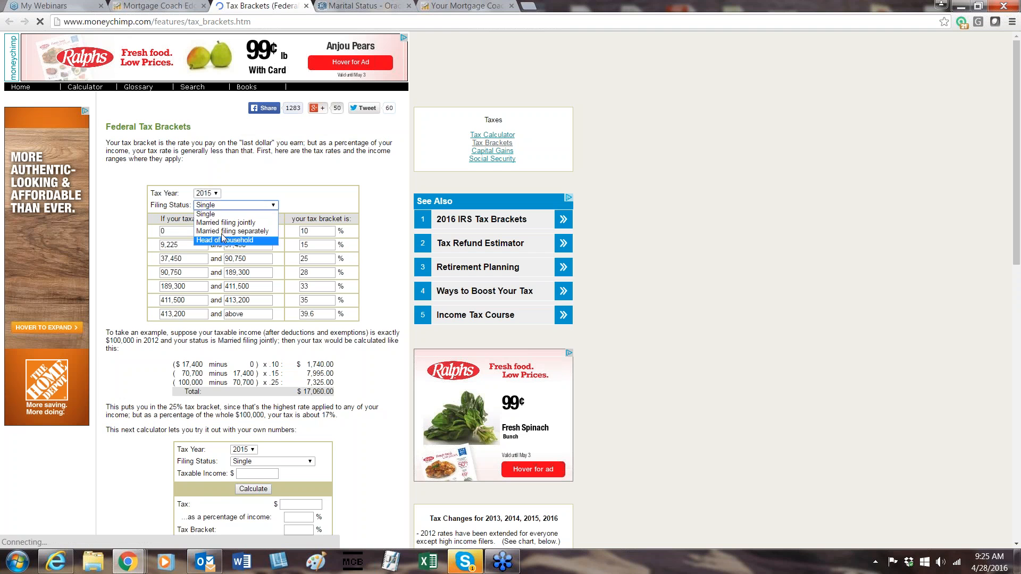
{"action": "left_click", "coordinate": [275, 169]}
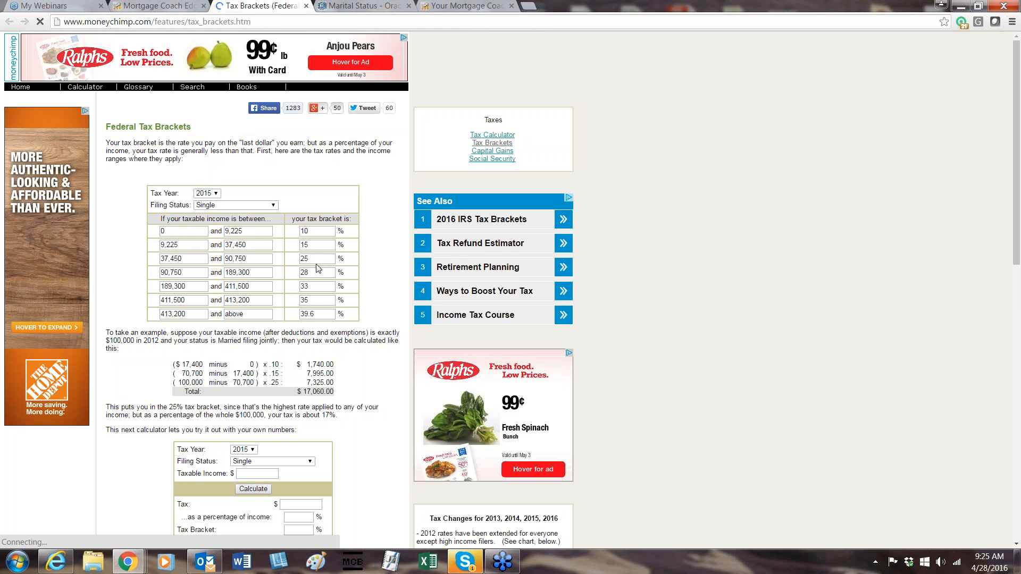
{"action": "left_click", "coordinate": [165, 6]}
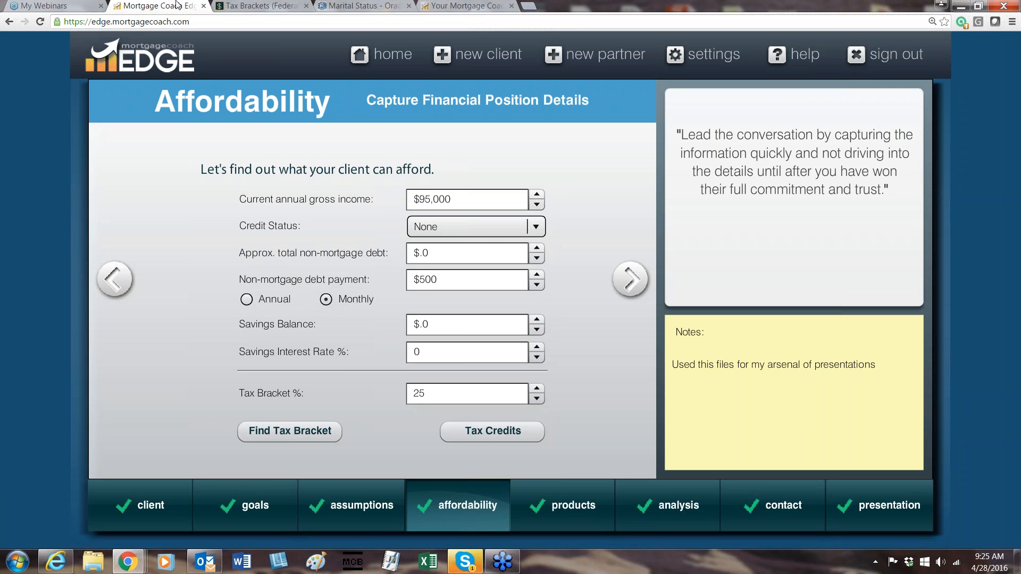
Go past the client spending questions to Products and review the Sales Price $100k product's name, purchase price, down payment percentage, rate and term.
{"action": "left_click", "coordinate": [631, 284]}
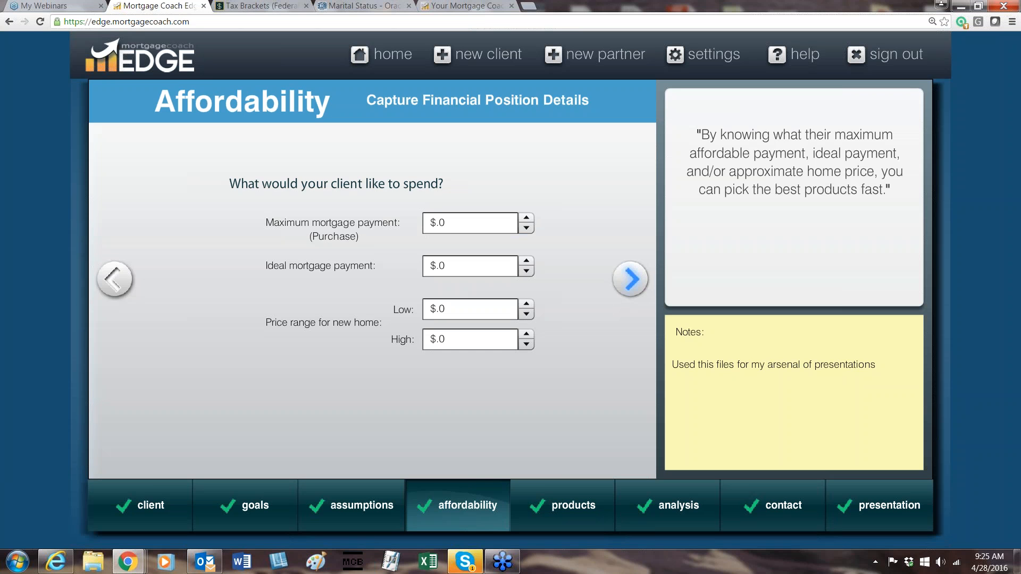
{"action": "left_click", "coordinate": [631, 282]}
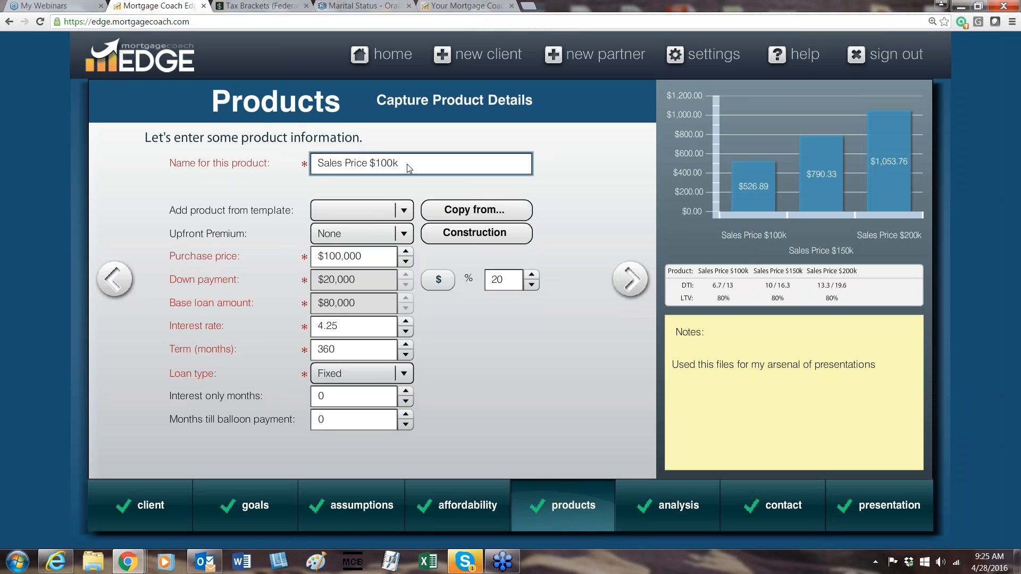
{"action": "mouse_move", "coordinate": [409, 162]}
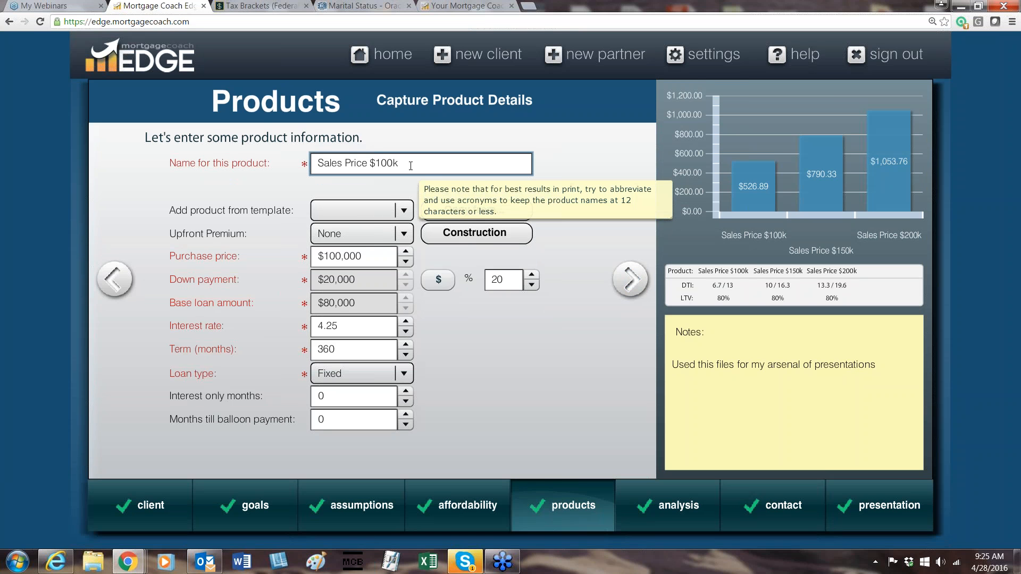
{"action": "left_click", "coordinate": [368, 259]}
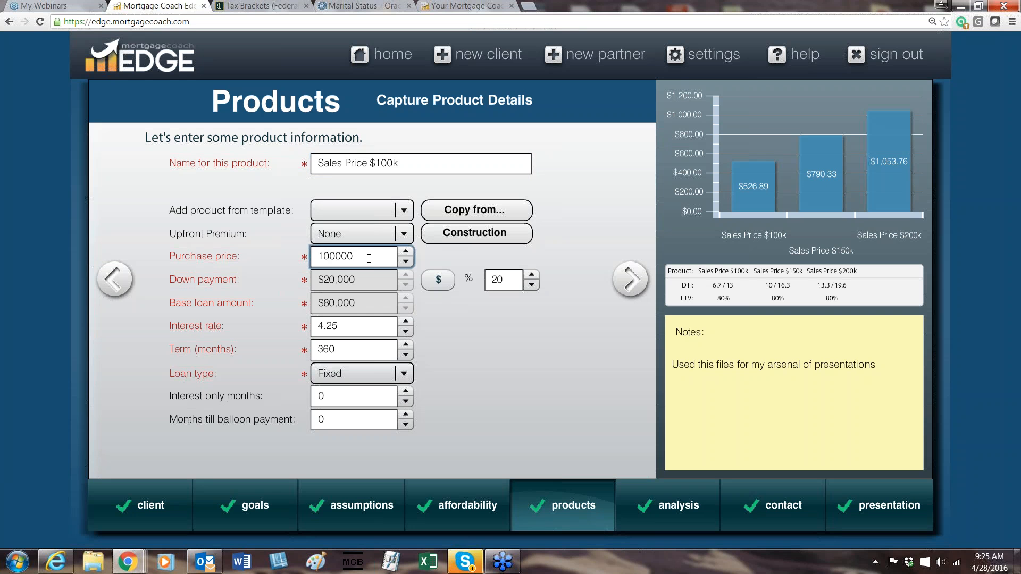
{"action": "left_click", "coordinate": [513, 285]}
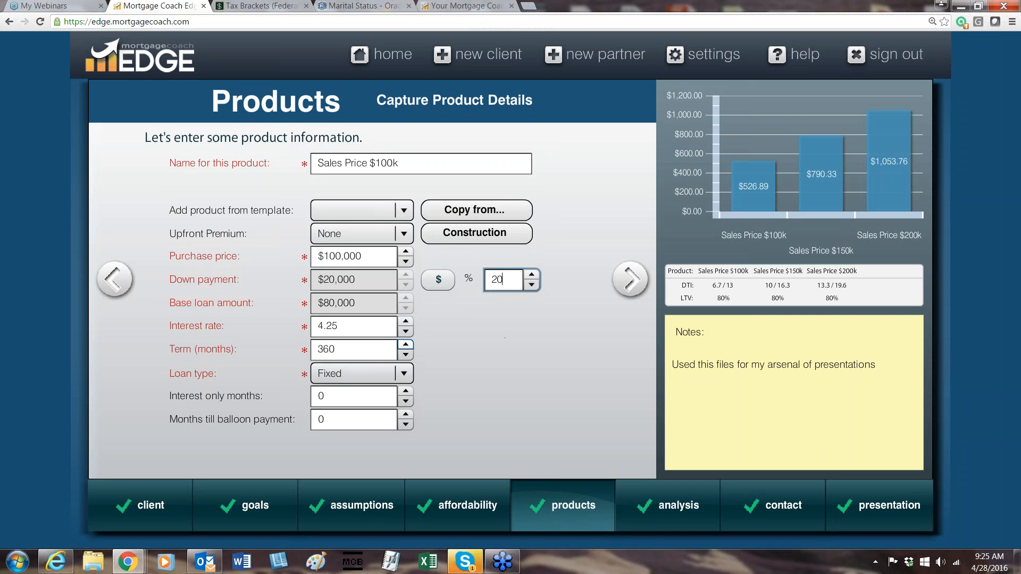
{"action": "left_click", "coordinate": [360, 320]}
{"action": "left_click", "coordinate": [367, 349]}
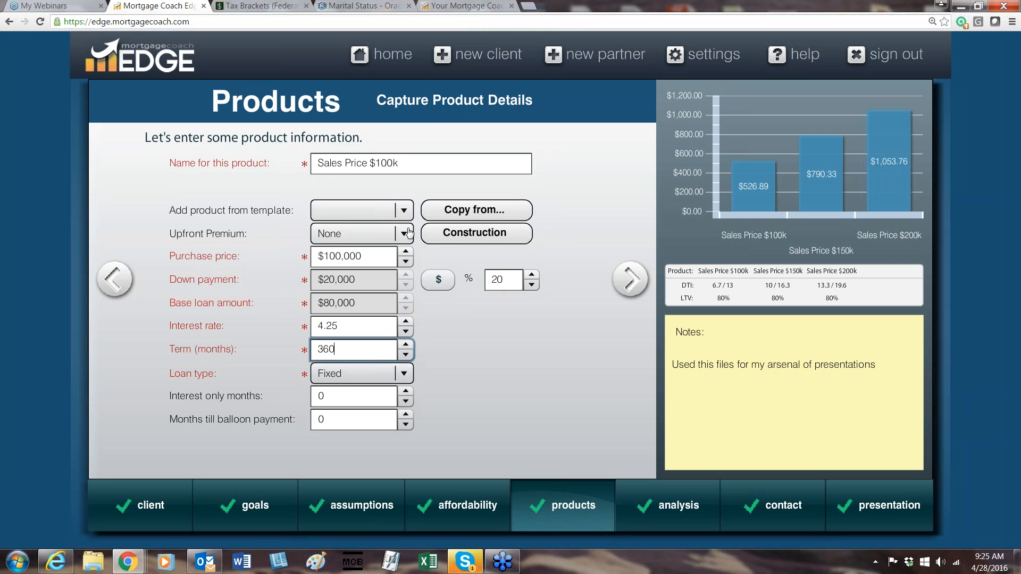
View the product templates available for the Sales Price $100k product and dismiss the e-mail notification.
{"action": "left_click", "coordinate": [404, 210]}
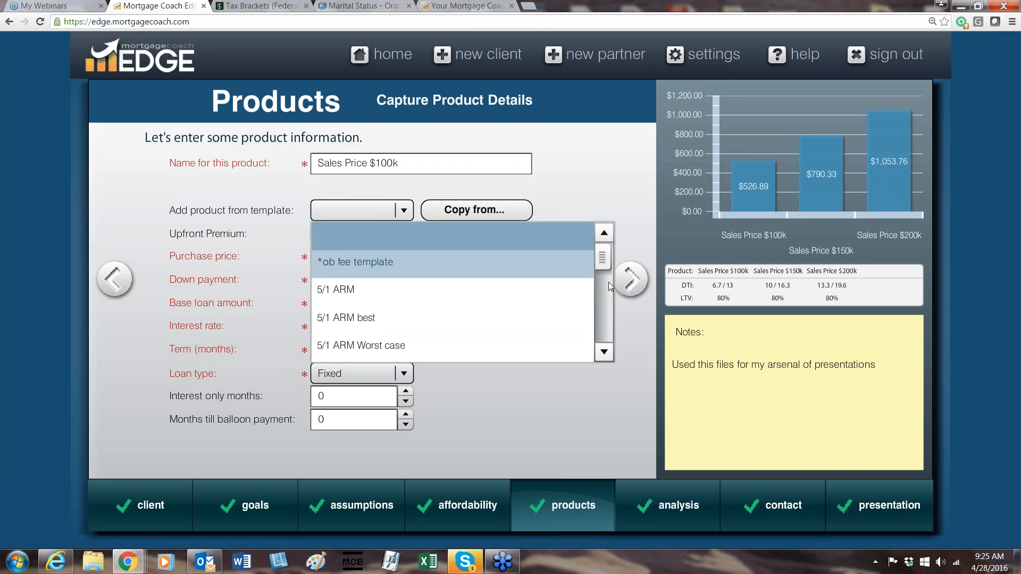
{"action": "mouse_move", "coordinate": [602, 259]}
{"action": "left_mouse_down"}
{"action": "mouse_move", "coordinate": [604, 328]}
{"action": "mouse_move", "coordinate": [605, 245]}
{"action": "left_mouse_up"}
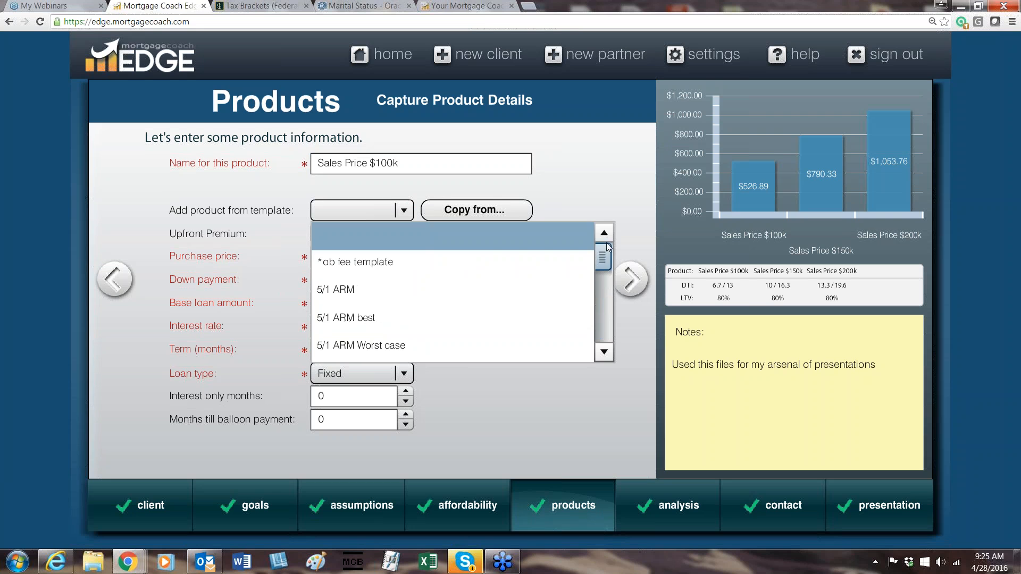
{"action": "left_click", "coordinate": [603, 152]}
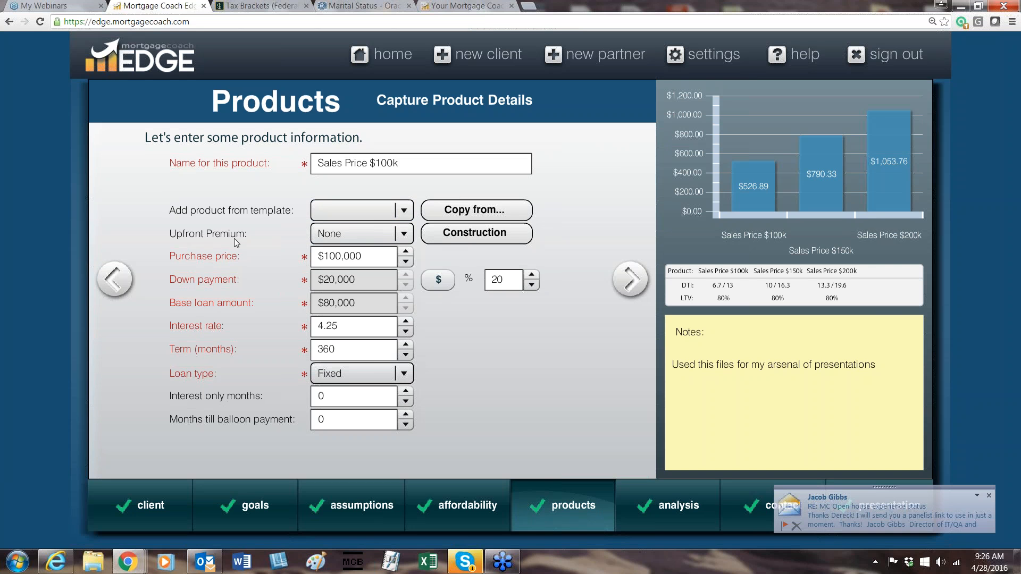
{"action": "left_click", "coordinate": [630, 279]}
{"action": "left_click", "coordinate": [987, 497]}
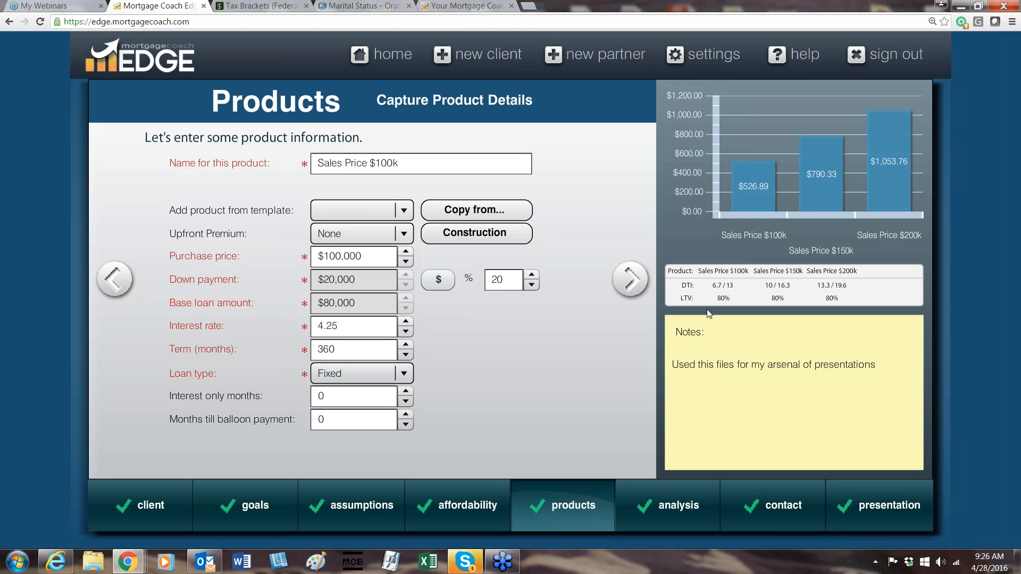
Go to the closing costs of the Sales Price $100k product and check the prepaid interest amount.
{"action": "left_click", "coordinate": [630, 279]}
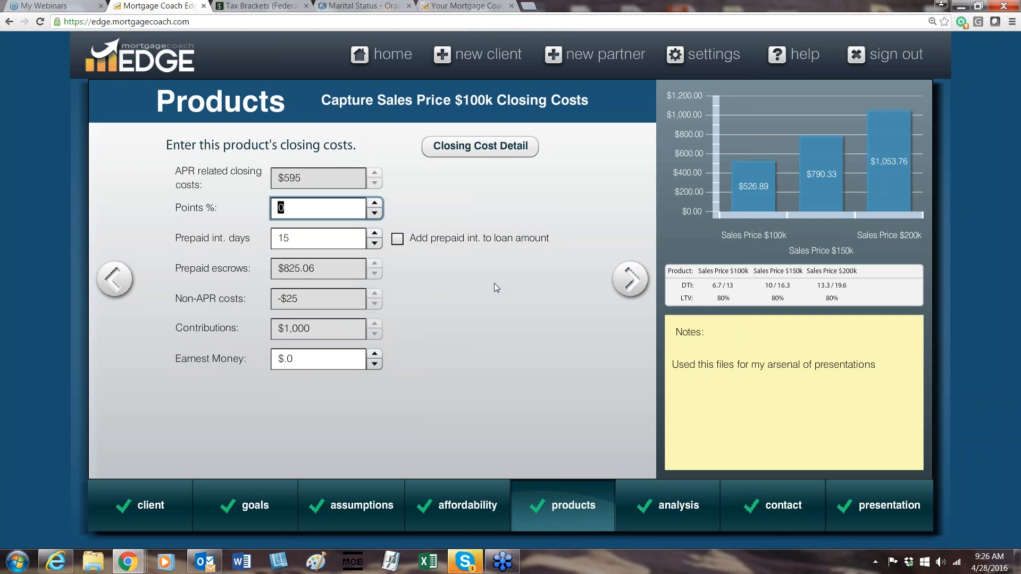
{"action": "mouse_move", "coordinate": [891, 196]}
{"action": "mouse_move", "coordinate": [341, 238]}
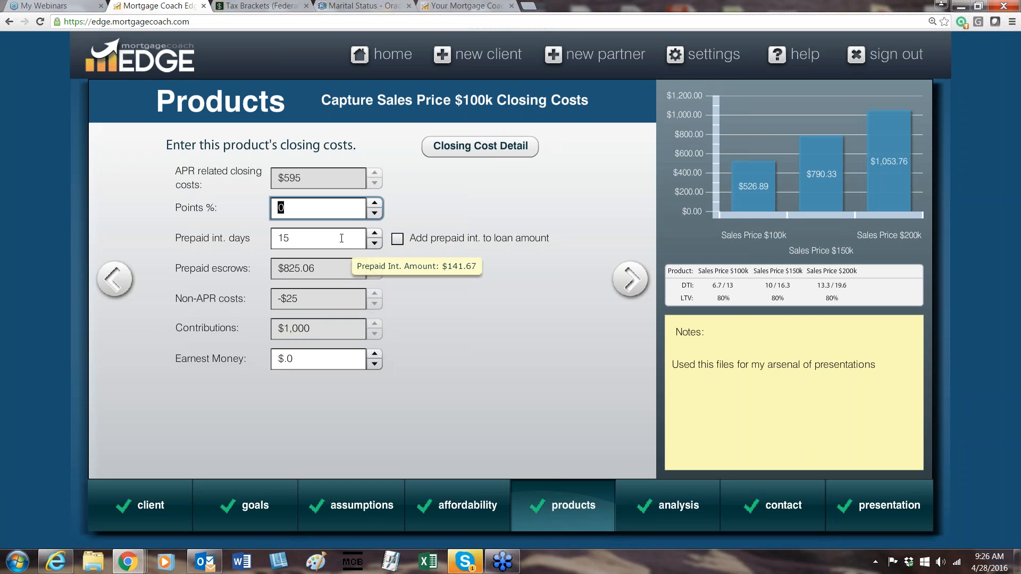
Open the detailed closing costs of the Sales Price $100k product, view the fee templates, and apply the listed fees to the loan.
{"action": "left_click", "coordinate": [525, 157]}
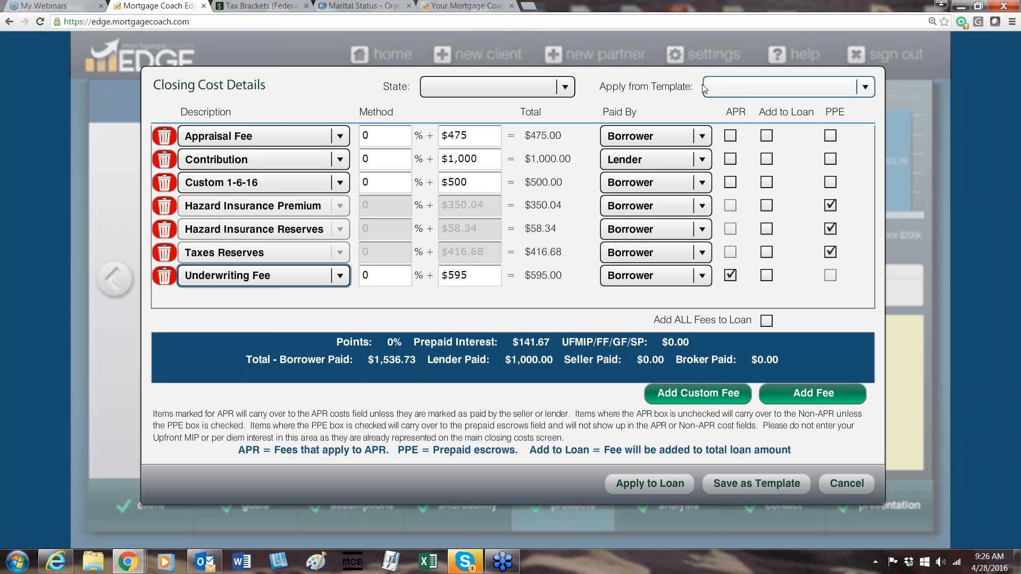
{"action": "left_click", "coordinate": [866, 94]}
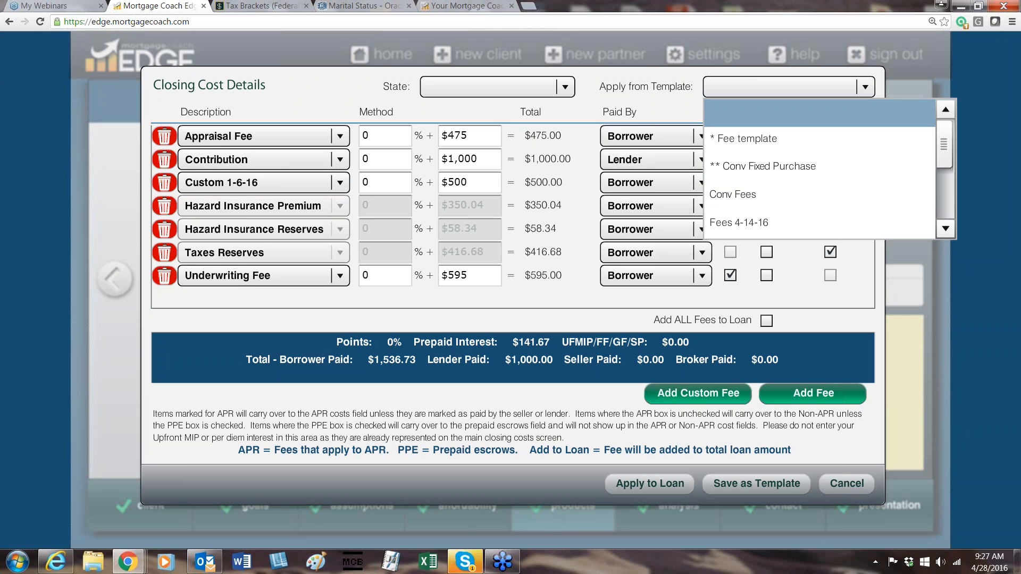
{"action": "left_click", "coordinate": [571, 308]}
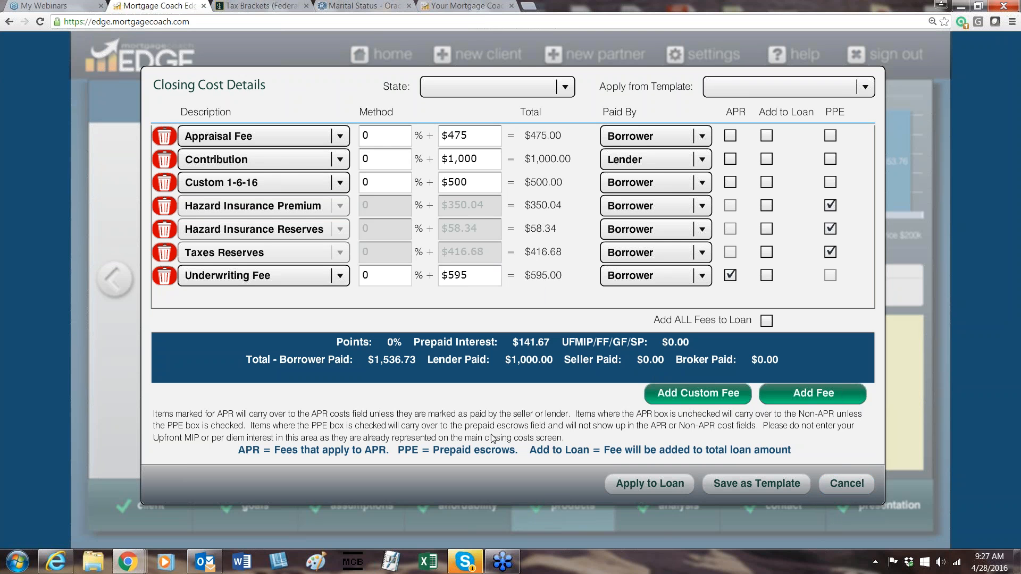
{"action": "left_click", "coordinate": [663, 484]}
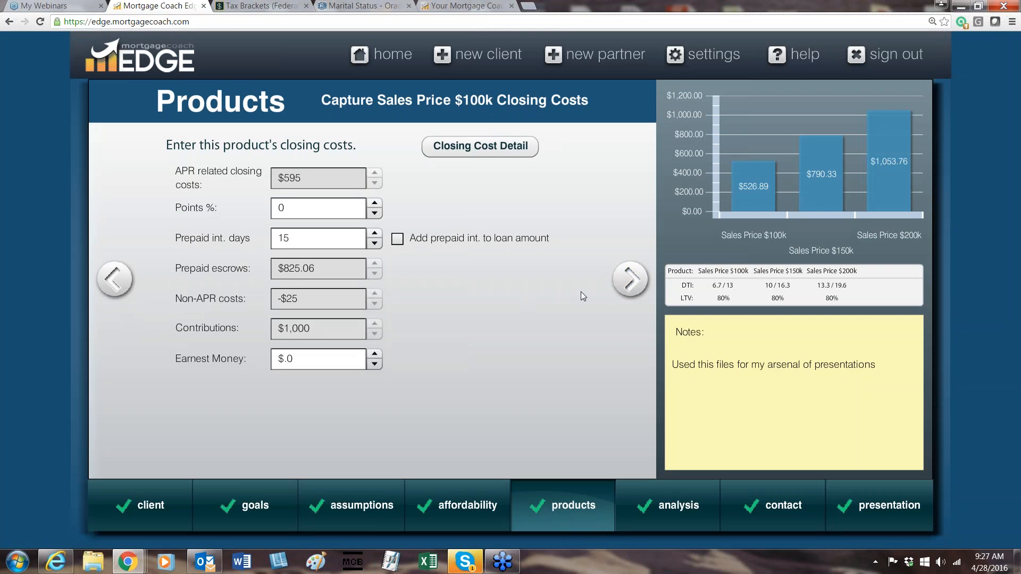
In the Sales Price $100k monthly costs, switch mortgage insurance to percentage entry and review the hazard insurance and tax reserve fields.
{"action": "left_click", "coordinate": [630, 278]}
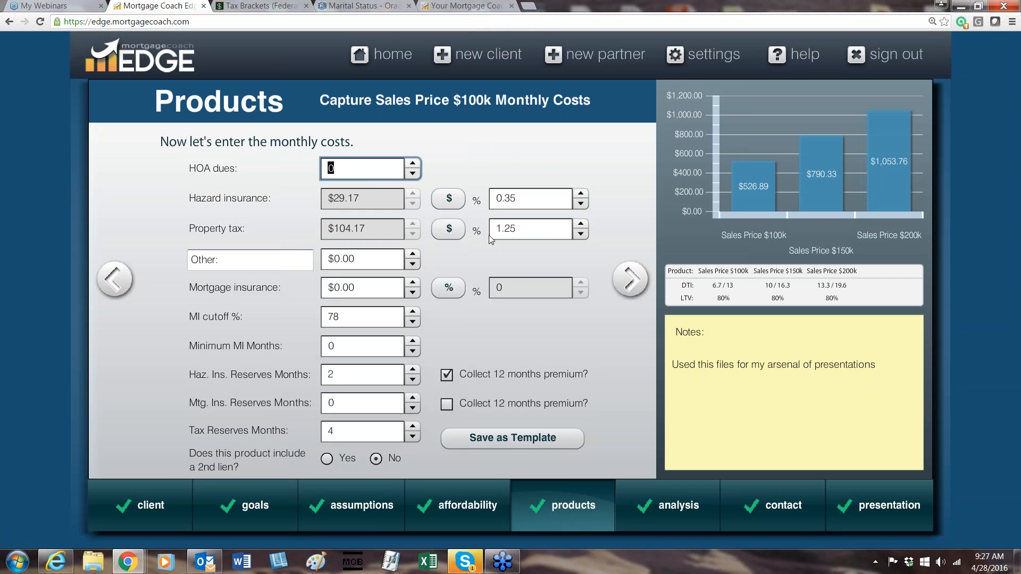
{"action": "left_click", "coordinate": [539, 198]}
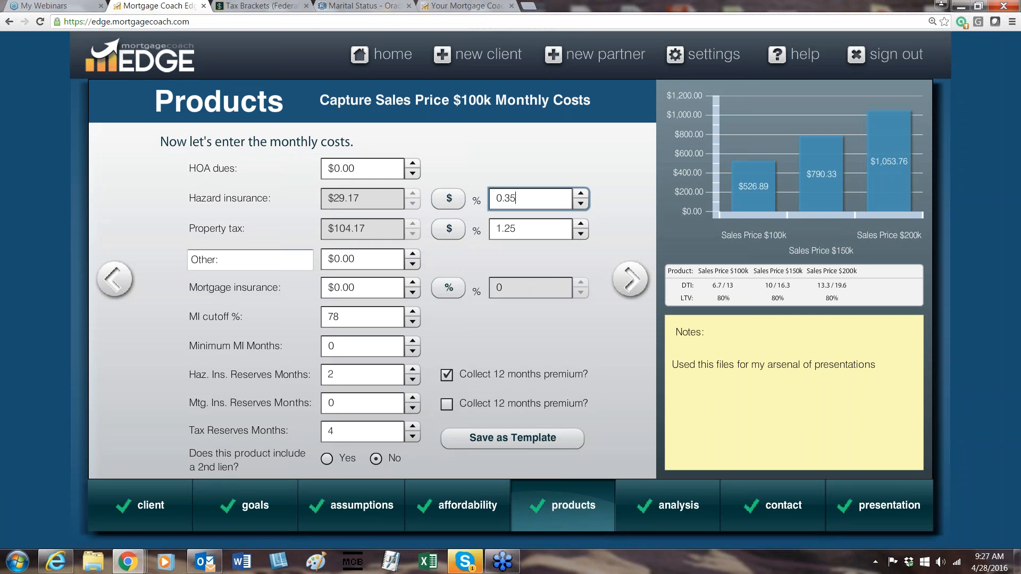
{"action": "left_click", "coordinate": [449, 287]}
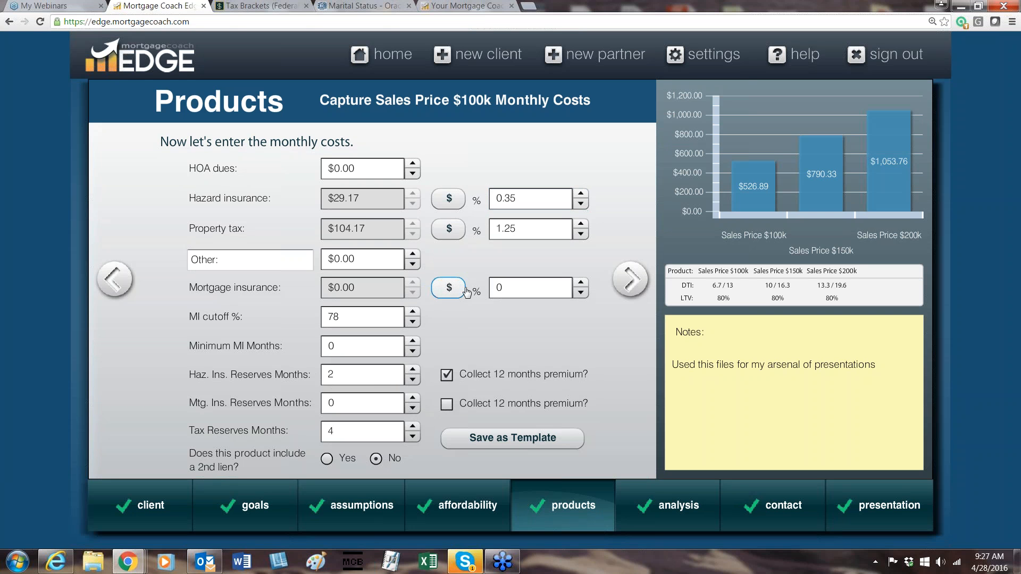
{"action": "left_click", "coordinate": [533, 287]}
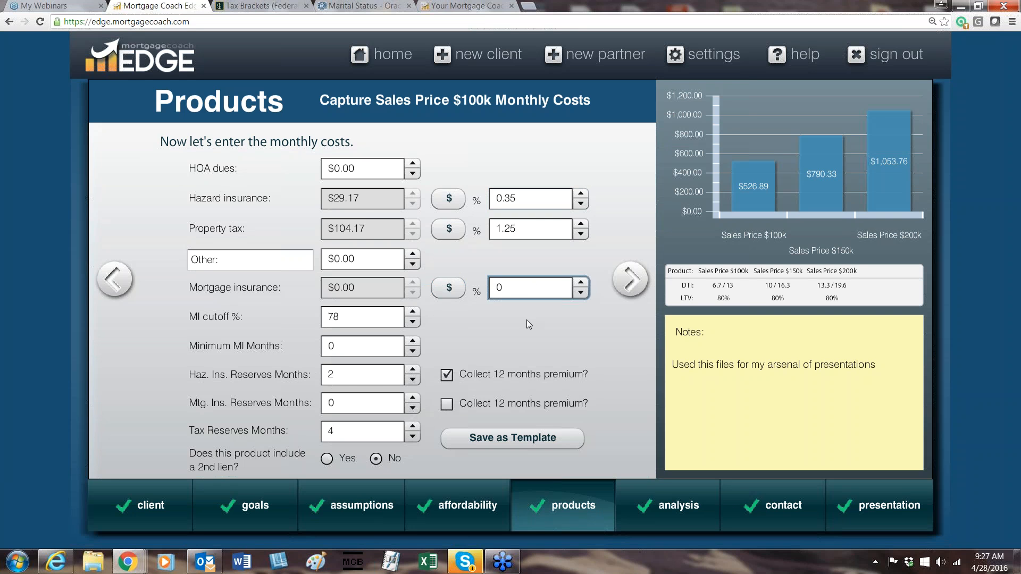
{"action": "left_click", "coordinate": [353, 375]}
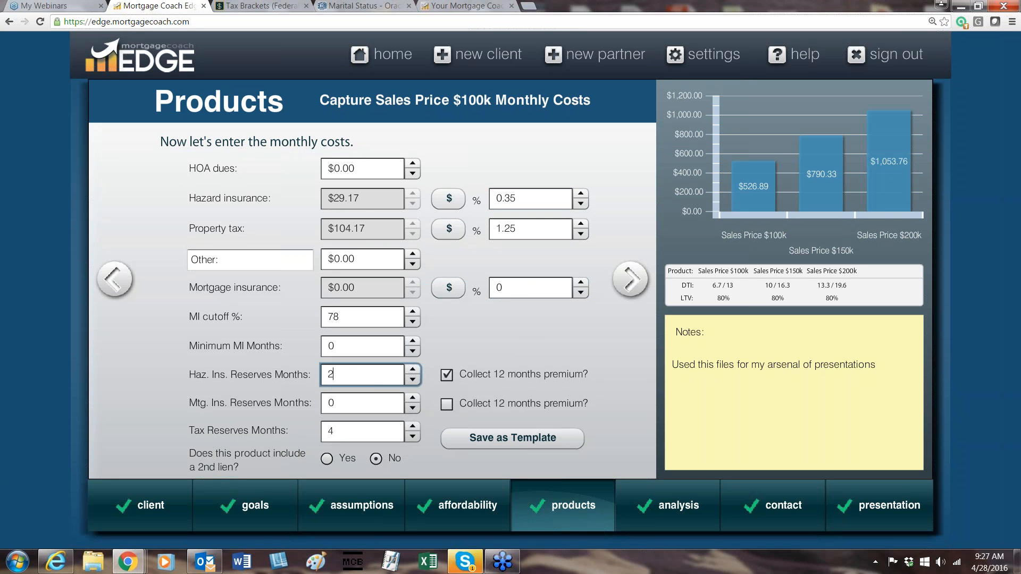
{"action": "left_click", "coordinate": [350, 430]}
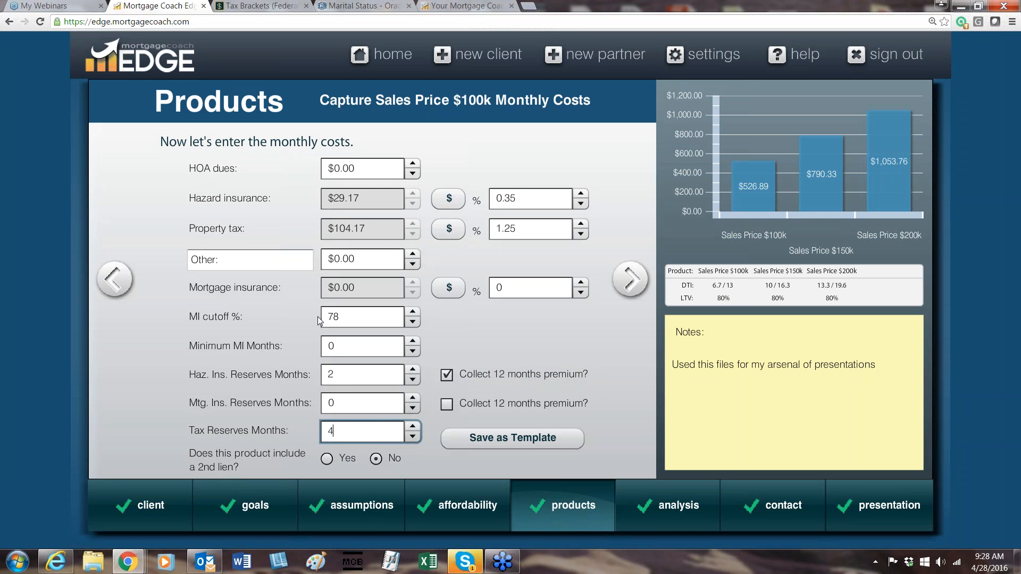
View the option to save the Sales Price $100k product as a named template, then cancel without saving.
{"action": "left_click", "coordinate": [521, 446]}
{"action": "left_click", "coordinate": [536, 451]}
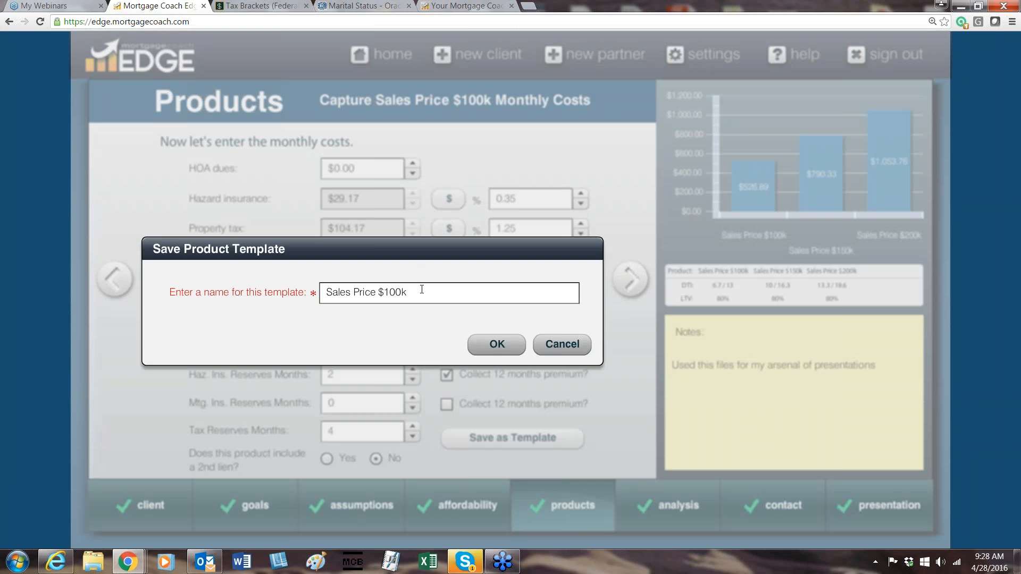
{"action": "left_click_drag", "start_coordinate": [424, 292], "coordinate": [325, 292]}
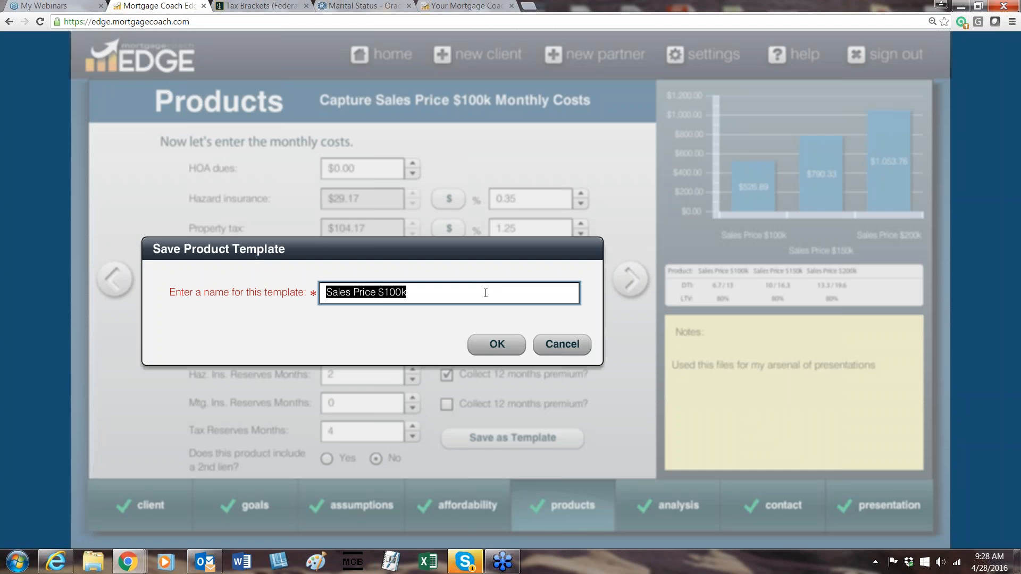
{"action": "left_click", "coordinate": [543, 348]}
Go to the Sales Price $150k product, check its purchase price, and view the available product templates.
{"action": "left_click", "coordinate": [629, 278]}
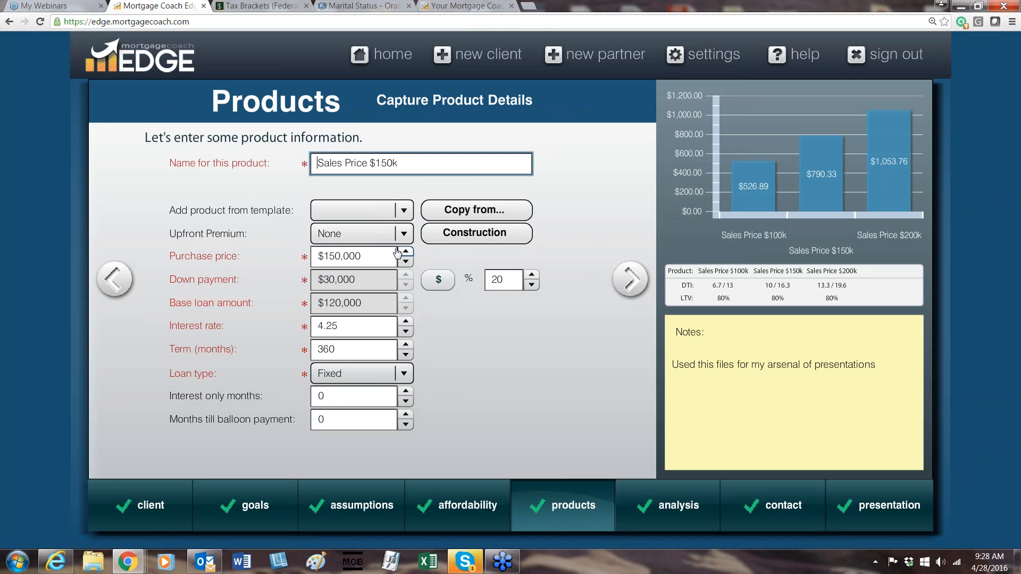
{"action": "key", "text": "Tab"}
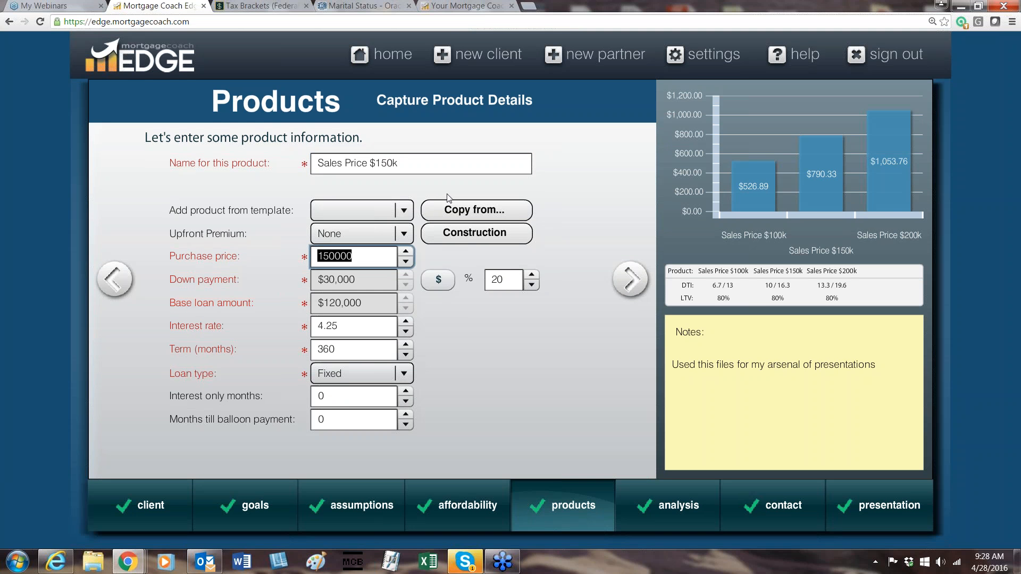
{"action": "left_click", "coordinate": [404, 211]}
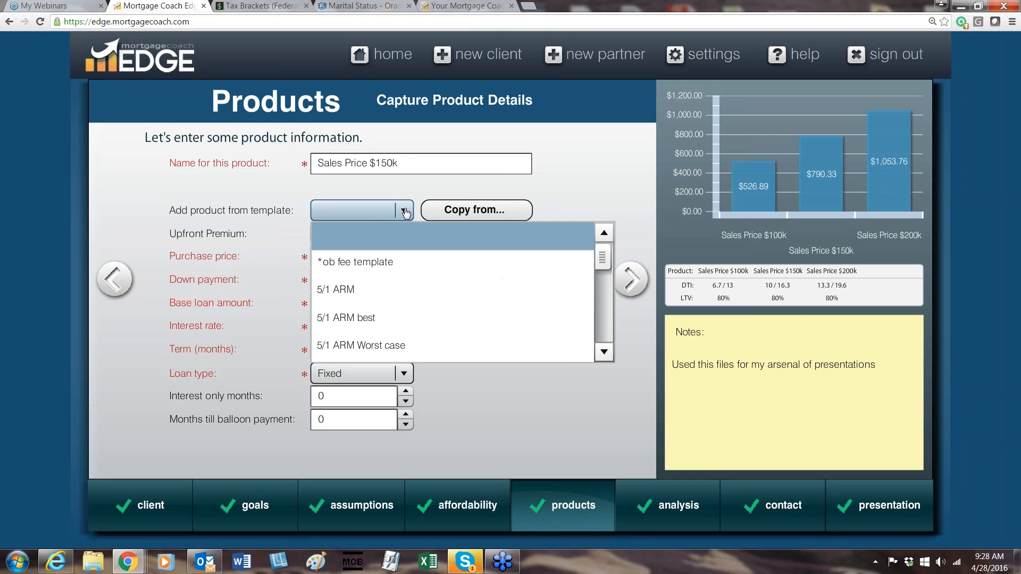
{"action": "left_click", "coordinate": [400, 193]}
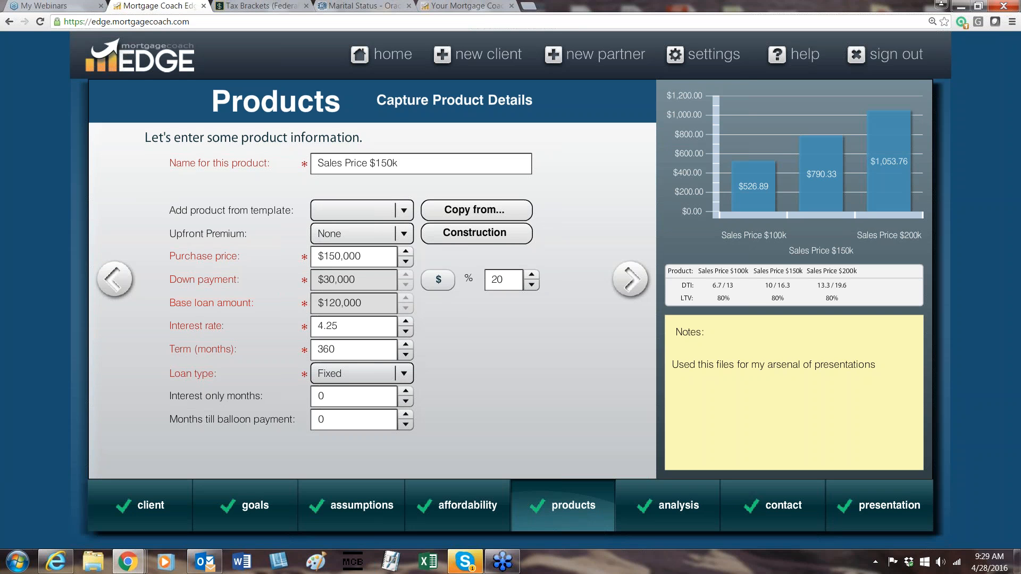
For the Sales Price $150k product, view the available templates and the products offered for copying, then cancel without copying.
{"action": "left_click", "coordinate": [405, 211]}
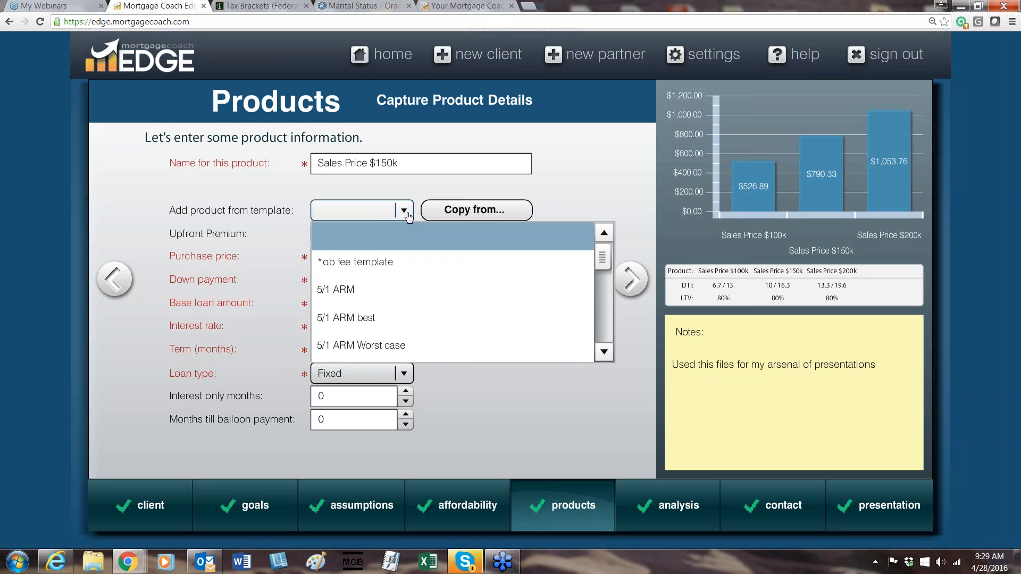
{"action": "left_click", "coordinate": [616, 163]}
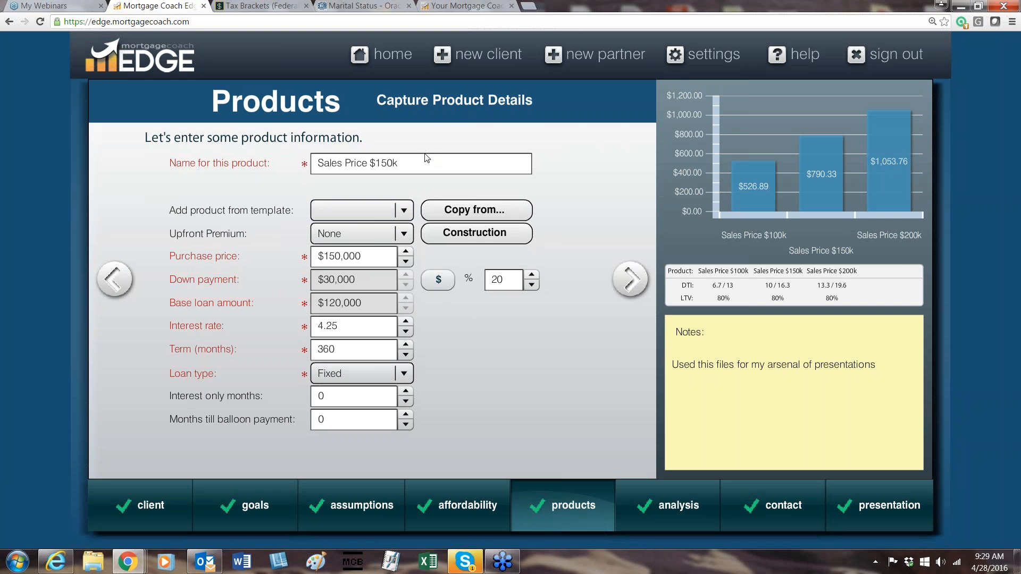
{"action": "left_click", "coordinate": [477, 209]}
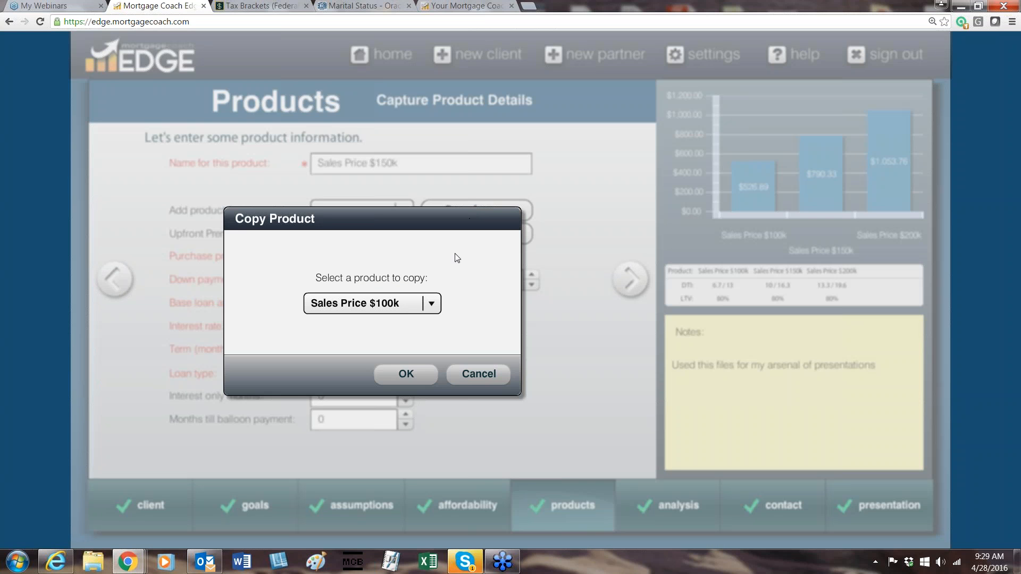
{"action": "left_click", "coordinate": [351, 304]}
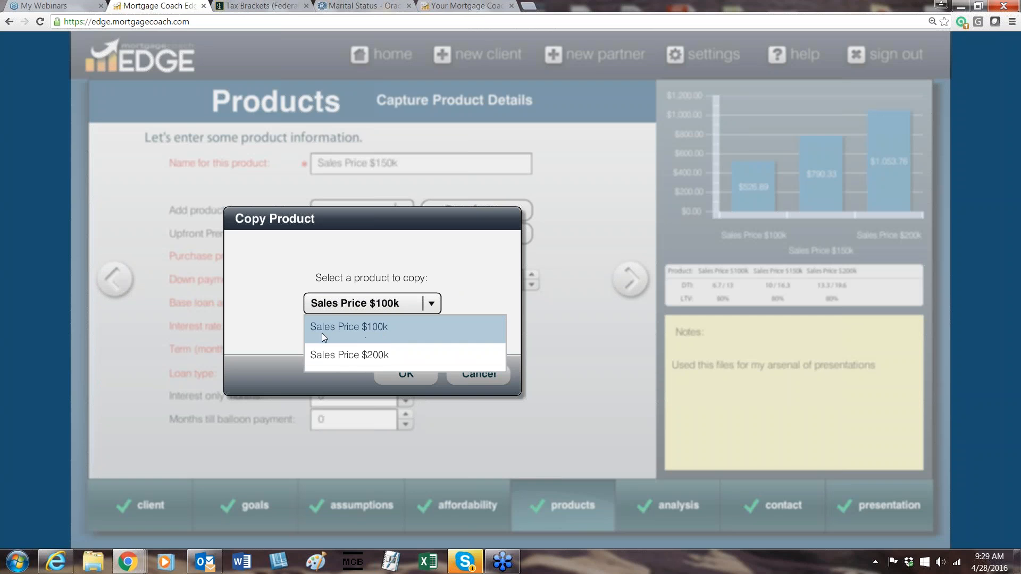
{"action": "left_click", "coordinate": [449, 270]}
{"action": "left_click", "coordinate": [466, 374]}
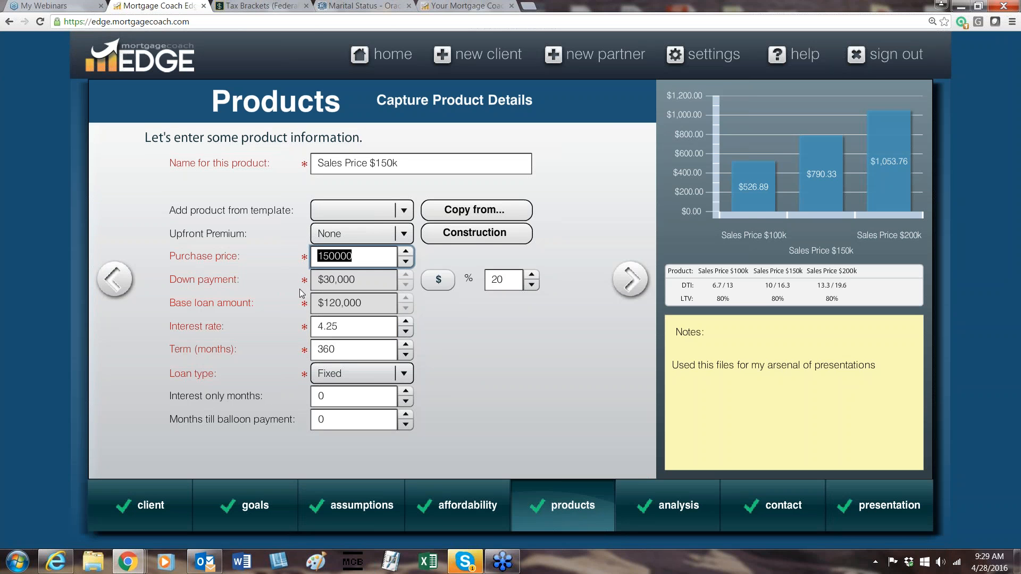
Check the Sales Price $150k interest rate, then go through its closing costs to its monthly costs.
{"action": "left_click", "coordinate": [347, 329]}
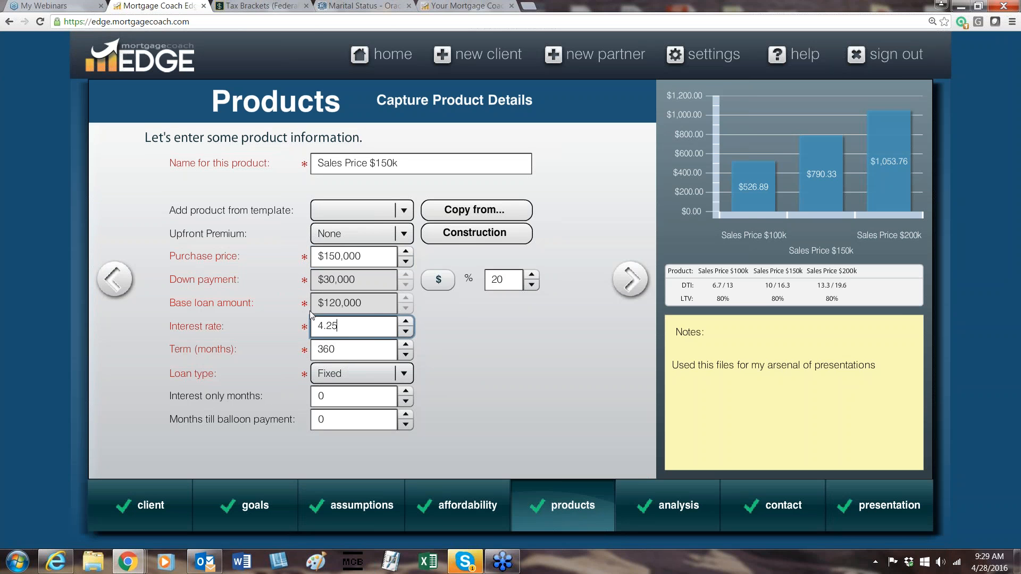
{"action": "left_click", "coordinate": [630, 280]}
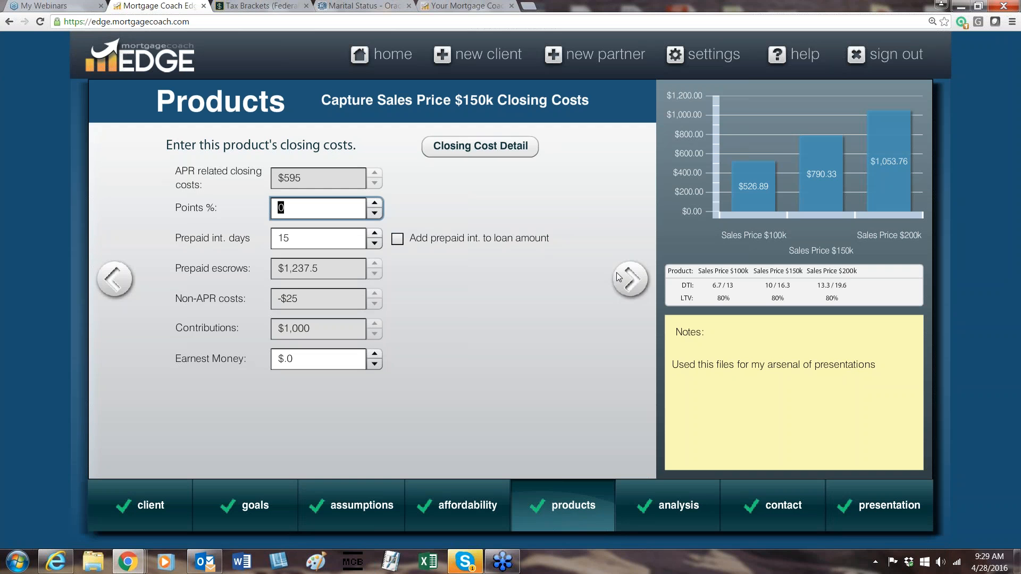
{"action": "left_click", "coordinate": [623, 294]}
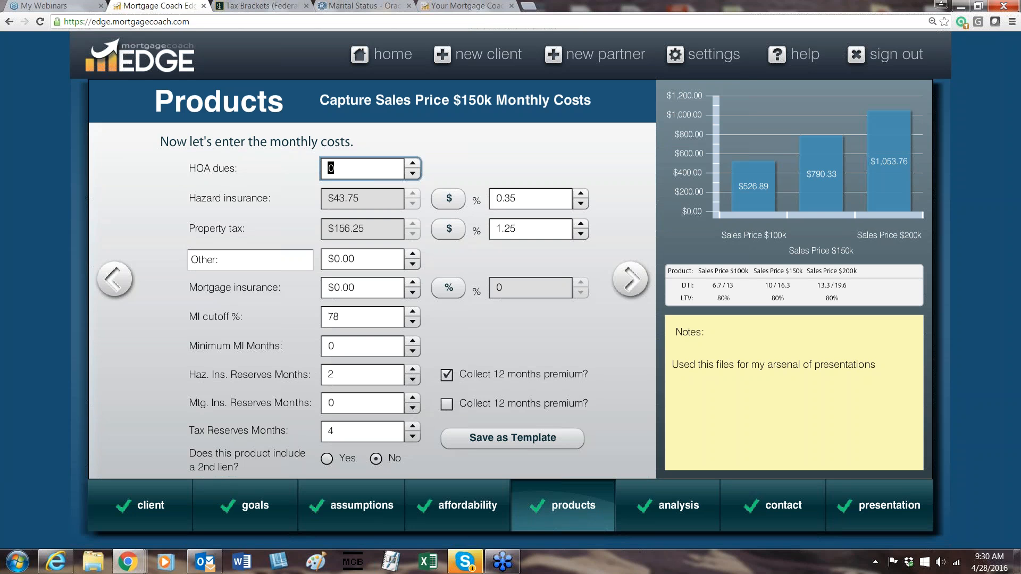
Go to the Sales Price $200k product and view the option to copy from another product, cancelling without copying.
{"action": "left_click", "coordinate": [639, 290]}
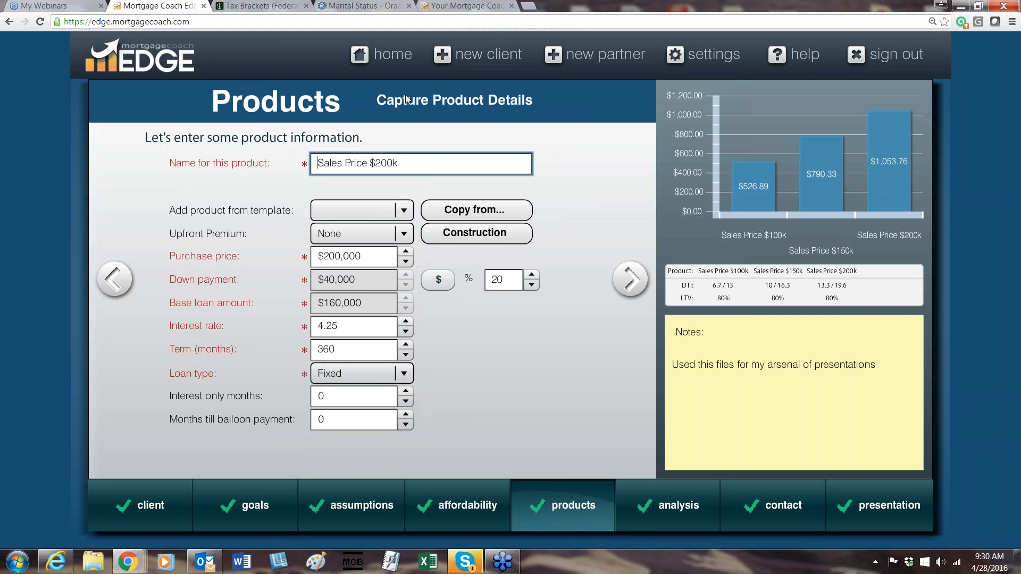
{"action": "left_click", "coordinate": [474, 212]}
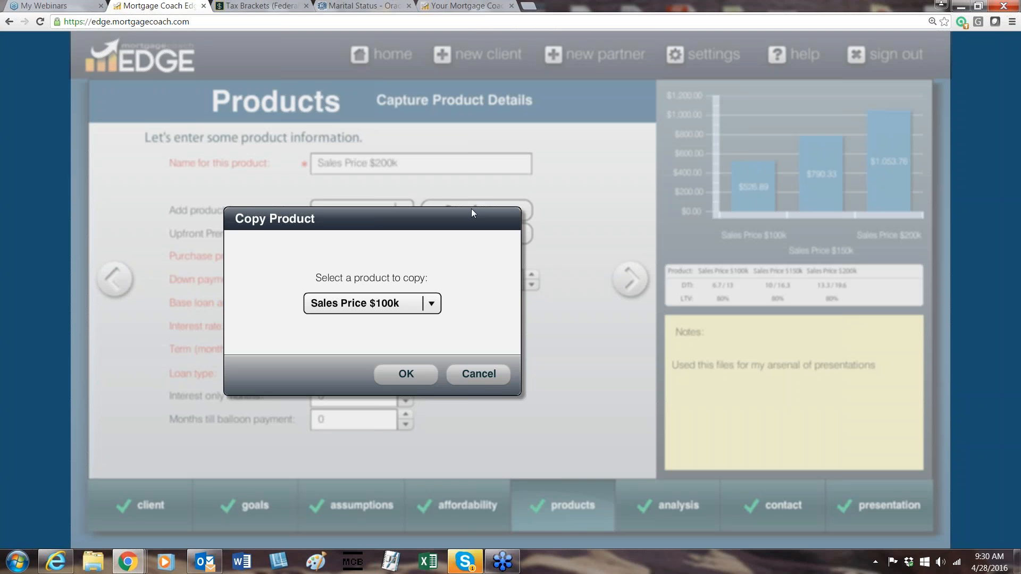
{"action": "left_click", "coordinate": [505, 383]}
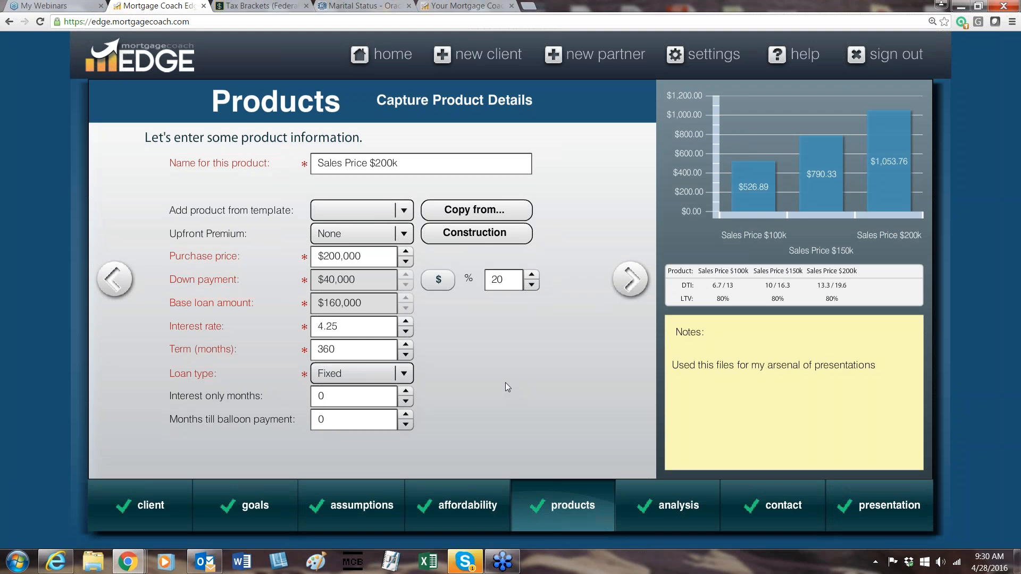
{"action": "left_click", "coordinate": [413, 164]}
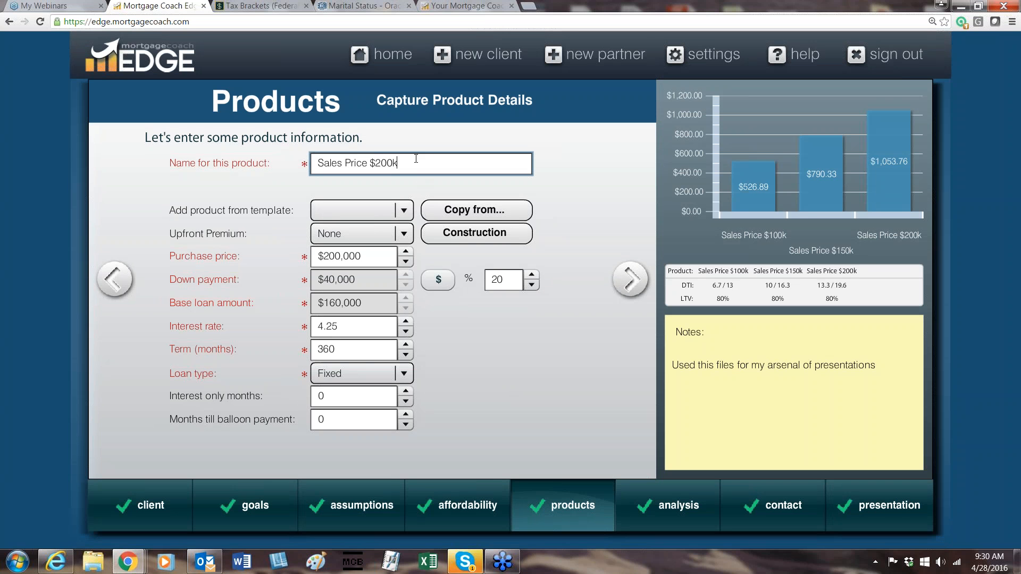
{"action": "left_click", "coordinate": [466, 211]}
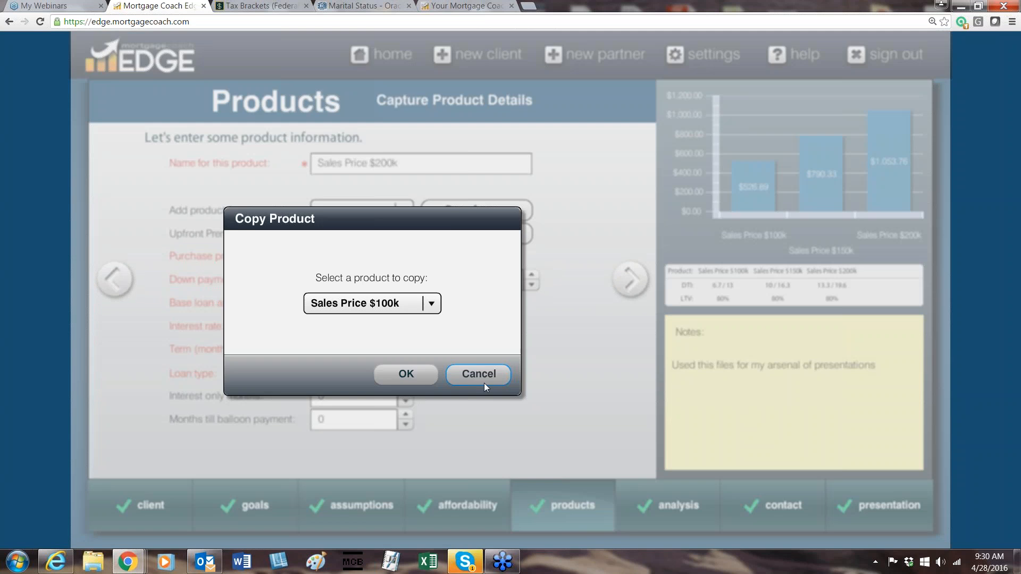
{"action": "left_click", "coordinate": [482, 377]}
Check the Sales Price $200k purchase price and term, then go through its closing costs to its monthly costs.
{"action": "left_click", "coordinate": [300, 257]}
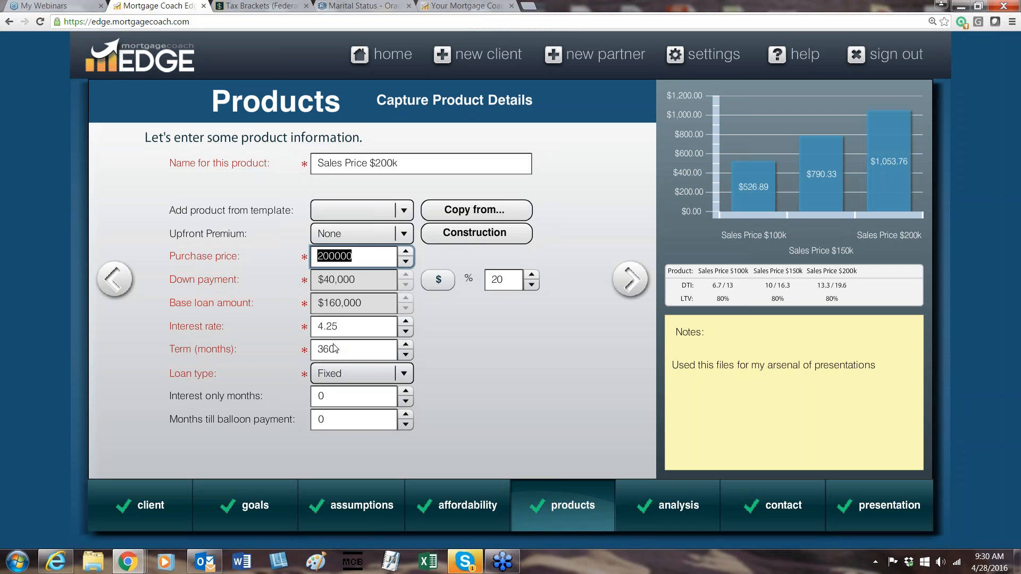
{"action": "left_click", "coordinate": [380, 344]}
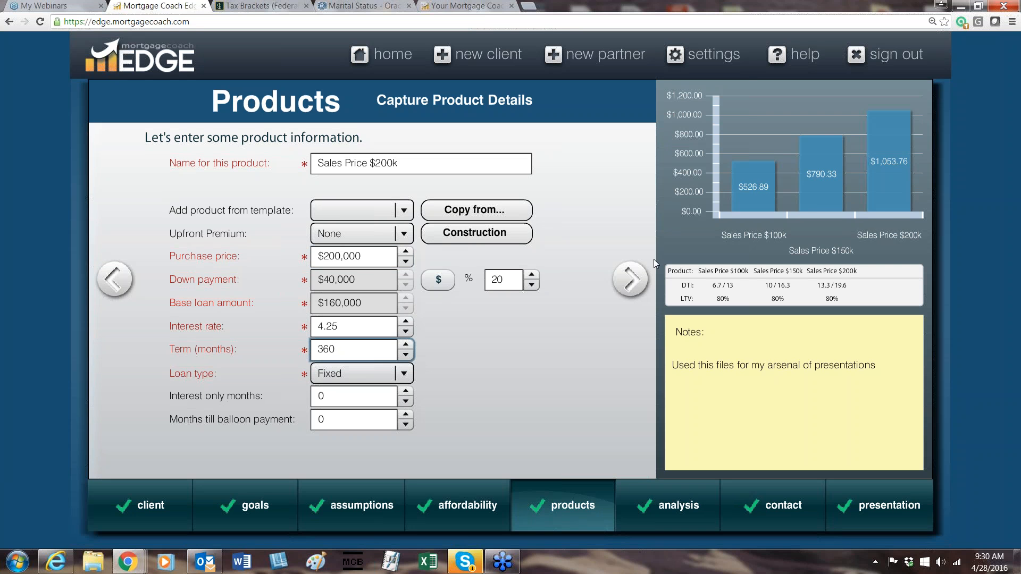
{"action": "left_click", "coordinate": [630, 279]}
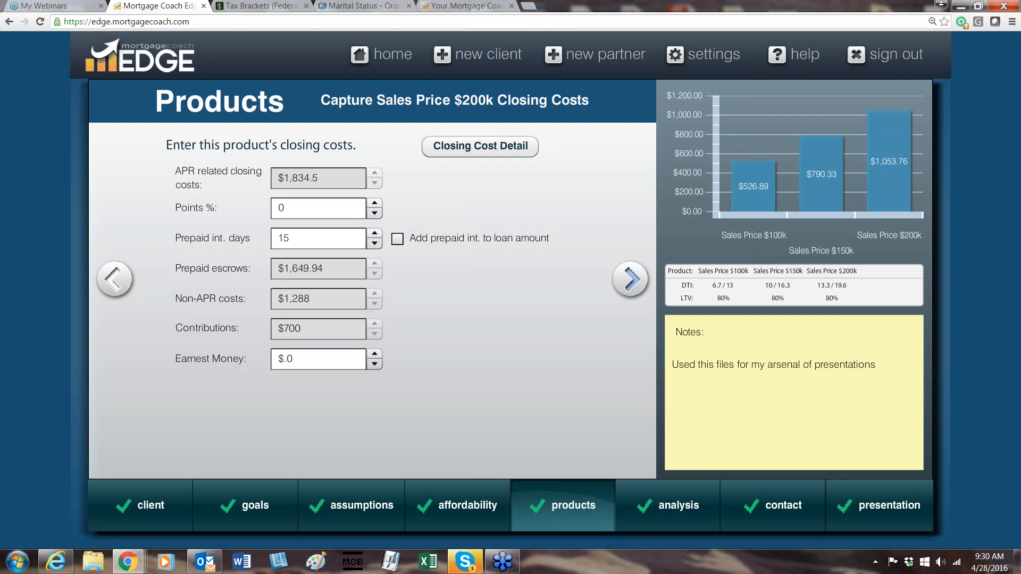
{"action": "left_click", "coordinate": [620, 282]}
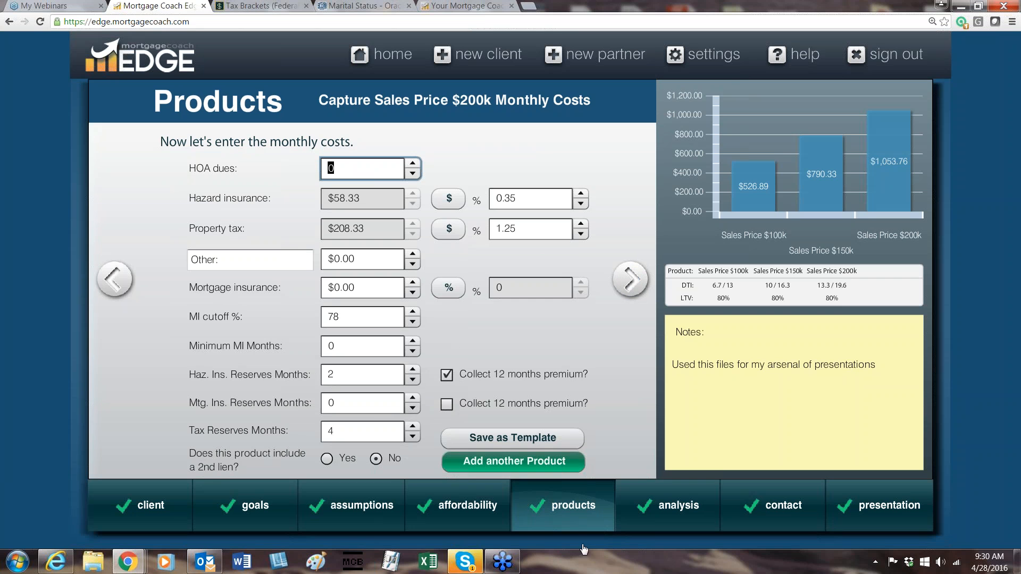
{"action": "mouse_move", "coordinate": [544, 531]}
Go to the Rent Analysis Summary and review the appreciation rate, short-term months and long-term years fields.
{"action": "left_click", "coordinate": [631, 280]}
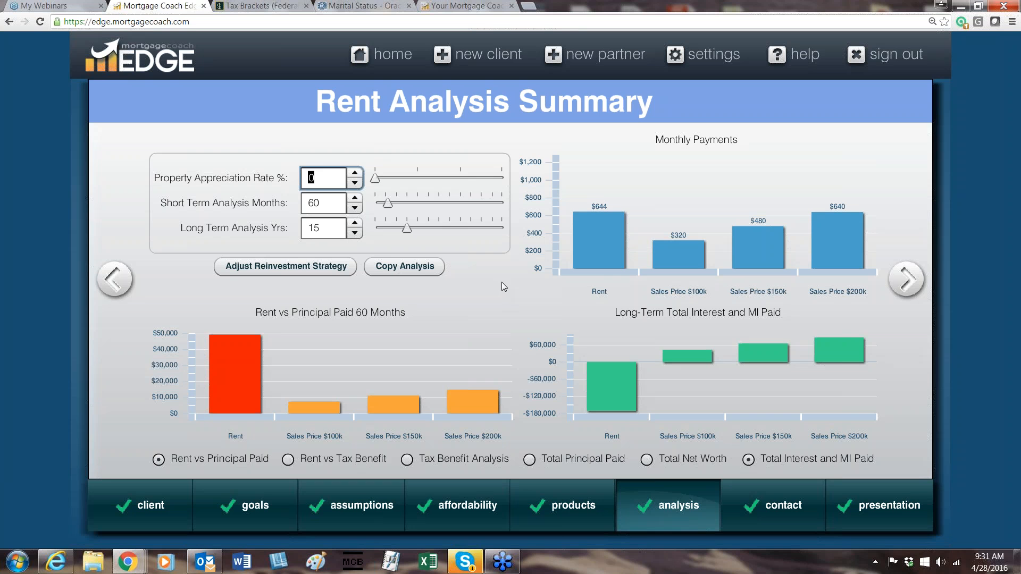
{"action": "key", "text": "Tab"}
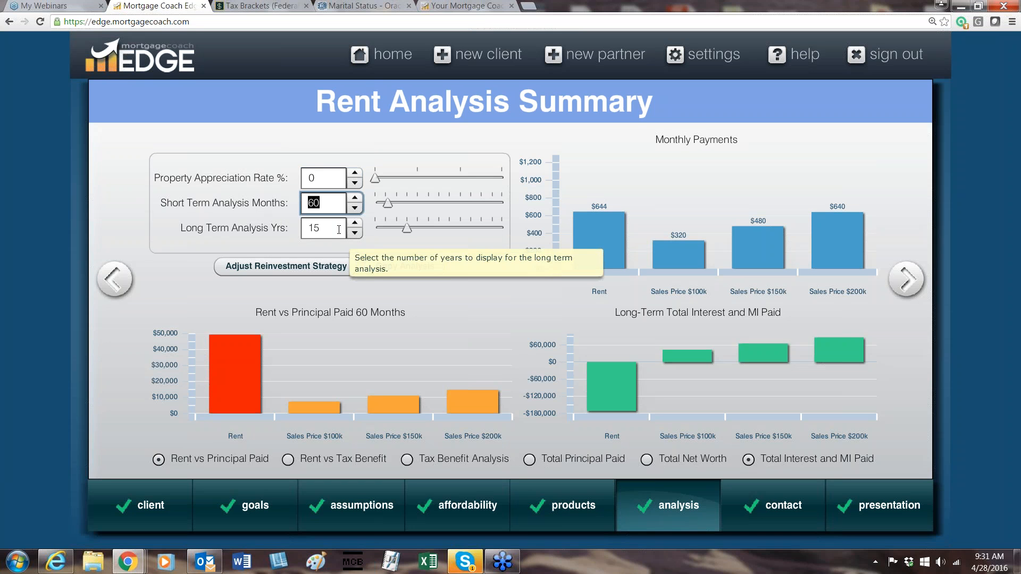
{"action": "key", "text": "Tab"}
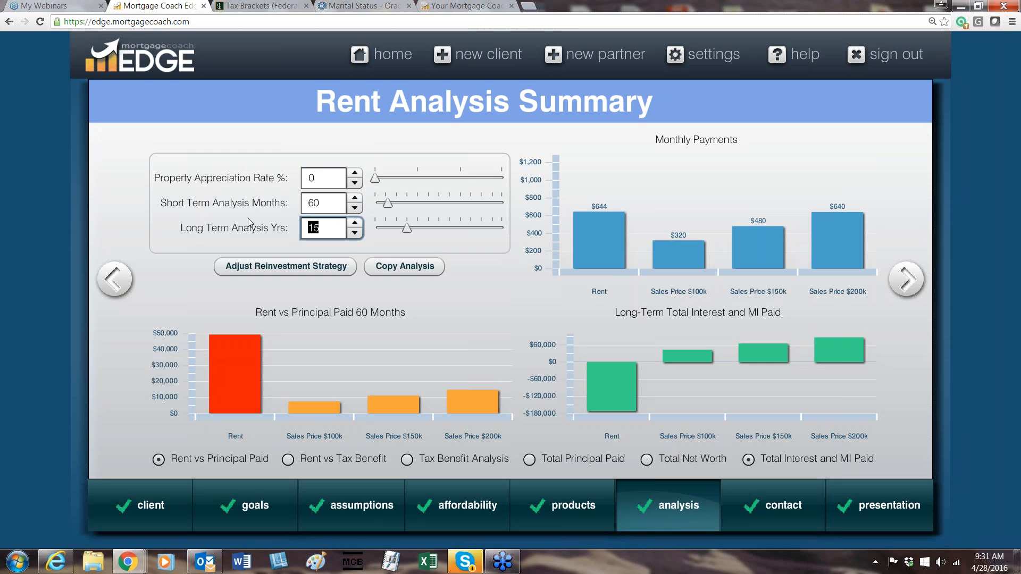
Open the reinvestment strategy, view the reduction payment schedule of Sales Price $100k, then cancel it and close the strategy.
{"action": "left_click", "coordinate": [266, 271]}
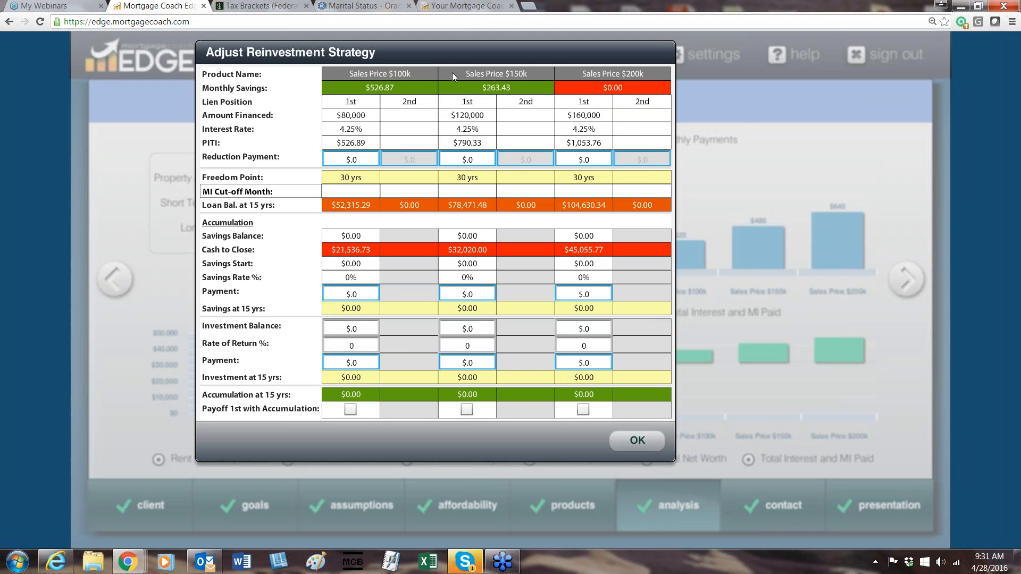
{"action": "left_click", "coordinate": [460, 157]}
{"action": "left_click", "coordinate": [337, 158]}
{"action": "double_click", "coordinate": [336, 158]}
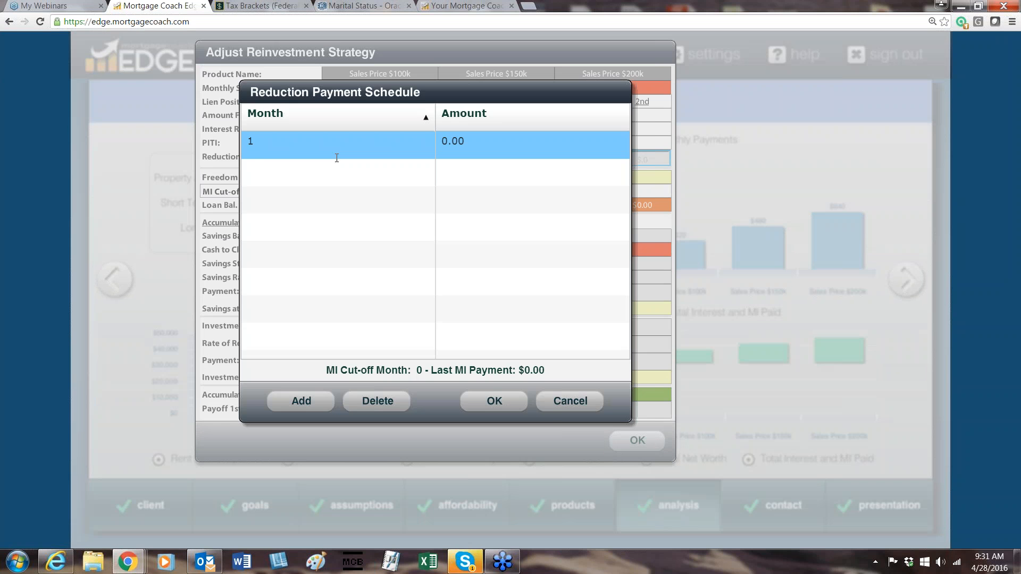
{"action": "left_click", "coordinate": [563, 405]}
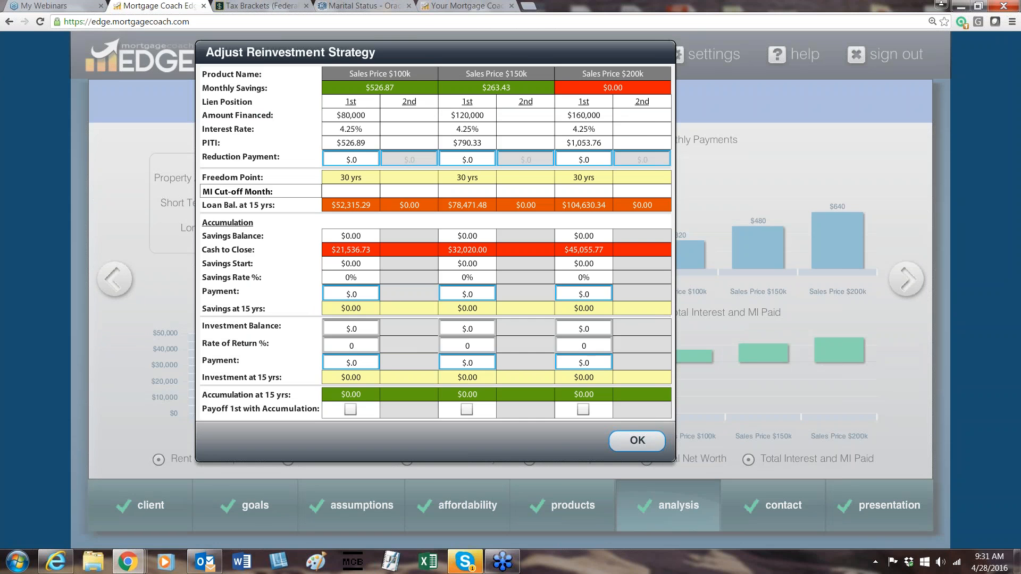
{"action": "left_click", "coordinate": [637, 440]}
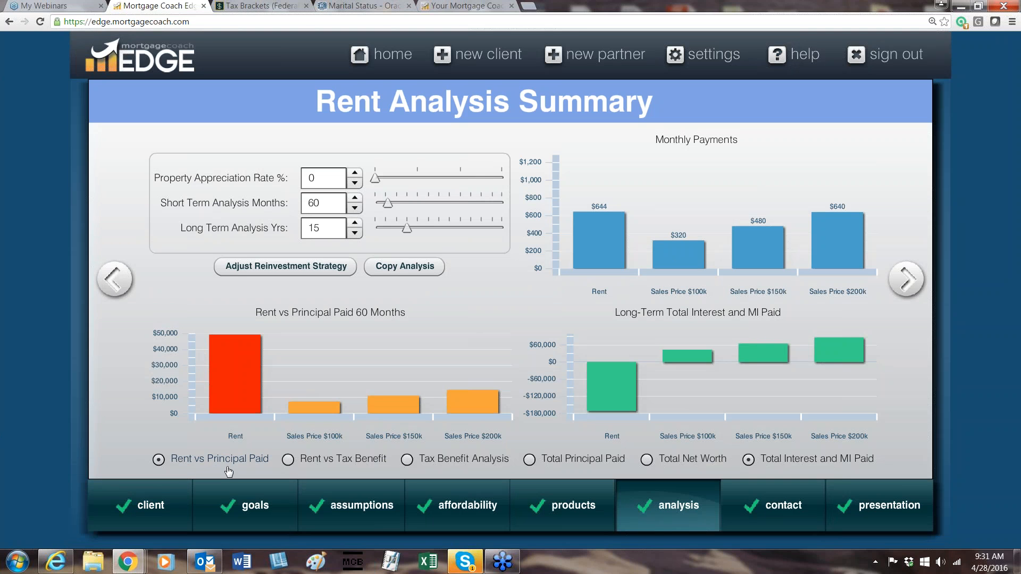
Show Rent vs Tax Benefit in the 60-month chart, inspect its bars, then change the chart to Tax Benefit Analysis.
{"action": "left_click", "coordinate": [286, 461]}
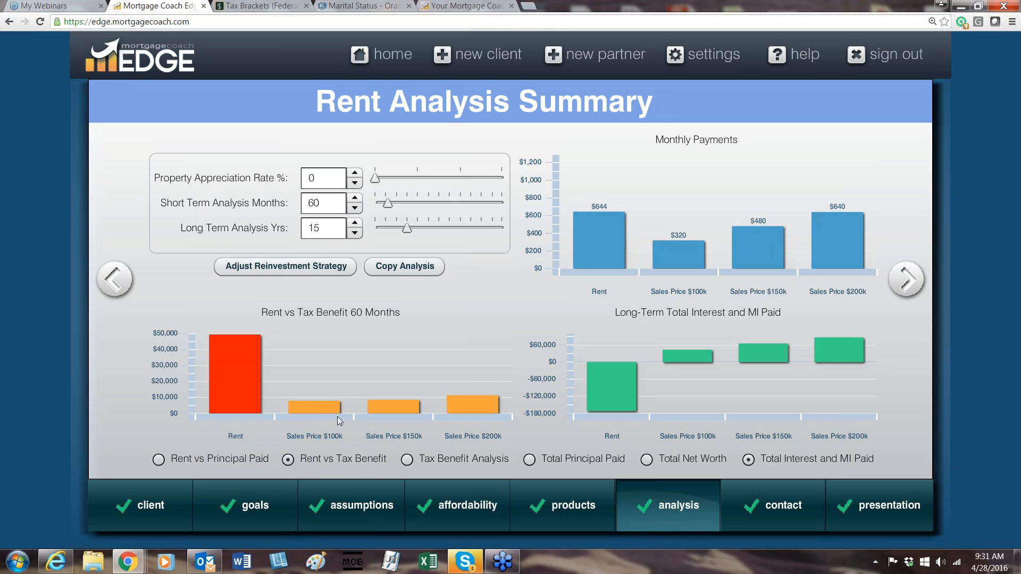
{"action": "mouse_move", "coordinate": [316, 404]}
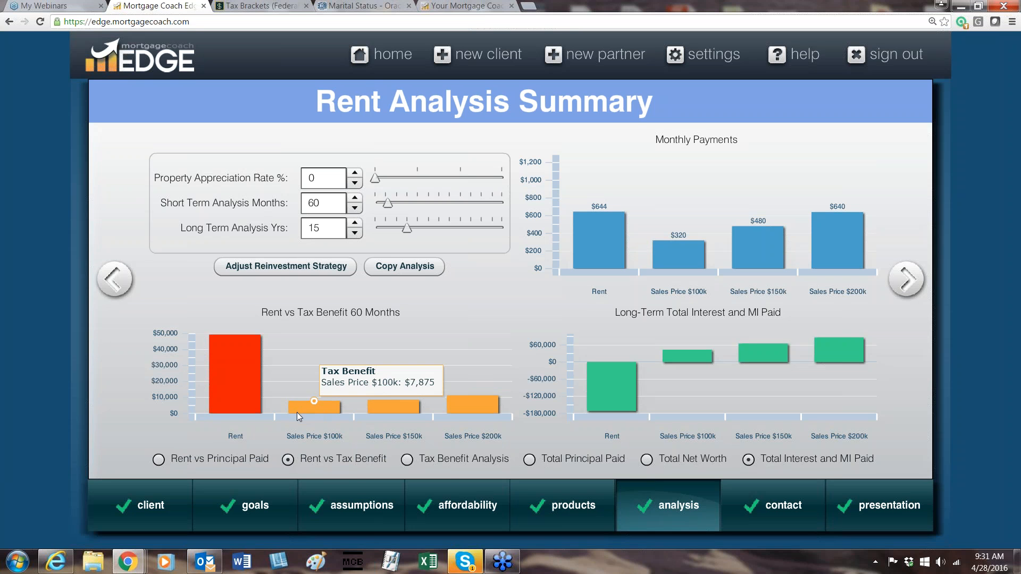
{"action": "mouse_move", "coordinate": [261, 402]}
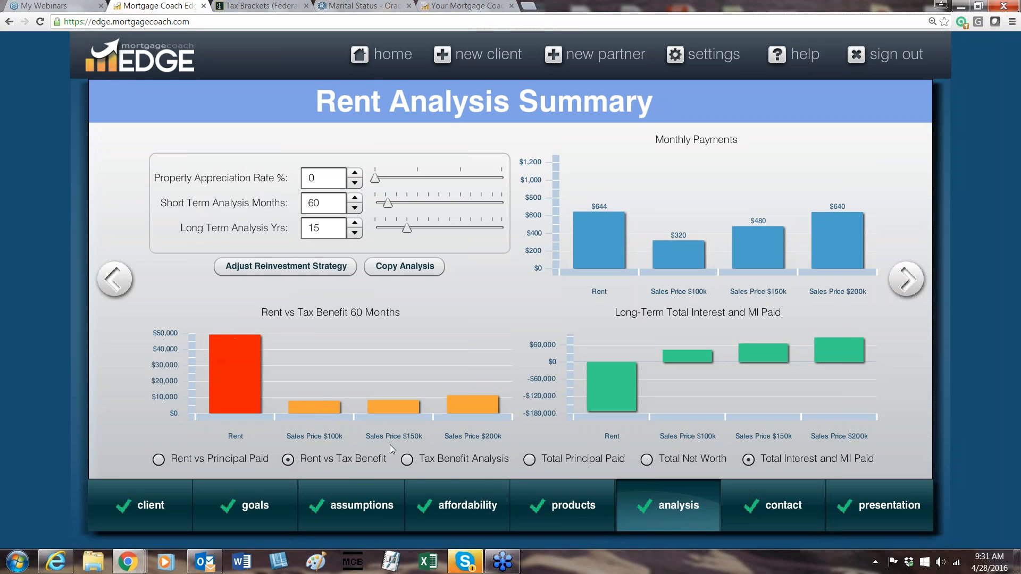
{"action": "mouse_move", "coordinate": [458, 505]}
{"action": "left_click", "coordinate": [407, 461]}
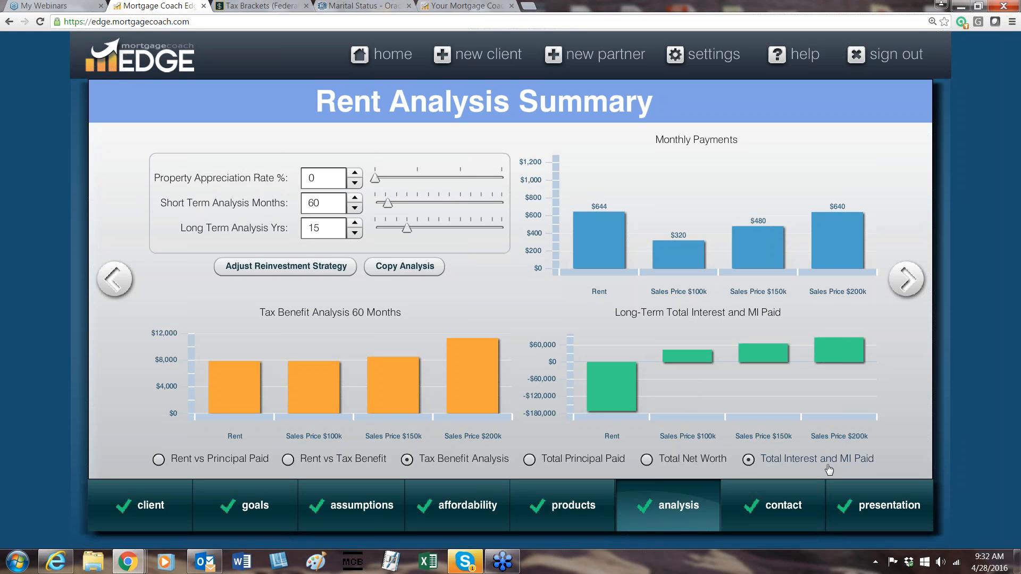
Show Total Net Worth in the long-term chart, then change it to Total Principal Paid and inspect the bars for each option.
{"action": "left_click", "coordinate": [647, 461]}
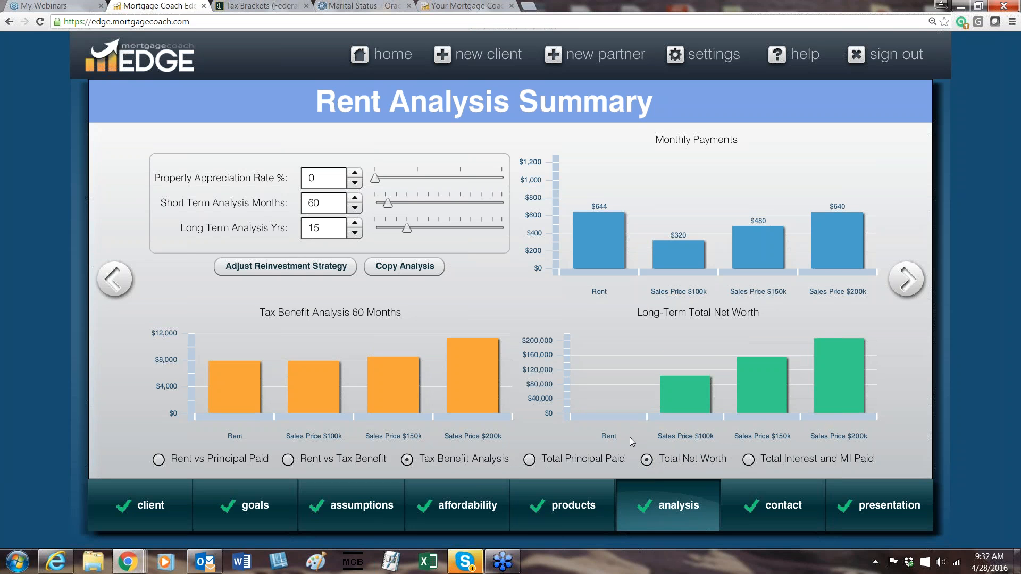
{"action": "mouse_move", "coordinate": [849, 378]}
{"action": "left_click", "coordinate": [529, 461]}
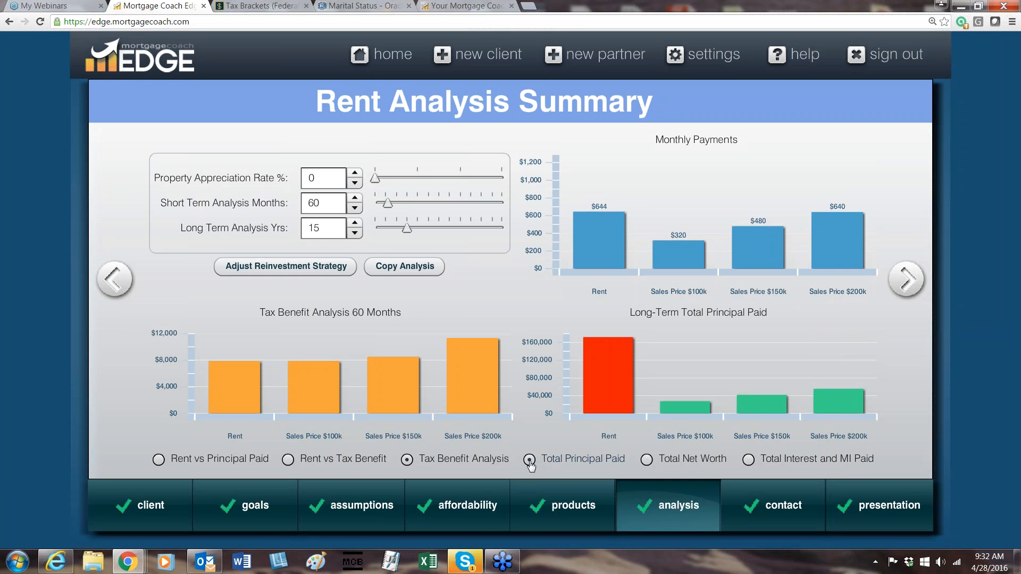
{"action": "mouse_move", "coordinate": [836, 405]}
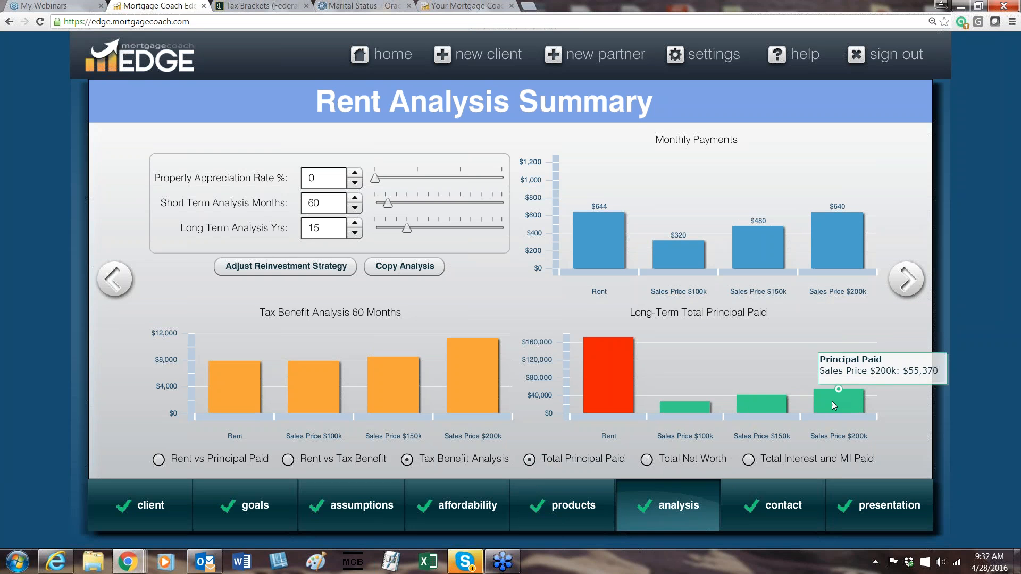
{"action": "mouse_move", "coordinate": [761, 414]}
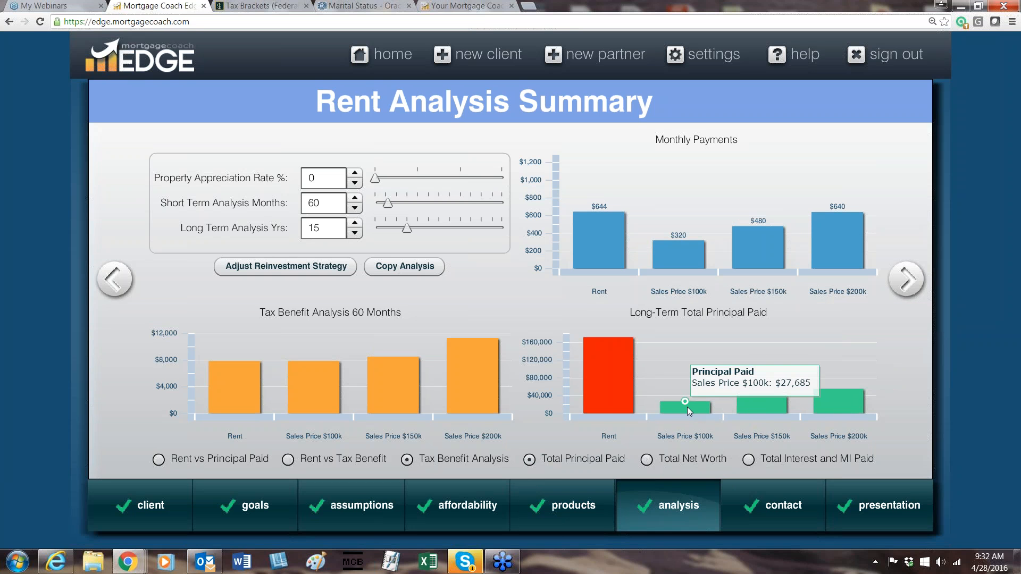
{"action": "mouse_move", "coordinate": [595, 369]}
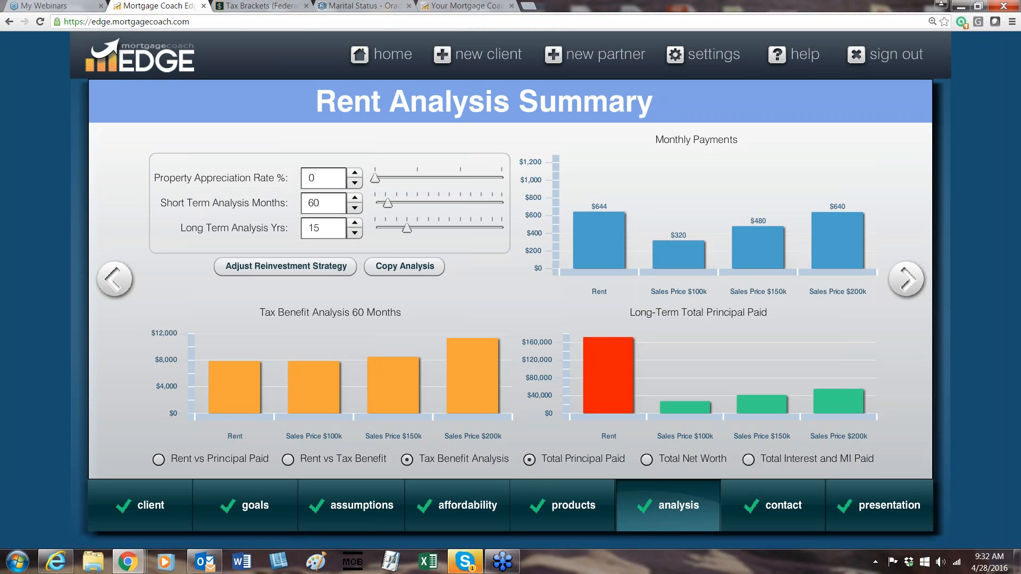
Go to the client's contact information and review the street address and city fields of the property address.
{"action": "left_click", "coordinate": [906, 297]}
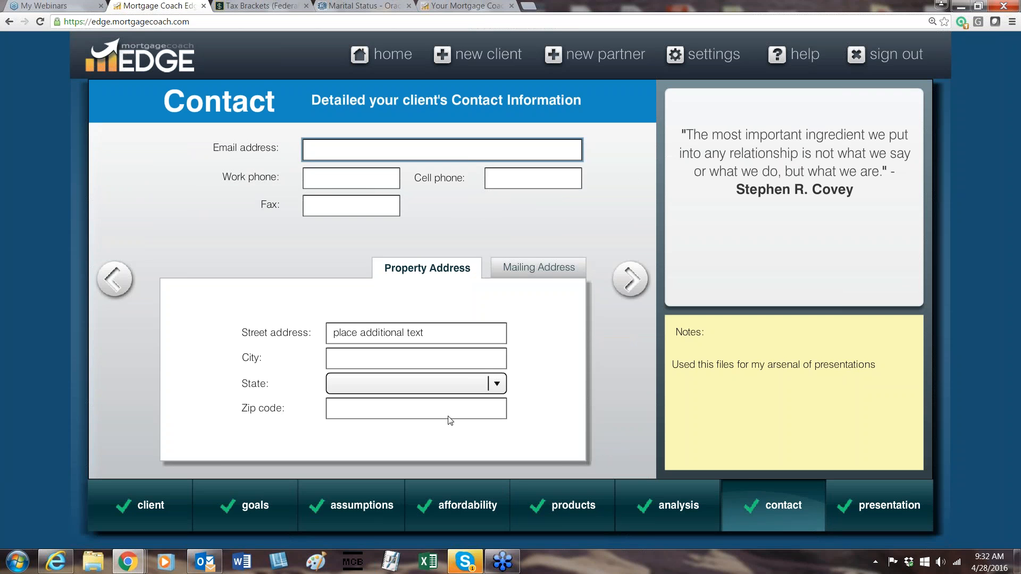
{"action": "left_click_drag", "start_coordinate": [444, 333], "coordinate": [258, 339]}
{"action": "left_click", "coordinate": [486, 333]}
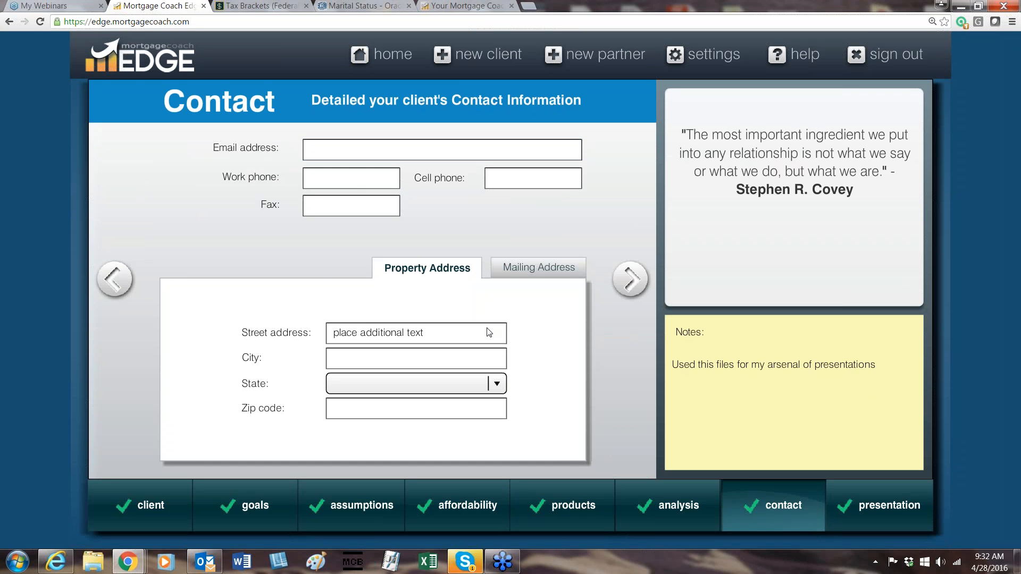
{"action": "left_click", "coordinate": [469, 354]}
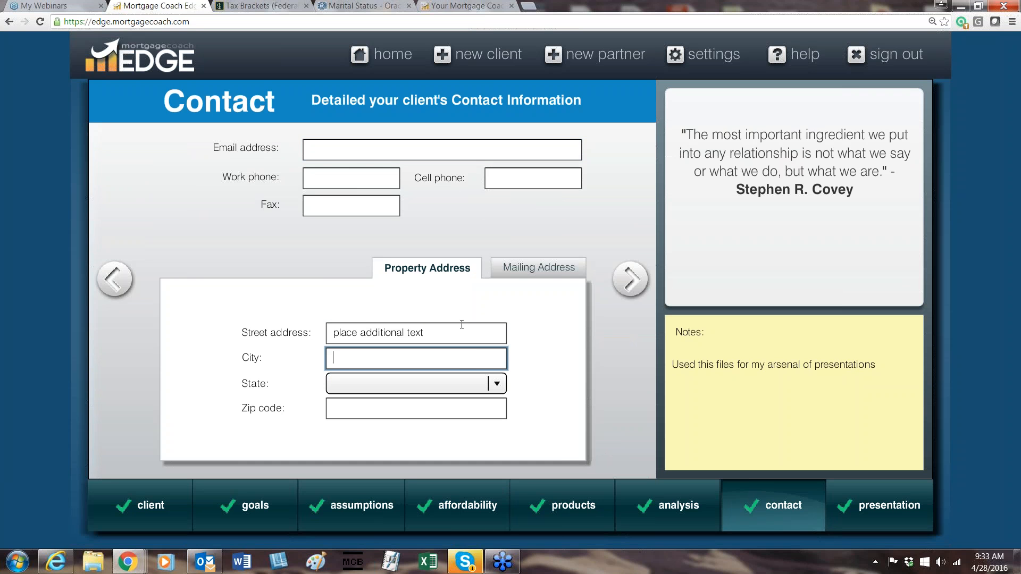
Check where the property street address text would appear in the existing Rent vs. Own report, then return to that contact field and highlight its text.
{"action": "left_click", "coordinate": [476, 327]}
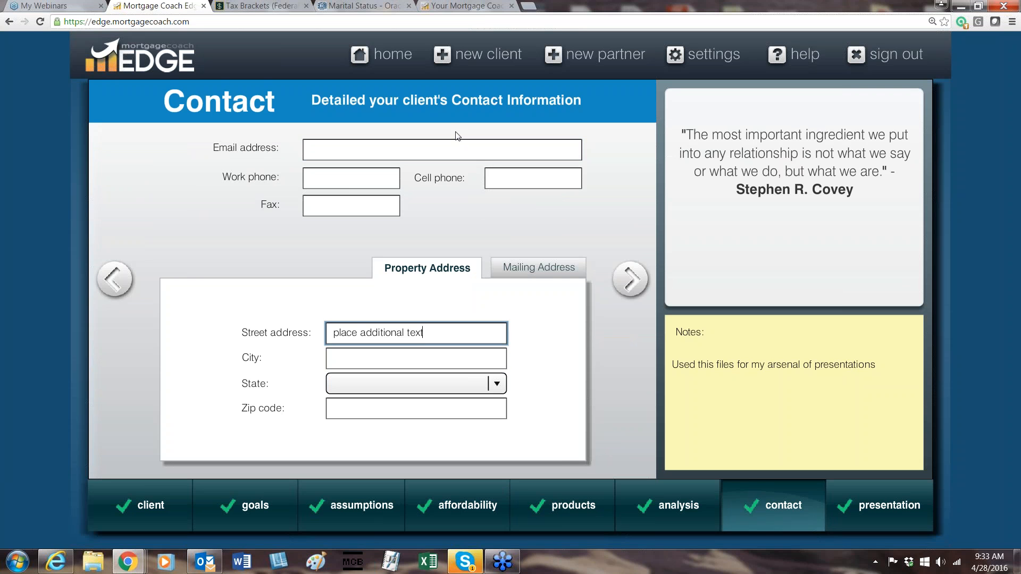
{"action": "left_click", "coordinate": [467, 5]}
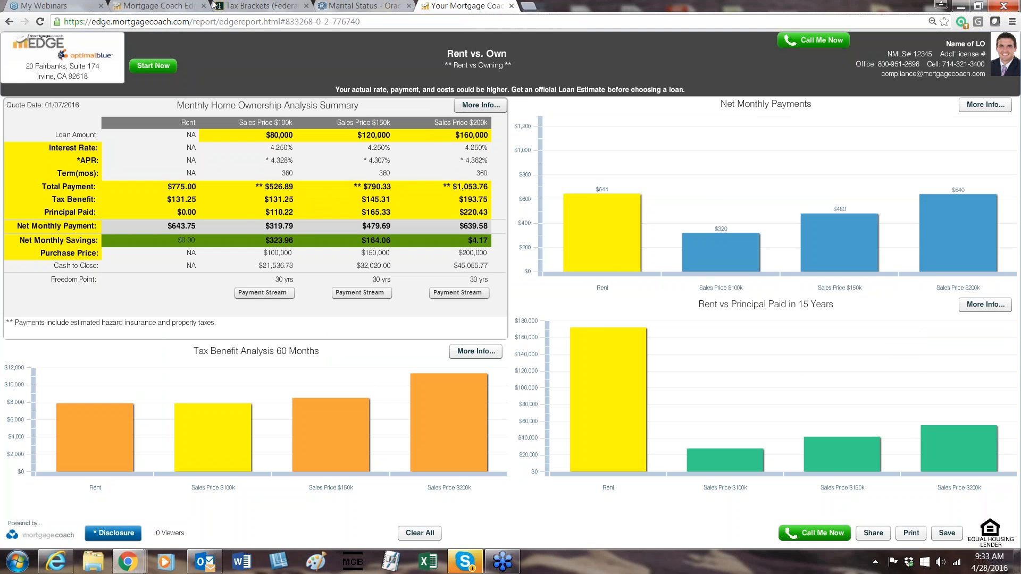
{"action": "left_click", "coordinate": [159, 5]}
{"action": "left_click_drag", "start_coordinate": [445, 333], "coordinate": [275, 332]}
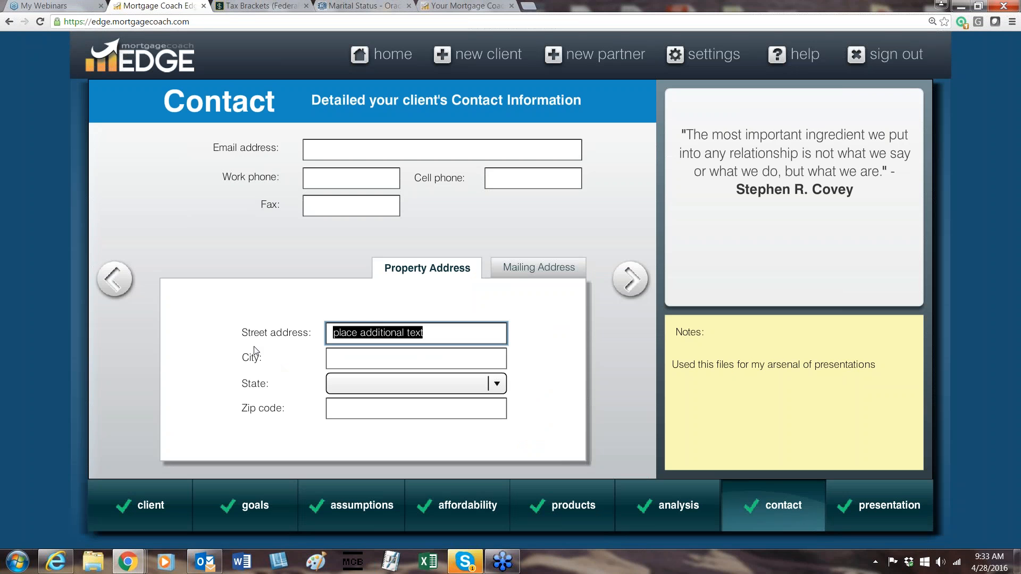
Proceed to the presentation selection, exclude Sales Price $200k from the Rent vs. Own products and review the payment notes text.
{"action": "left_click", "coordinate": [630, 280]}
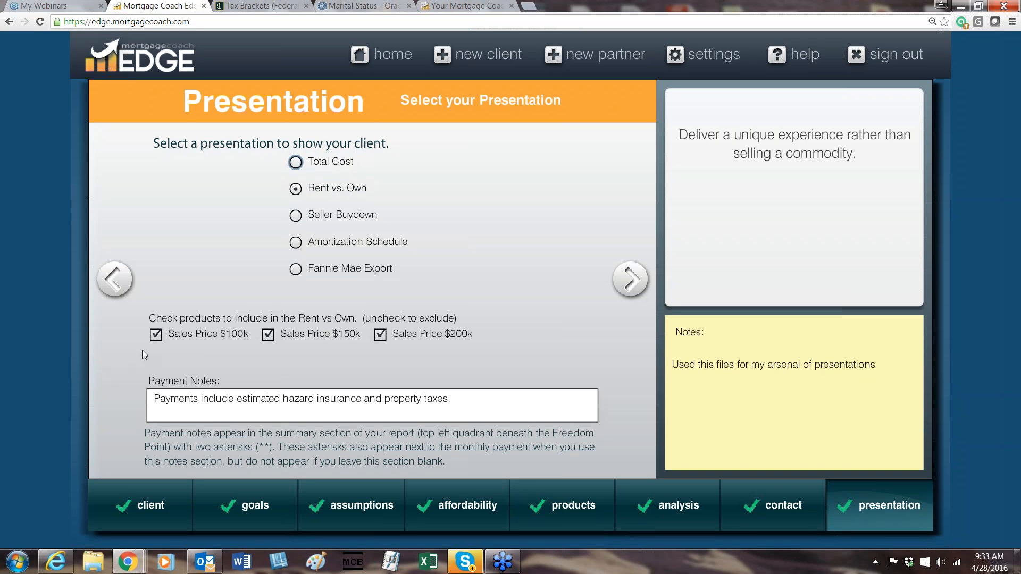
{"action": "left_click", "coordinate": [380, 334]}
{"action": "left_click_drag", "start_coordinate": [481, 403], "coordinate": [5, 403]}
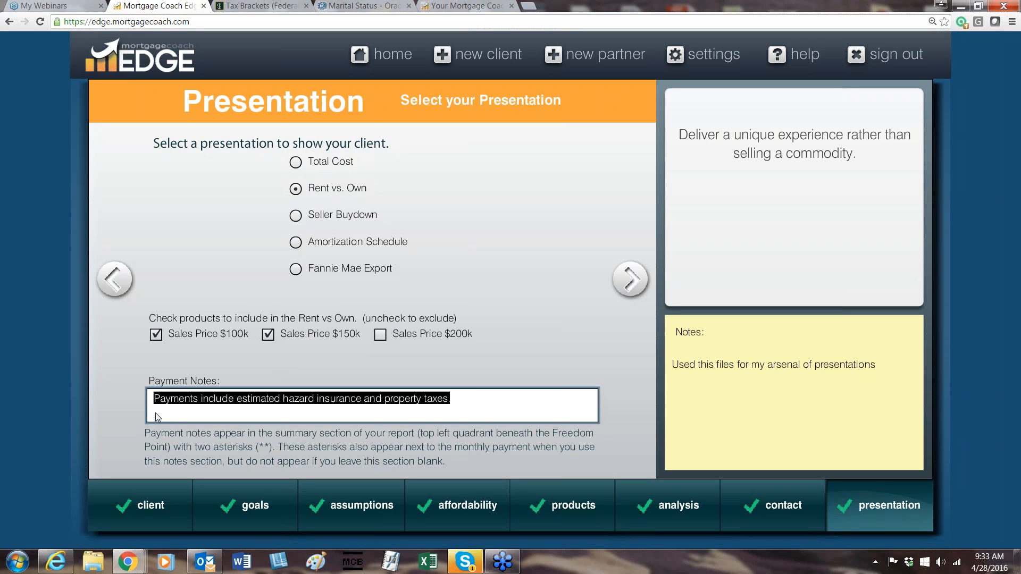
{"action": "left_click", "coordinate": [169, 410]}
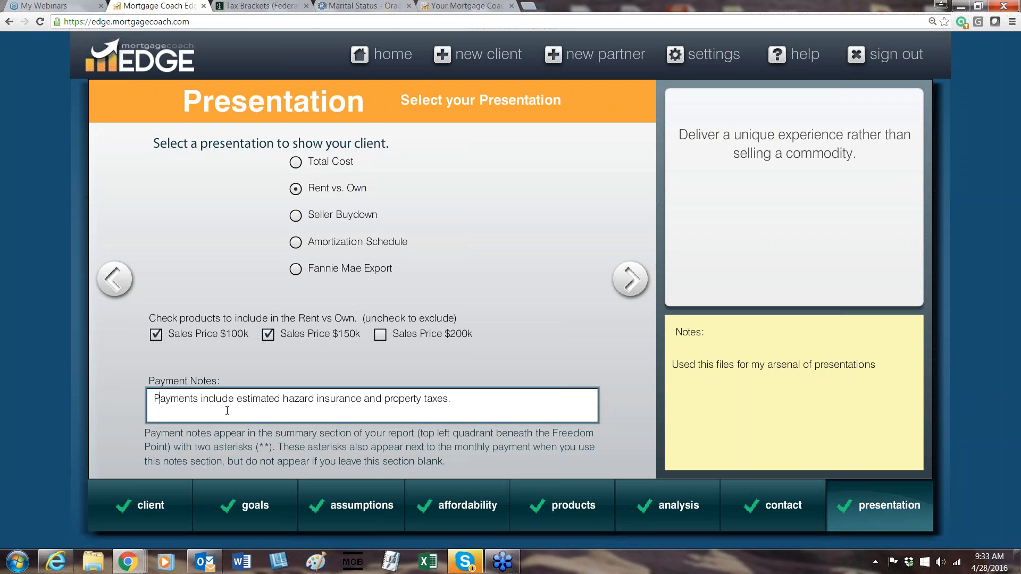
{"action": "left_click", "coordinate": [473, 403]}
{"action": "type", "text": "Please"}
{"action": "key", "text": "BackSpace"}
{"action": "key", "text": "BackSpace"}
{"action": "key", "text": "BackSpace"}
{"action": "key", "text": "BackSpace"}
{"action": "key", "text": "BackSpace"}
{"action": "key", "text": "BackSpace"}
Proceed through the Rent vs Own summary setup to the report delivery options and set the quote date to 04/28/2016.
{"action": "left_click", "coordinate": [638, 286]}
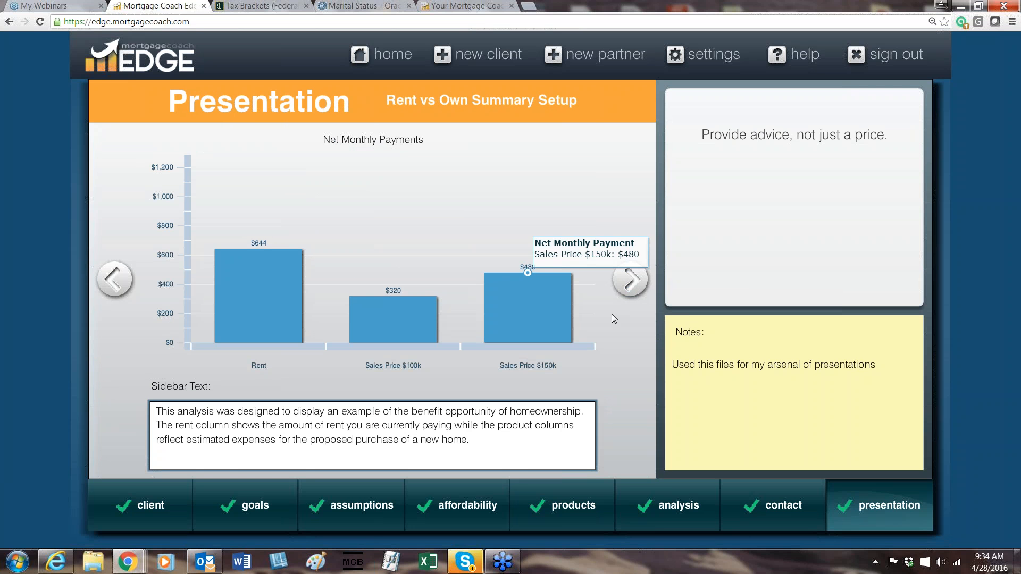
{"action": "mouse_move", "coordinate": [891, 494]}
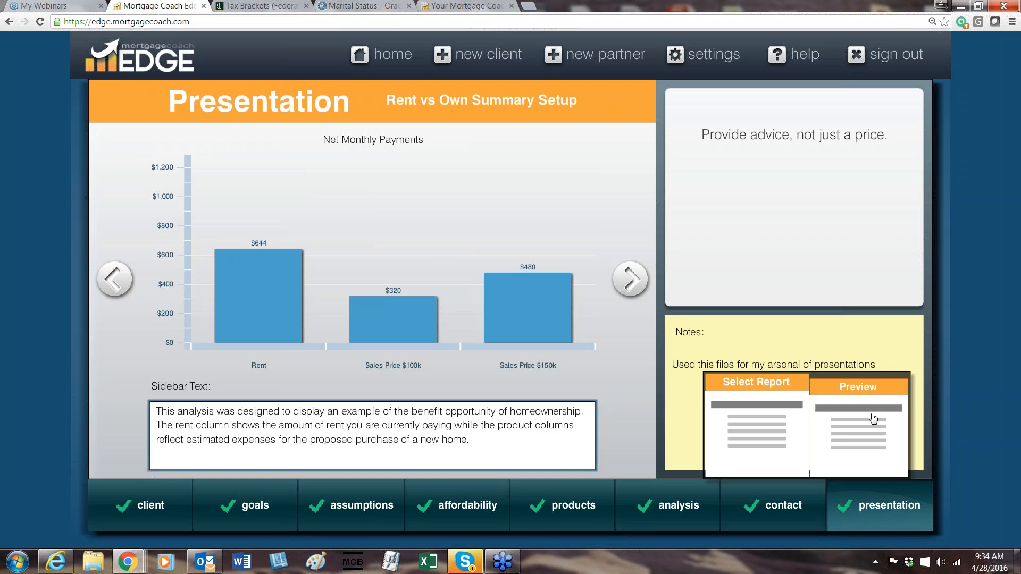
{"action": "left_click", "coordinate": [873, 419]}
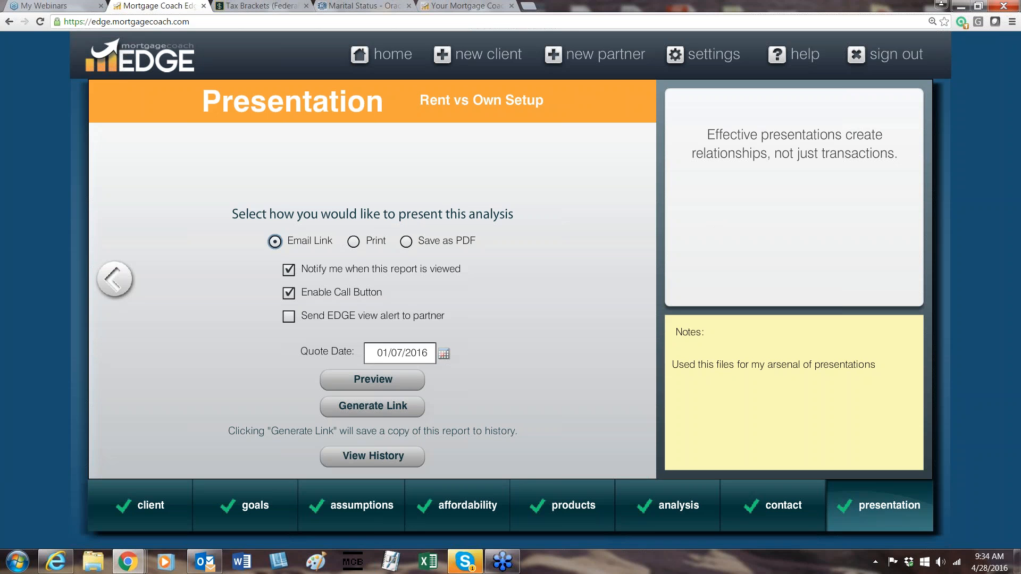
{"action": "left_click", "coordinate": [443, 354]}
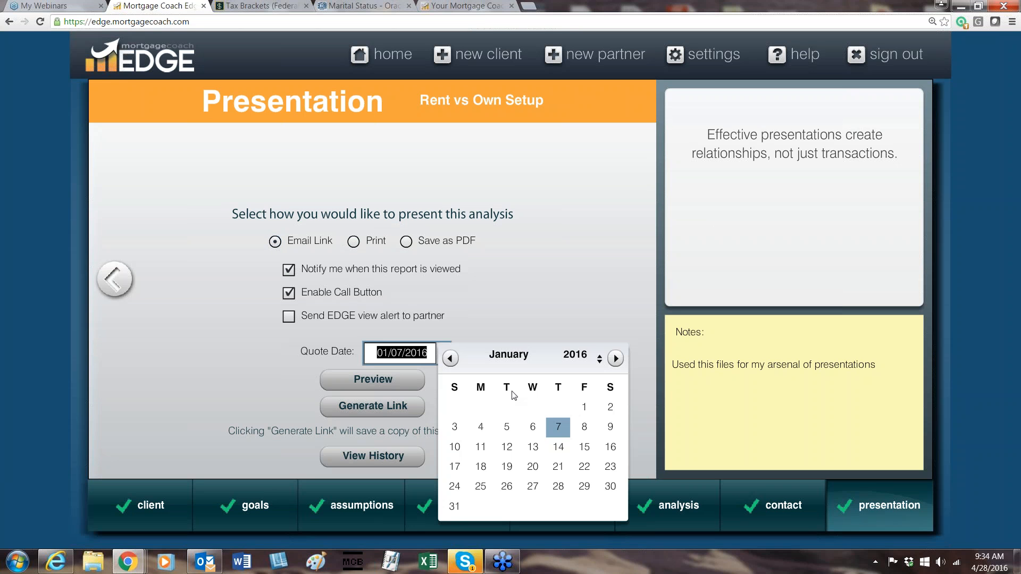
{"action": "double_click", "coordinate": [616, 359]}
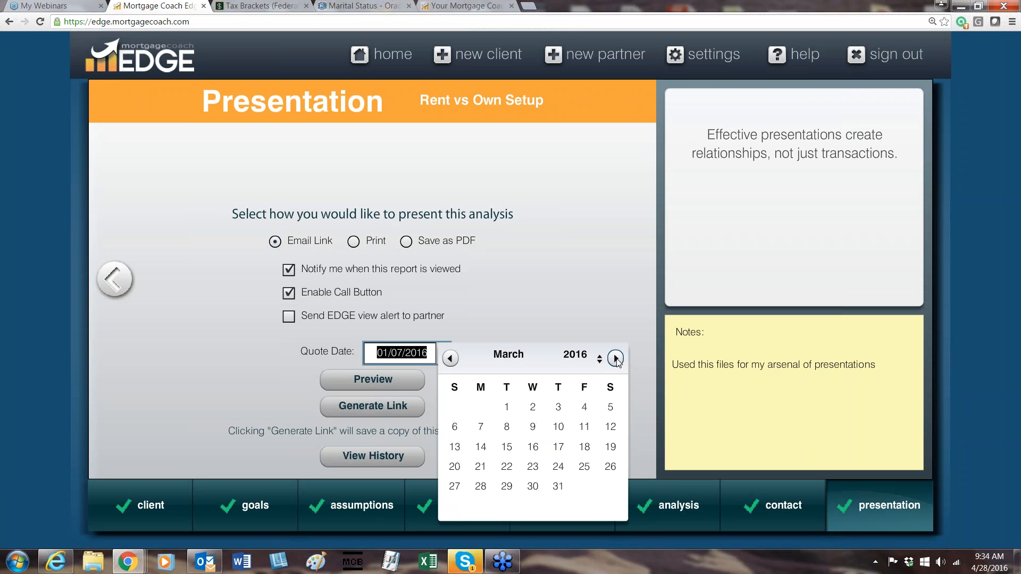
{"action": "left_click", "coordinate": [616, 358]}
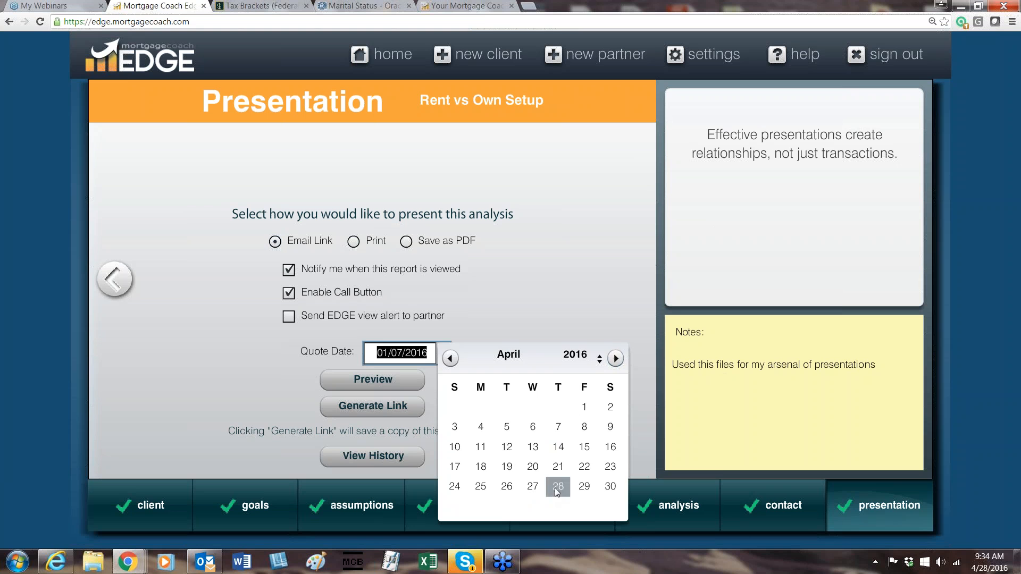
{"action": "left_click", "coordinate": [554, 487]}
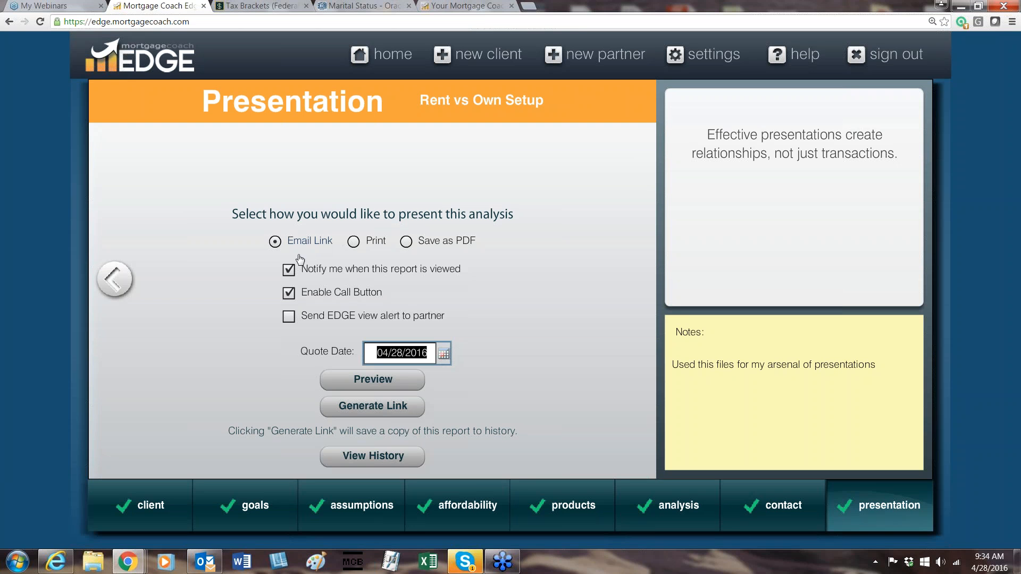
Preview the Rent vs. Own report and inspect the 60-month tax benefit of each option, including the Sales Price $100k summary cell.
{"action": "left_click", "coordinate": [371, 379]}
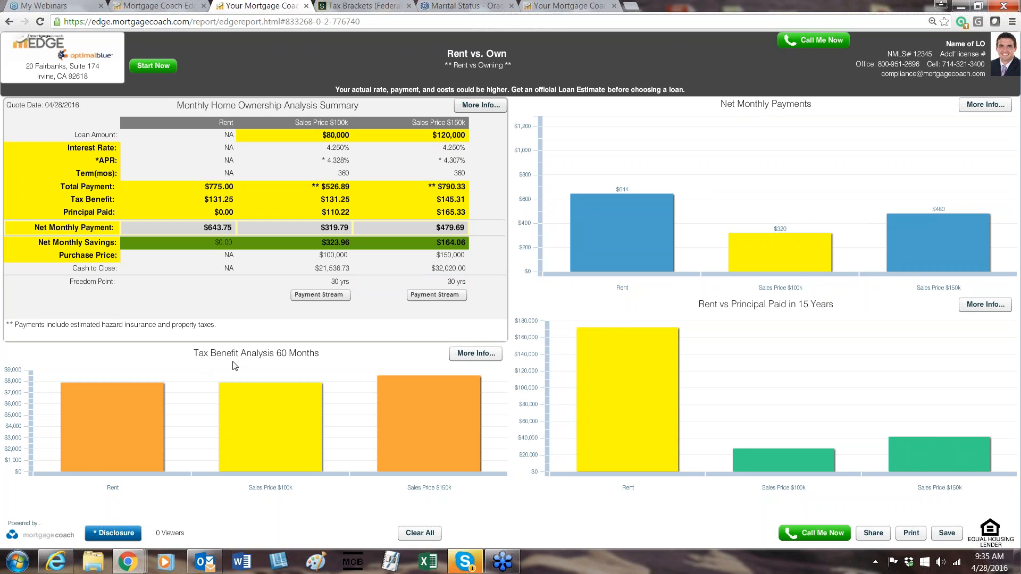
{"action": "mouse_move", "coordinate": [132, 405]}
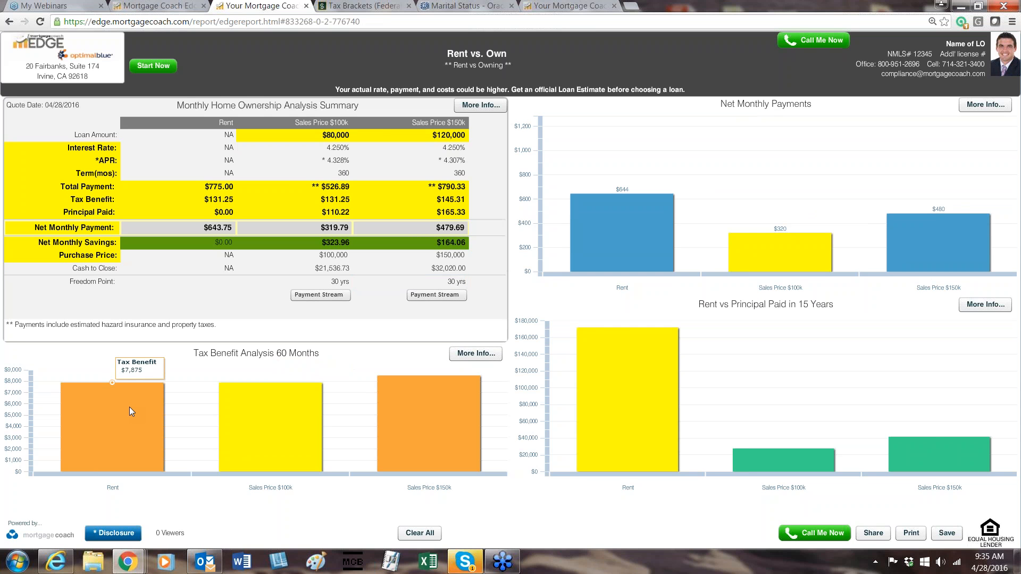
{"action": "mouse_move", "coordinate": [302, 427]}
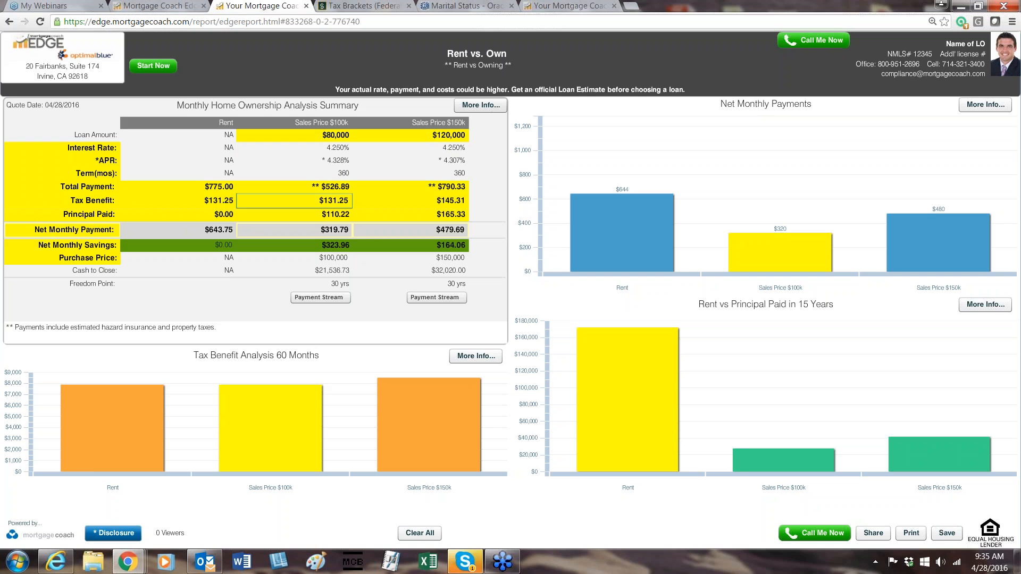
{"action": "mouse_move", "coordinate": [295, 201]}
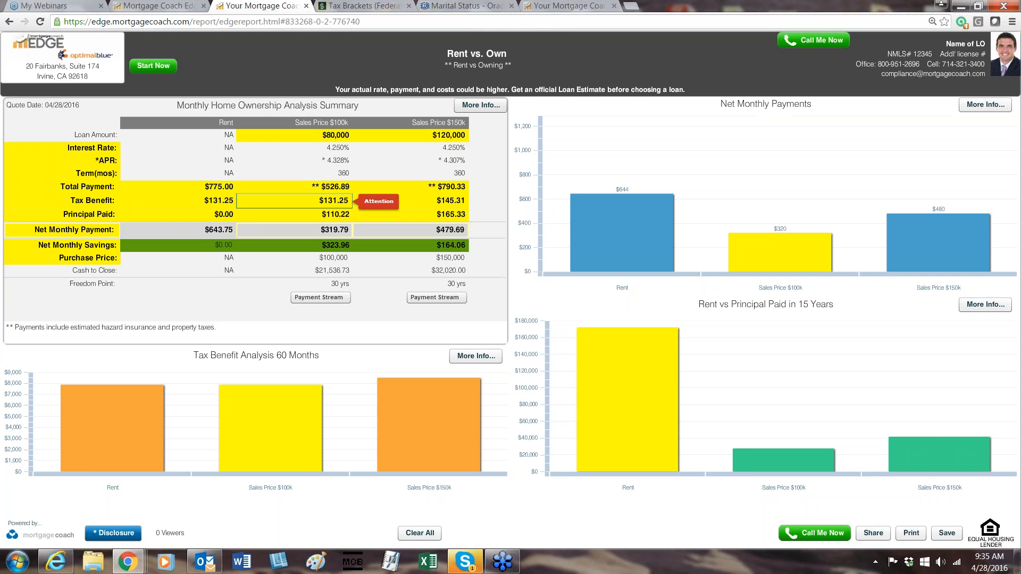
{"action": "mouse_move", "coordinate": [435, 435]}
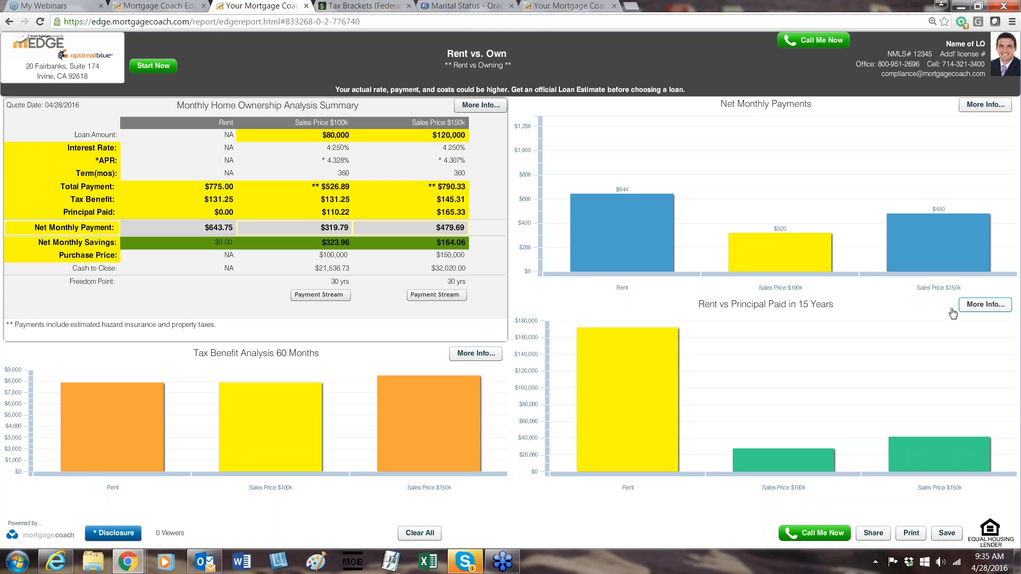
Inspect each bar of the 15-year rent versus principal paid chart, then view and close its detailed 15 Year Analysis.
{"action": "mouse_move", "coordinate": [655, 409]}
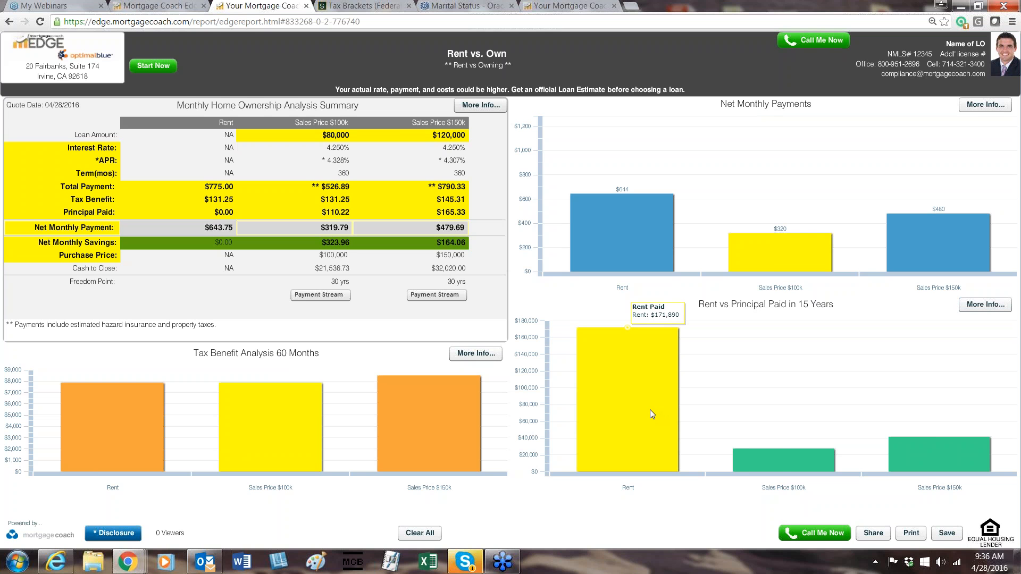
{"action": "mouse_move", "coordinate": [779, 465]}
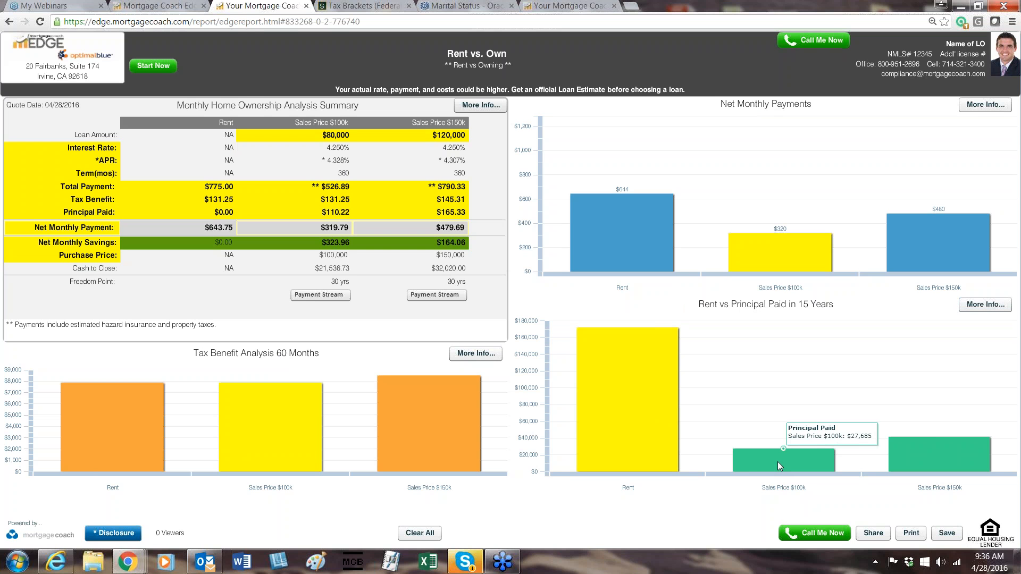
{"action": "mouse_move", "coordinate": [936, 457]}
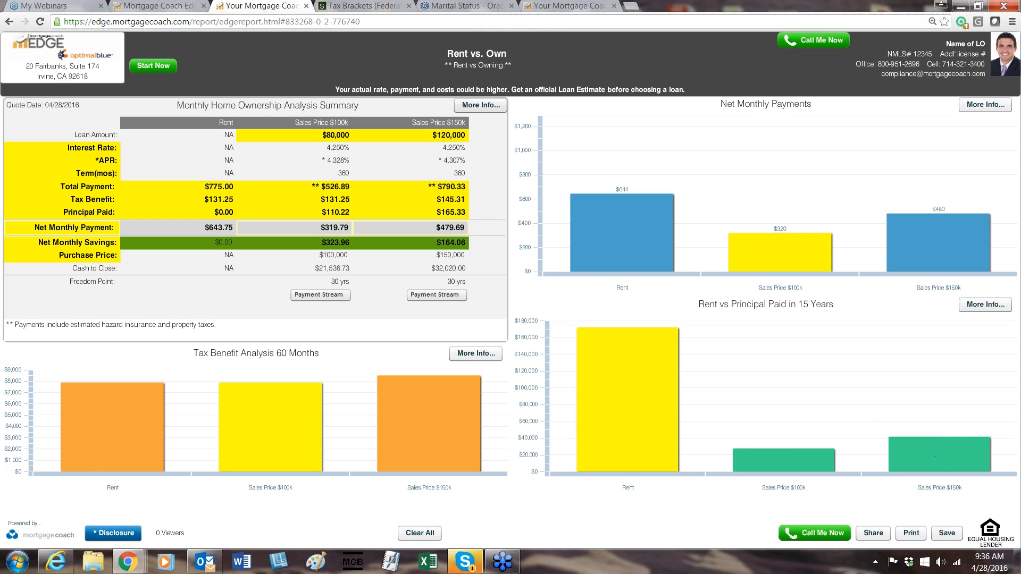
{"action": "left_click", "coordinate": [985, 305]}
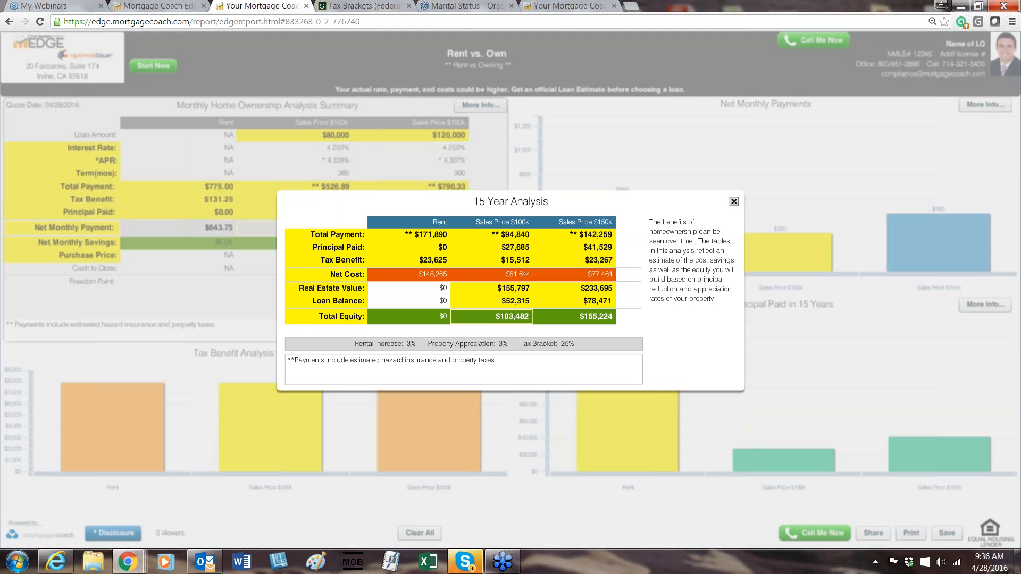
{"action": "left_click", "coordinate": [734, 202]}
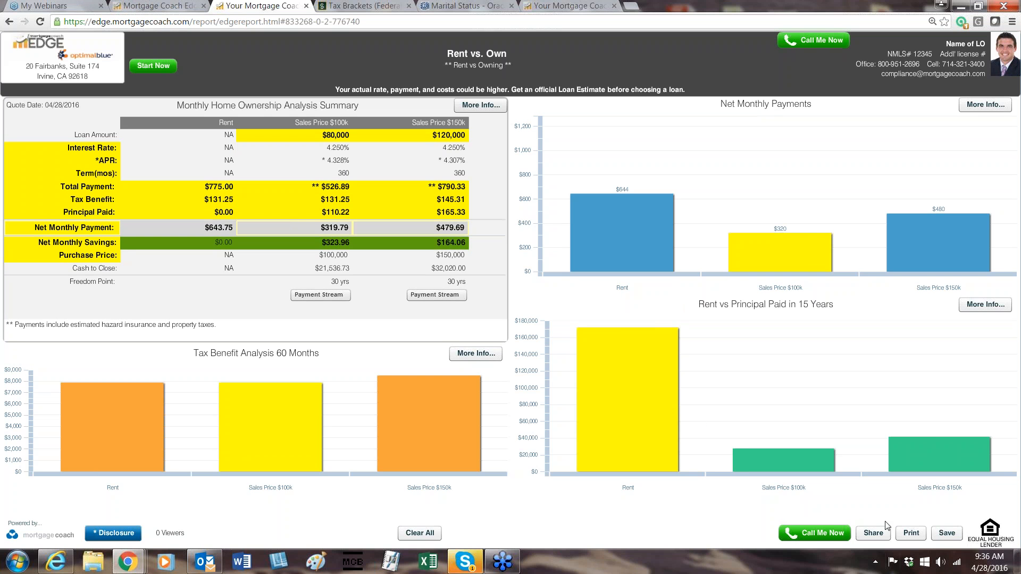
Open the report's sharing options, copy the presentation link and close the link dialog.
{"action": "left_click", "coordinate": [874, 532]}
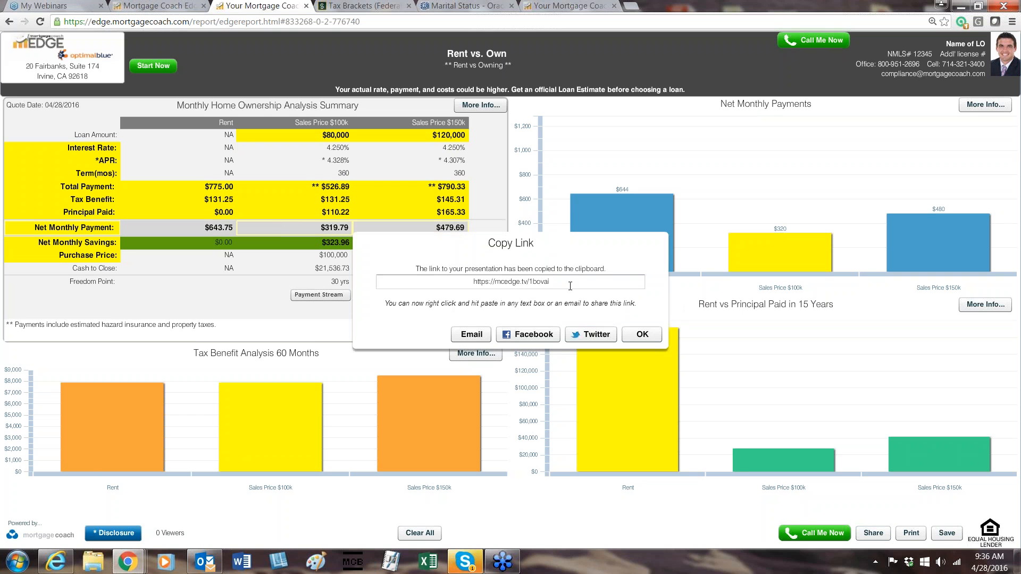
{"action": "left_click_drag", "start_coordinate": [550, 281], "coordinate": [472, 282]}
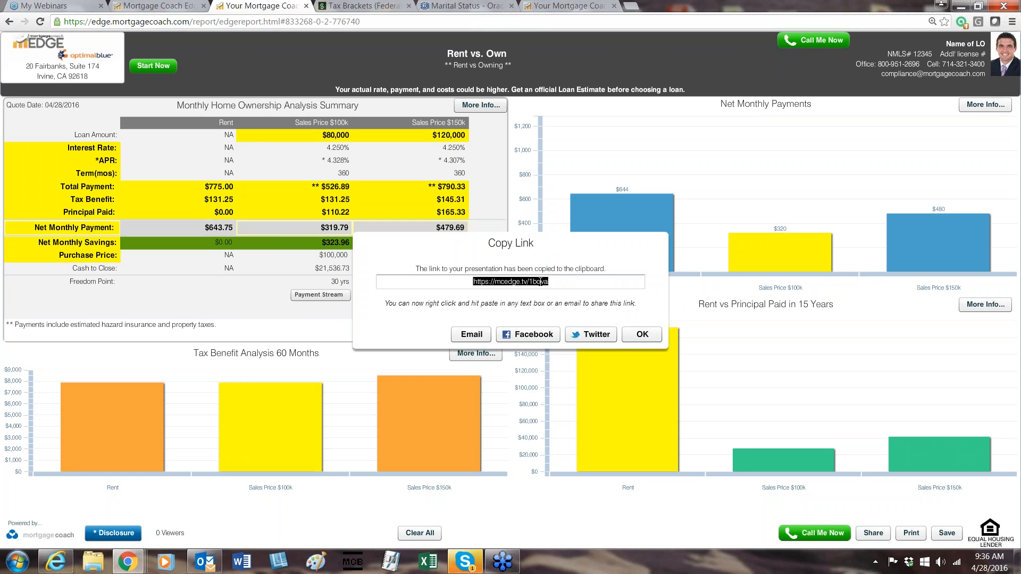
{"action": "right_click", "coordinate": [529, 280]}
{"action": "left_click", "coordinate": [539, 303]}
{"action": "left_click", "coordinate": [618, 281]}
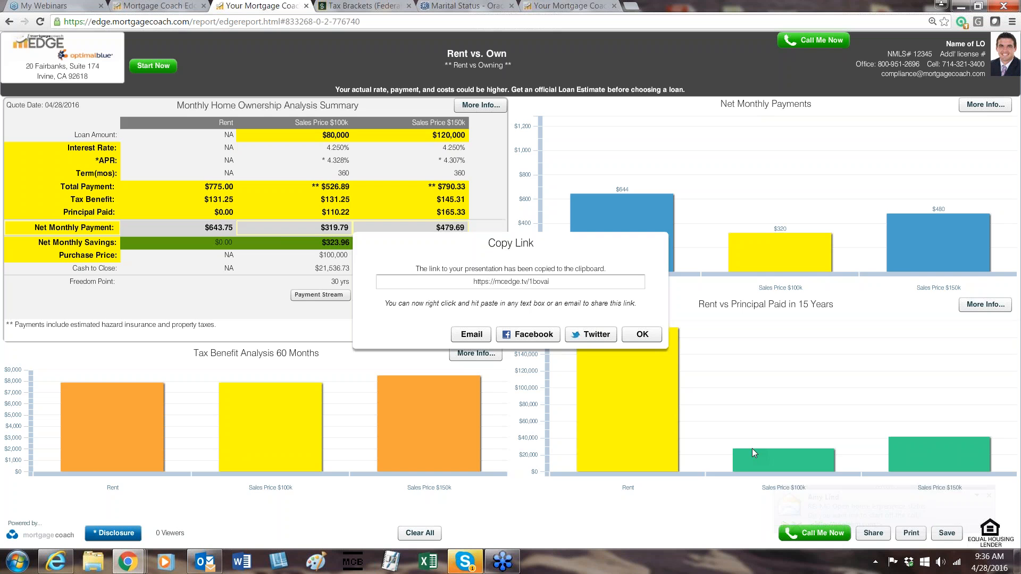
{"action": "left_click", "coordinate": [634, 335]}
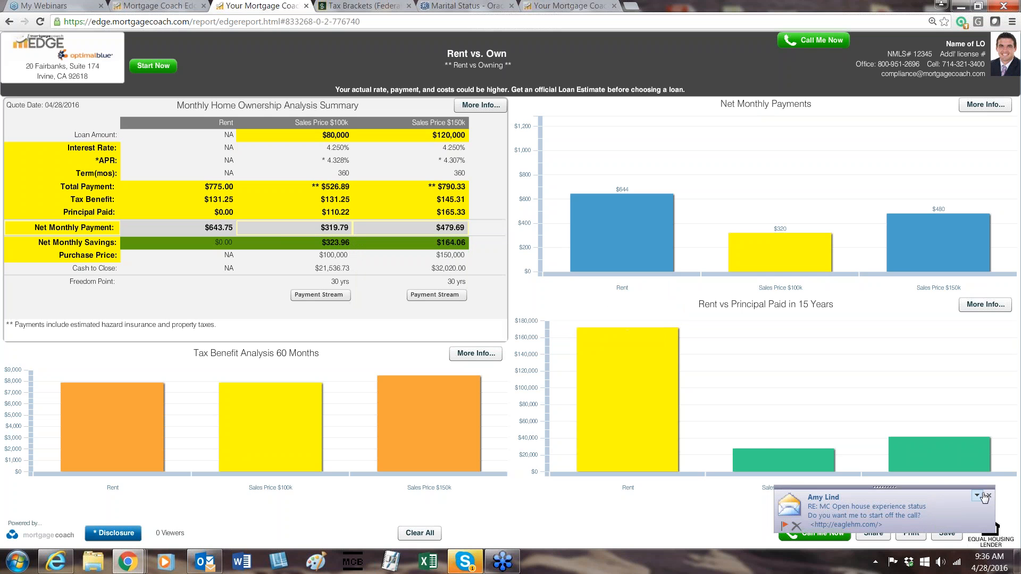
Create an email draft sharing the report, review the link in its body, then minimize the draft and close the sharing dialog.
{"action": "left_click", "coordinate": [873, 533]}
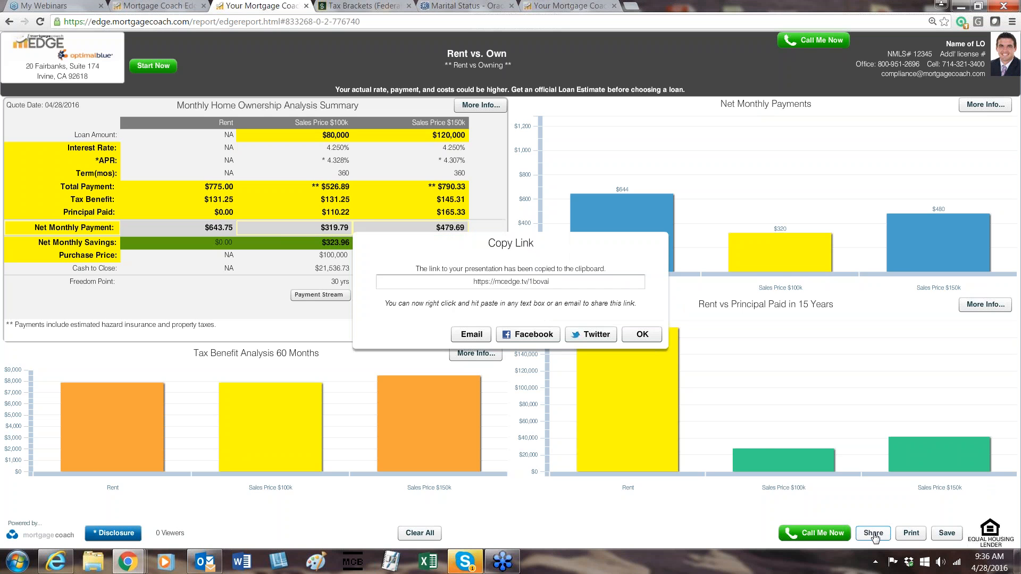
{"action": "left_click", "coordinate": [463, 341]}
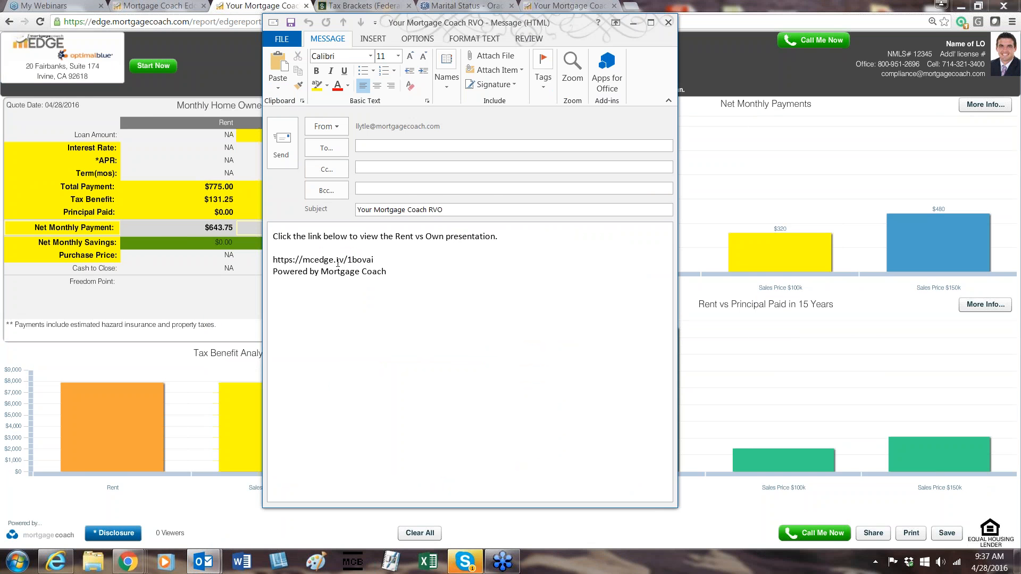
{"action": "left_click_drag", "start_coordinate": [415, 275], "coordinate": [274, 259]}
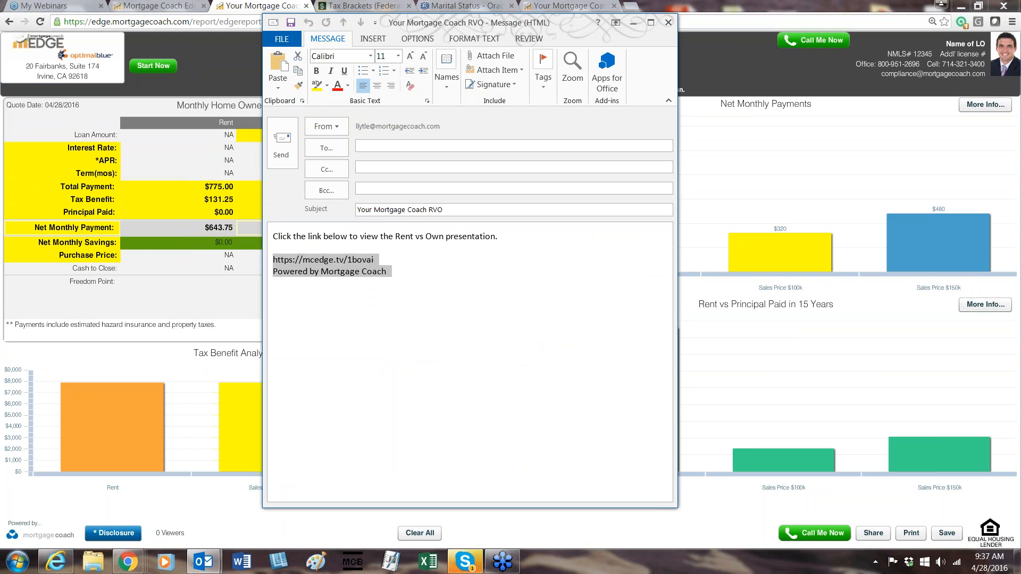
{"action": "left_click", "coordinate": [445, 299]}
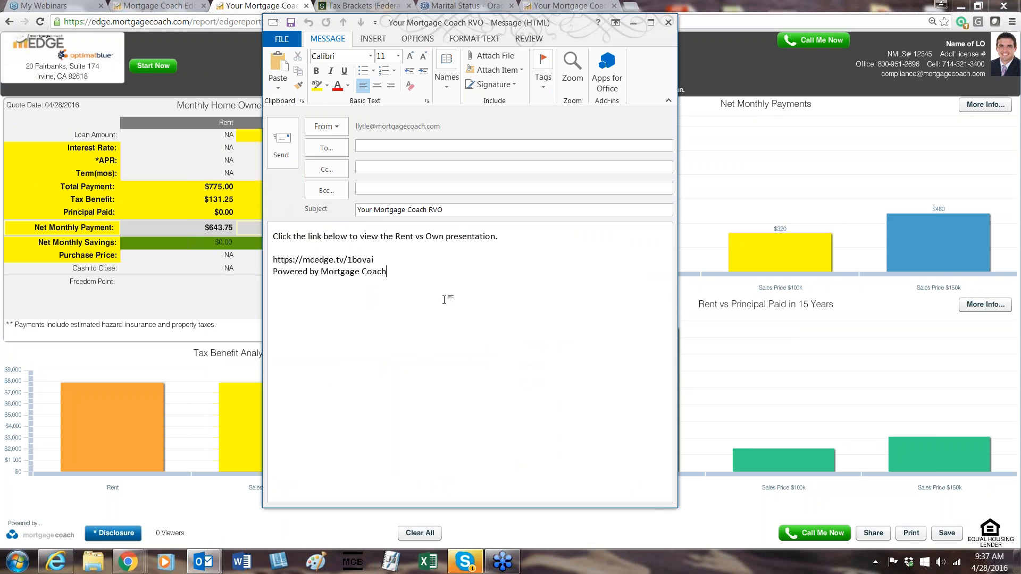
{"action": "left_click", "coordinate": [635, 24]}
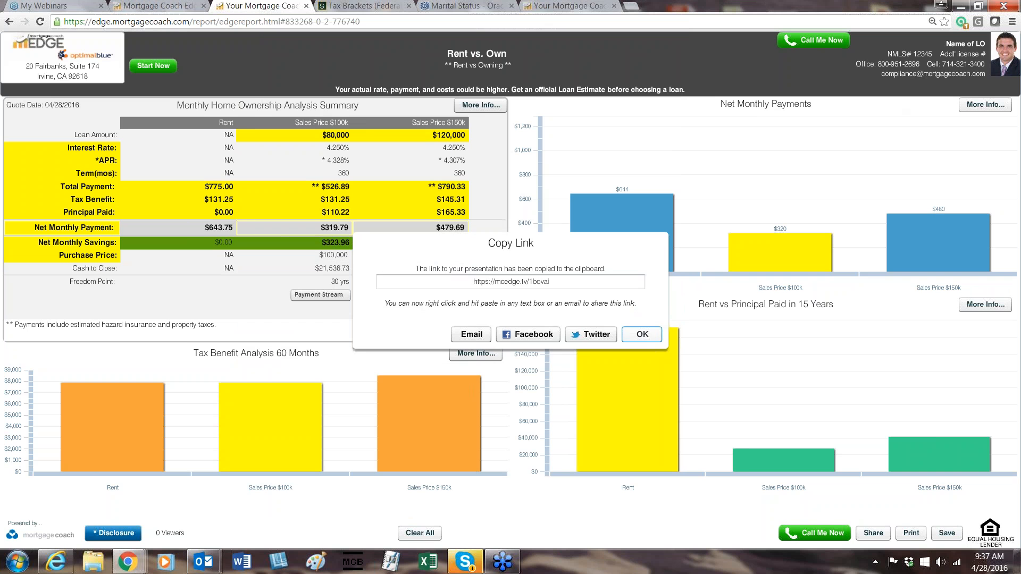
{"action": "left_click", "coordinate": [642, 334]}
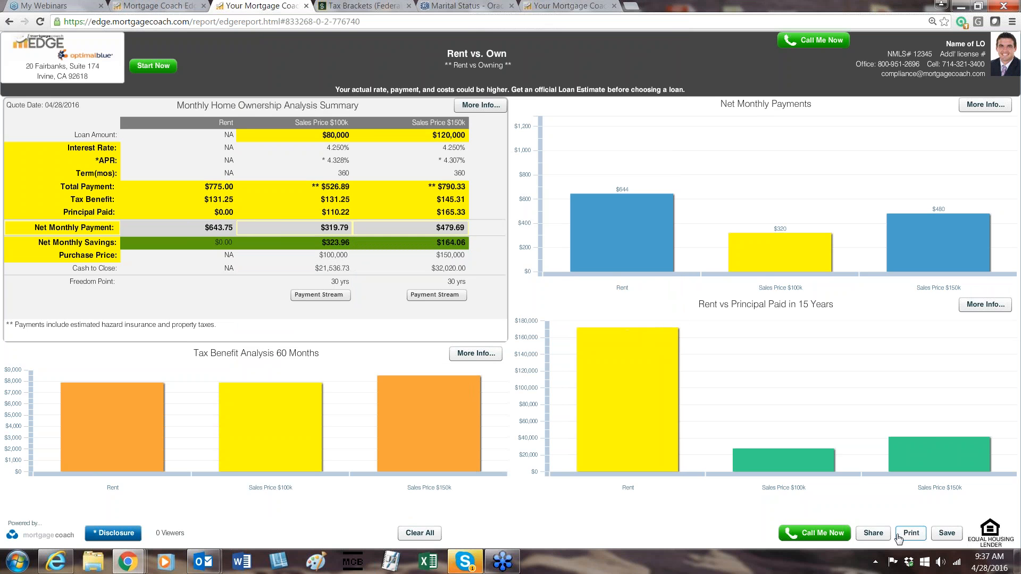
Open the report's sharing options, copy the presentation link again and close the link dialog.
{"action": "left_click", "coordinate": [873, 532]}
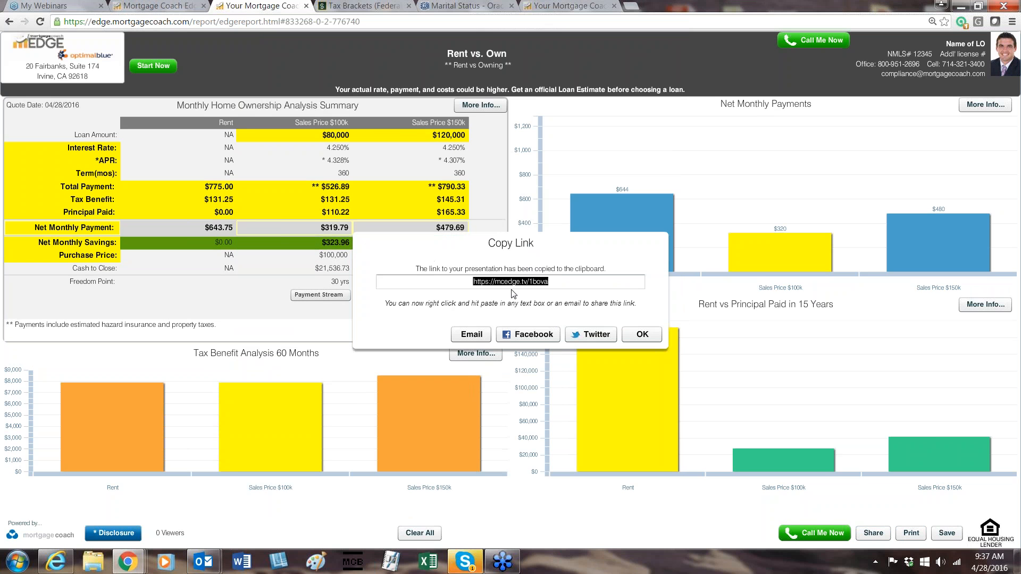
{"action": "right_click", "coordinate": [565, 286]}
{"action": "left_click", "coordinate": [585, 301]}
{"action": "left_click", "coordinate": [643, 334]}
Open the copied presentation link in a new browser tab, scroll through the disclosure and accept it.
{"action": "left_click", "coordinate": [630, 5]}
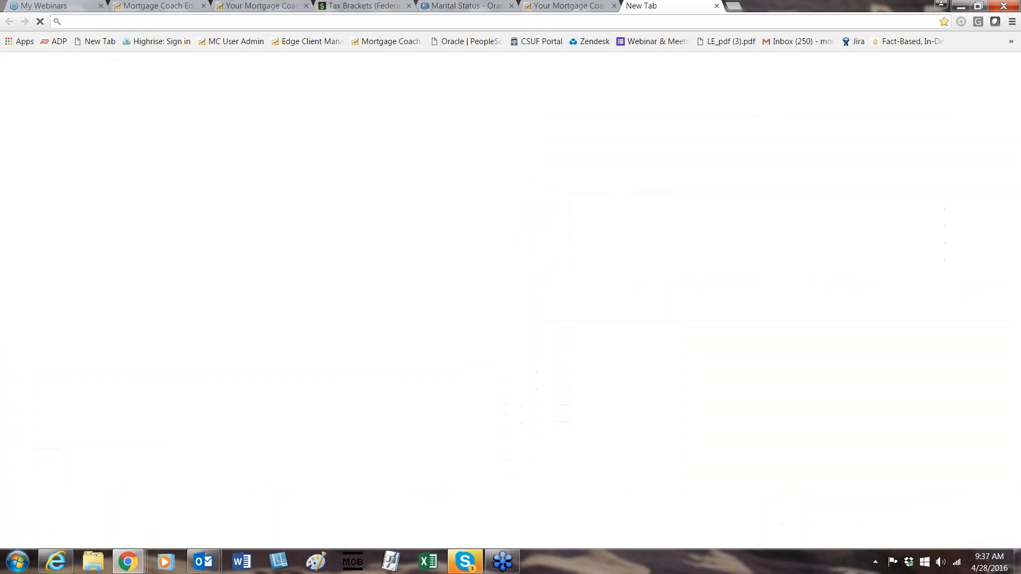
{"action": "key", "text": "ctrl+v"}
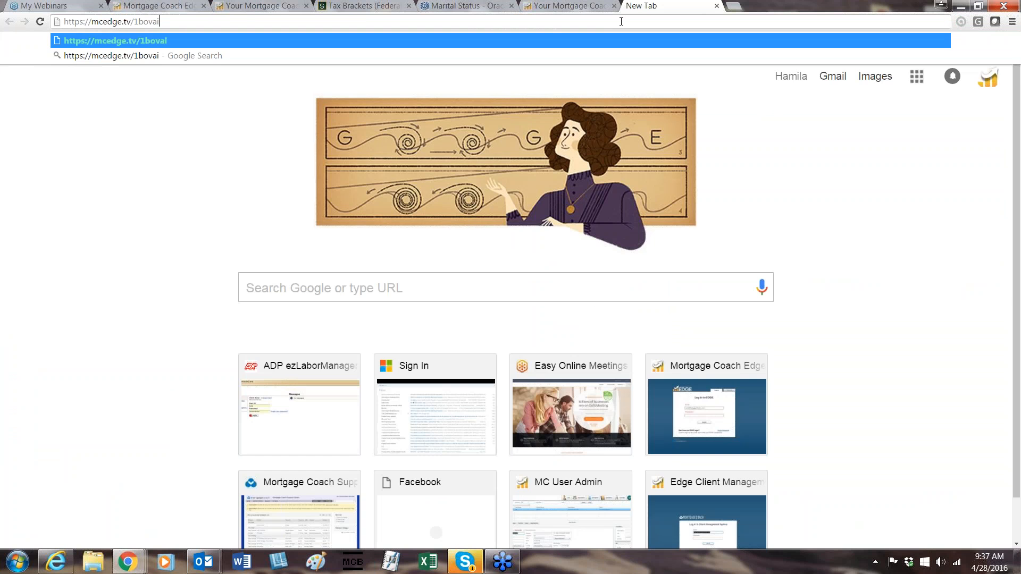
{"action": "key", "text": "Return"}
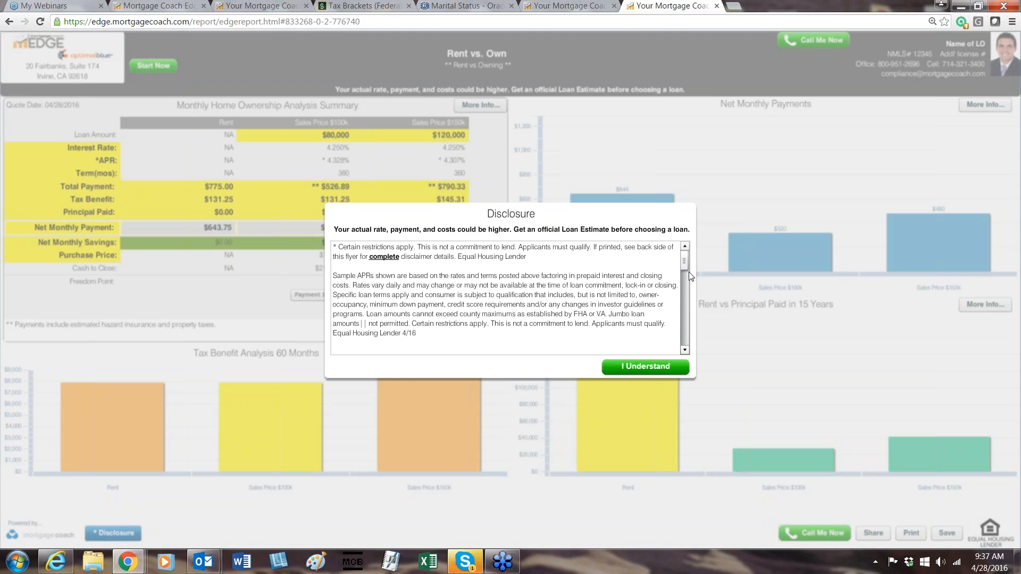
{"action": "left_click_drag", "start_coordinate": [685, 266], "coordinate": [684, 334]}
{"action": "left_click", "coordinate": [662, 368]}
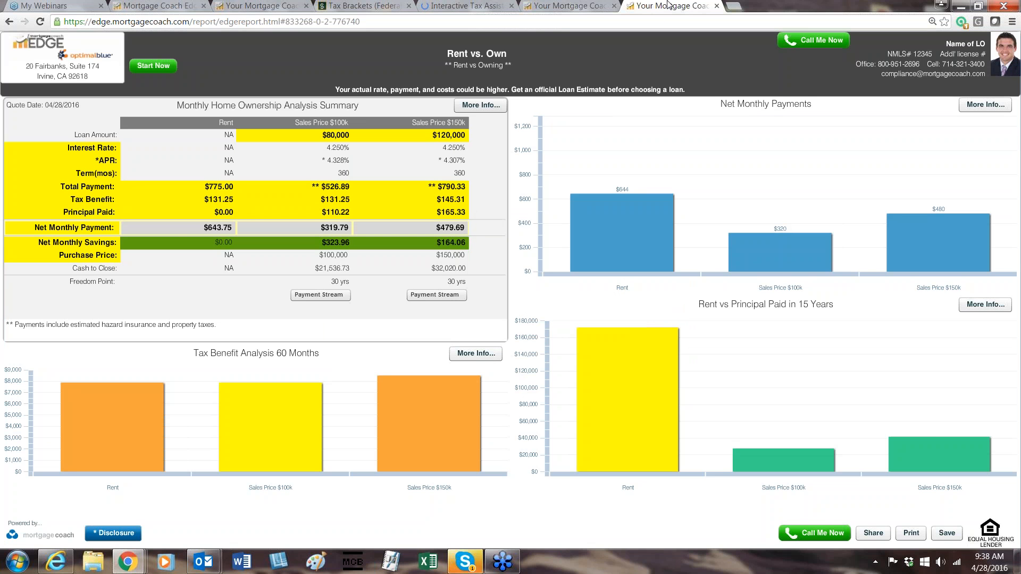
Detach the tab opened from the shared link into its own smaller window and move it aside from the original report.
{"action": "left_click_drag", "start_coordinate": [669, 6], "coordinate": [648, 73]}
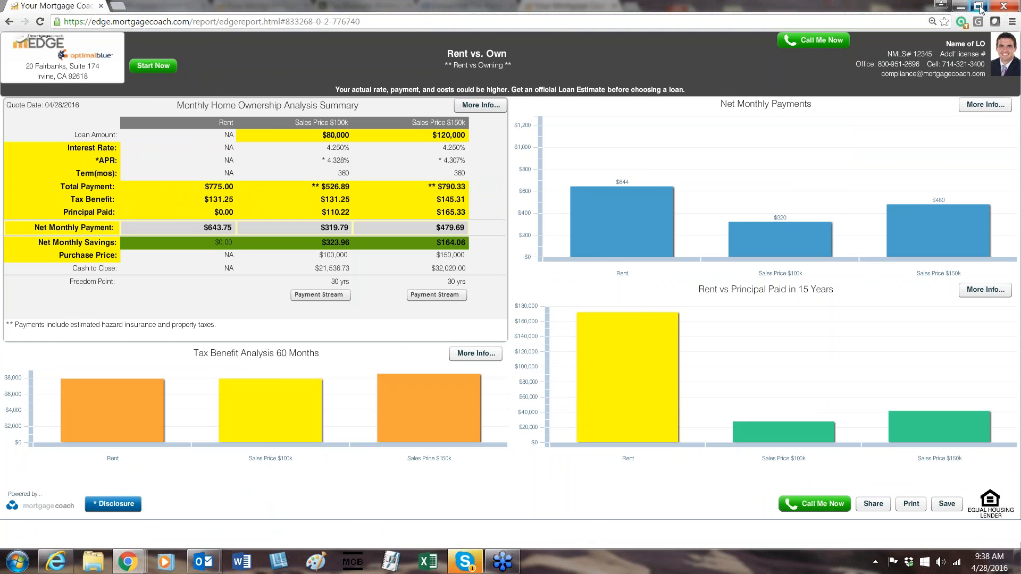
{"action": "left_click", "coordinate": [980, 8]}
{"action": "left_click_drag", "start_coordinate": [574, 65], "coordinate": [751, 5]}
{"action": "left_click", "coordinate": [981, 7]}
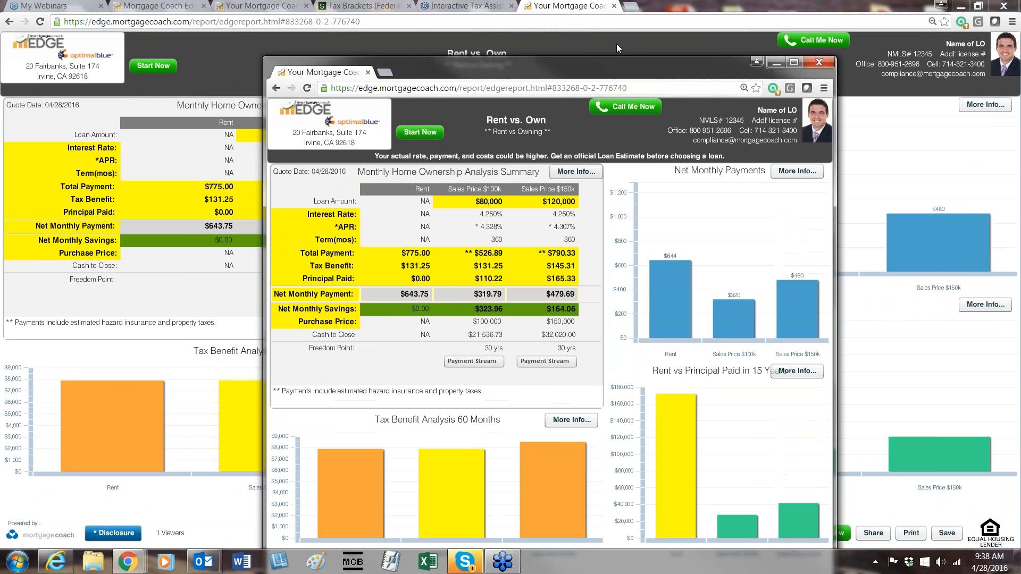
{"action": "left_click_drag", "start_coordinate": [625, 65], "coordinate": [790, 14]}
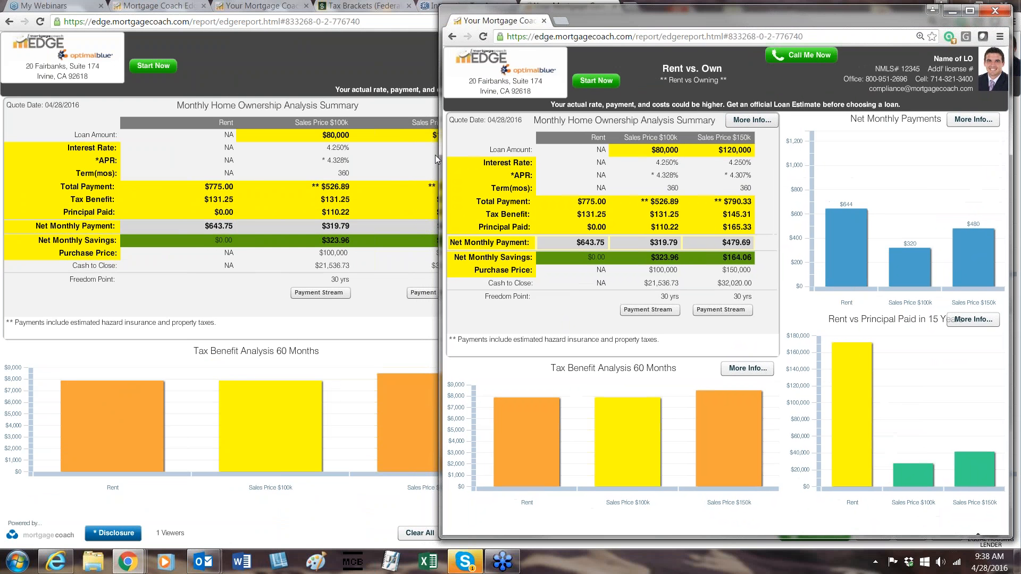
Resize the shared report window and the original browser window so both copies of the report sit side by side.
{"action": "left_click_drag", "start_coordinate": [440, 155], "coordinate": [480, 154]}
{"action": "left_click", "coordinate": [469, 152]}
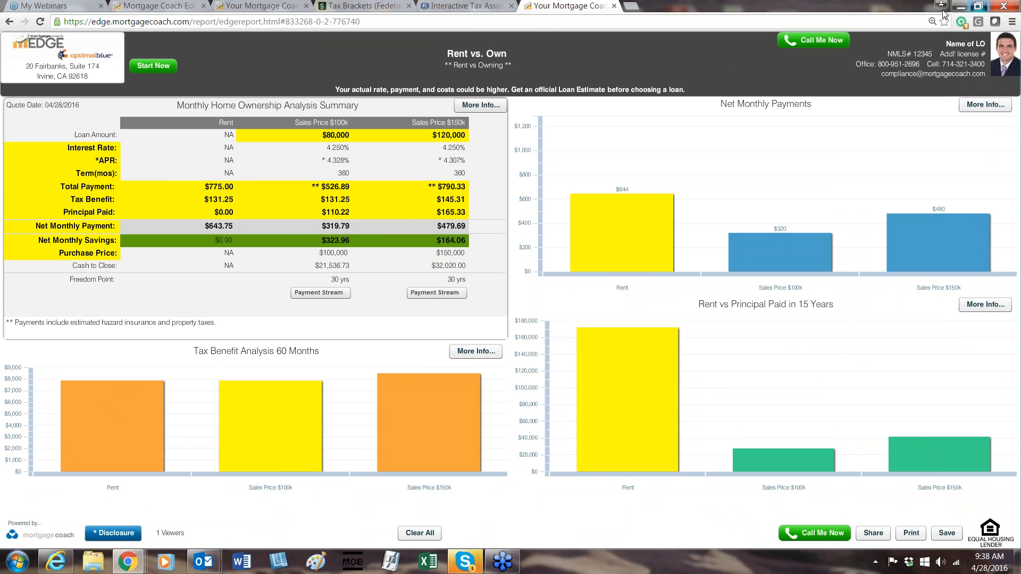
{"action": "left_click_drag", "start_coordinate": [943, 10], "coordinate": [538, 23]}
{"action": "left_click_drag", "start_coordinate": [578, 172], "coordinate": [471, 188]}
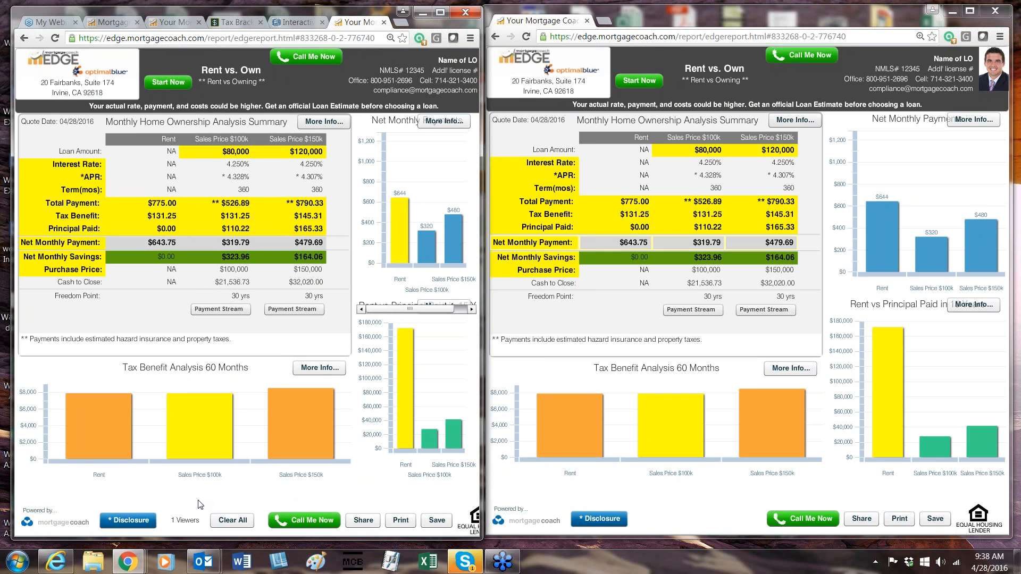
Clear all highlights from the presenter's copy of the report.
{"action": "left_click", "coordinate": [226, 520]}
{"action": "left_click", "coordinate": [232, 524]}
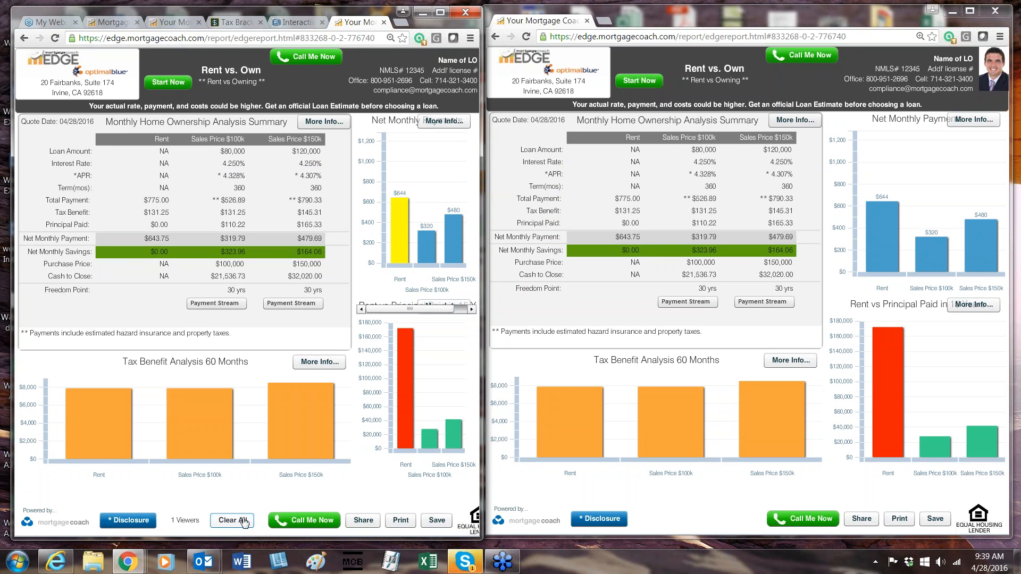
Highlight the full Sales Price $100k and Sales Price $150k columns in the summary, then clear all highlights.
{"action": "mouse_move", "coordinate": [554, 439]}
{"action": "left_click", "coordinate": [217, 140]}
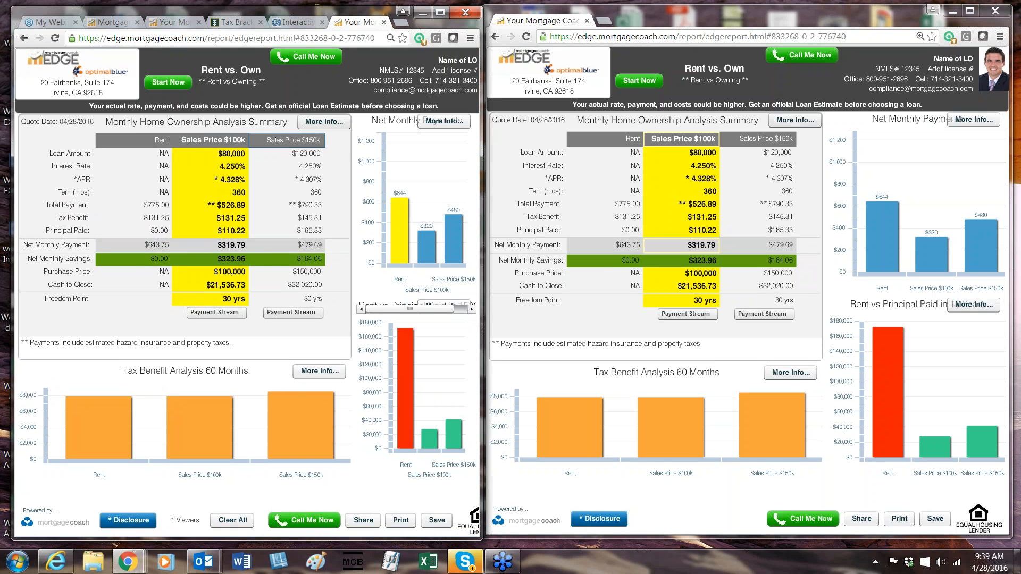
{"action": "left_click", "coordinate": [277, 140]}
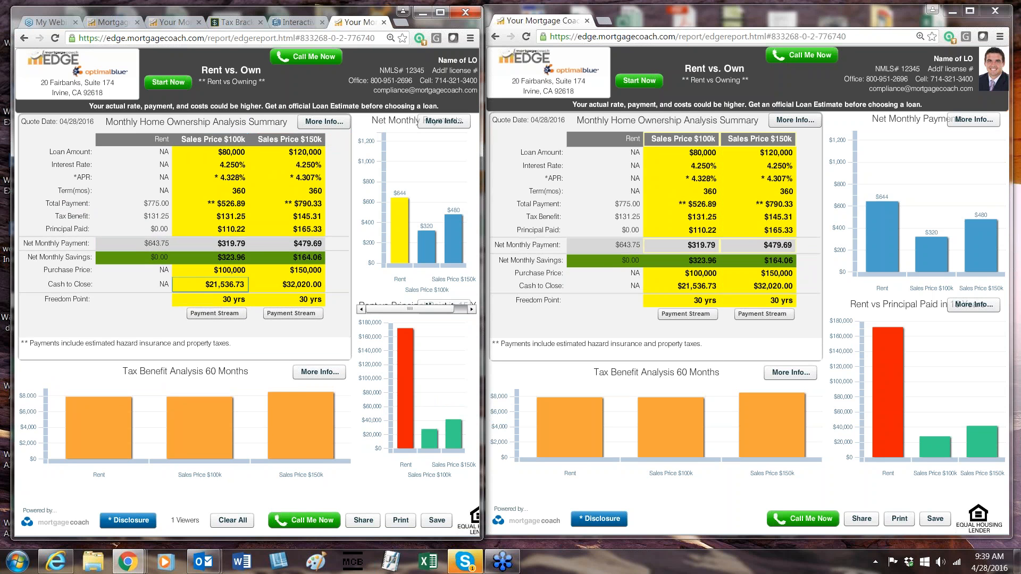
{"action": "left_click", "coordinate": [238, 513]}
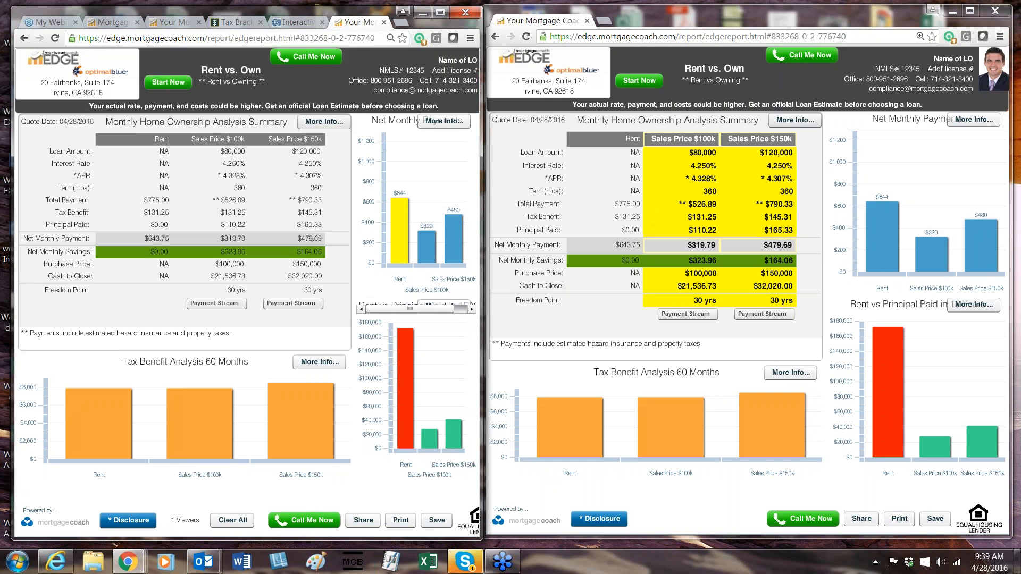
Highlight the loan amount and interest rate cells of both sales price options, then clear all highlights.
{"action": "left_click", "coordinate": [231, 153]}
{"action": "left_click", "coordinate": [317, 153]}
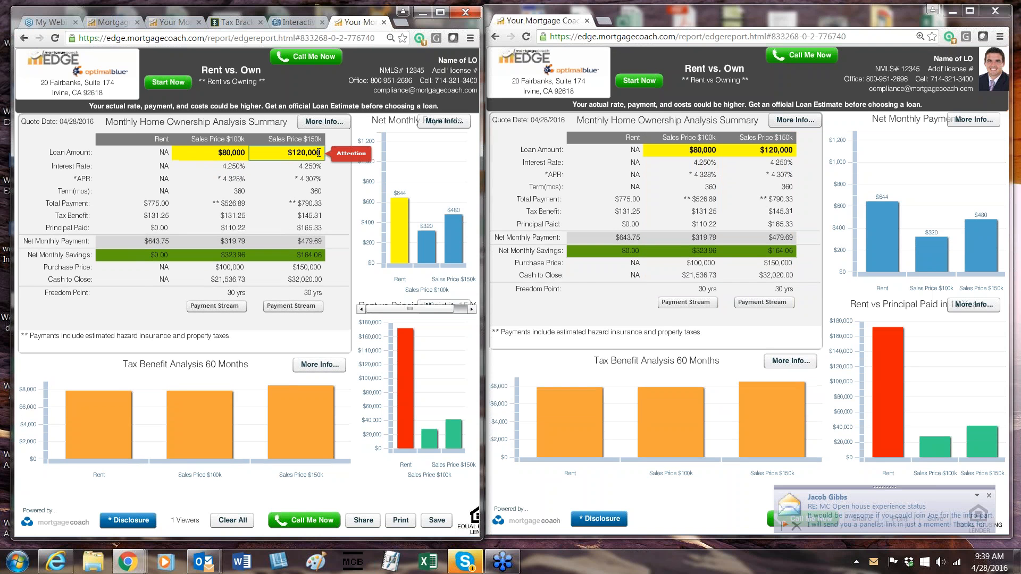
{"action": "left_click", "coordinate": [303, 170]}
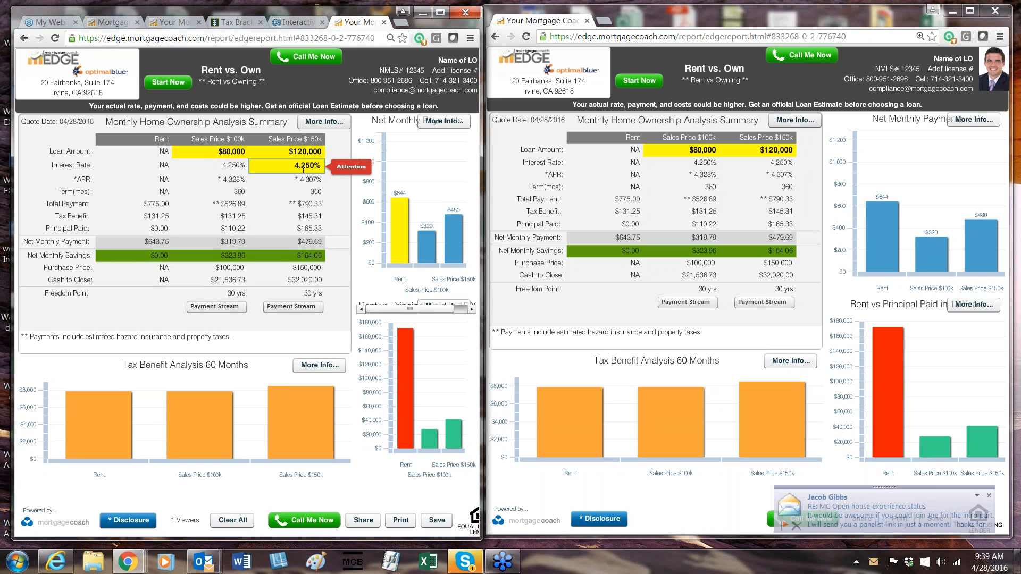
{"action": "left_click", "coordinate": [231, 165]}
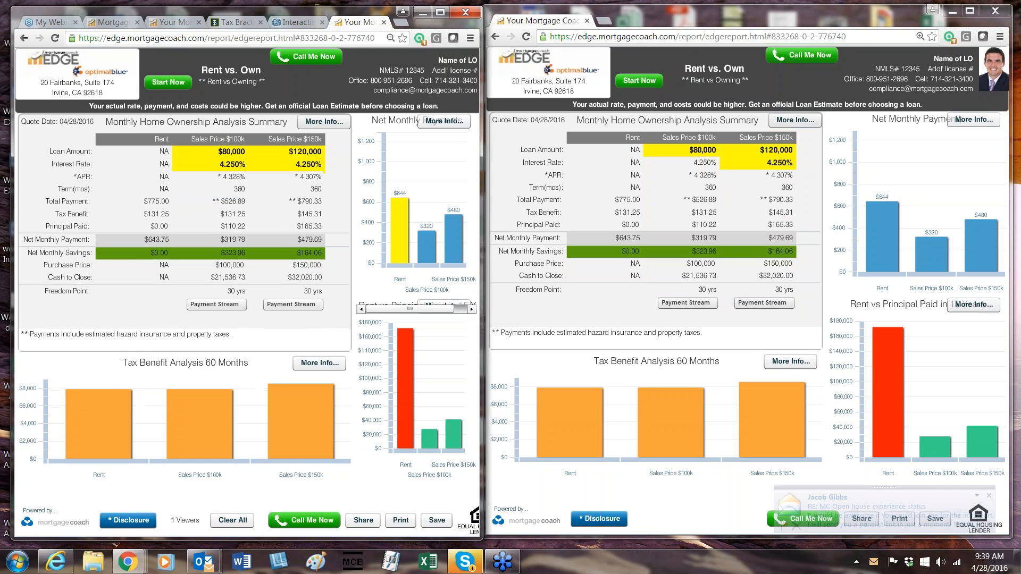
{"action": "left_click", "coordinate": [232, 520]}
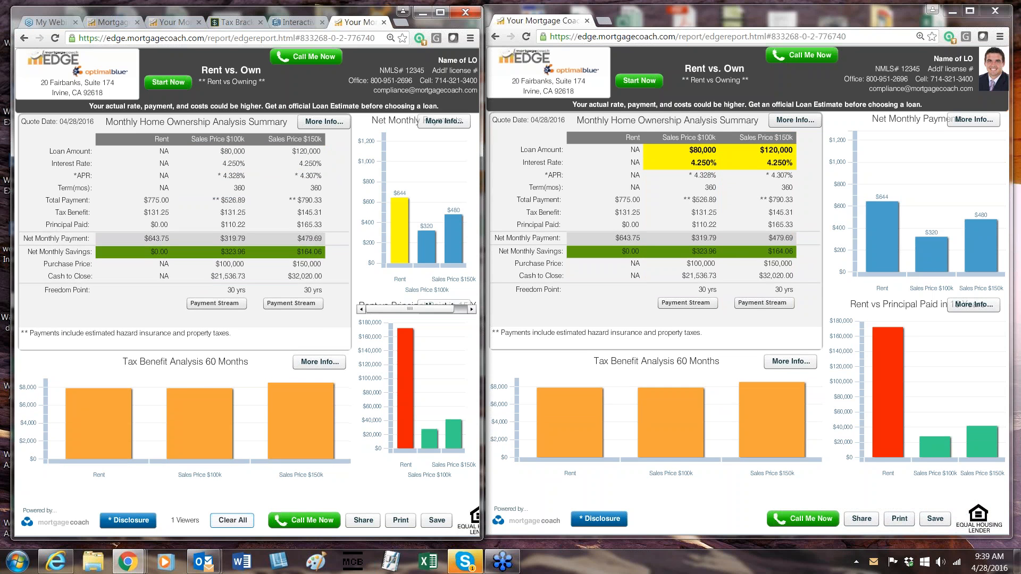
Highlight the Total Payment, Tax Benefit and Principal Paid rows in the summary for Rent and both sales prices.
{"action": "left_click", "coordinate": [67, 202]}
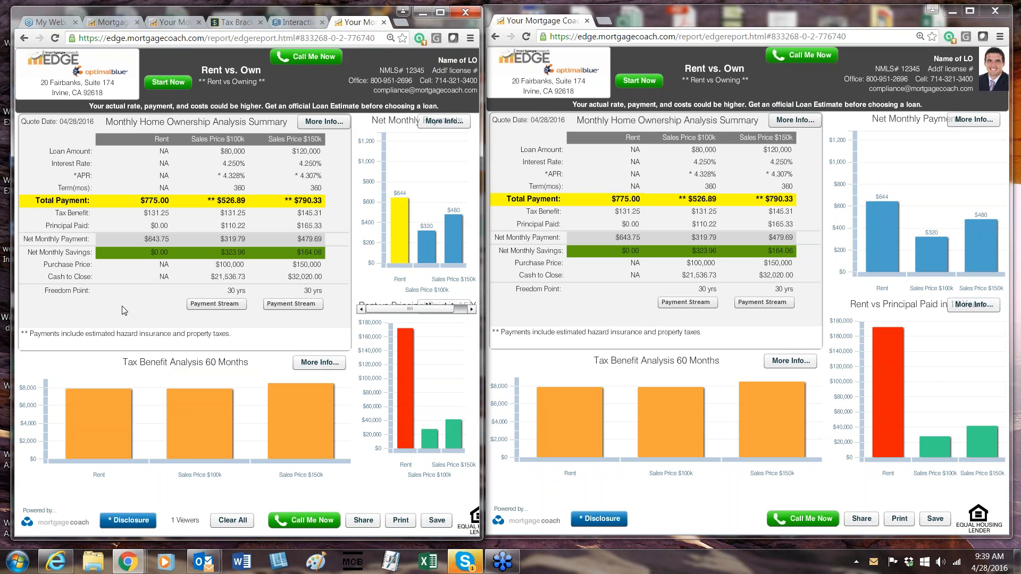
{"action": "left_click", "coordinate": [81, 223]}
{"action": "left_click", "coordinate": [77, 212]}
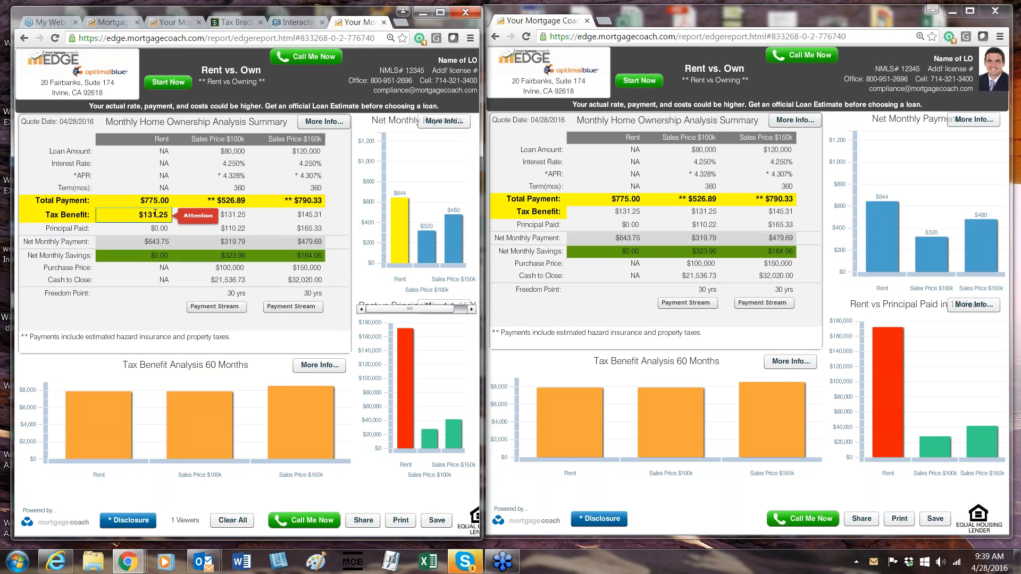
{"action": "left_click", "coordinate": [227, 214]}
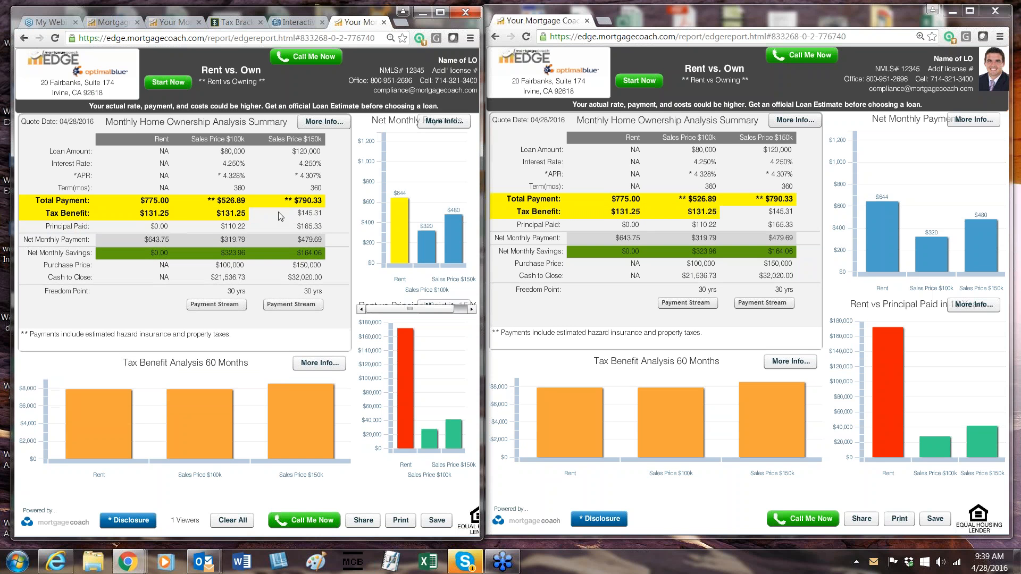
{"action": "left_click", "coordinate": [291, 213]}
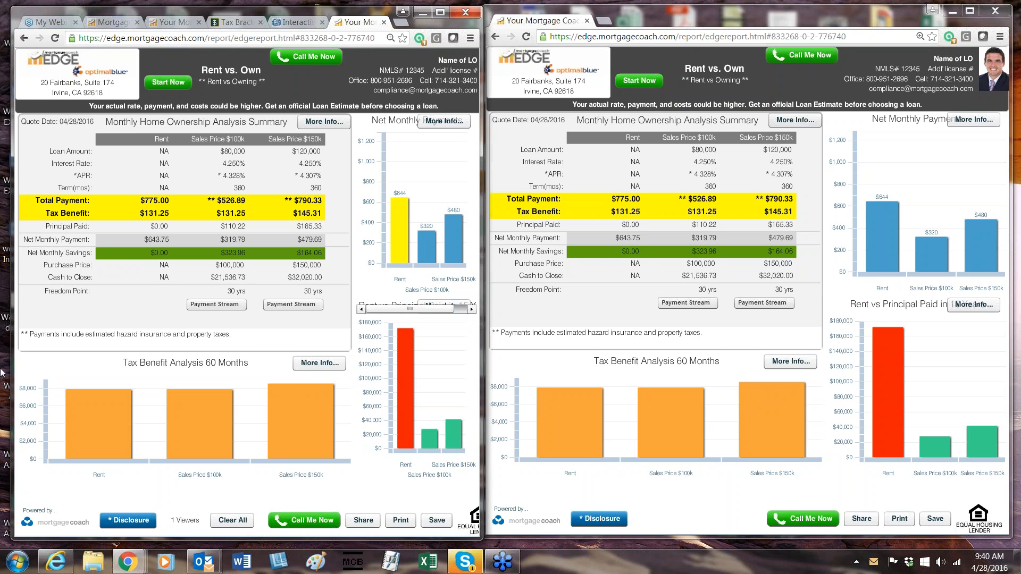
{"action": "left_click", "coordinate": [75, 225]}
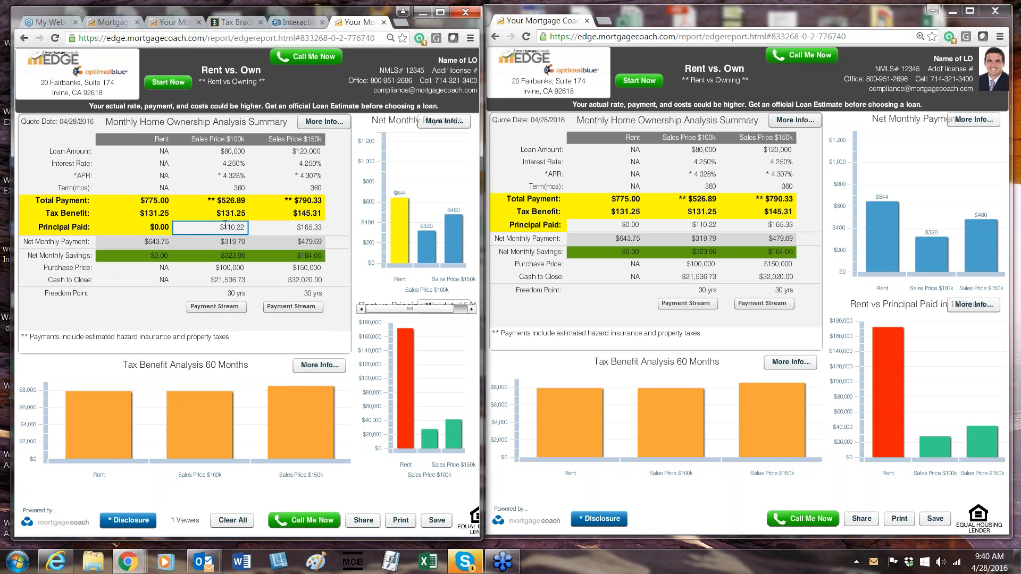
{"action": "left_click", "coordinate": [311, 227]}
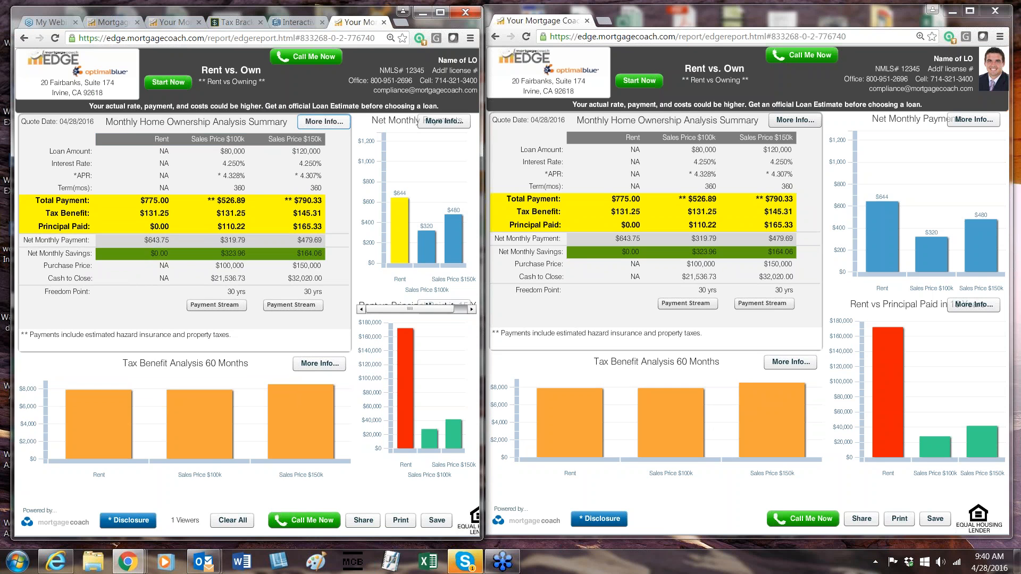
Open the report's Details with the Payment Breakdown and highlight the P & I (1st) label.
{"action": "left_click", "coordinate": [444, 122]}
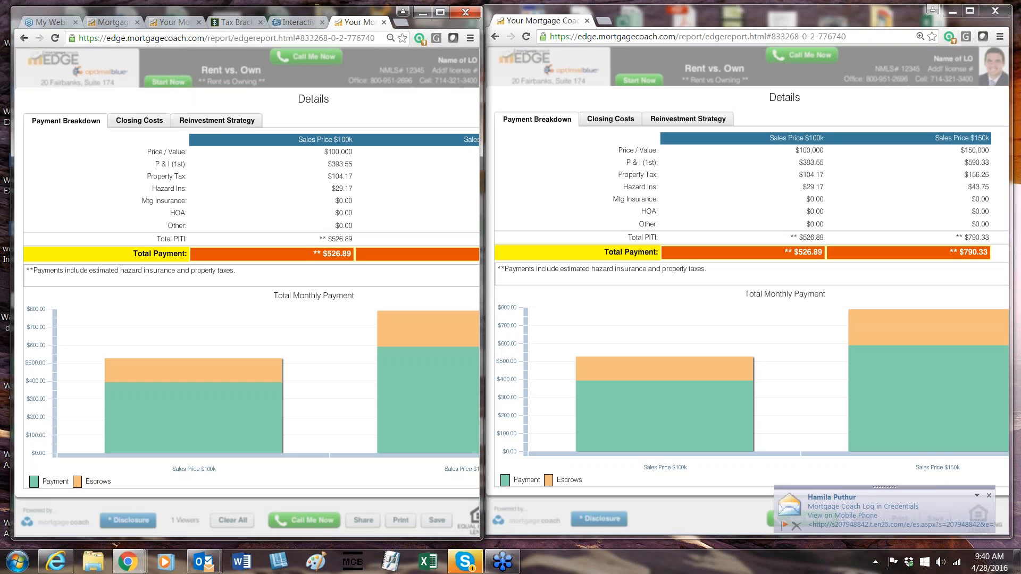
{"action": "left_click", "coordinate": [166, 164]}
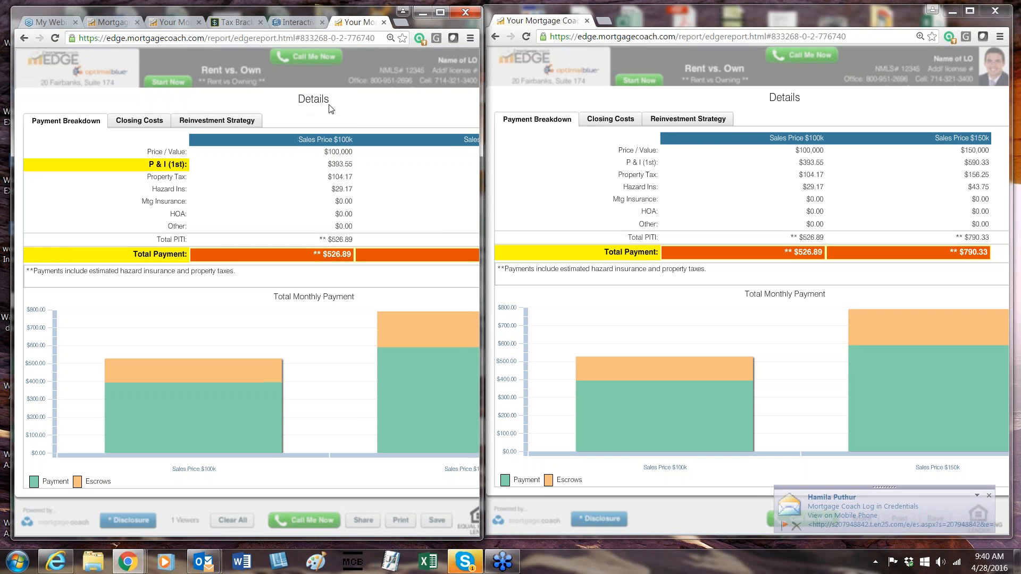
{"action": "left_click_drag", "start_coordinate": [328, 101], "coordinate": [281, 116]}
View the Closing Costs details and highlight the Sales Price $100k Loan To Value cell.
{"action": "left_click", "coordinate": [81, 140]}
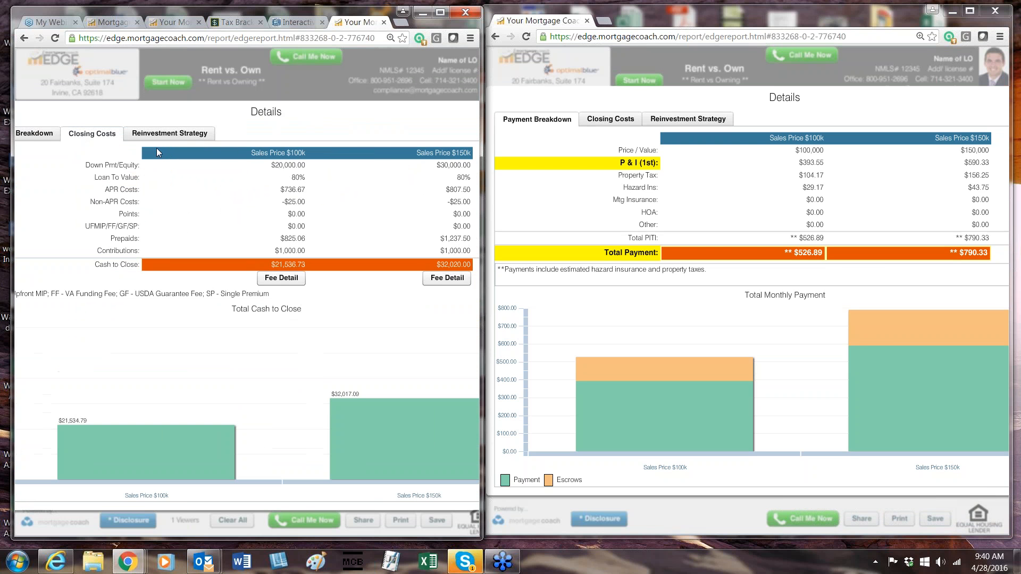
{"action": "left_click", "coordinate": [295, 180]}
{"action": "left_click", "coordinate": [144, 255]}
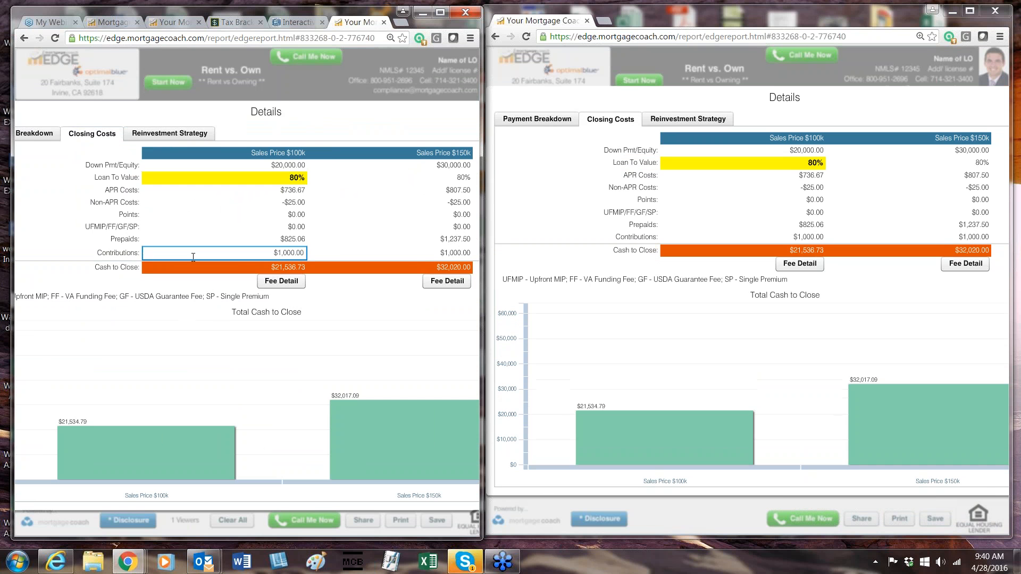
Inspect the Hazard Insurance Premium line in the Sales Price $100k Fee Detail, then close the fee list and the Details dialog.
{"action": "left_click", "coordinate": [286, 282]}
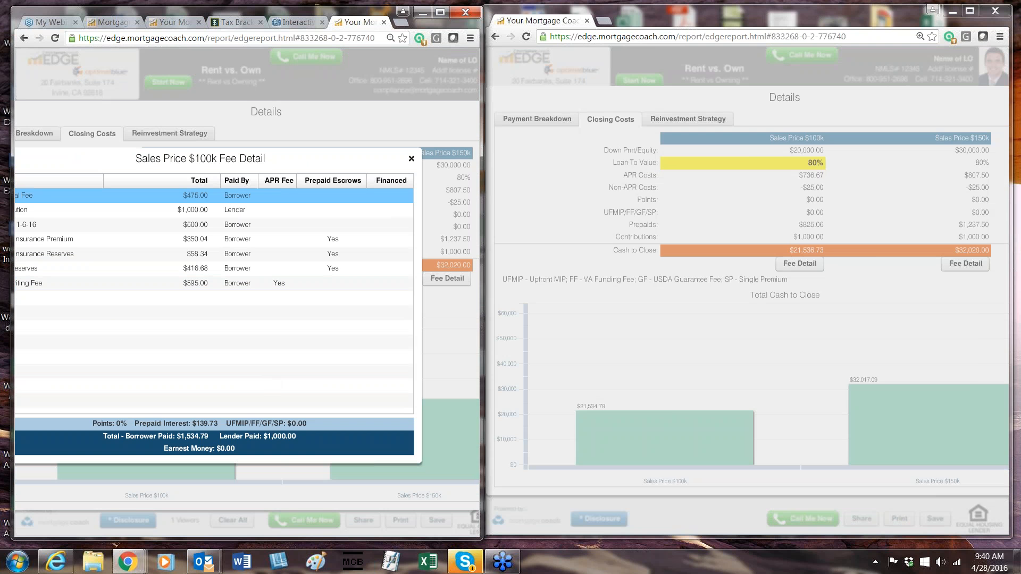
{"action": "left_click", "coordinate": [202, 240]}
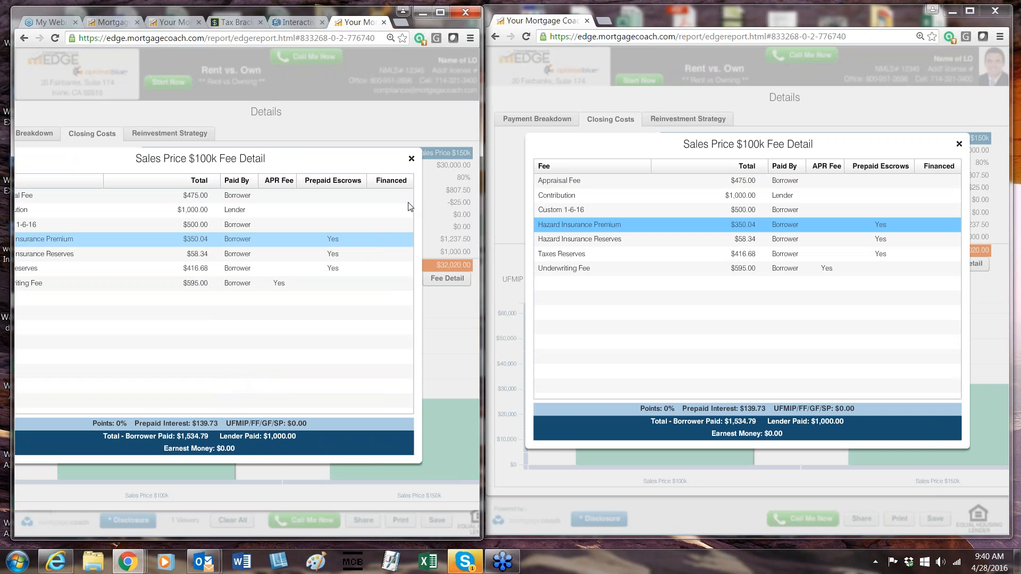
{"action": "left_click", "coordinate": [412, 159]}
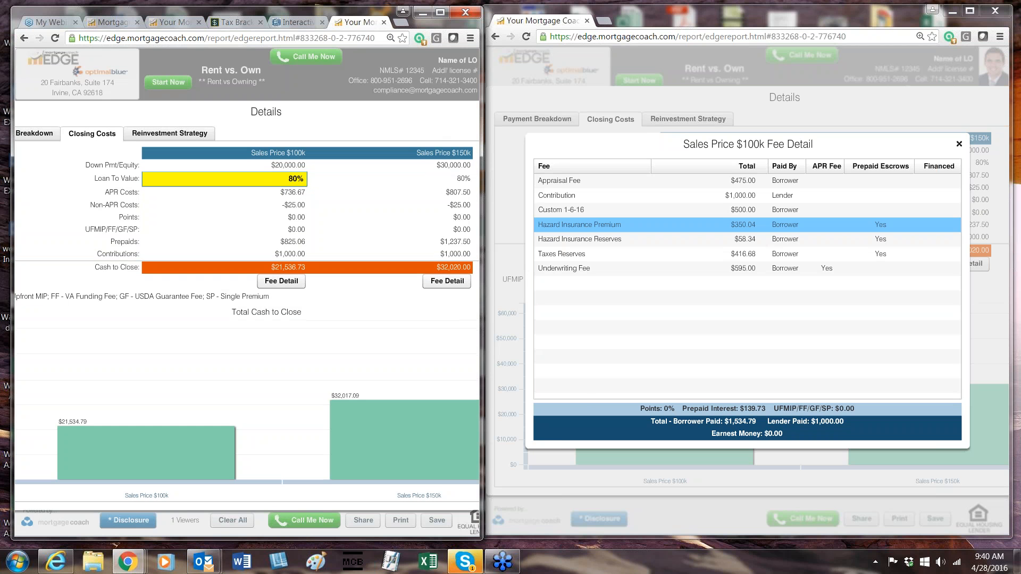
{"action": "left_click_drag", "start_coordinate": [418, 121], "coordinate": [286, 188]}
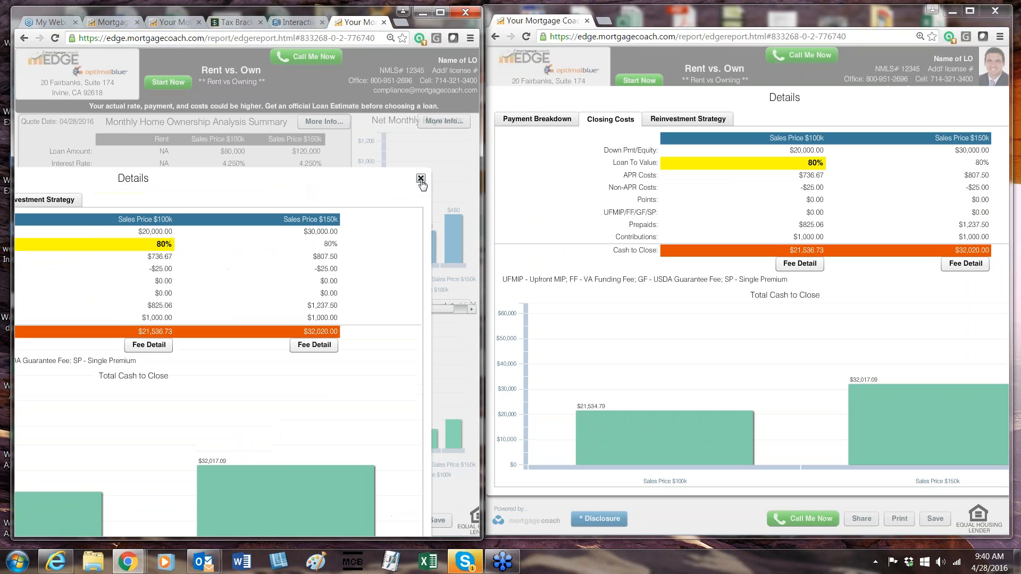
{"action": "left_click", "coordinate": [420, 178]}
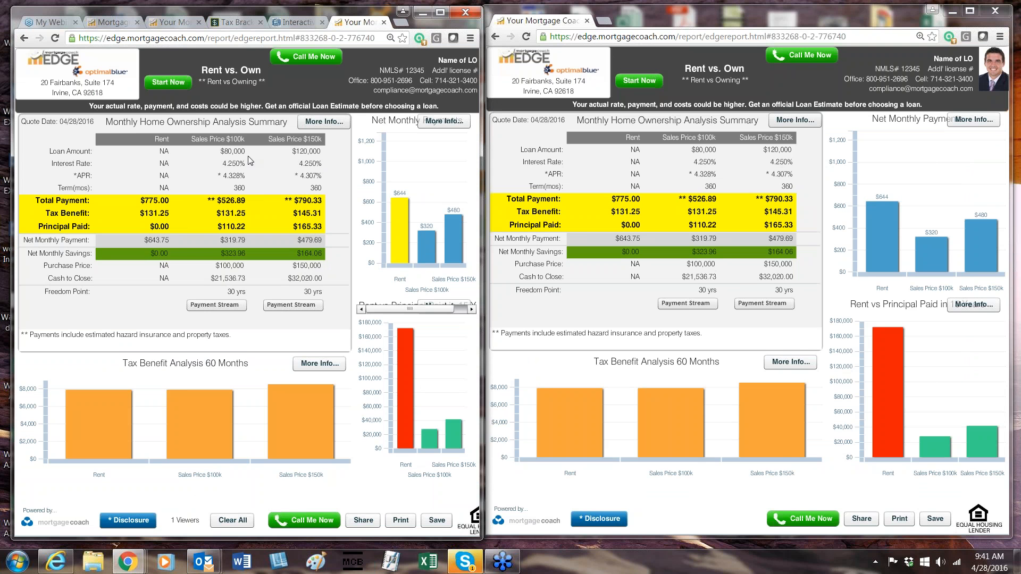
Widen the presenter's browser window, switch to the EDGE setup and return to the report selection page of the presentation.
{"action": "left_click", "coordinate": [227, 140]}
{"action": "left_click_drag", "start_coordinate": [481, 244], "coordinate": [740, 244]}
{"action": "left_click", "coordinate": [205, 22]}
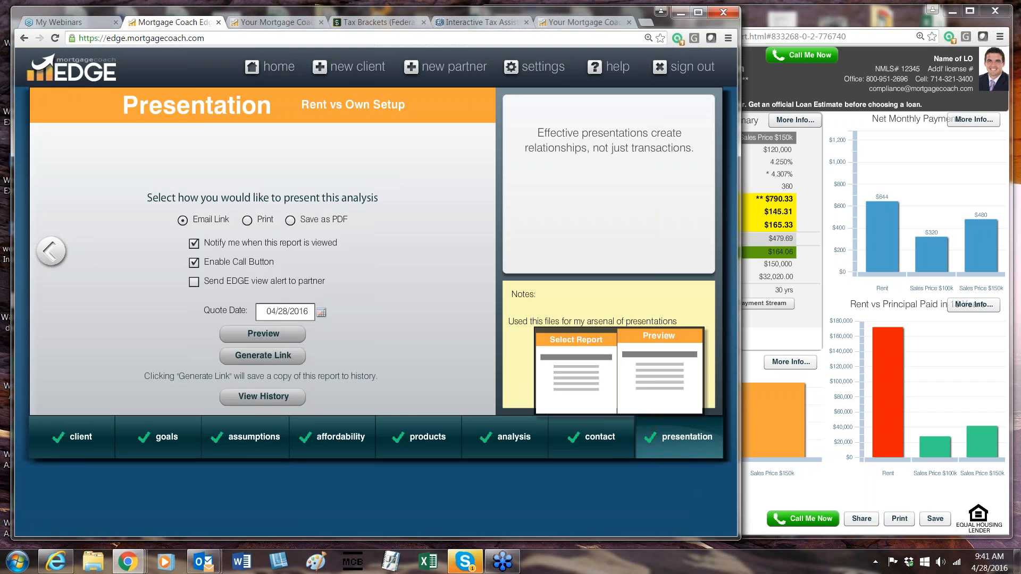
{"action": "left_click", "coordinate": [576, 373]}
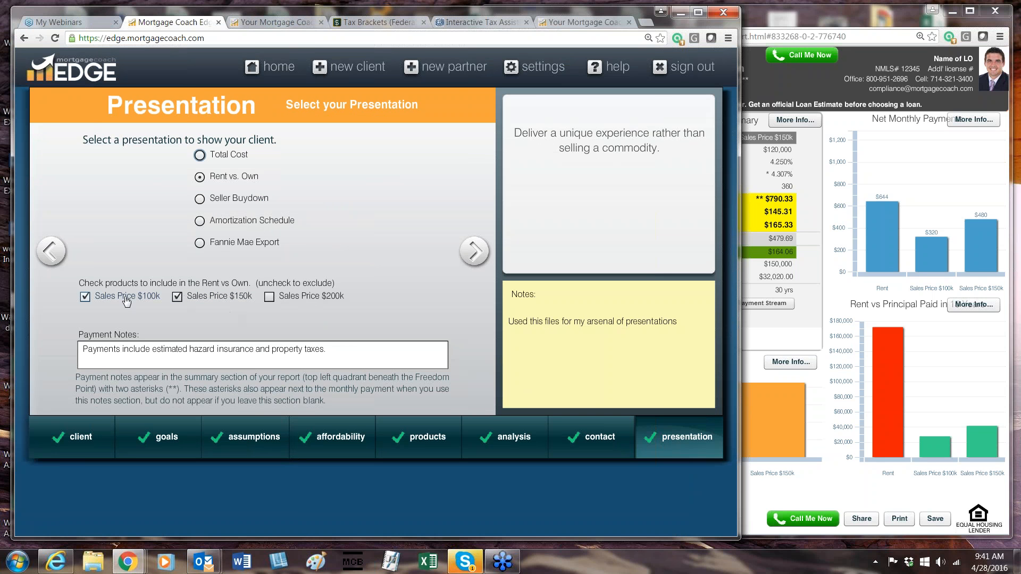
Include the Sales Price $200k product in the Rent vs. Own presentation, continue to the summary setup and return to the report.
{"action": "left_click", "coordinate": [268, 299]}
{"action": "left_click", "coordinate": [474, 262]}
{"action": "left_click", "coordinate": [559, 23]}
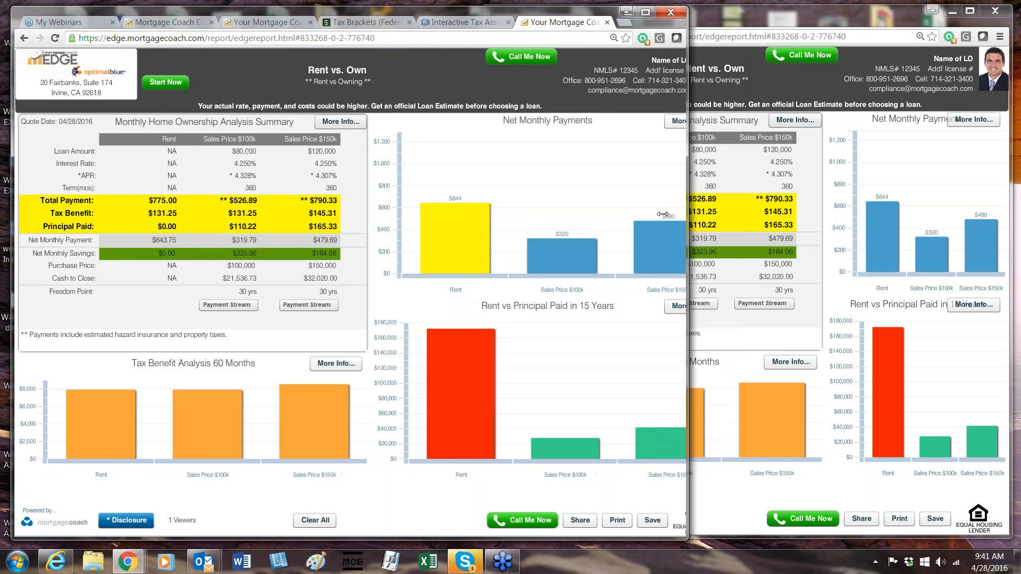
Narrow the presenter's report window beside the client's view, clear all highlights and highlight the Sales Price $150k column.
{"action": "left_click_drag", "start_coordinate": [740, 216], "coordinate": [487, 214]}
{"action": "left_click", "coordinate": [300, 139]}
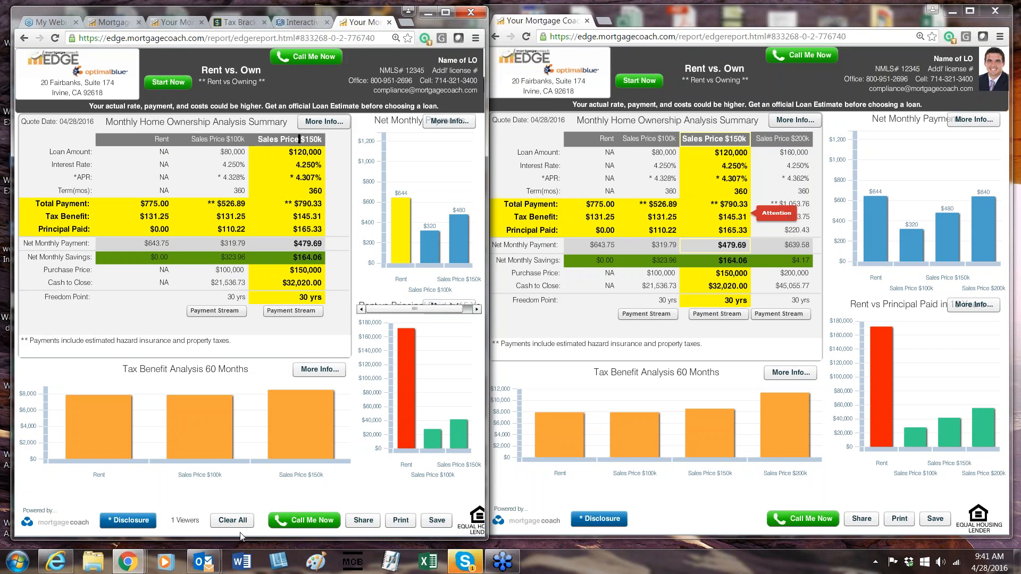
{"action": "left_click", "coordinate": [234, 520]}
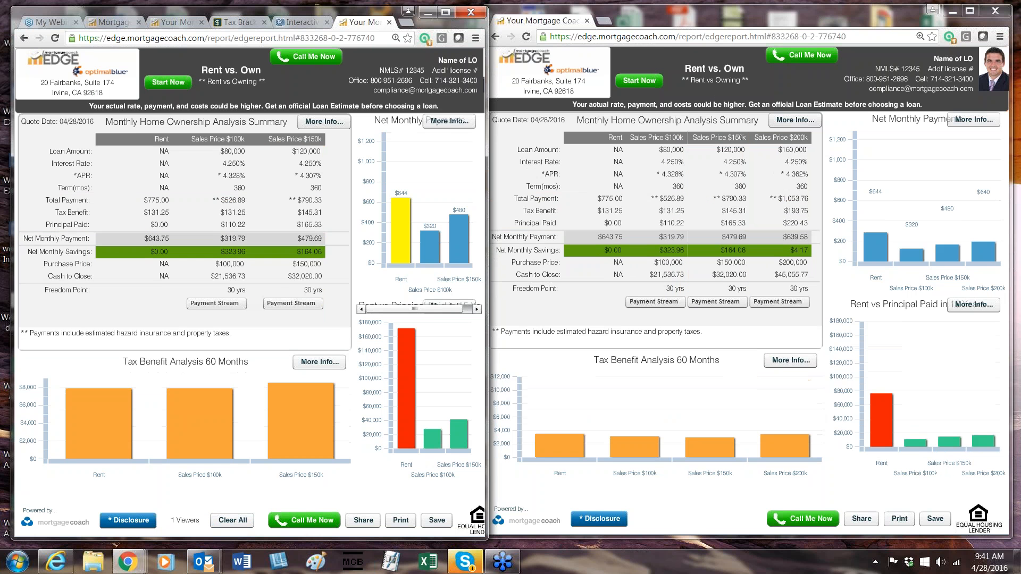
{"action": "left_click", "coordinate": [316, 139]}
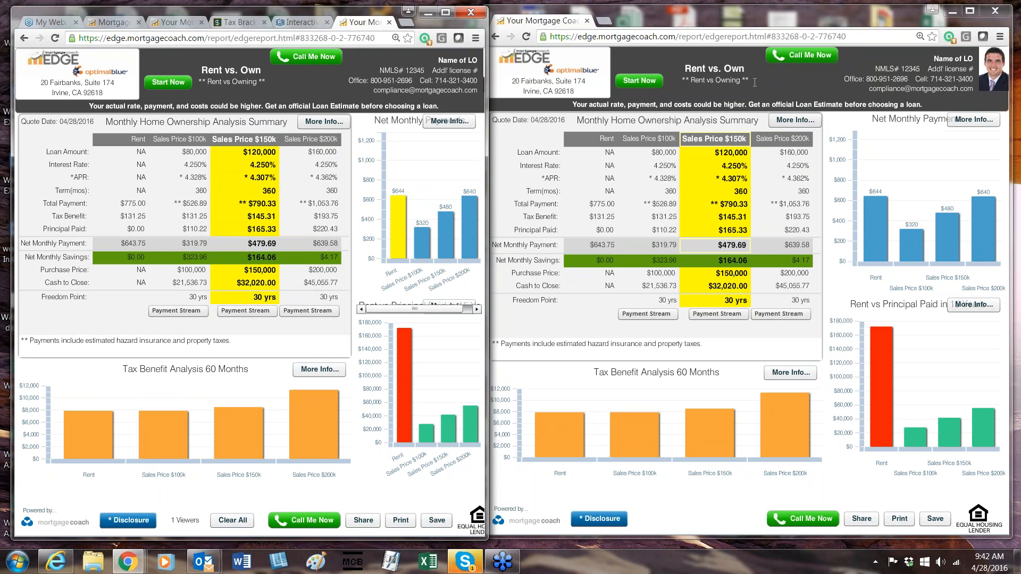
Highlight the Loan Amount cells of Sales Price $100k and Sales Price $200k in the presenter's report.
{"action": "left_click", "coordinate": [793, 183]}
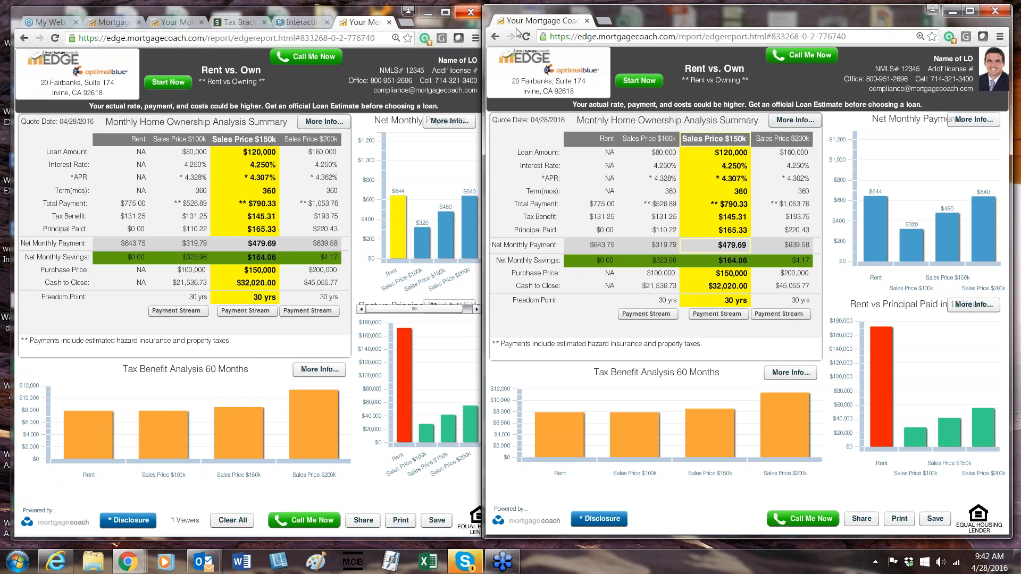
{"action": "left_click", "coordinate": [306, 134]}
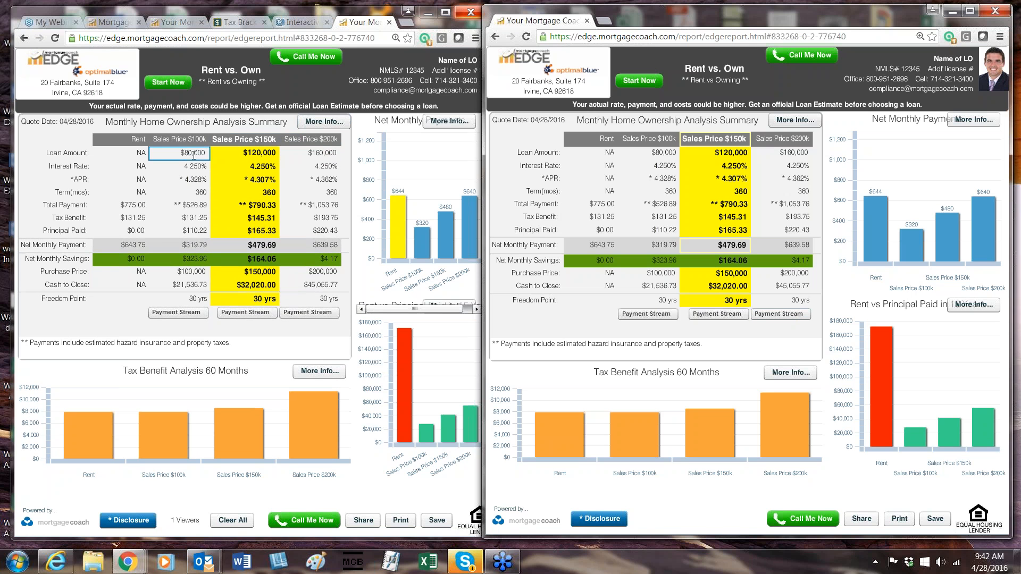
{"action": "left_click", "coordinate": [290, 151]}
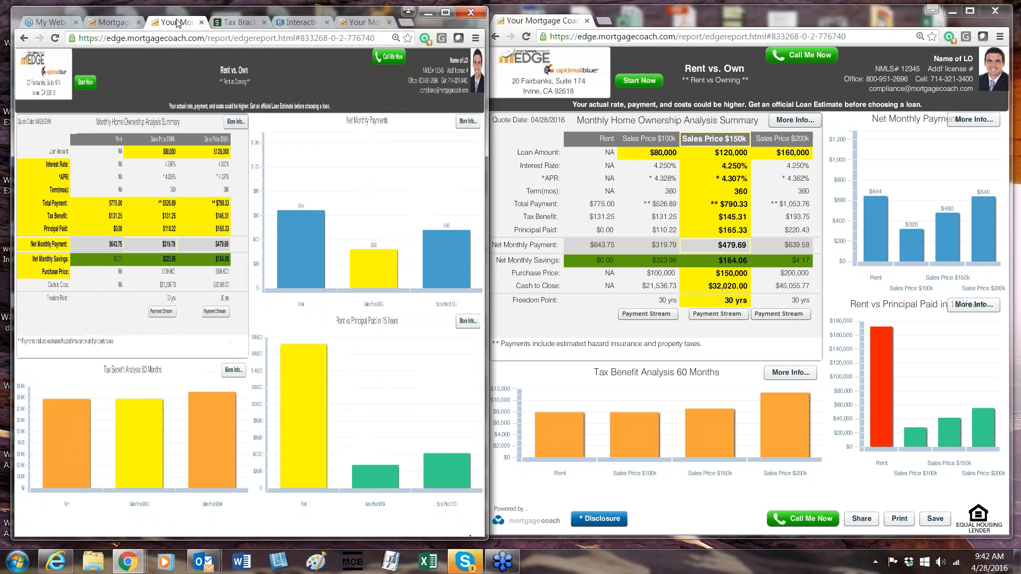
Switch to the EDGE setup, widen the window and set the Sales Price $200k product's purchase price to $175,000.
{"action": "left_click", "coordinate": [112, 22]}
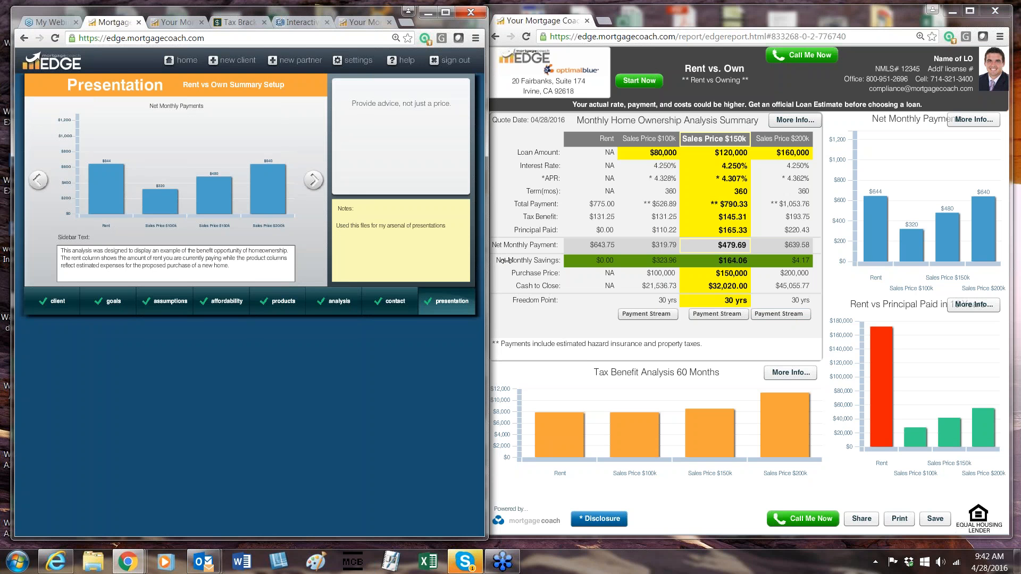
{"action": "left_click_drag", "start_coordinate": [487, 261], "coordinate": [747, 281]}
{"action": "mouse_move", "coordinate": [427, 454]}
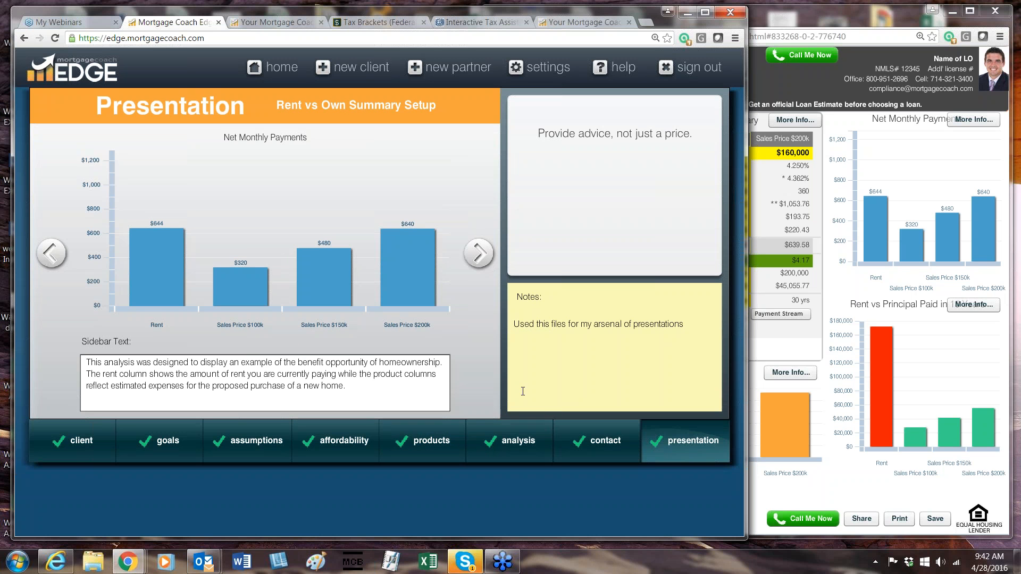
{"action": "left_click", "coordinate": [488, 377]}
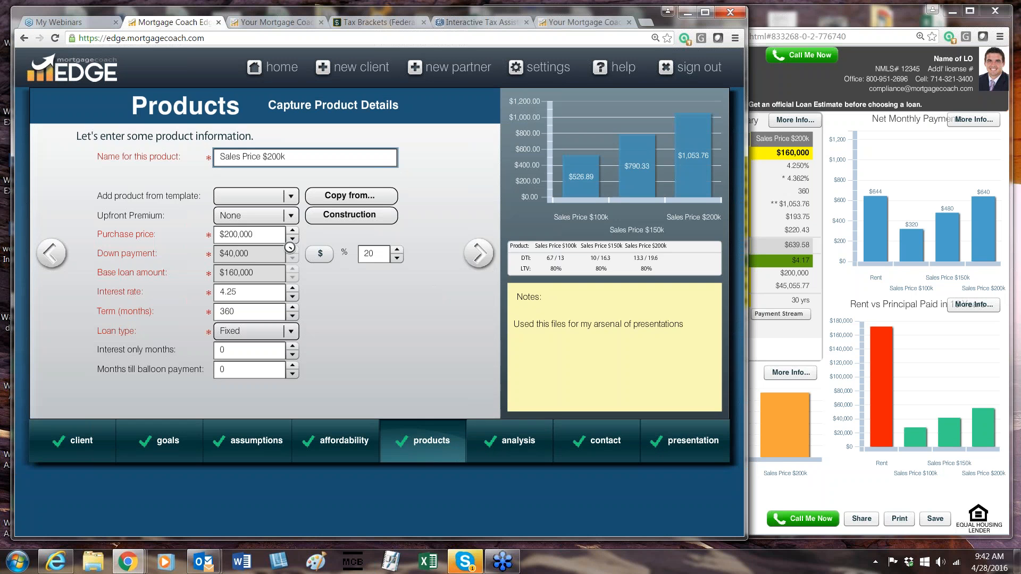
{"action": "left_click_drag", "start_coordinate": [261, 234], "coordinate": [82, 226]}
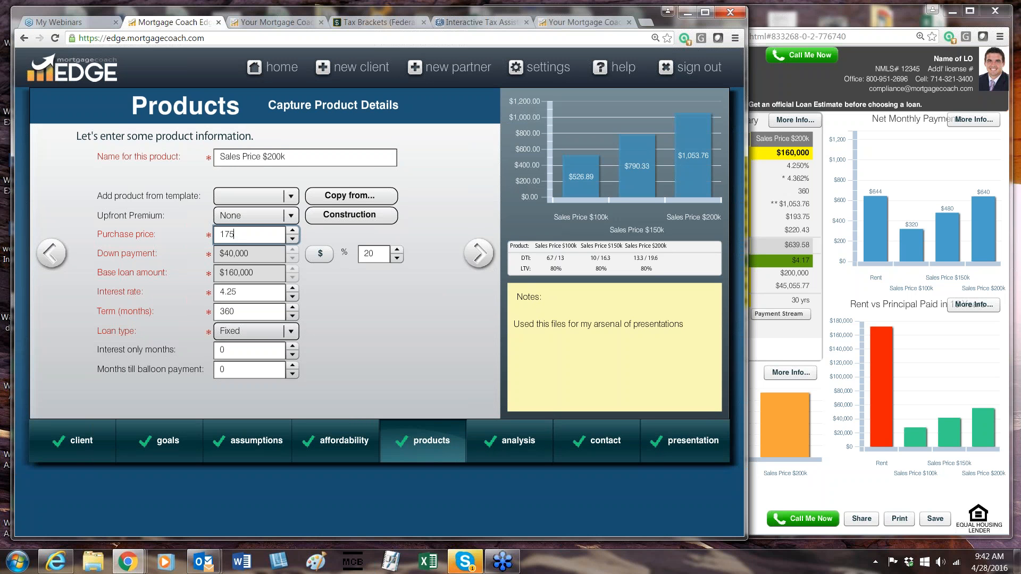
{"action": "type", "text": "000"}
Rename the product as Sales Price $175k and continue to its closing costs.
{"action": "left_click", "coordinate": [282, 157]}
{"action": "key", "text": "BackSpace"}
{"action": "key", "text": "BackSpace"}
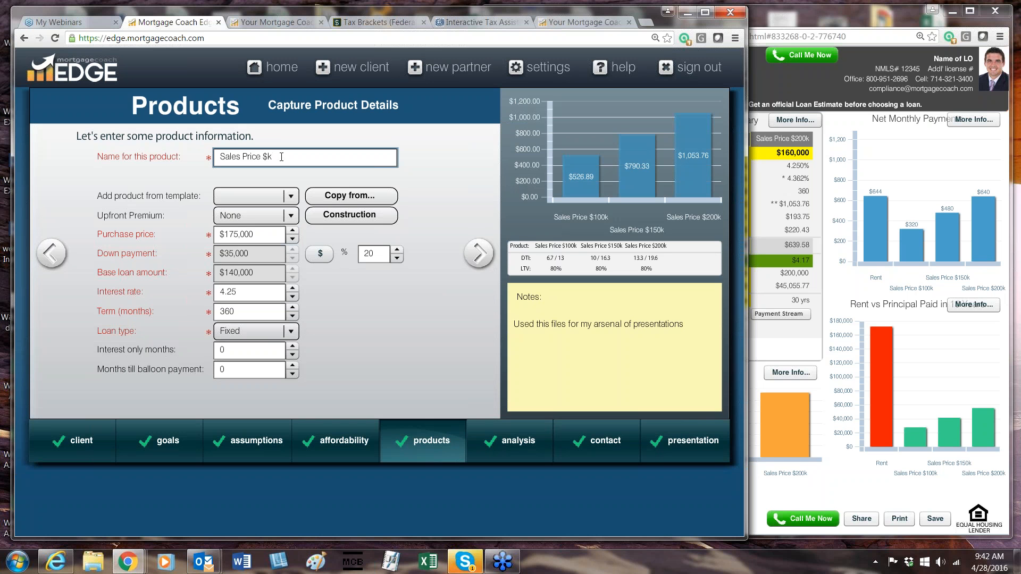
{"action": "key", "text": "Delete"}
{"action": "type", "text": "175"}
{"action": "left_click", "coordinate": [480, 253]}
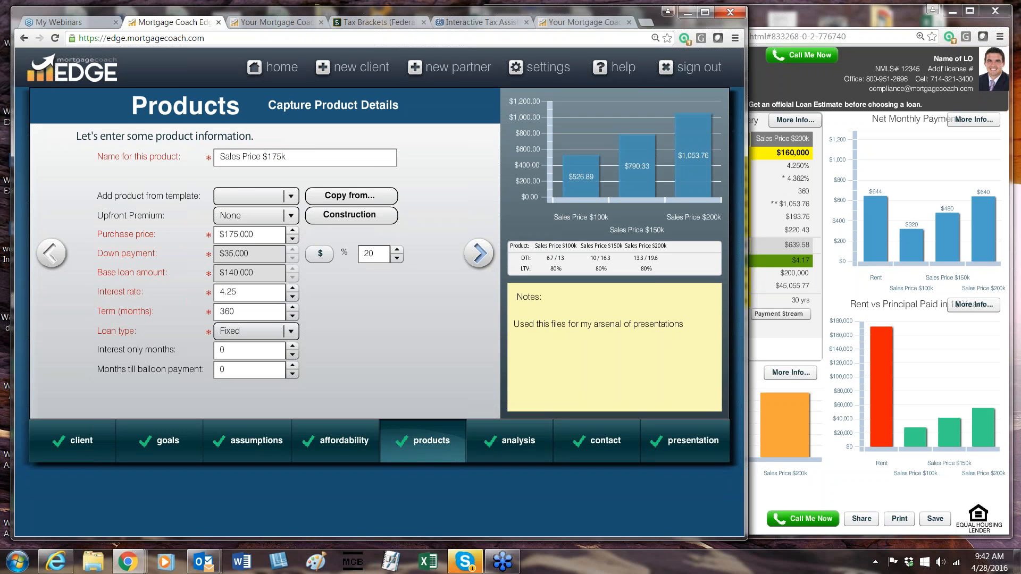
Return to the narrowed report, clear all highlights and highlight the third product's loan amount and the Sales Price $175k column.
{"action": "left_click", "coordinate": [614, 24]}
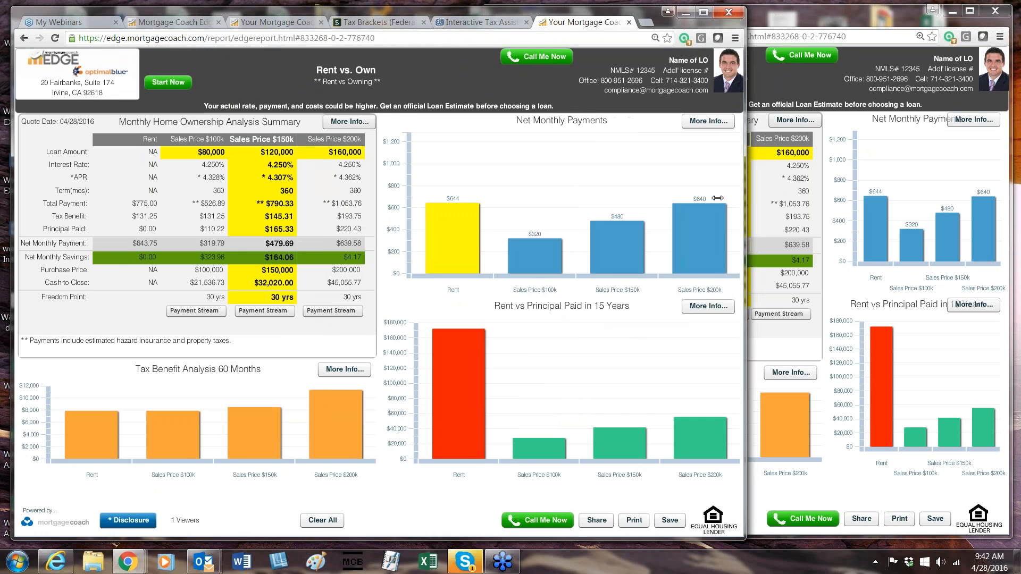
{"action": "left_click_drag", "start_coordinate": [746, 184], "coordinate": [496, 184]}
{"action": "left_click", "coordinate": [232, 520]}
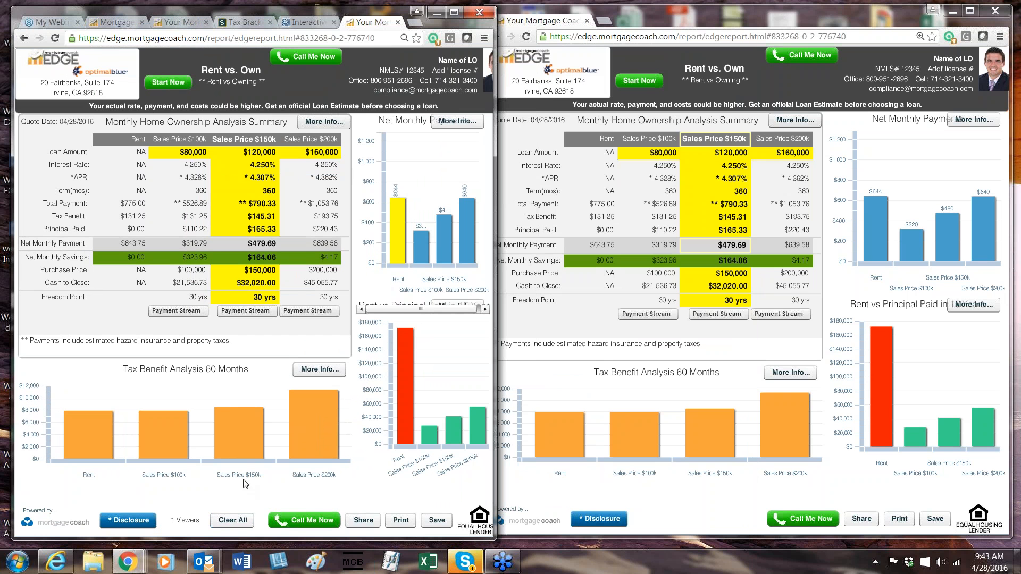
{"action": "left_click", "coordinate": [330, 153]}
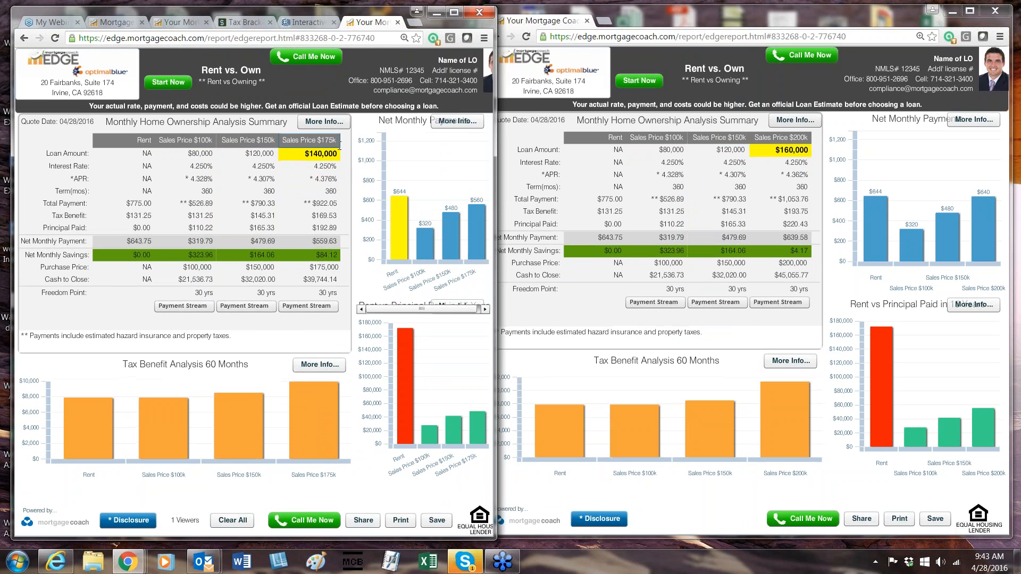
{"action": "left_click", "coordinate": [337, 141]}
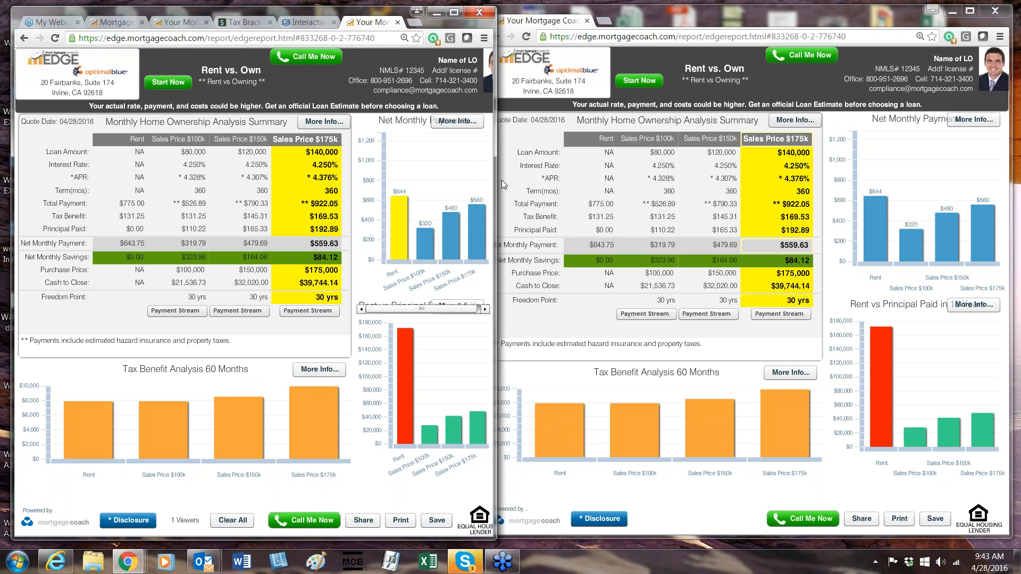
Widen the presenter's browser window, switch to the EDGE setup and go to its home page.
{"action": "left_click_drag", "start_coordinate": [497, 239], "coordinate": [995, 239]}
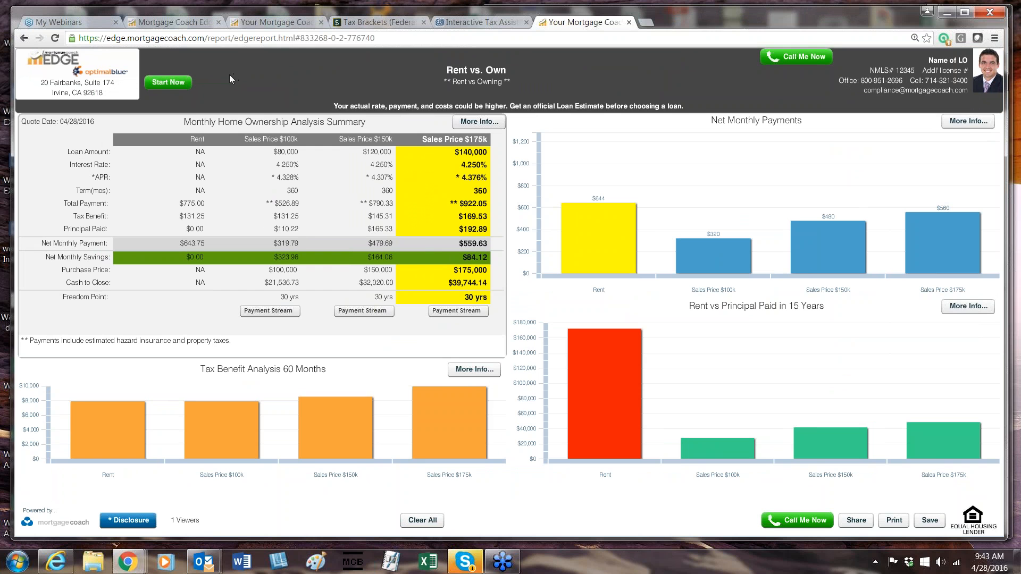
{"action": "left_click", "coordinate": [181, 23]}
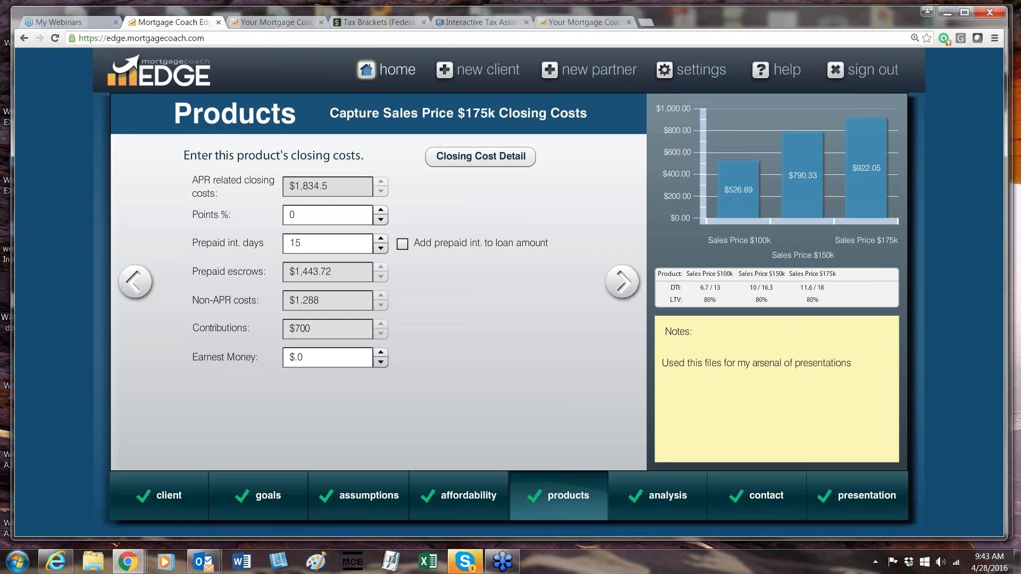
{"action": "left_click", "coordinate": [392, 79]}
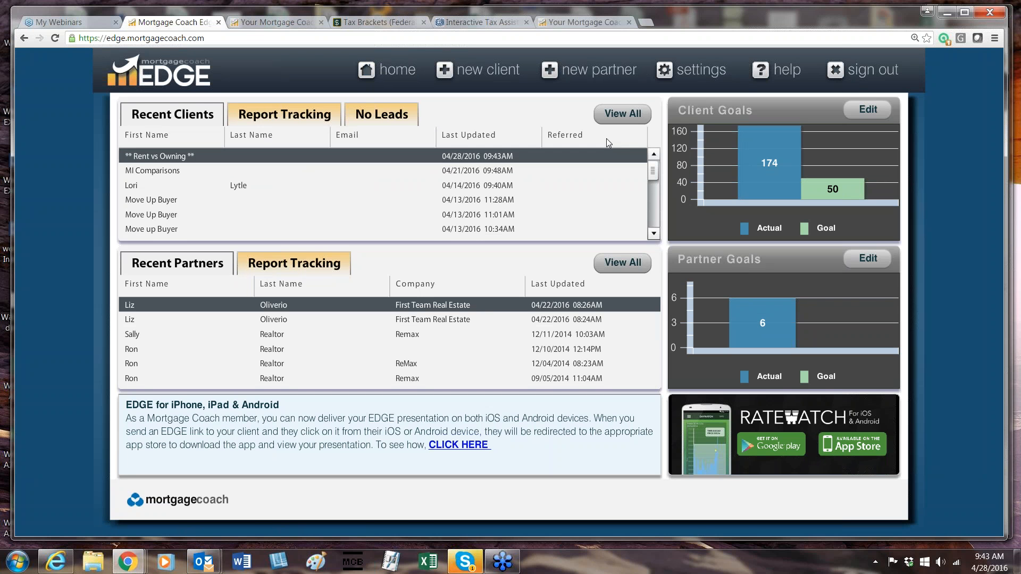
Search for all clients without entering criteria and place the cursor in the filter of the client list.
{"action": "left_click", "coordinate": [623, 118]}
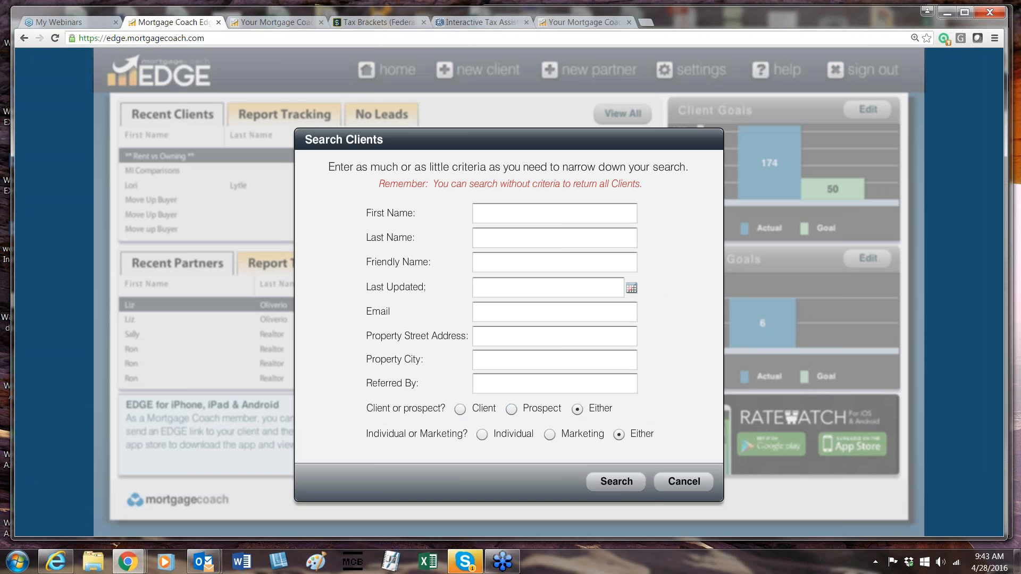
{"action": "left_click", "coordinate": [630, 485]}
{"action": "left_click", "coordinate": [619, 484]}
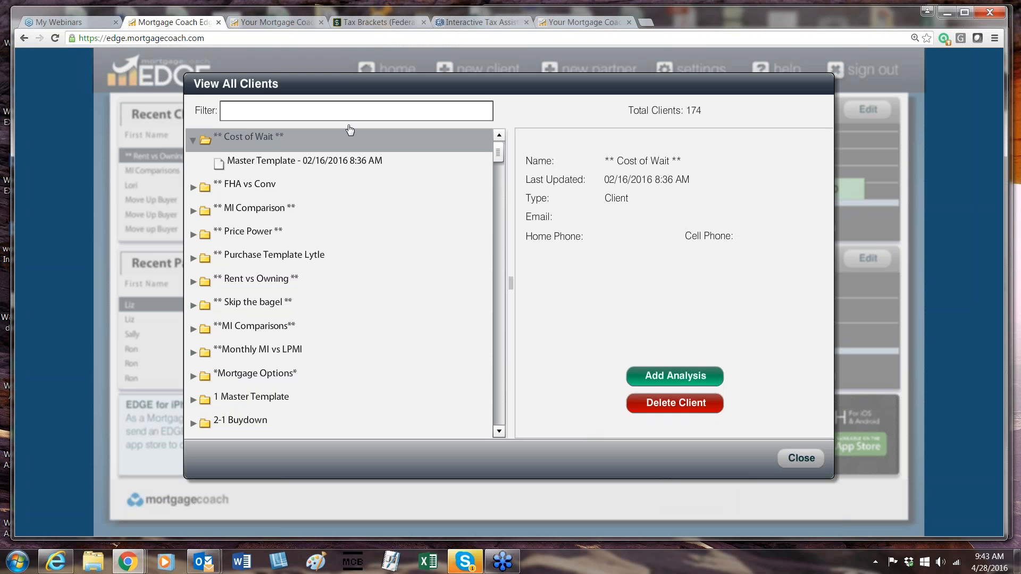
{"action": "left_click", "coordinate": [345, 115]}
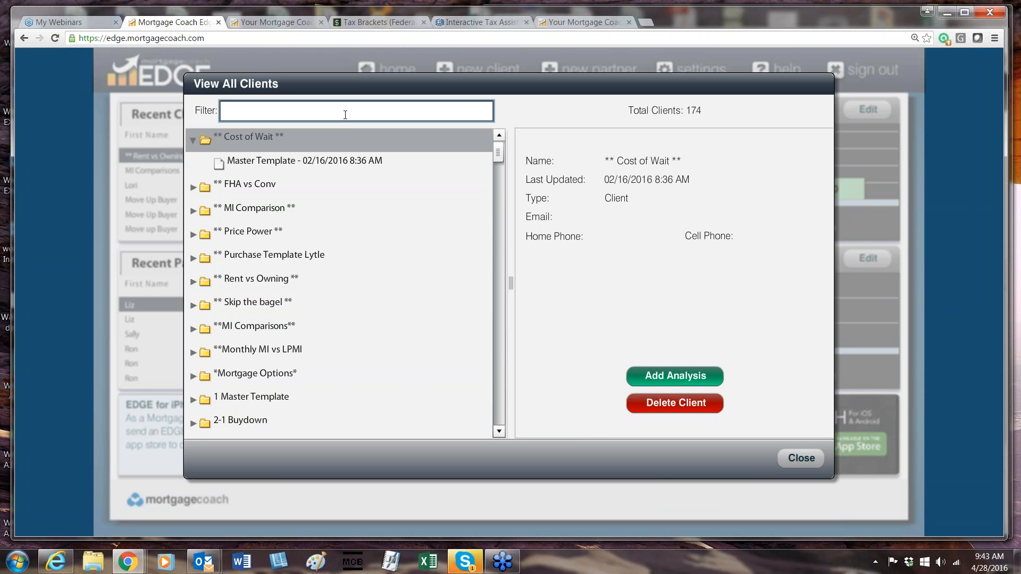
{"action": "type", "text": "**Ren"}
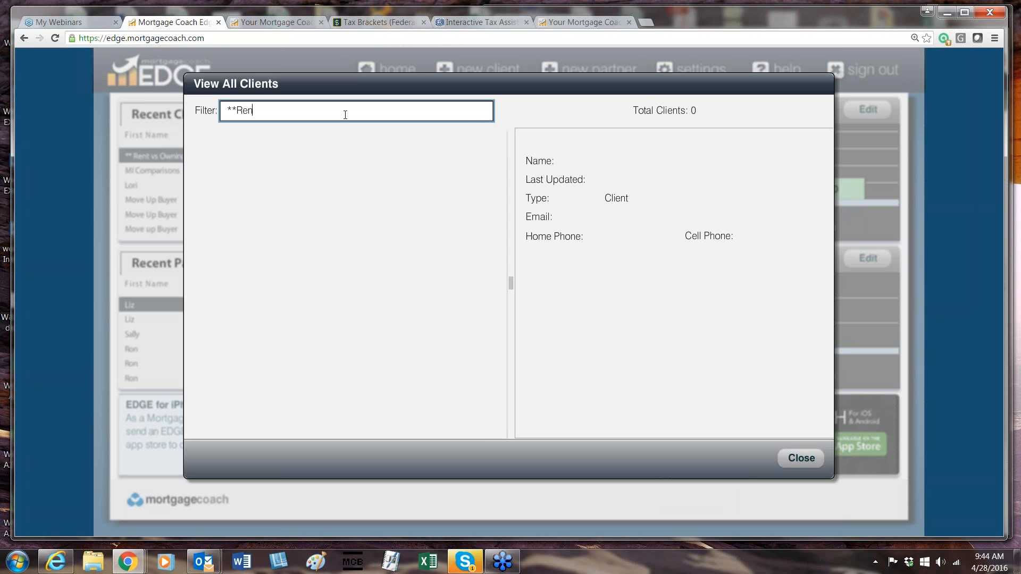
{"action": "key", "text": "BackSpace"}
{"action": "key", "text": "BackSpace"}
{"action": "key", "text": "BackSpace"}
{"action": "key", "text": "BackSpace"}
{"action": "key", "text": "BackSpace"}
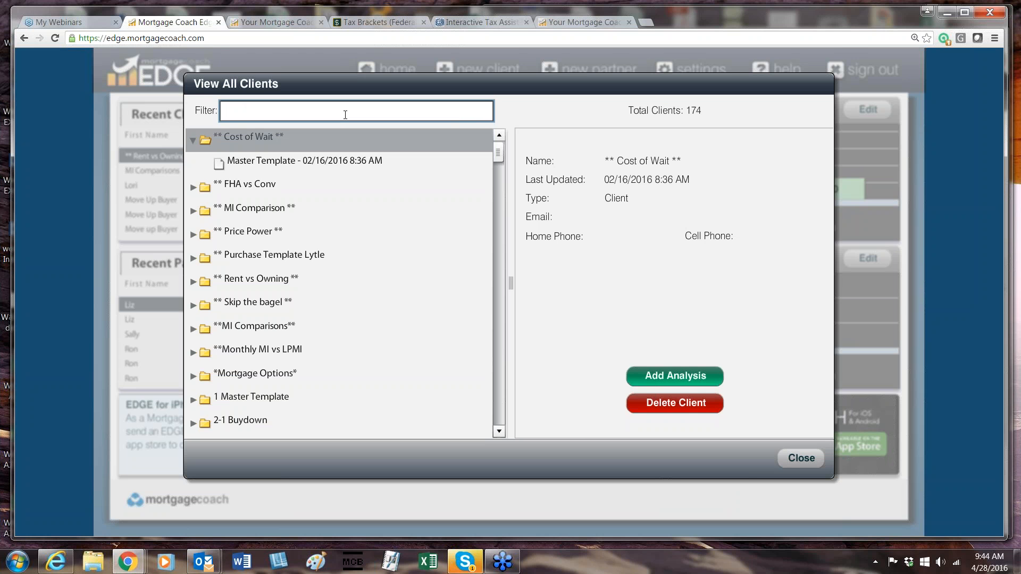
Filter the client list by Rent and copy the Training Thursday 4-28-16 analysis to a new client.
{"action": "type", "text": "Rent"}
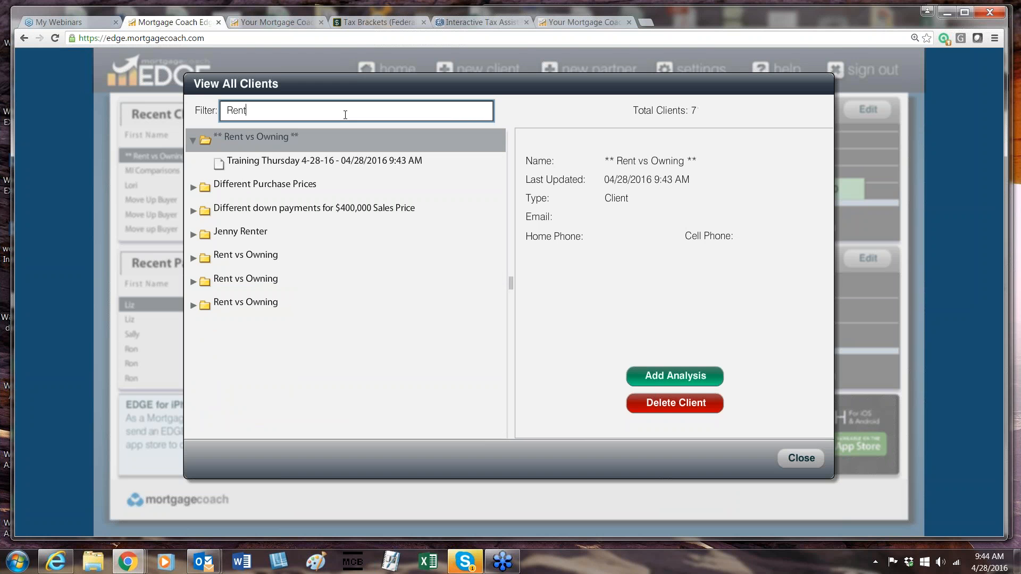
{"action": "left_click", "coordinate": [333, 164]}
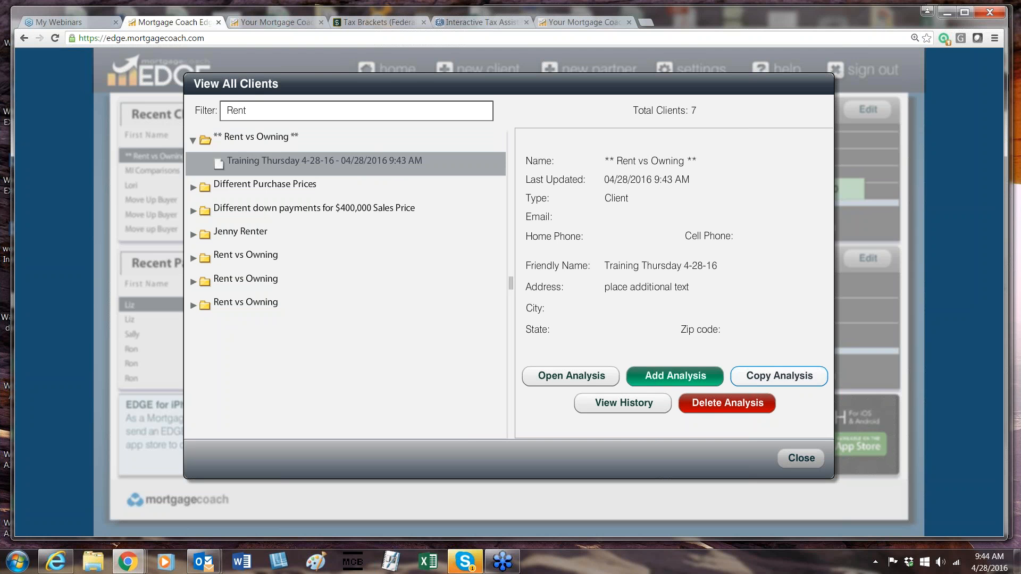
{"action": "left_click", "coordinate": [779, 376]}
{"action": "left_click", "coordinate": [572, 289]}
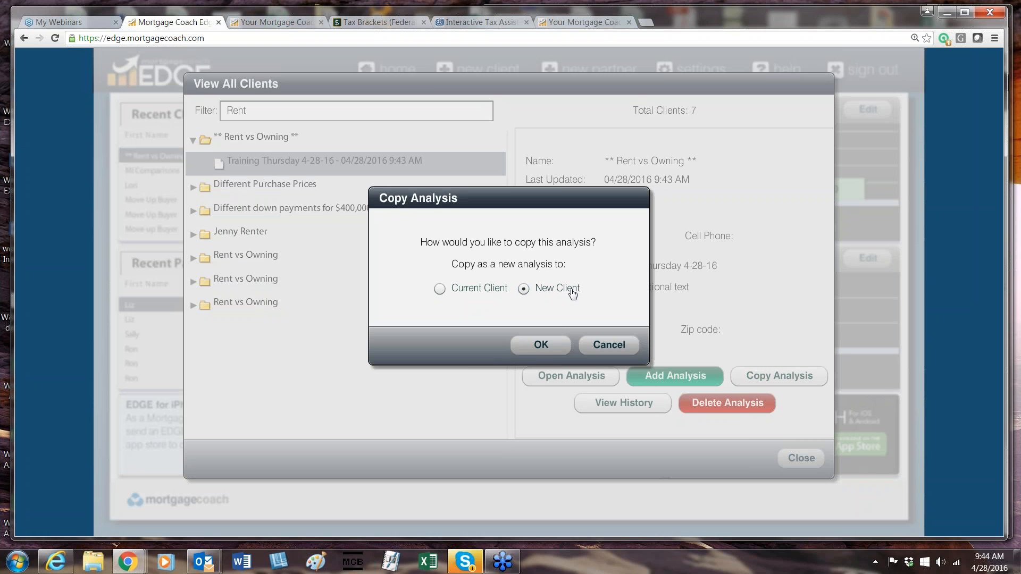
{"action": "left_click", "coordinate": [541, 345]}
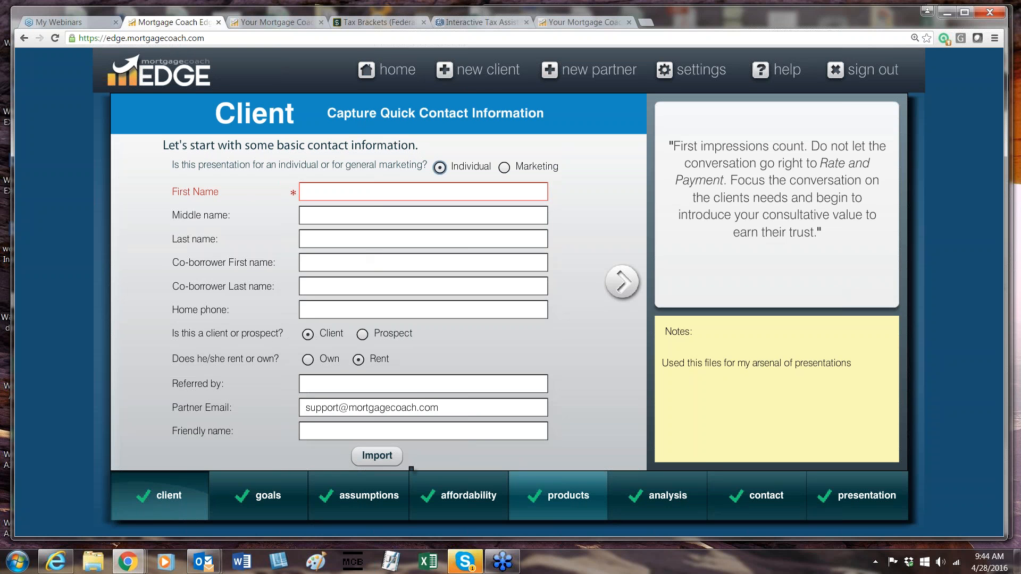
Enter the new client's first name and continue to the Goals page.
{"action": "mouse_move", "coordinate": [542, 502]}
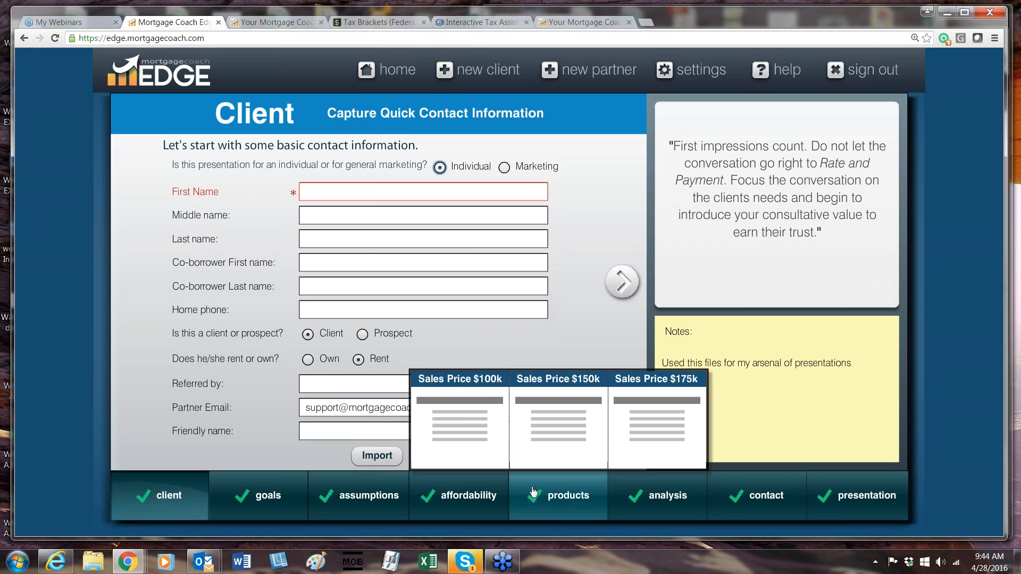
{"action": "left_click", "coordinate": [311, 190]}
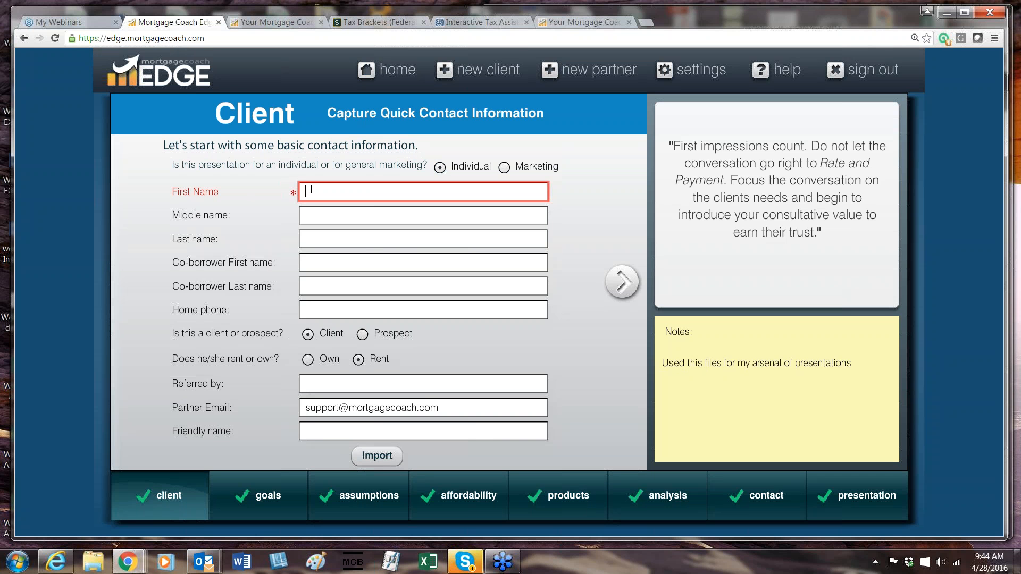
{"action": "type", "text": "Lori"}
{"action": "left_click", "coordinate": [624, 282]}
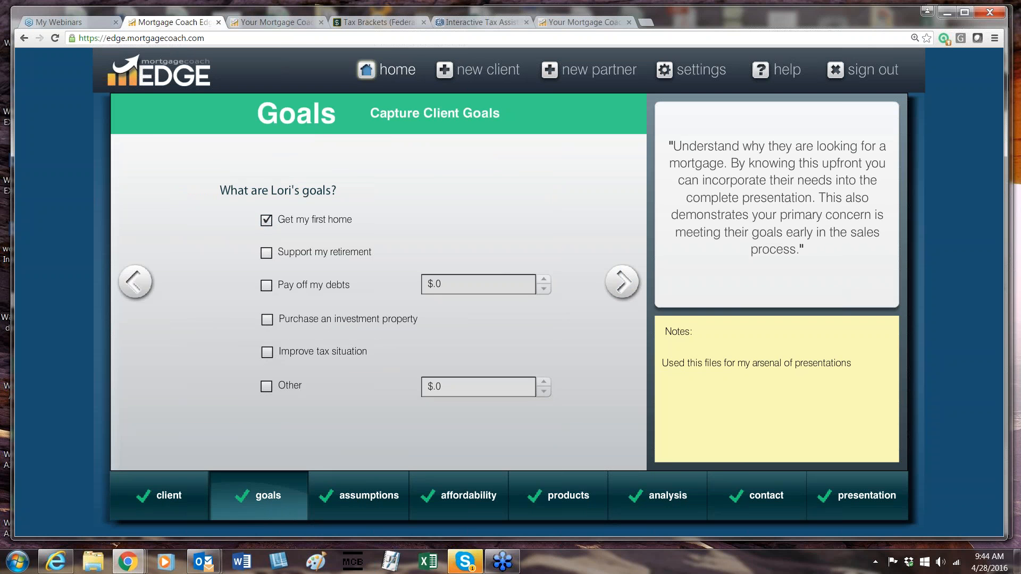
Reopen the ** Rent vs Owning ** client from the home page, change the housing status to Own and open the presentation's report selection.
{"action": "left_click", "coordinate": [397, 70]}
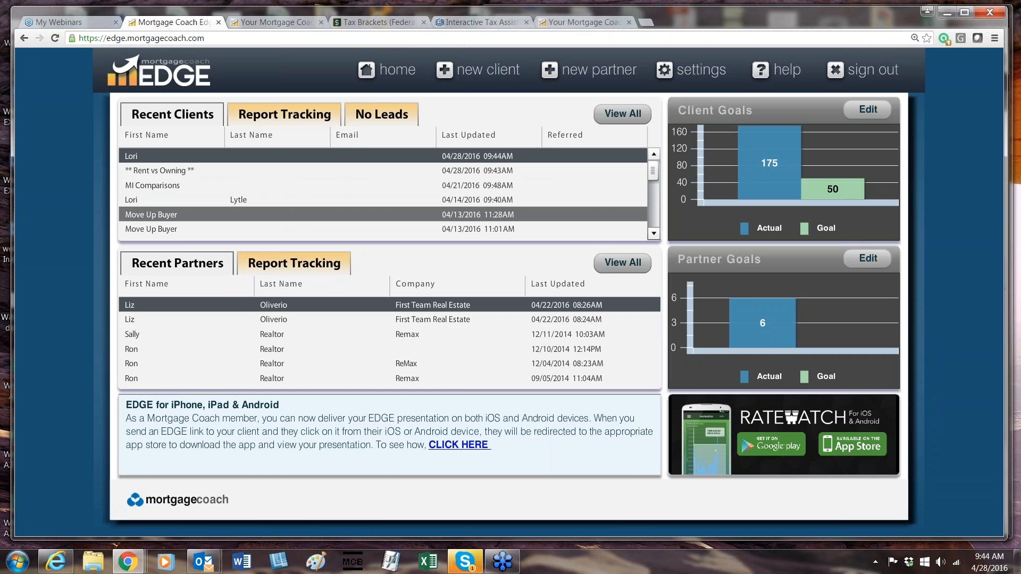
{"action": "left_click", "coordinate": [483, 171]}
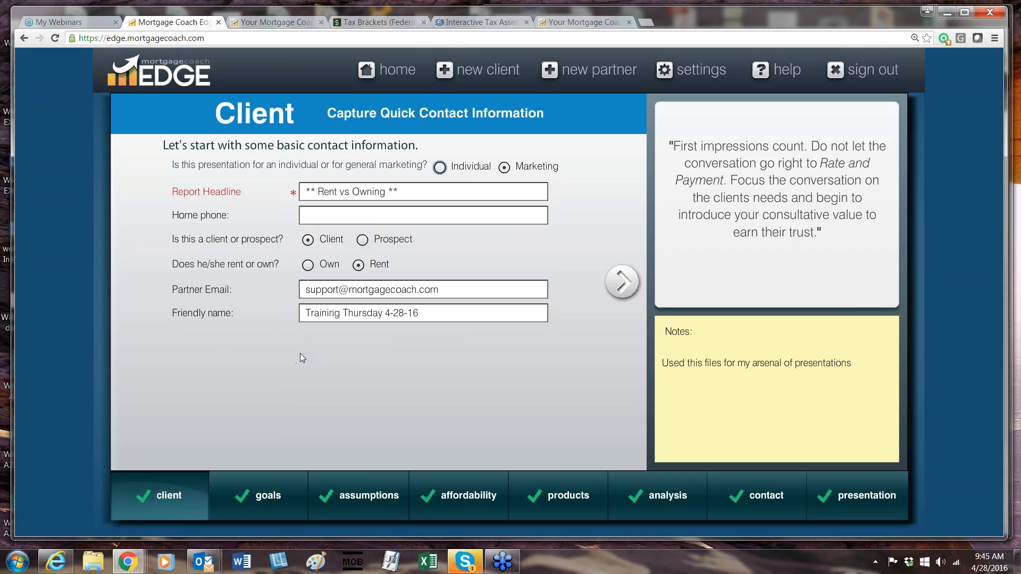
{"action": "left_click", "coordinate": [307, 265]}
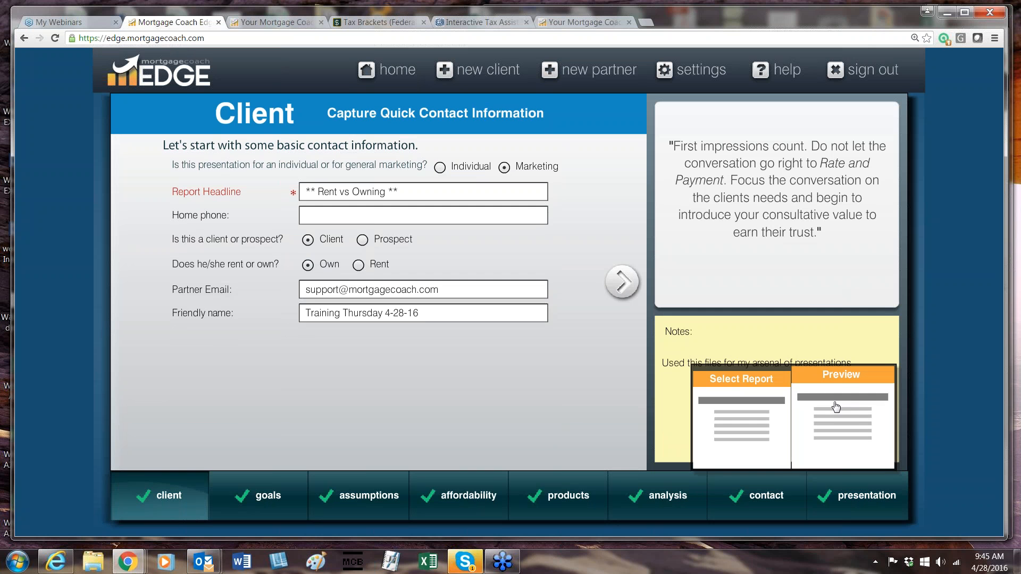
{"action": "left_click", "coordinate": [747, 387]}
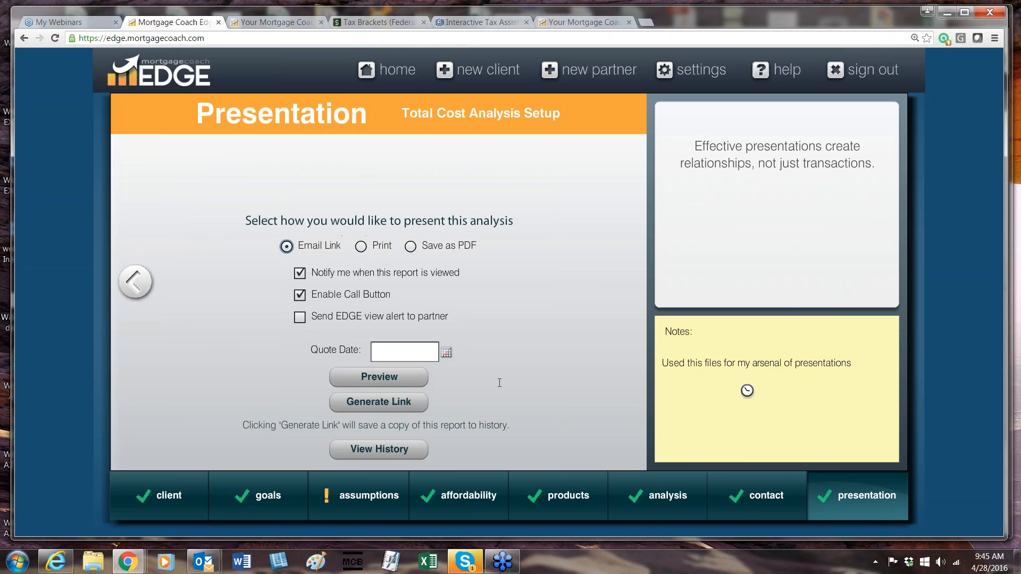
Set the presentation's quote date to 04/28/2016 and preview the Total Cost Analysis report.
{"action": "left_click", "coordinate": [446, 353]}
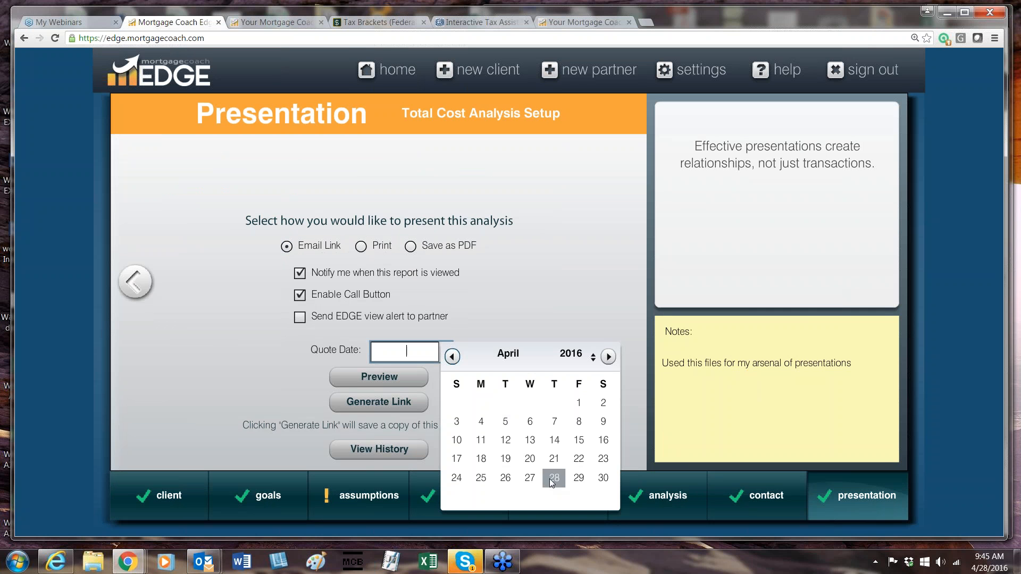
{"action": "left_click", "coordinate": [553, 476]}
{"action": "left_click", "coordinate": [379, 377]}
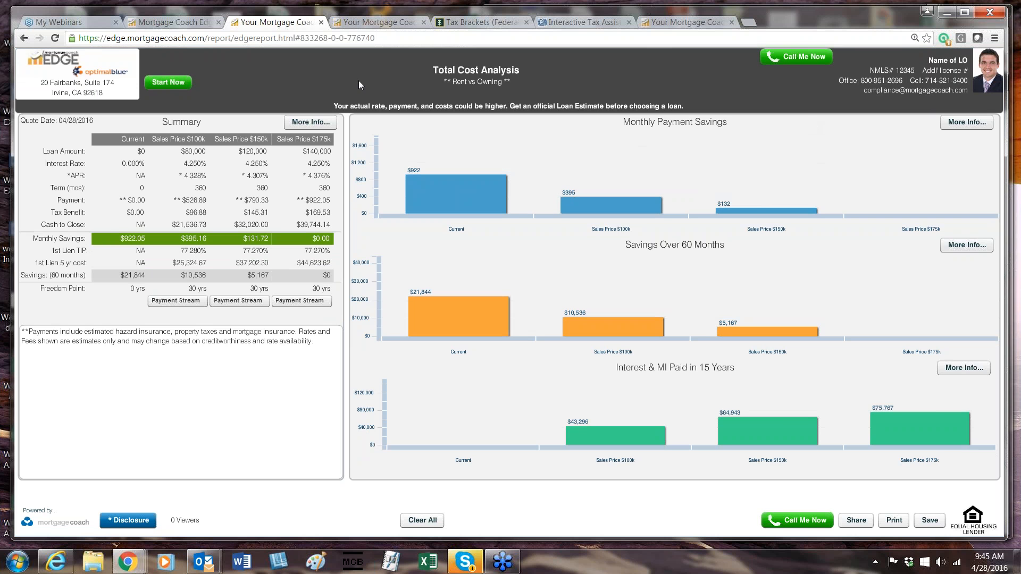
Select Purchase a new home as the goal in the ** Rent vs Owning ** client file and return to the report preview.
{"action": "left_click", "coordinate": [195, 27]}
{"action": "left_click", "coordinate": [159, 496]}
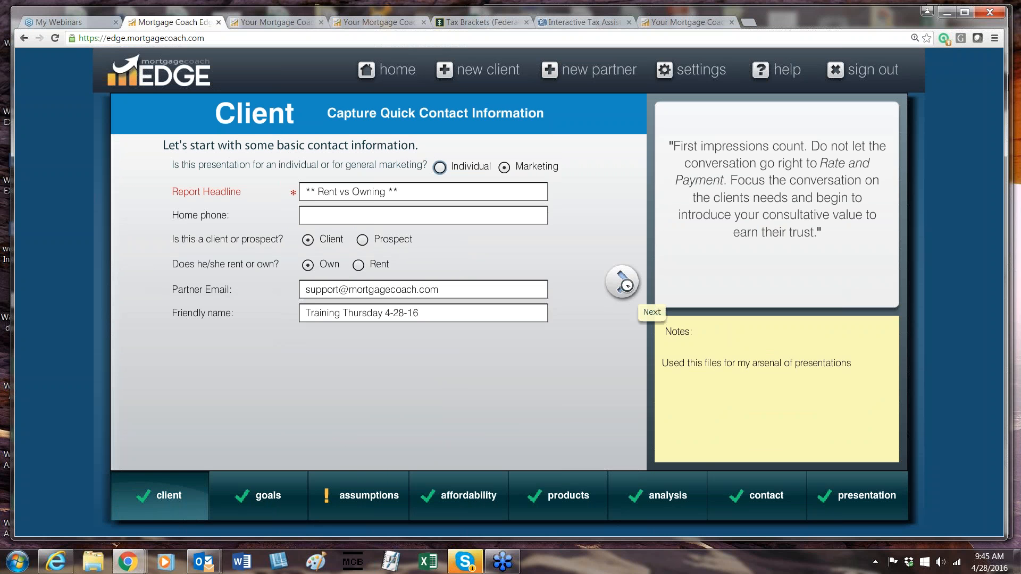
{"action": "left_click", "coordinate": [623, 282]}
{"action": "left_click", "coordinate": [332, 318]}
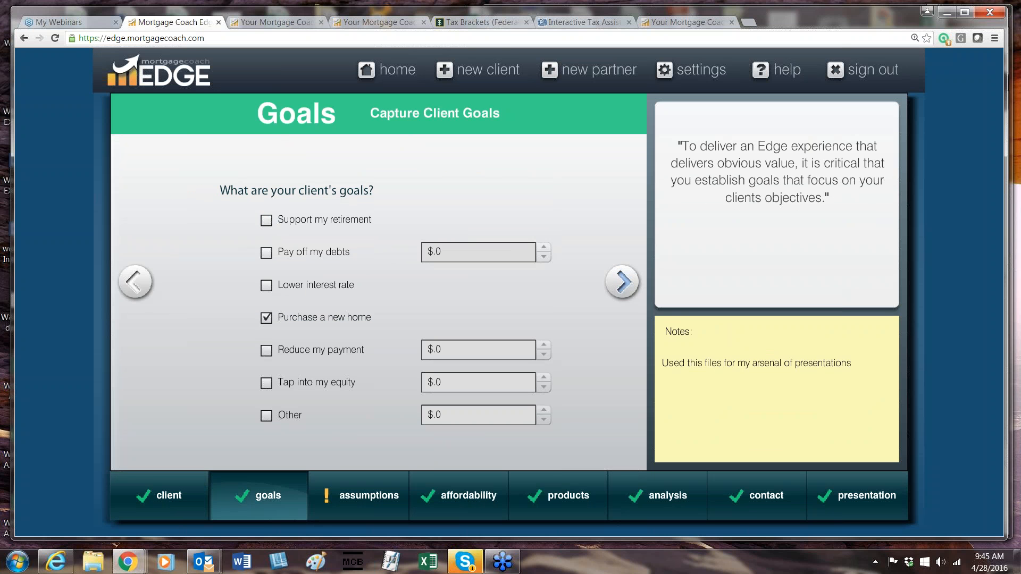
{"action": "left_click", "coordinate": [295, 22]}
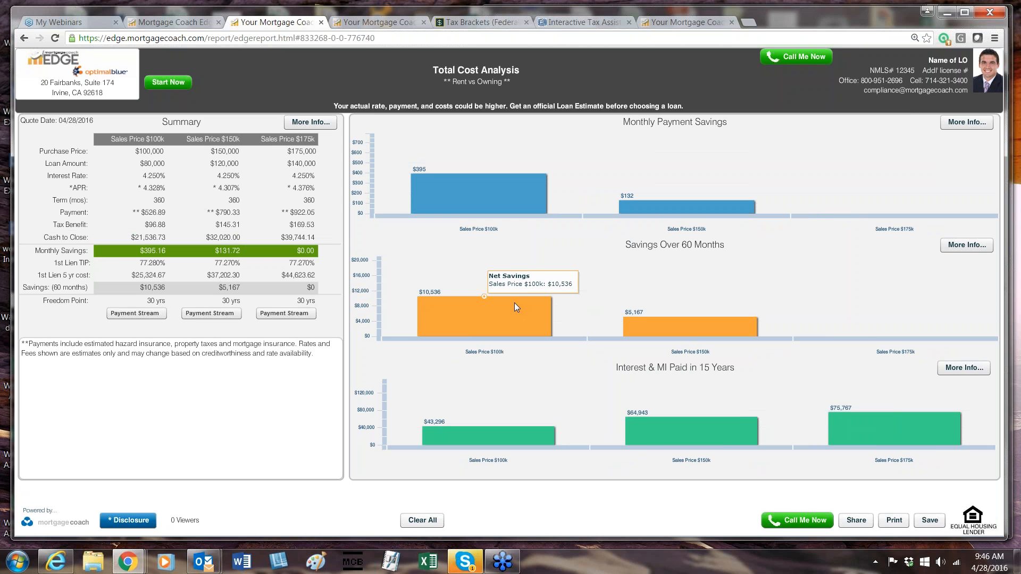
Examine the cost breakdown behind the report's Savings Over 60 Months chart and close it.
{"action": "mouse_move", "coordinate": [636, 323]}
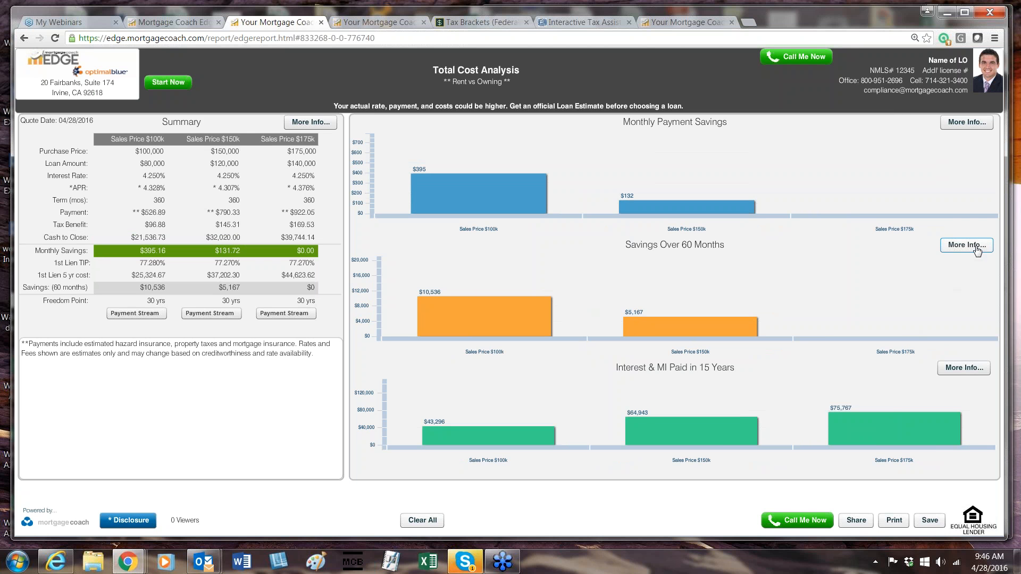
{"action": "left_click", "coordinate": [977, 248]}
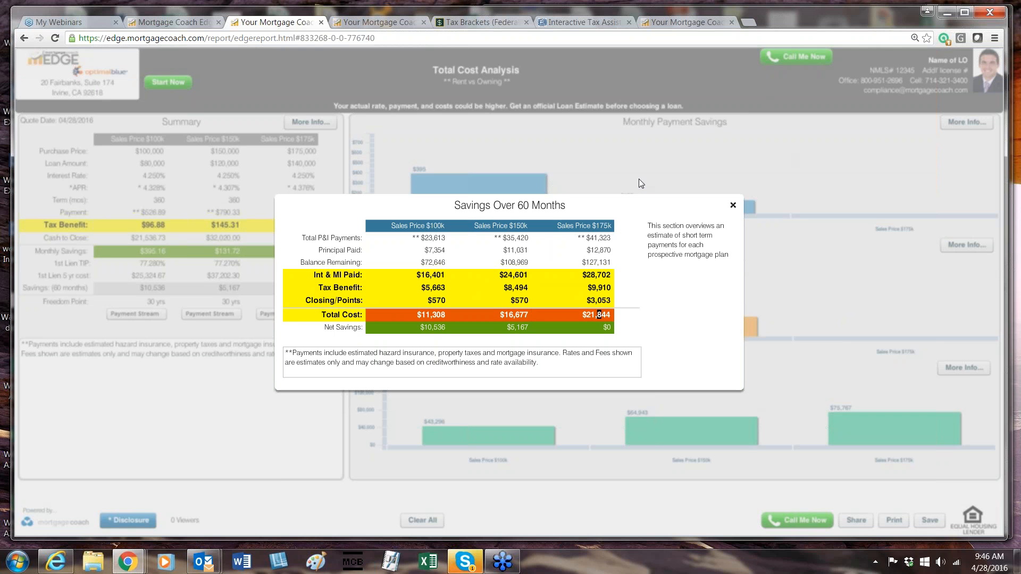
{"action": "left_click", "coordinate": [733, 205]}
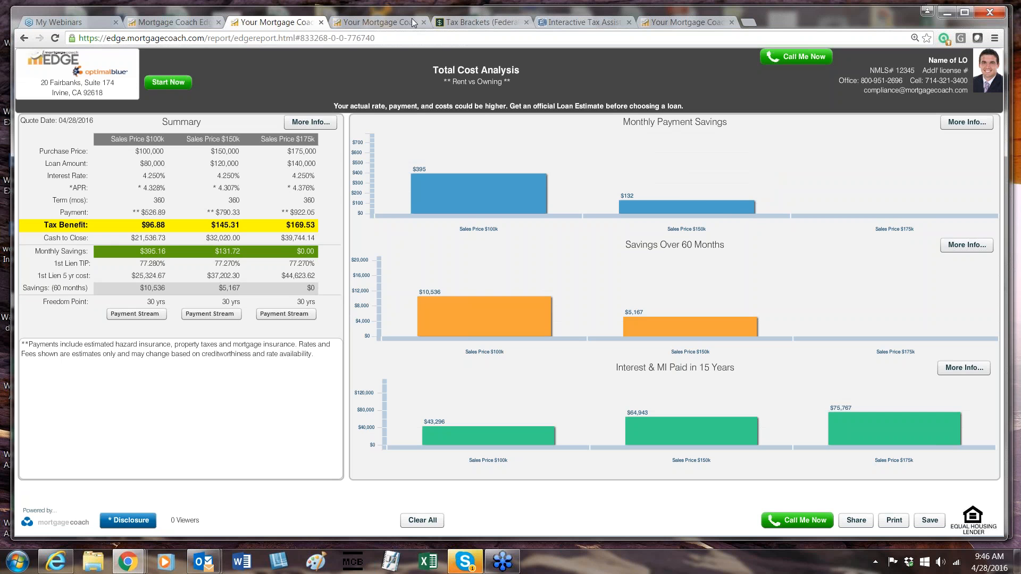
Leave the client file in EDGE and open the product templates in the account settings.
{"action": "left_click", "coordinate": [191, 21]}
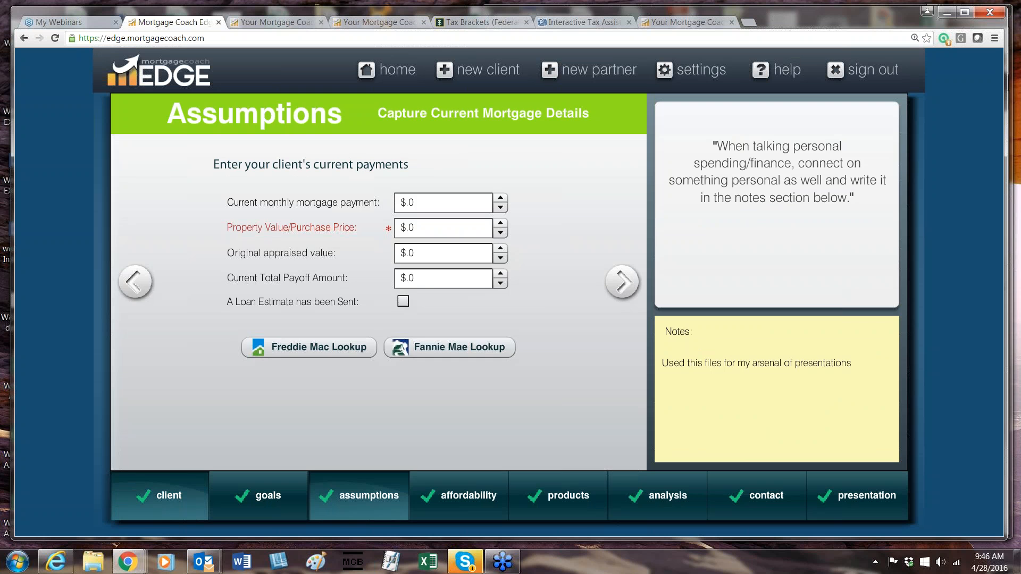
{"action": "left_click", "coordinate": [159, 492]}
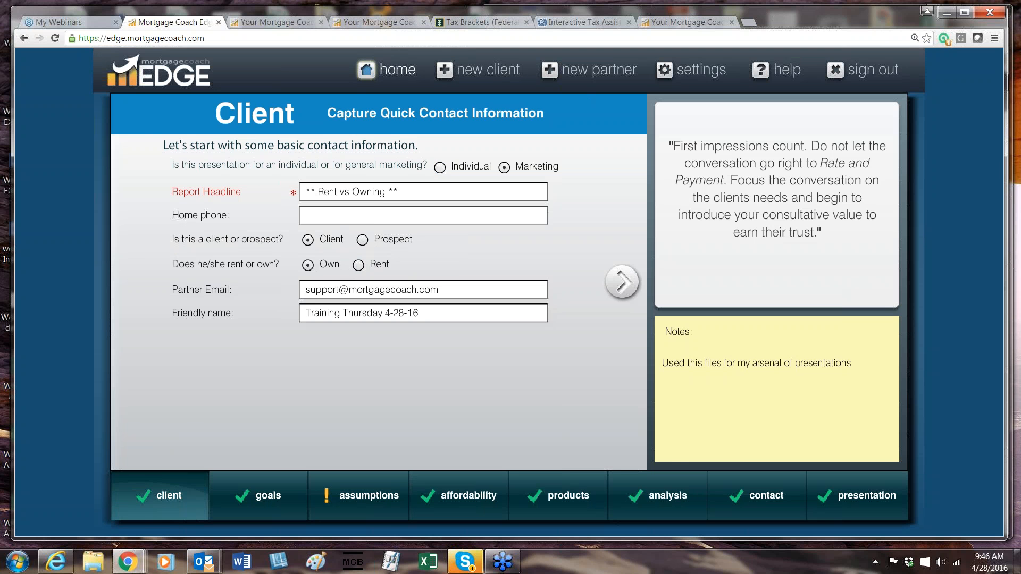
{"action": "left_click", "coordinate": [367, 70]}
{"action": "left_click", "coordinate": [665, 70]}
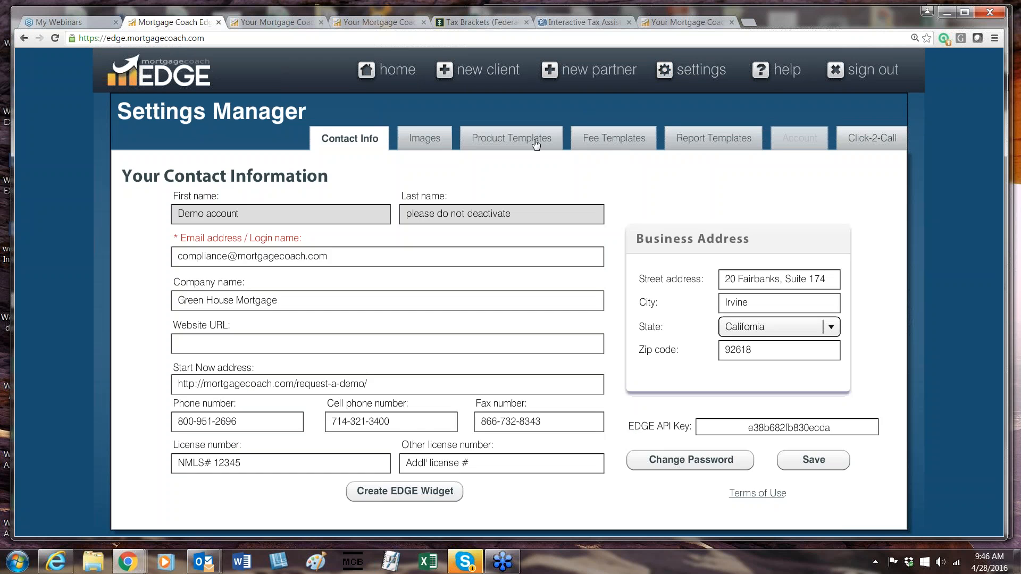
{"action": "left_click", "coordinate": [536, 142]}
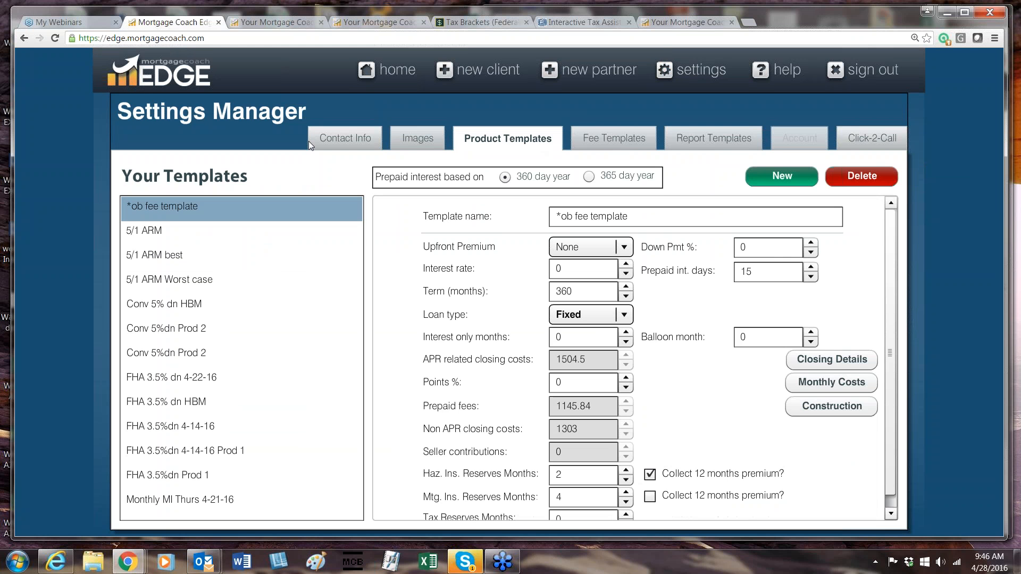
Review the monthly costs and closing cost details of the *ob fee template and return to the home page.
{"action": "left_click", "coordinate": [563, 269]}
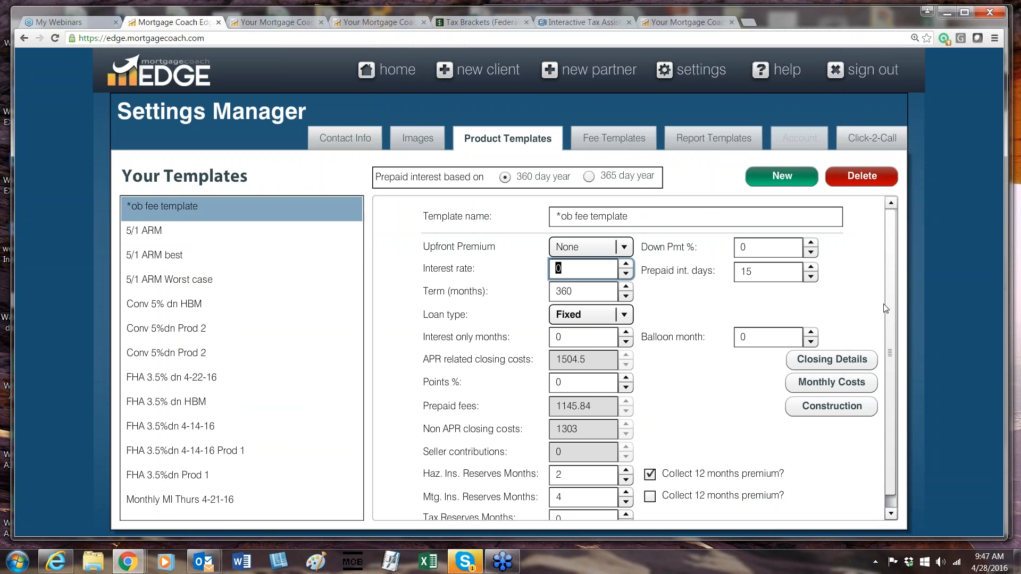
{"action": "left_click_drag", "start_coordinate": [891, 315], "coordinate": [881, 383]}
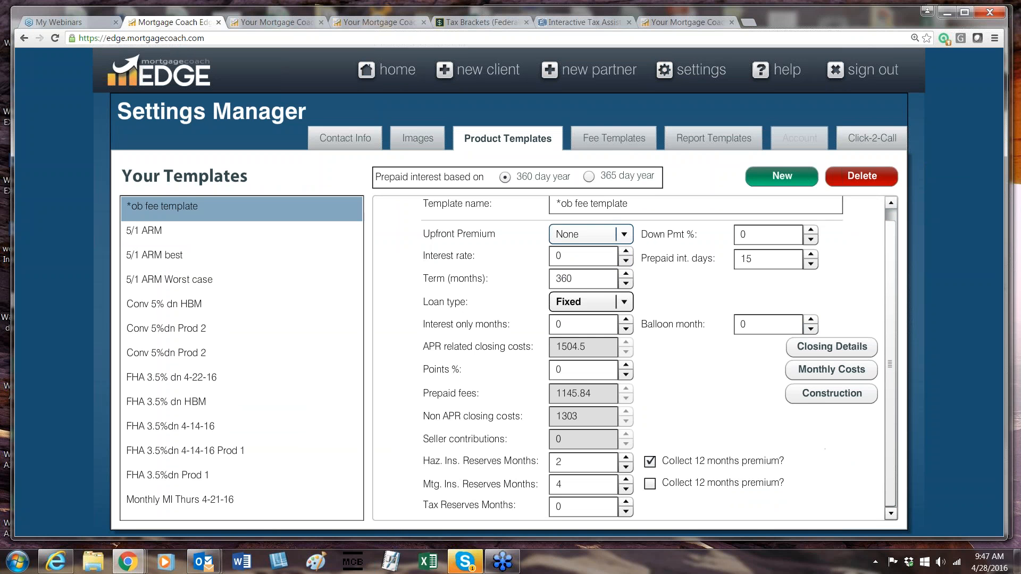
{"action": "left_click", "coordinate": [832, 370]}
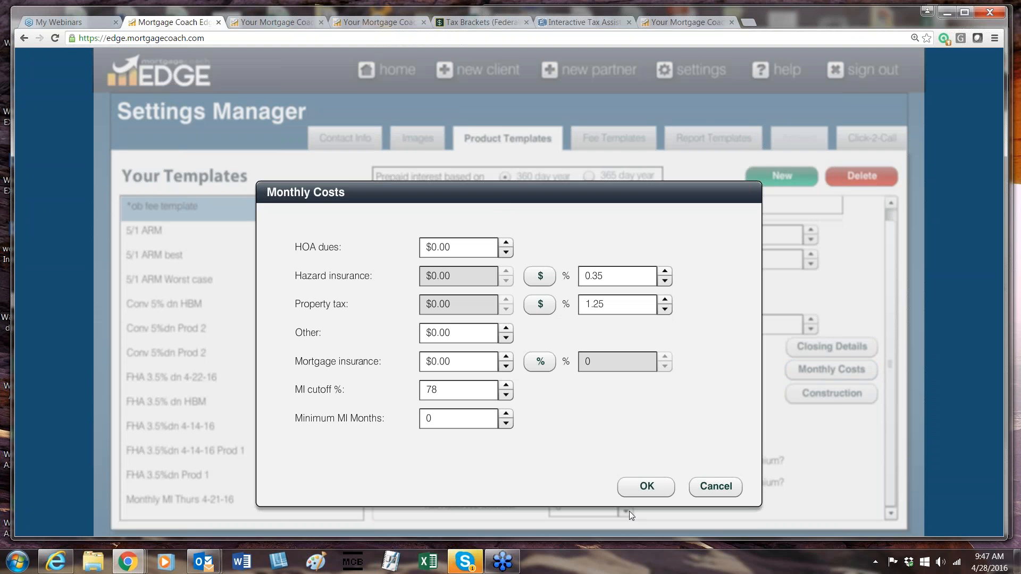
{"action": "left_click", "coordinate": [637, 481]}
{"action": "left_click", "coordinate": [813, 346]}
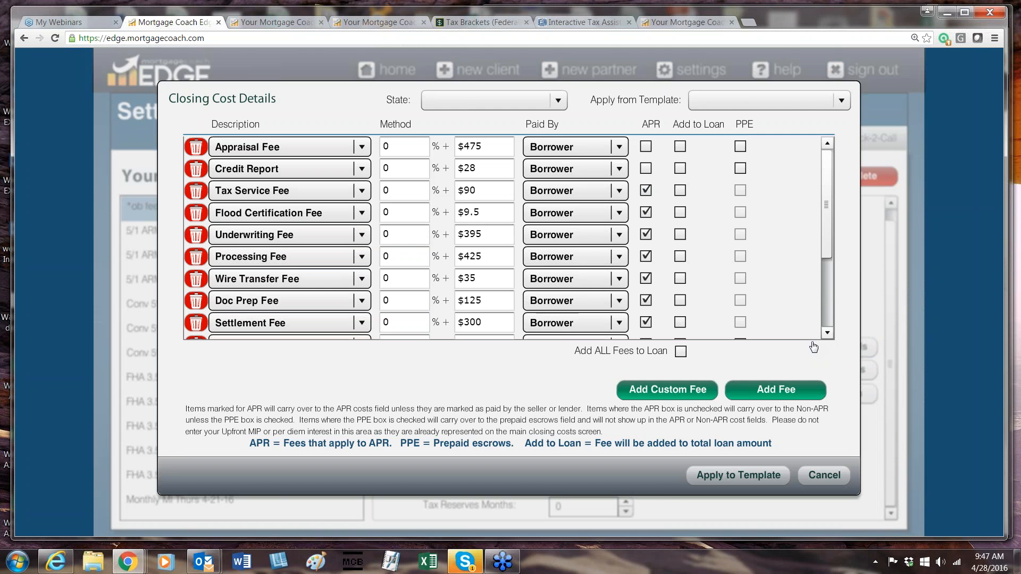
{"action": "left_click", "coordinate": [824, 475]}
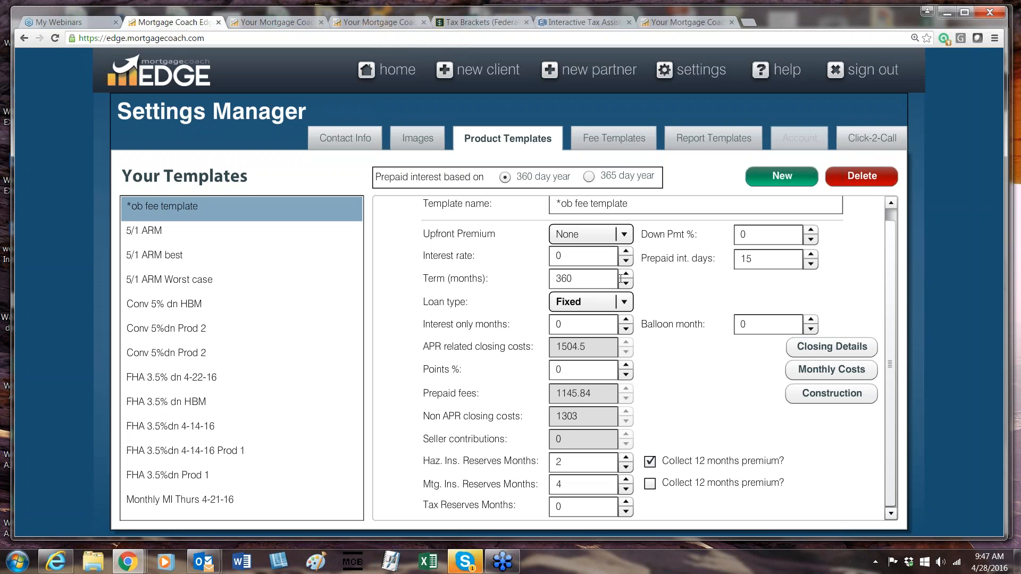
{"action": "left_click", "coordinate": [761, 259]}
{"action": "left_click", "coordinate": [786, 234]}
{"action": "left_click", "coordinate": [394, 79]}
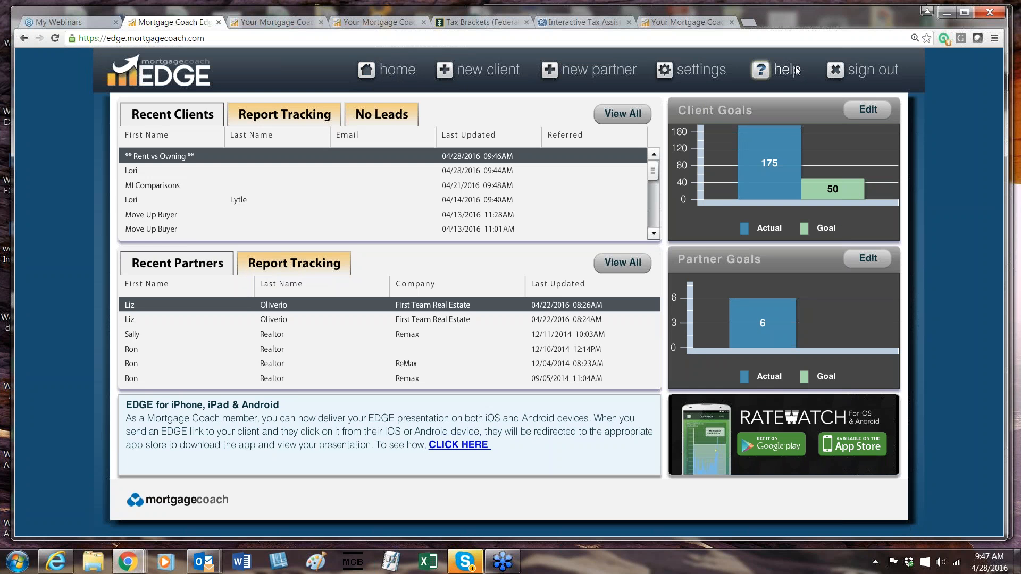
Open the help Support Center and try searching it for "Reinve".
{"action": "left_click", "coordinate": [789, 71]}
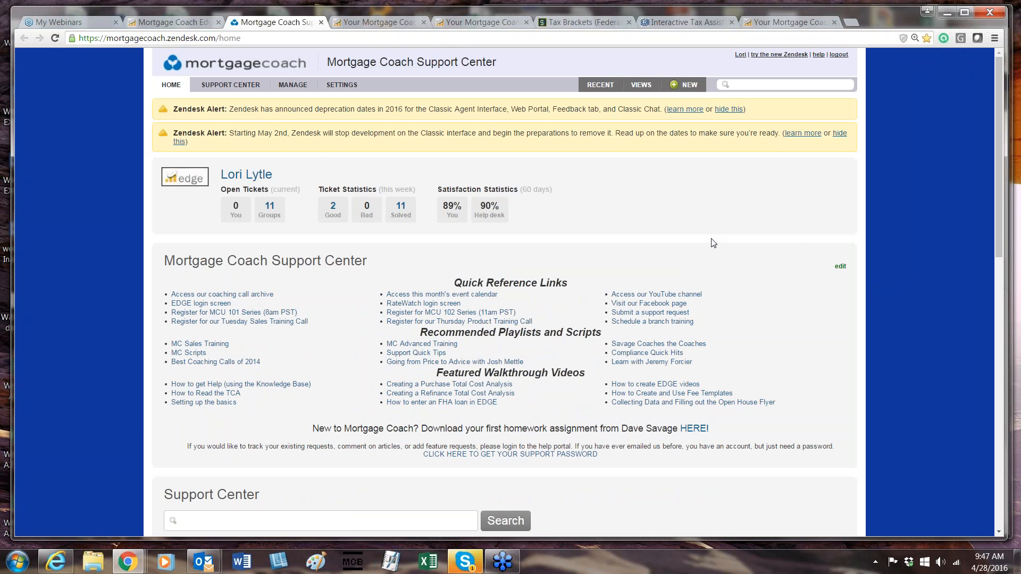
{"action": "scroll", "coordinate": [713, 243], "scroll_direction": "down", "scroll_amount": 1}
{"action": "scroll", "coordinate": [713, 243], "scroll_direction": "down", "scroll_amount": 2}
{"action": "left_click", "coordinate": [260, 415]}
{"action": "type", "text": "Reinve"}
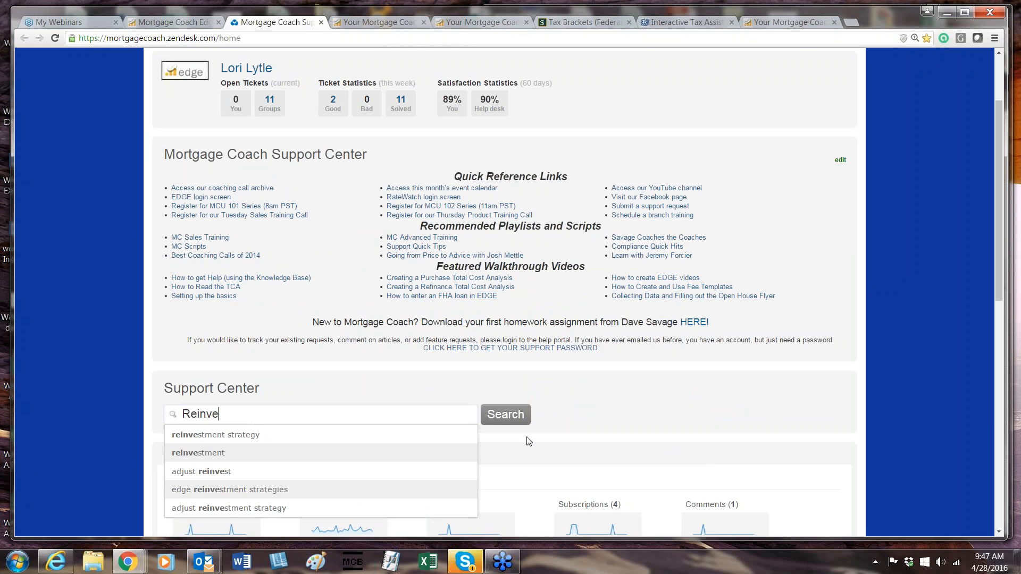
{"action": "left_click", "coordinate": [511, 415]}
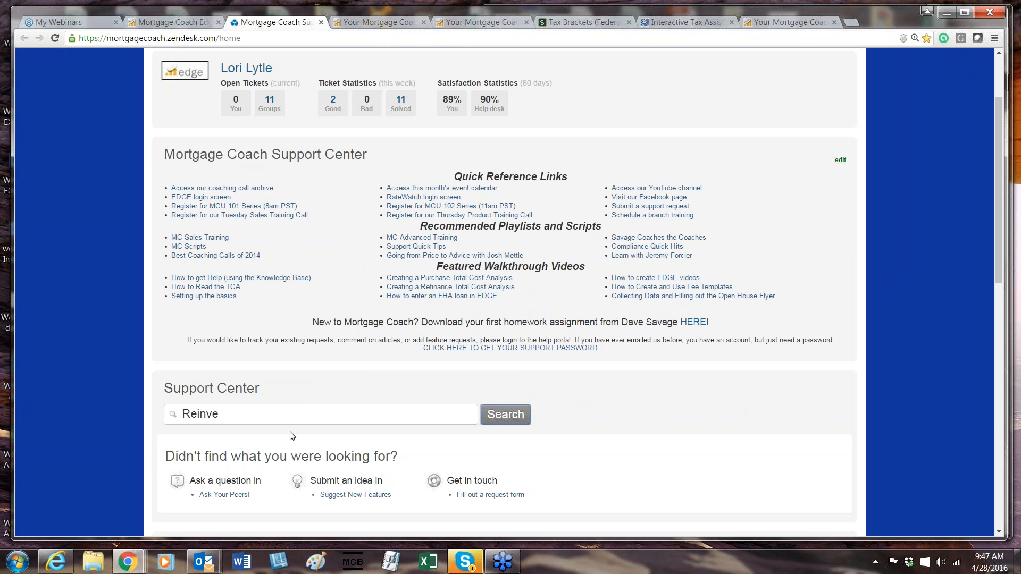
{"action": "left_click", "coordinate": [520, 424]}
Search the Support Center for "reinvestment strategy" using the suggested term.
{"action": "left_click", "coordinate": [318, 418]}
{"action": "key", "text": "BackSpace"}
{"action": "type", "text": "estement"}
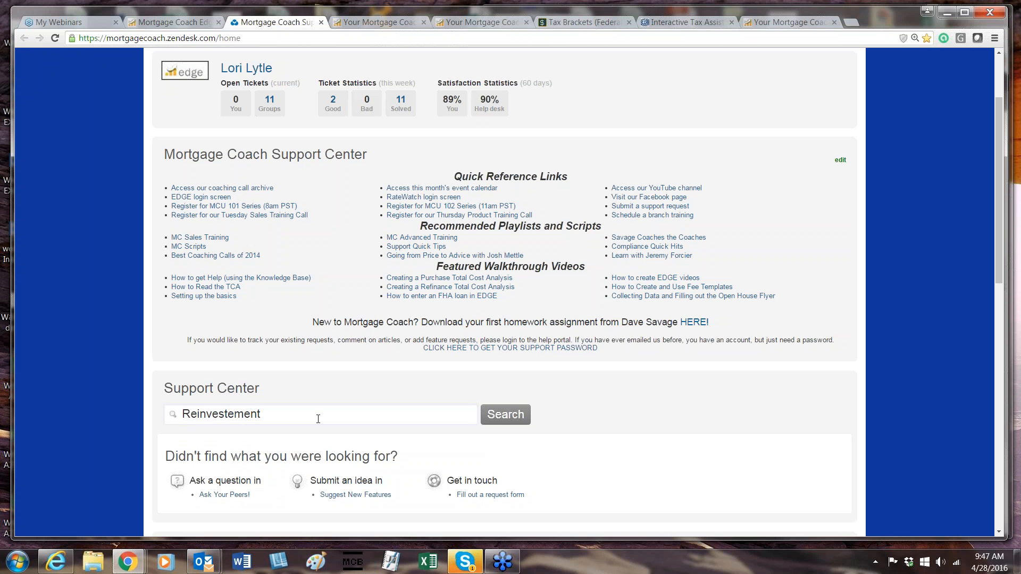
{"action": "key", "text": "BackSpace"}
{"action": "key", "text": "BackSpace"}
{"action": "key", "text": "BackSpace"}
{"action": "key", "text": "BackSpace"}
{"action": "key", "text": "BackSpace"}
{"action": "type", "text": "ment"}
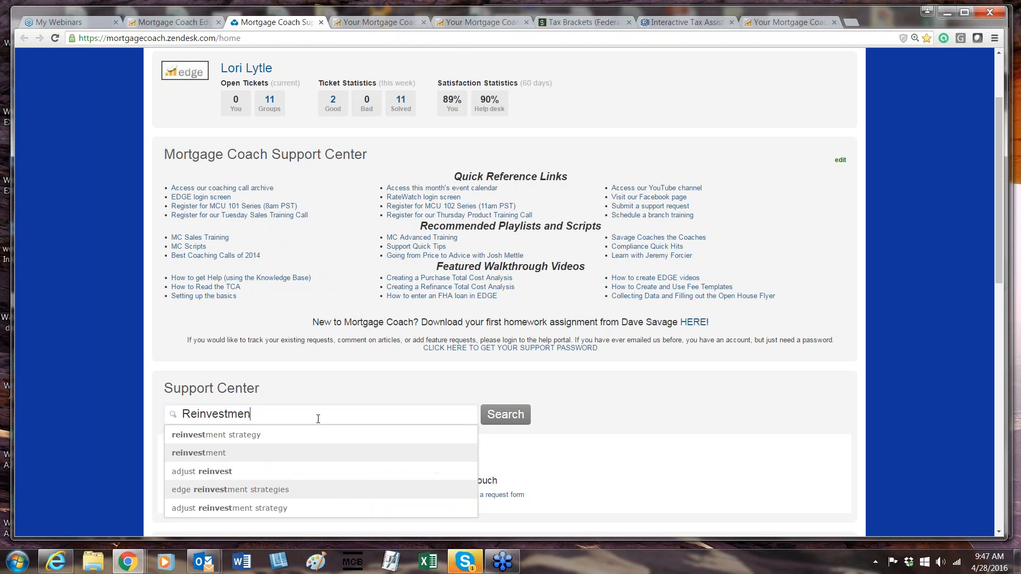
{"action": "left_click", "coordinate": [292, 437]}
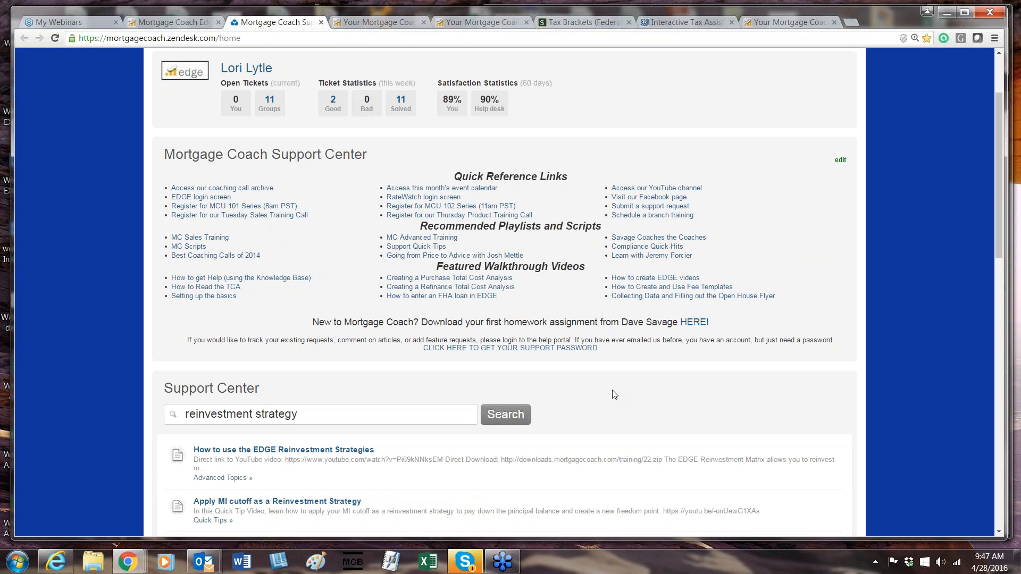
Open the coaching call archive from the Support Center's quick reference links.
{"action": "scroll", "coordinate": [615, 394], "scroll_direction": "down", "scroll_amount": 3}
{"action": "scroll", "coordinate": [488, 247], "scroll_direction": "up", "scroll_amount": 3}
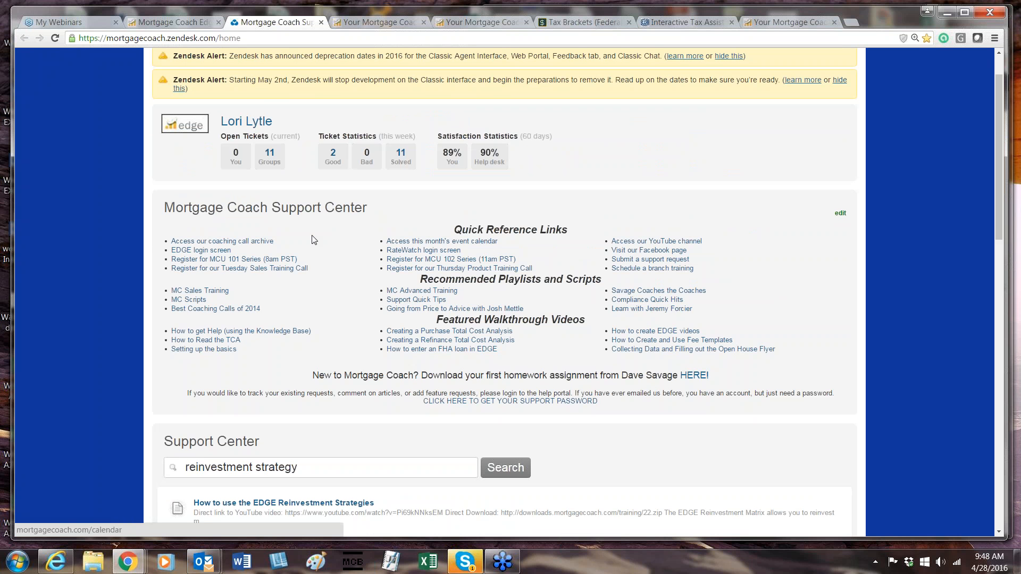
{"action": "left_click", "coordinate": [260, 242]}
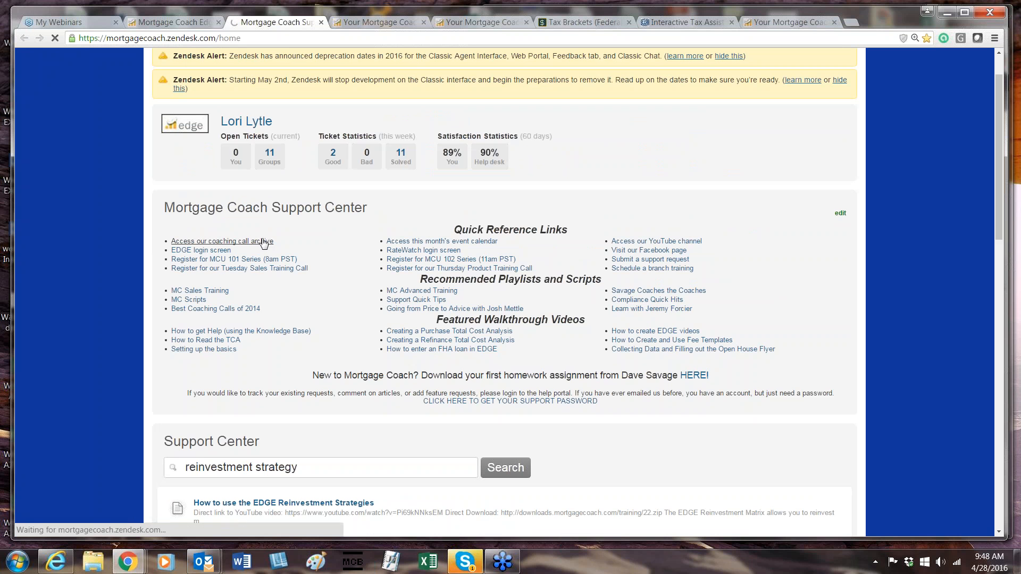